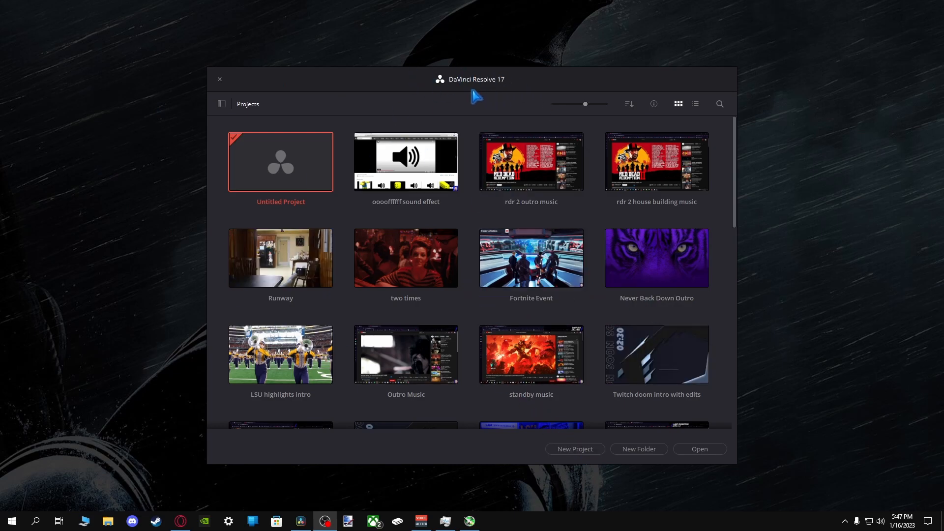
Create a new project named Poop and open its Edit page.
click(576, 456)
click(576, 450)
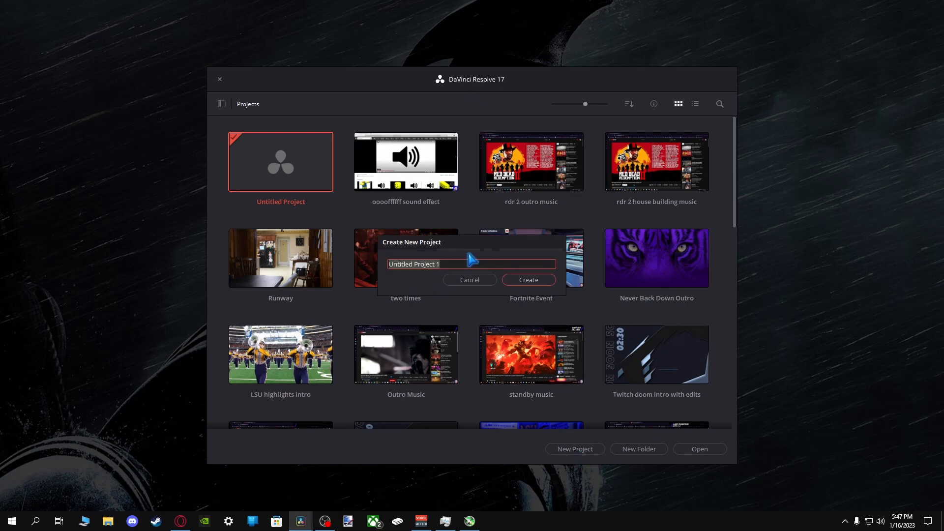
text(Poop)
key(Return)
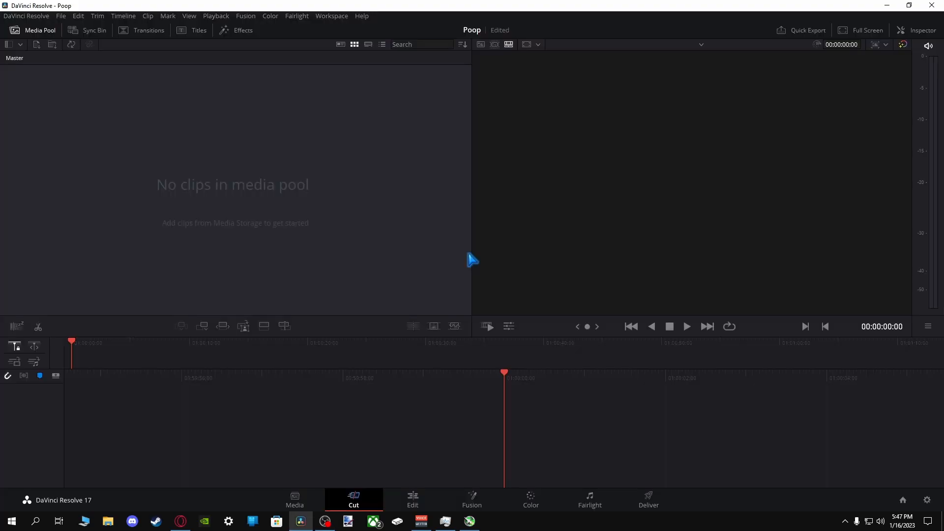
click(415, 502)
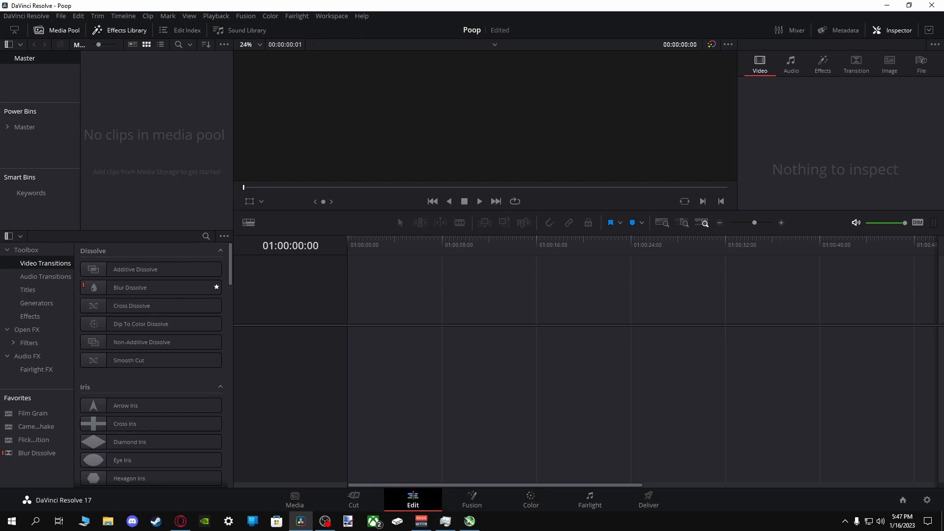
Switch to File Explorer and show the RDR 2 Antagonizing Camp folder's files as large icons.
key(super+e)
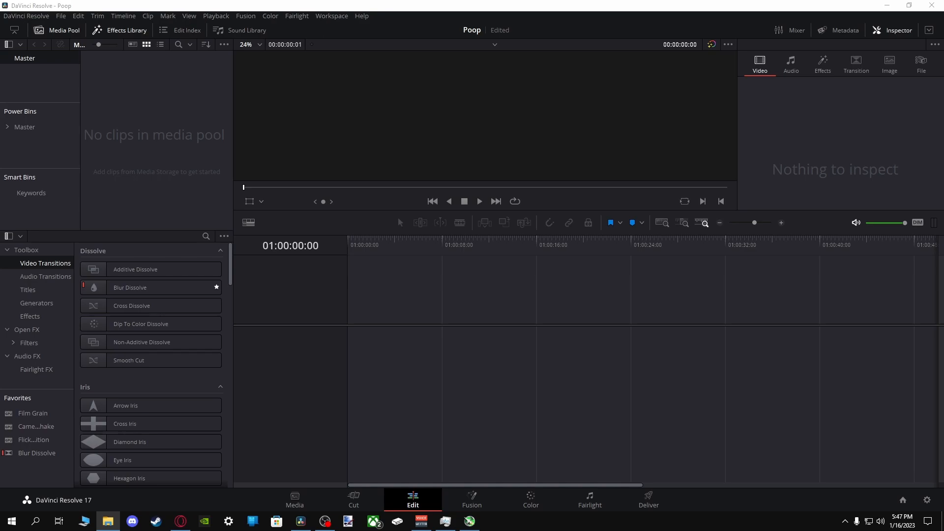
drag(943, 236, 583, 37)
right_click(575, 274)
mouse_move(598, 276)
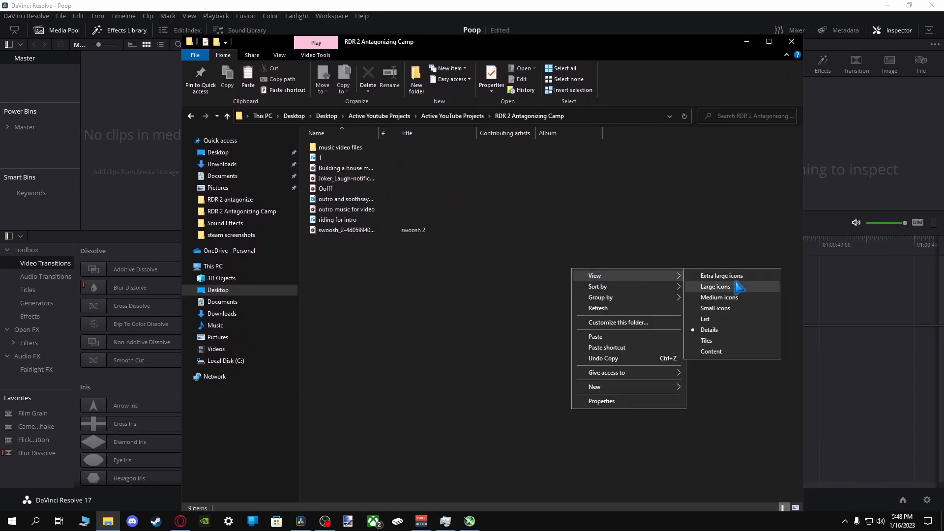
click(718, 287)
drag(538, 39, 489, 20)
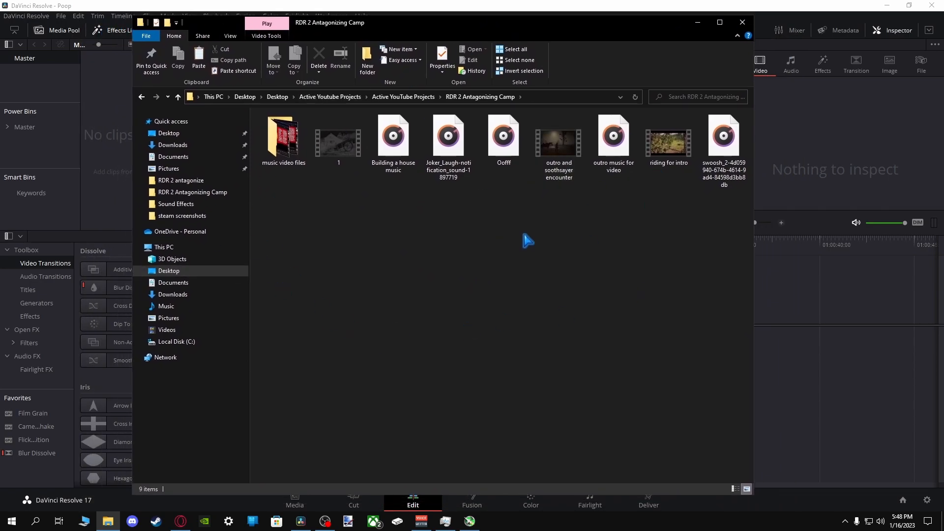
click(349, 156)
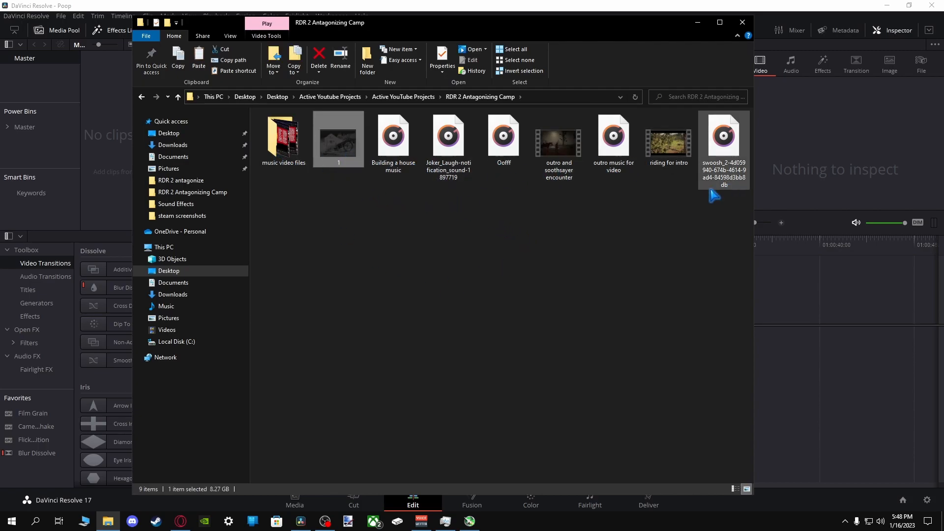
click(167, 330)
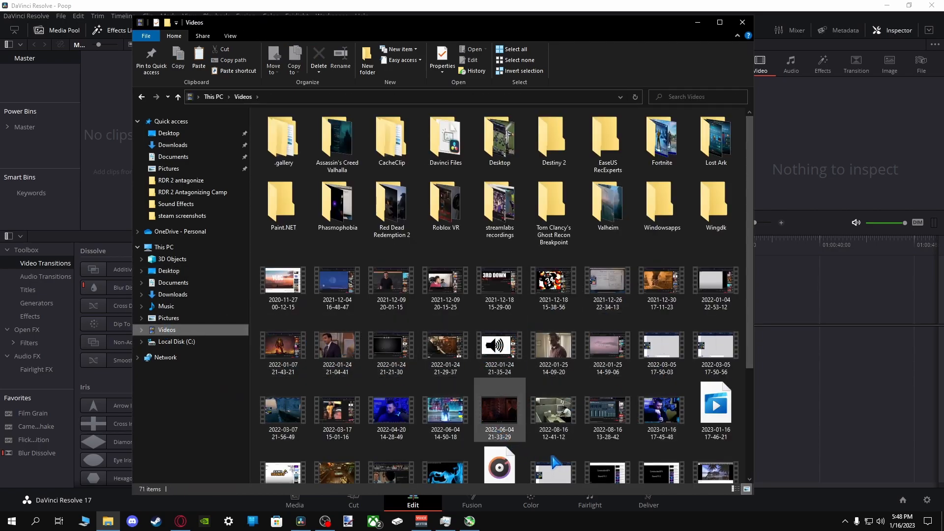
click(663, 420)
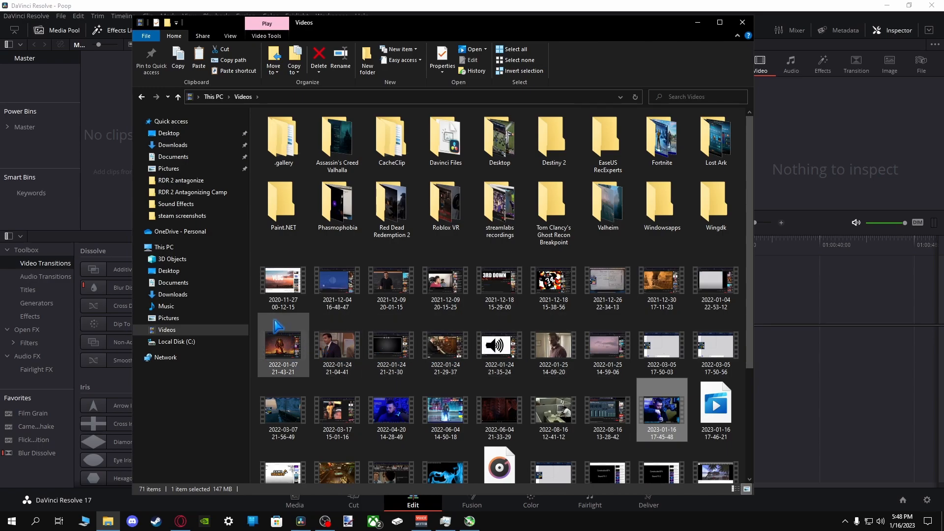
scroll(541, 440, down, 3)
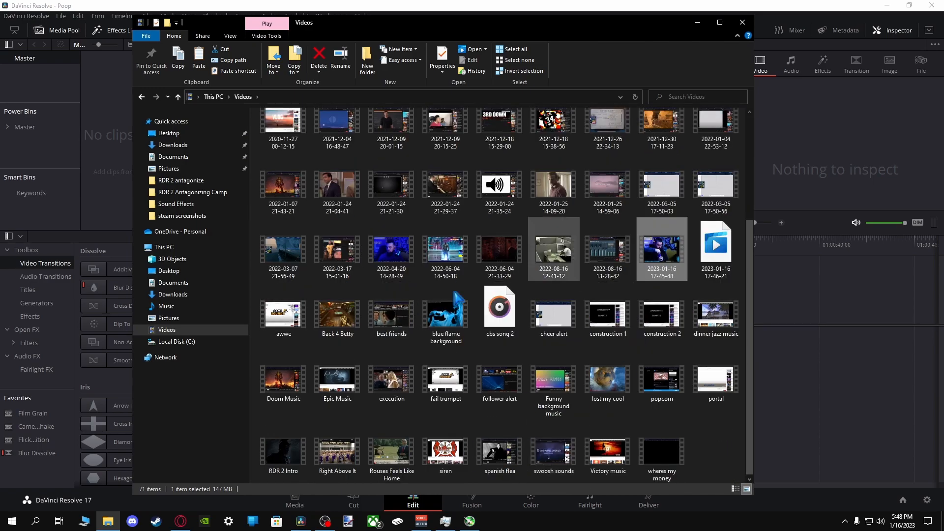
scroll(501, 319, up, 3)
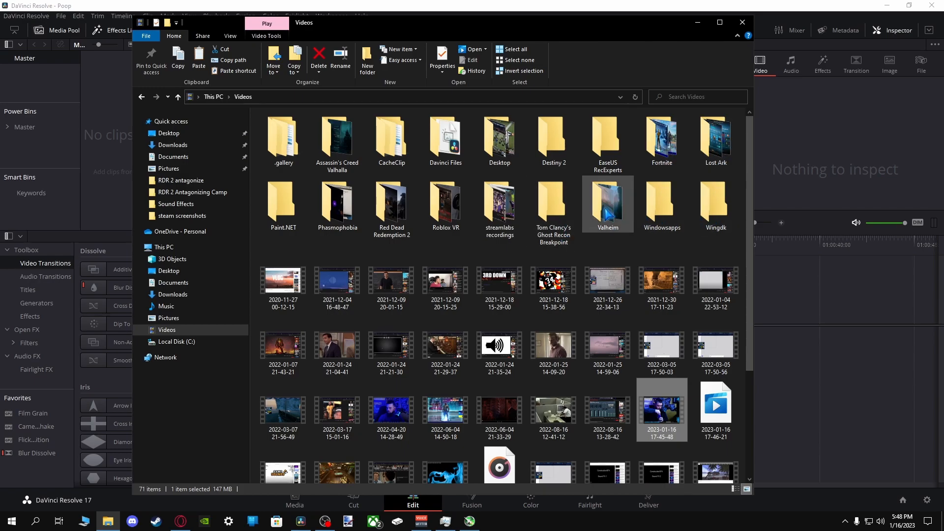
scroll(556, 388, down, 2)
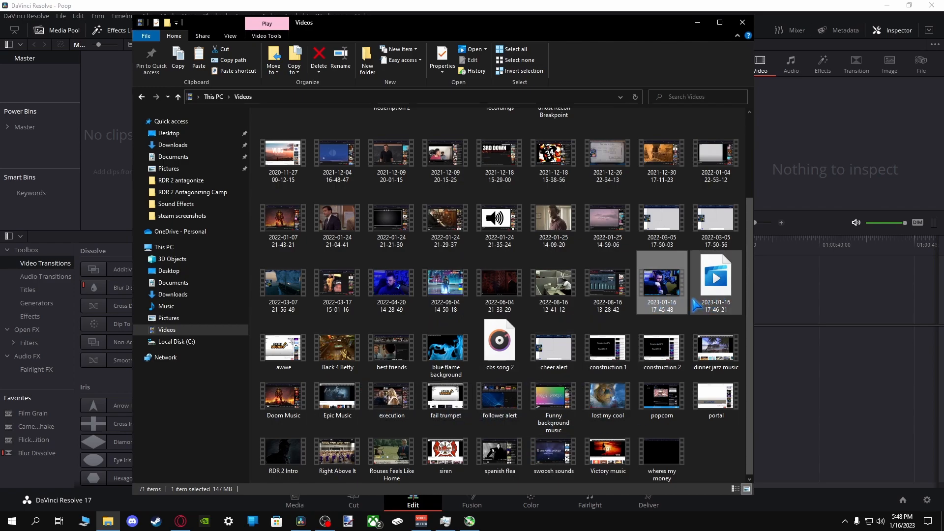
click(732, 280)
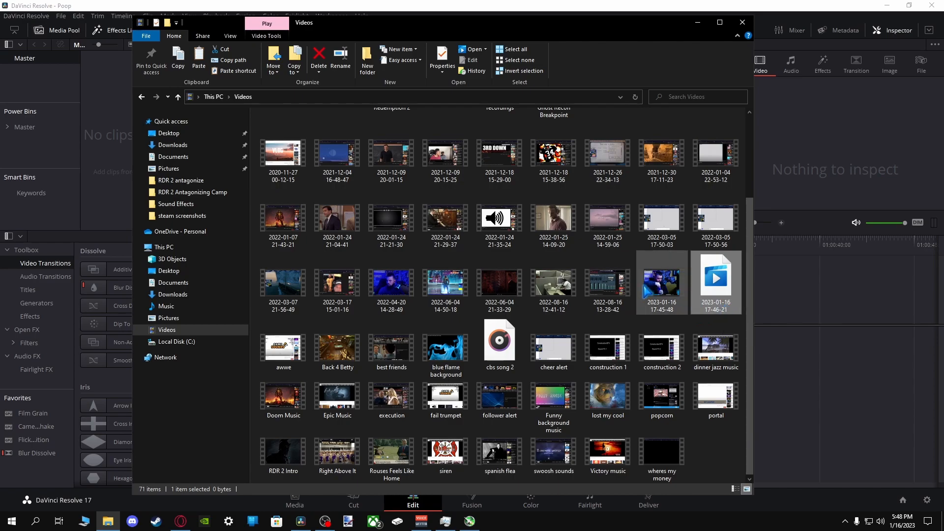
click(669, 306)
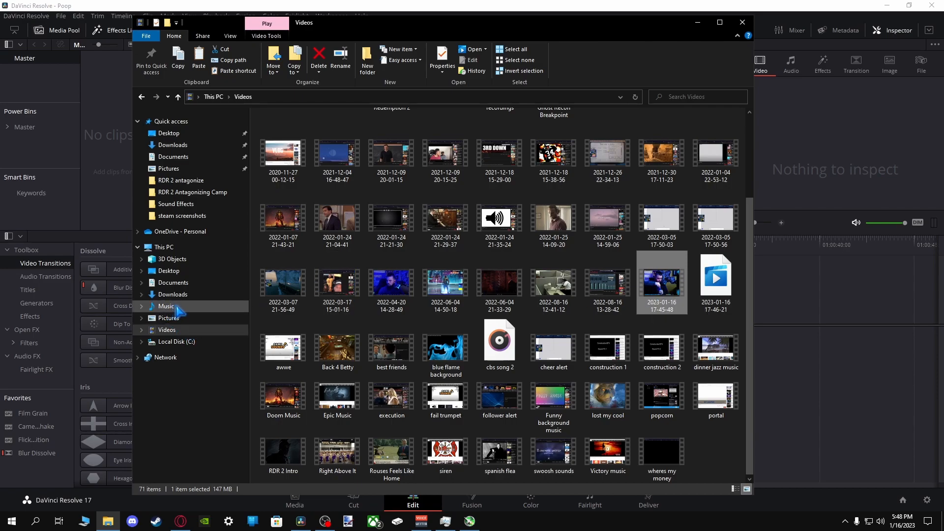
right_click(645, 281)
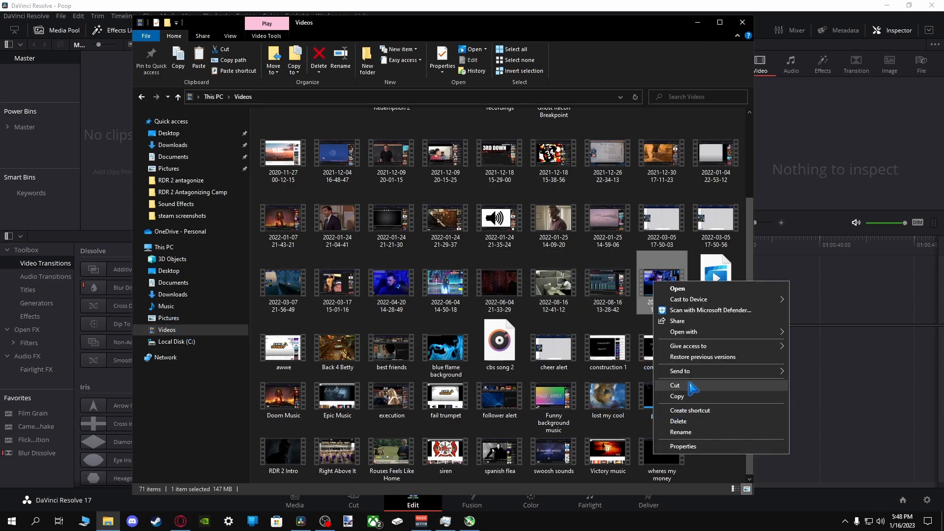
click(525, 373)
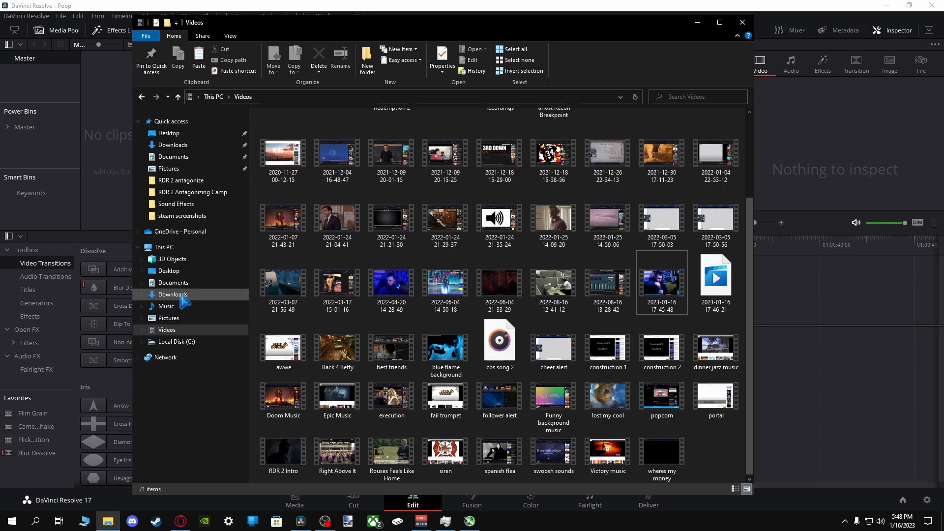
Open the RDR 2 Antagonizing Camp folder inside Active YouTube Projects on the Desktop.
click(172, 272)
double_click(301, 143)
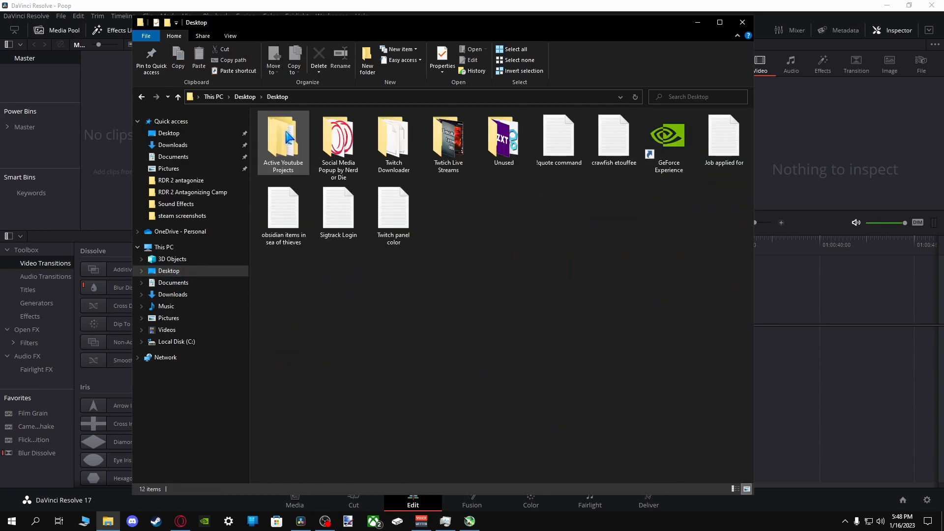
double_click(301, 142)
double_click(331, 139)
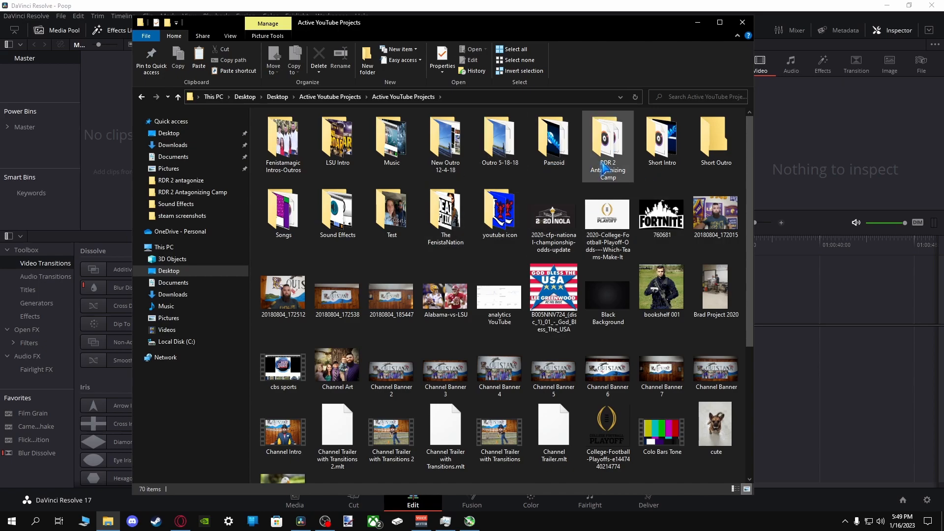
scroll(590, 401, down, 4)
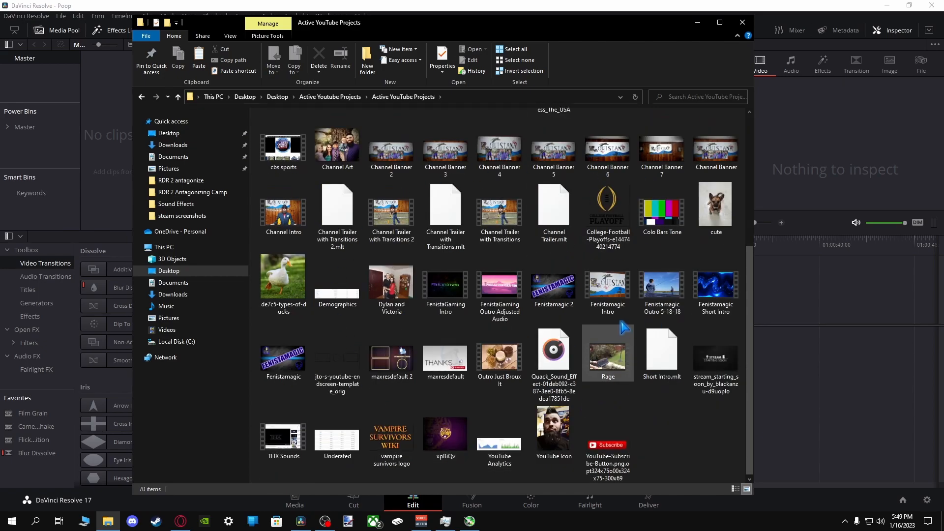
scroll(610, 320, up, 5)
double_click(608, 157)
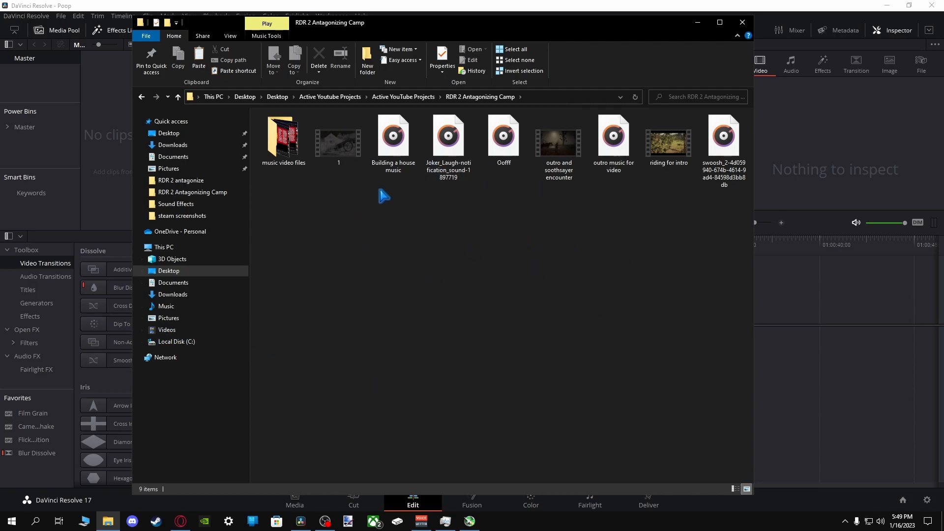
click(167, 330)
click(663, 433)
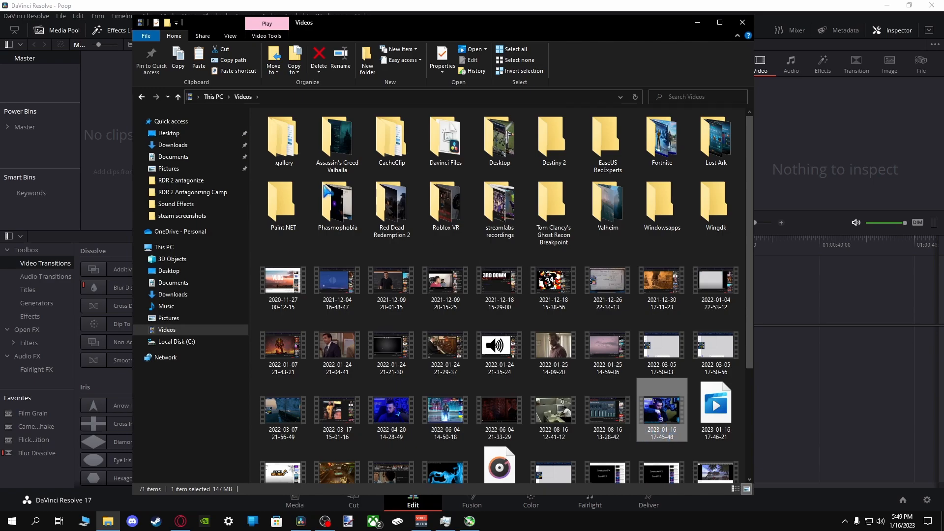
click(183, 180)
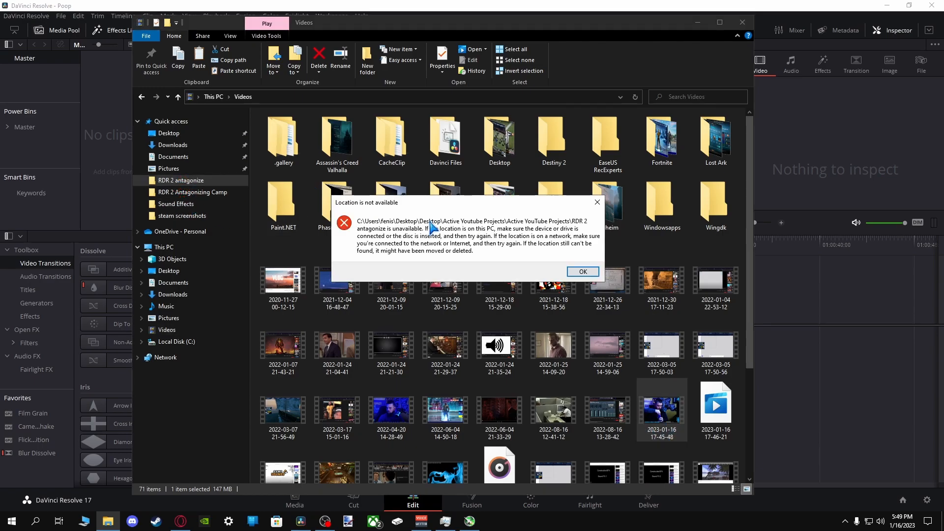
click(583, 272)
click(189, 192)
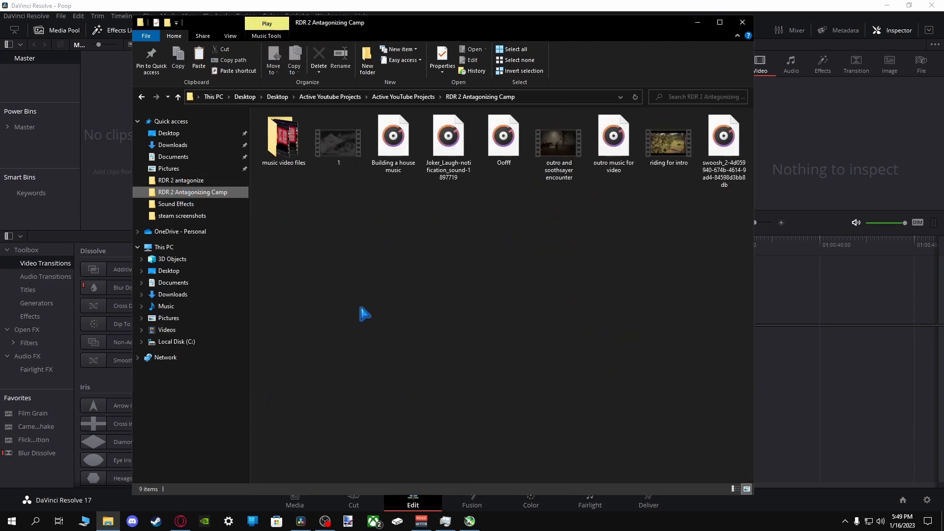
right_click(343, 161)
click(325, 239)
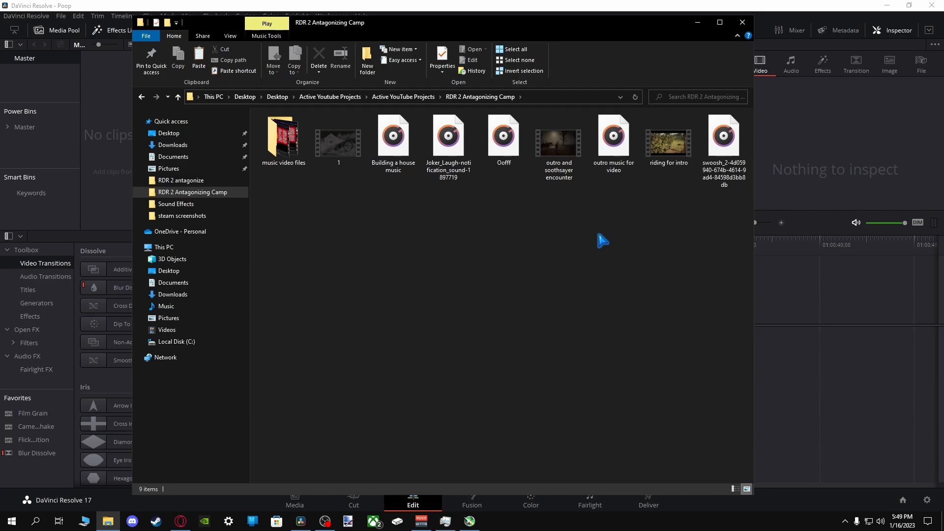
right_click(325, 168)
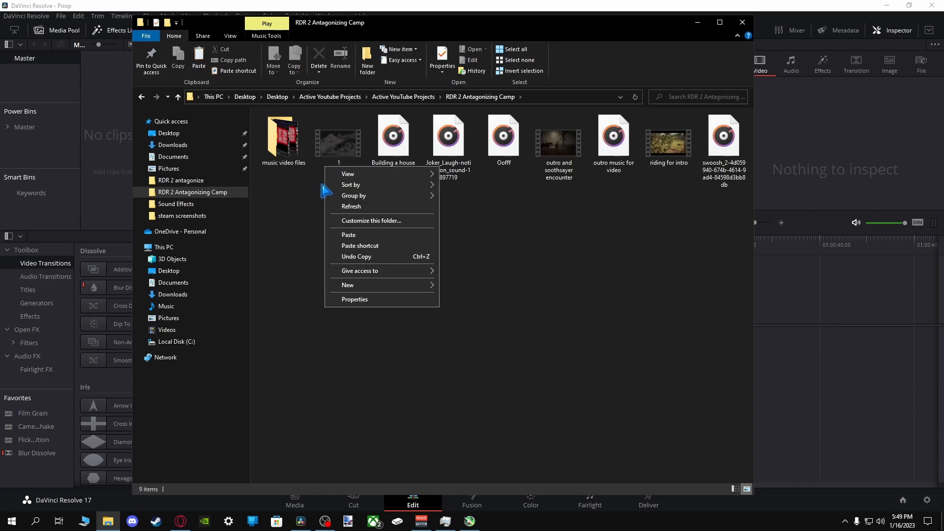
click(301, 240)
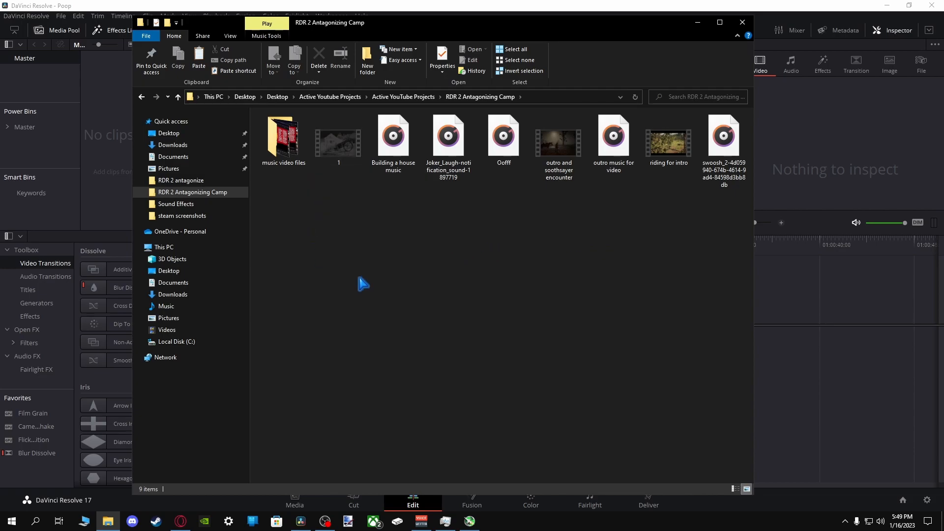
click(804, 199)
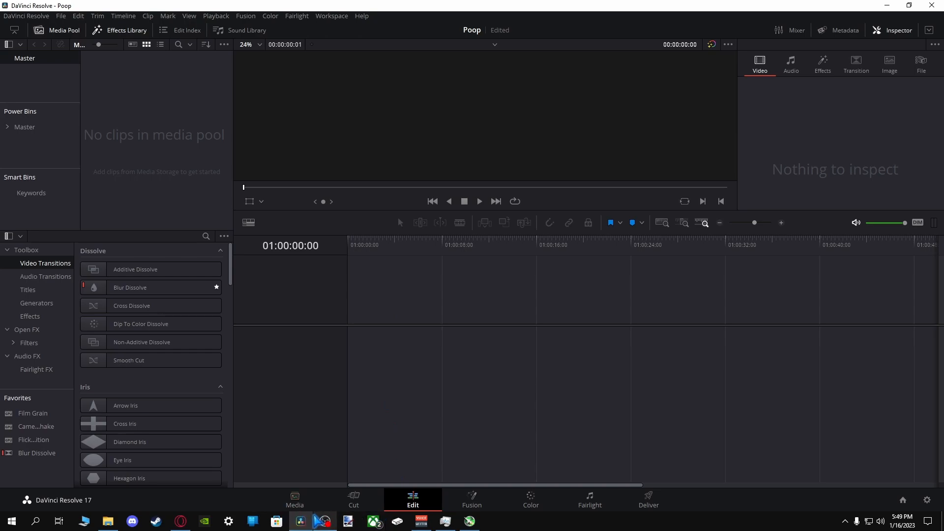
click(107, 522)
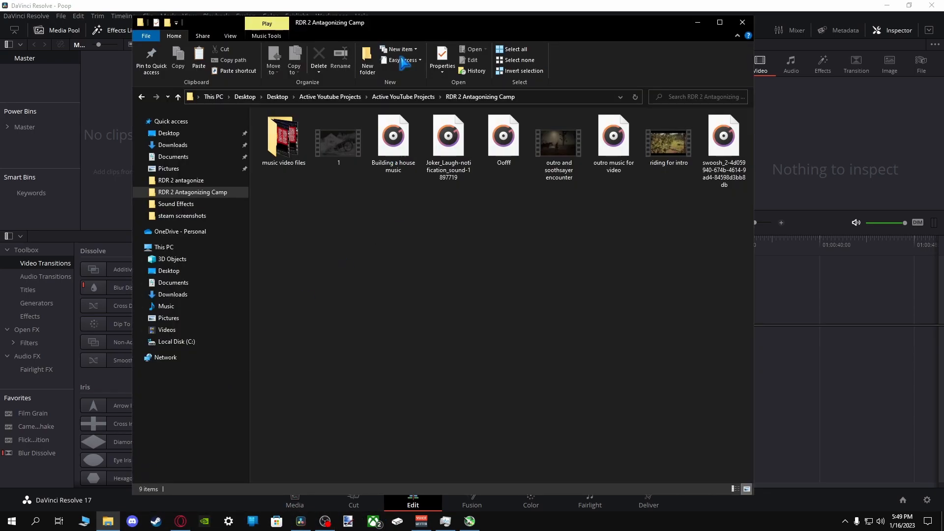
Import video file 1 from the RDR 2 Antagonizing Camp folder into the media pool, changing the project frame rate to match.
drag(418, 22, 550, 13)
click(481, 137)
drag(476, 140, 153, 149)
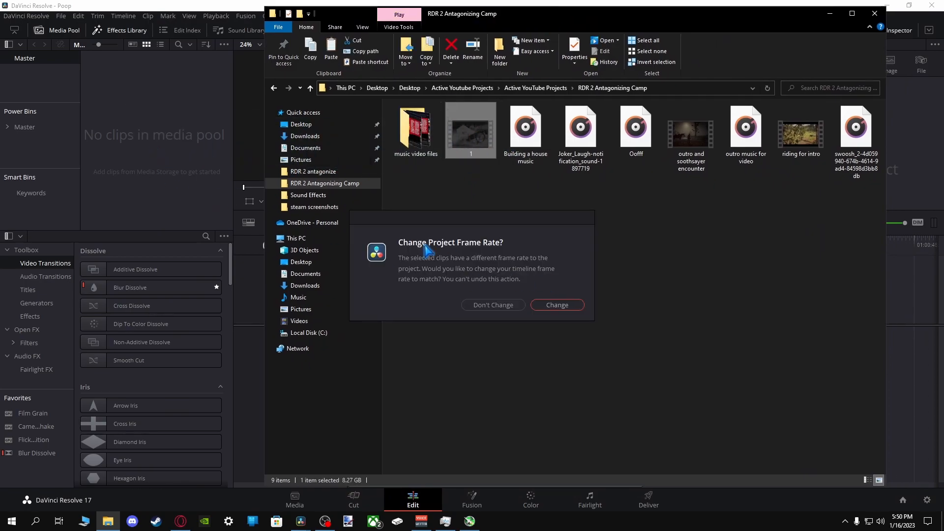
click(559, 305)
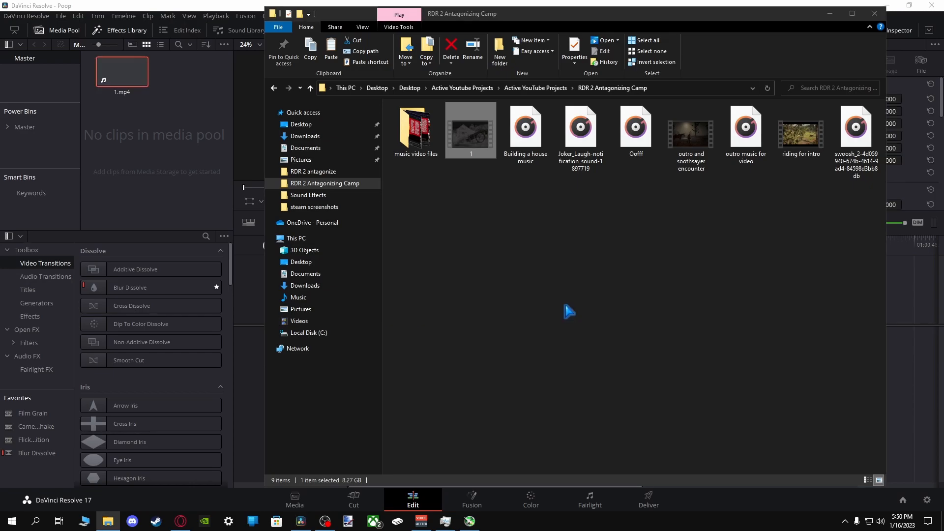
click(166, 170)
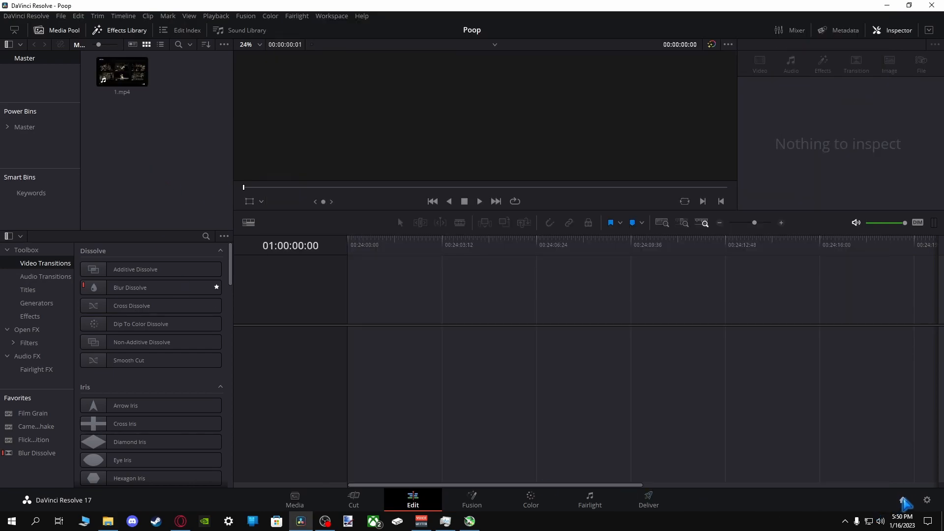
Check the timeline resolution and frame rate in the project's master settings and close them without saving.
click(927, 500)
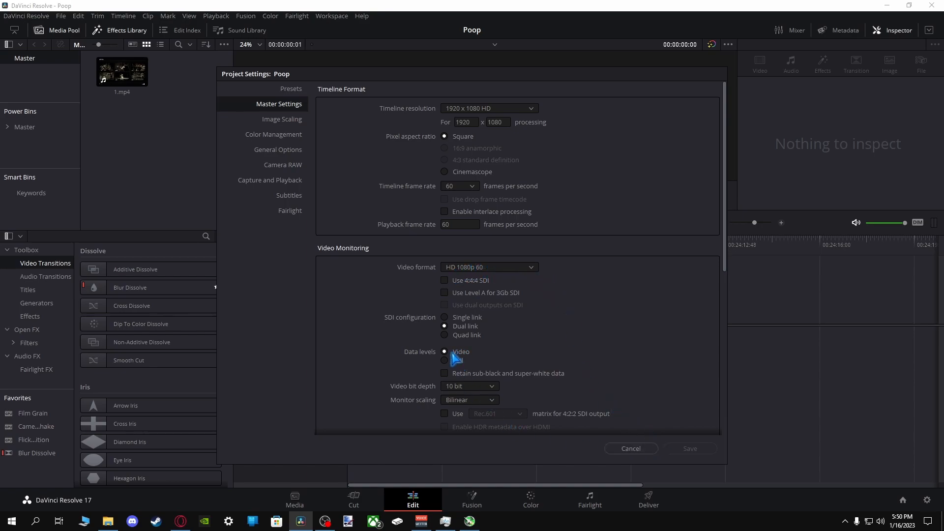
click(655, 448)
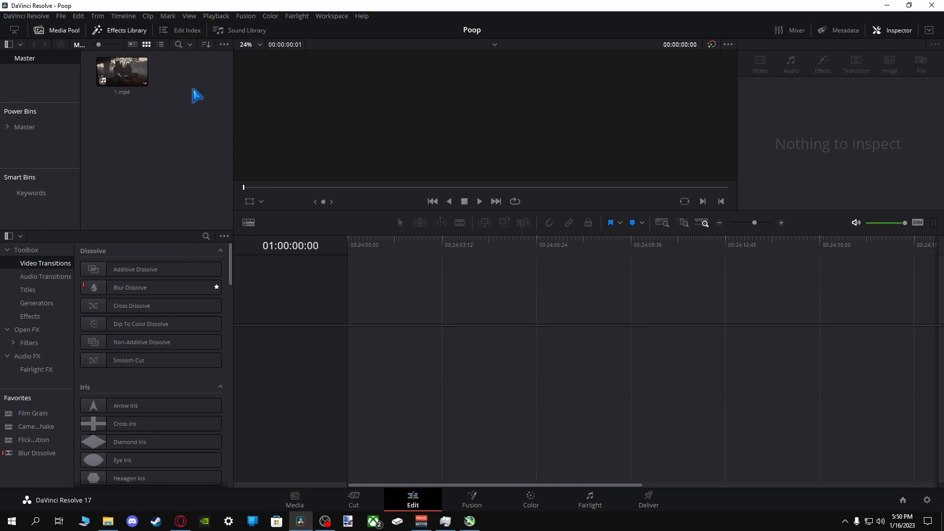
Place the 1.mp4 clip at the start of a new timeline and view its audio tracks.
drag(120, 73, 354, 350)
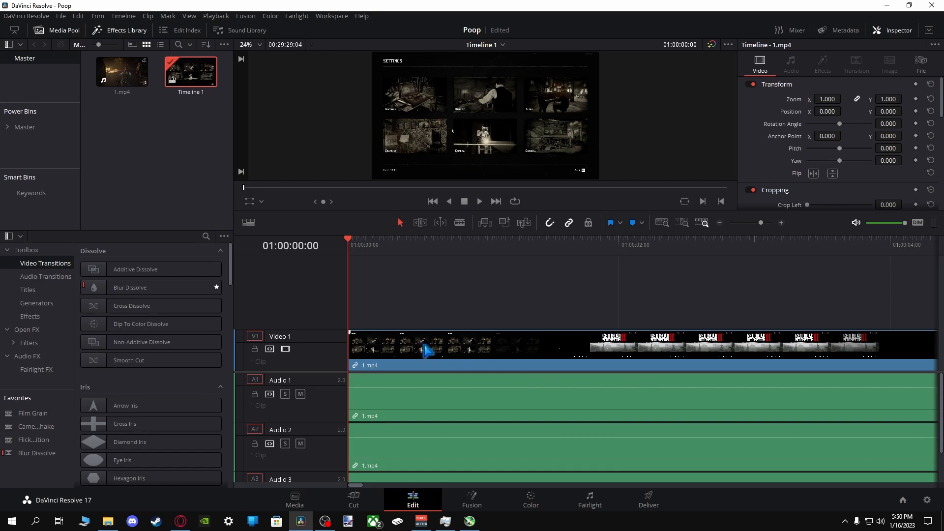
scroll(480, 448, down, 1)
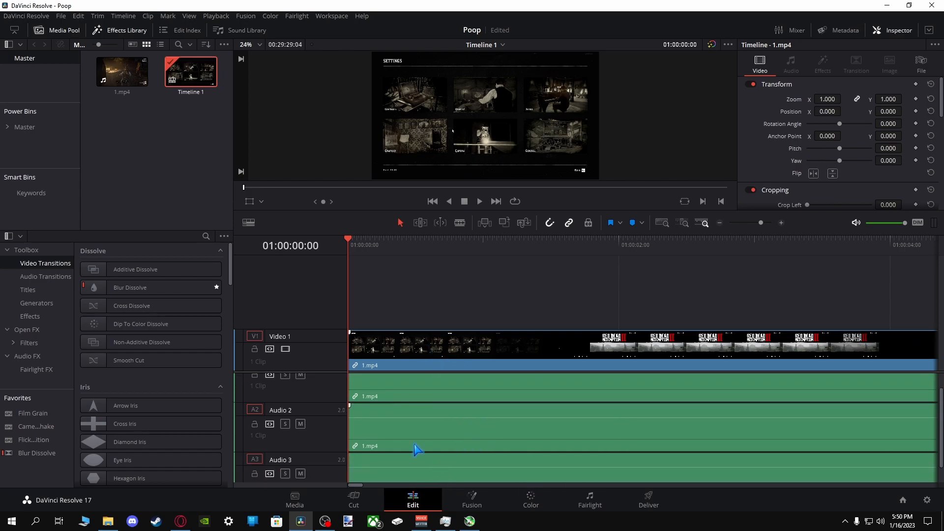
Unlink the 1.mp4 clip's video and audio selection, delete its audio from Audio 2 and Audio 3, and save the project.
scroll(422, 440, up, 1)
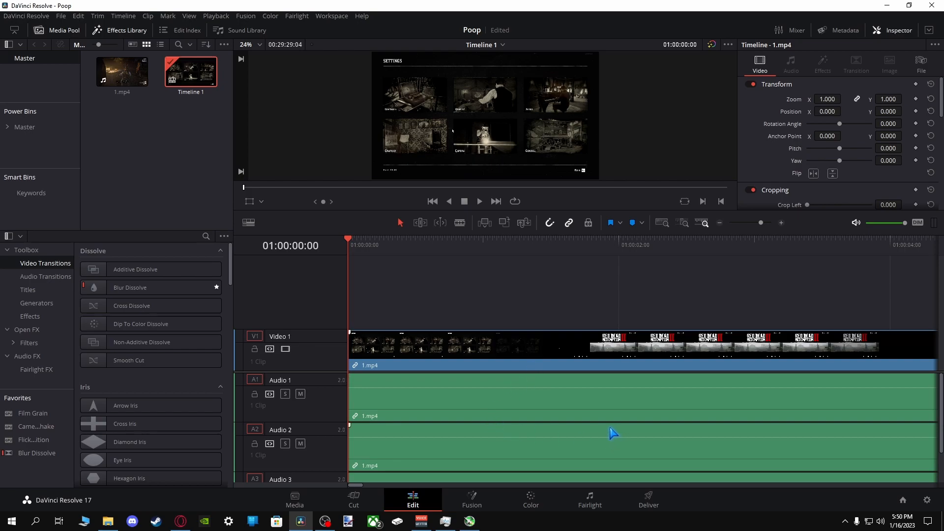
click(472, 351)
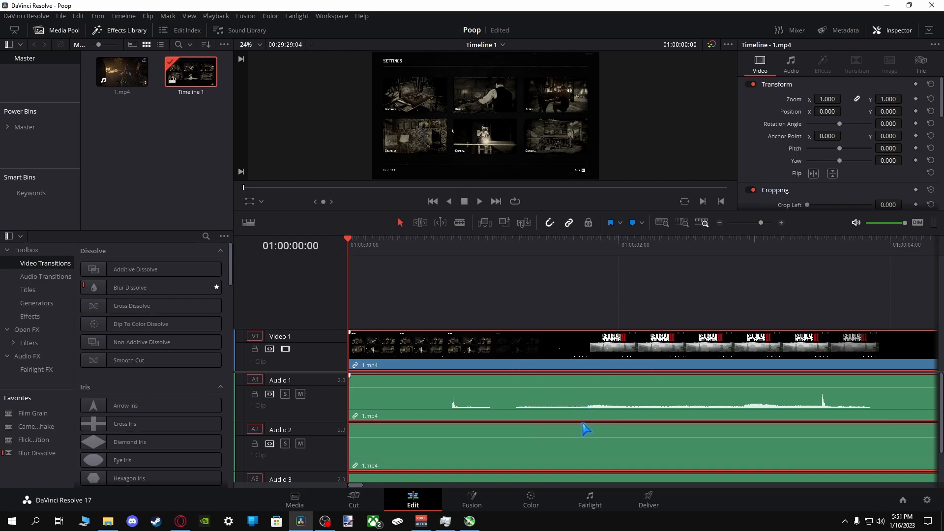
scroll(579, 462, down, 1)
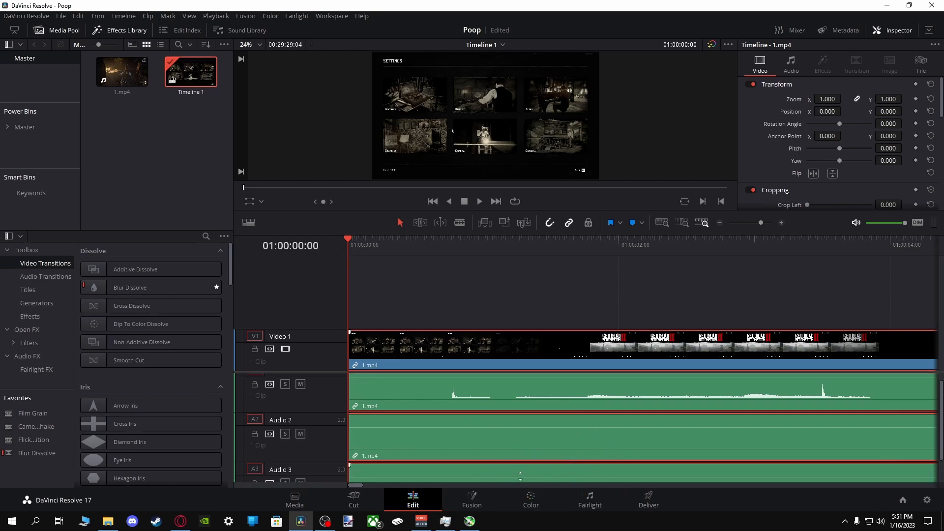
scroll(642, 421, up, 1)
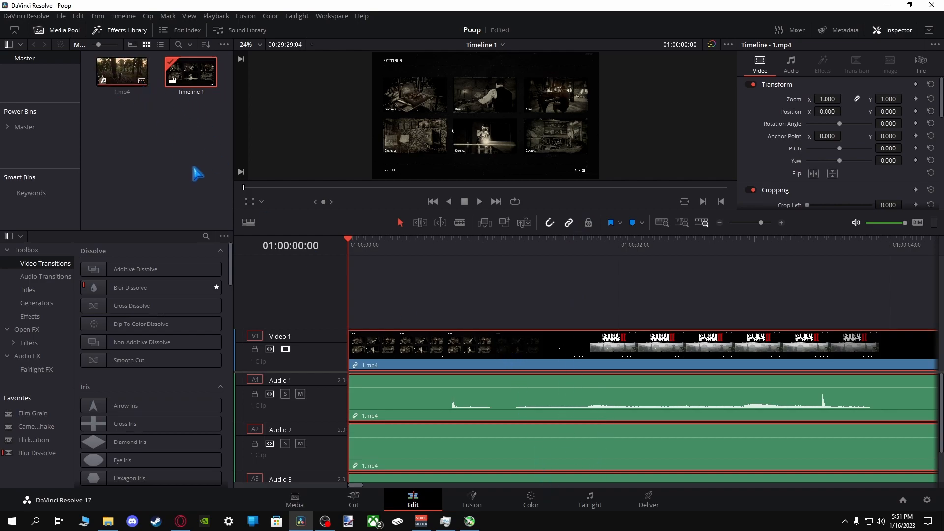
click(550, 301)
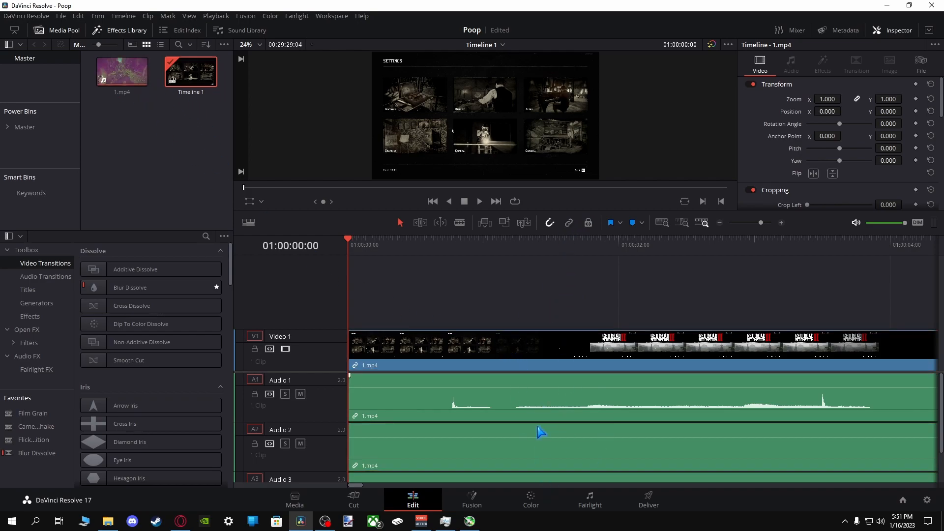
click(540, 450)
key(Delete)
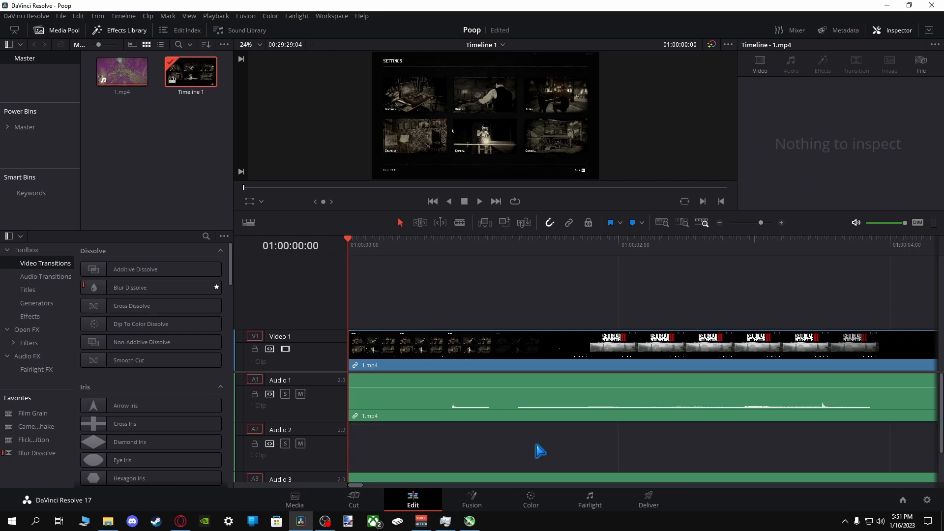
scroll(540, 459, down, 2)
click(540, 459)
key(Delete)
scroll(540, 459, up, 2)
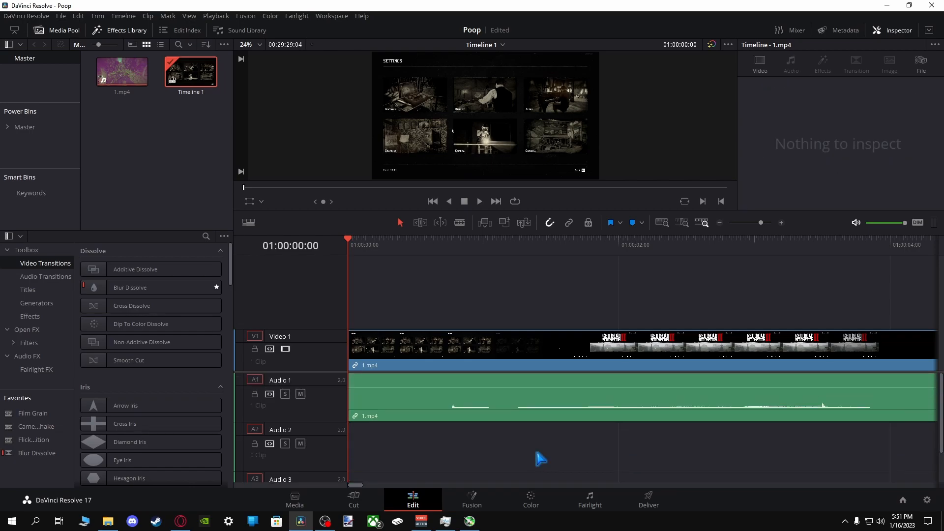
key(ctrl+s)
Select the linked 1.mp4 clip and play its opening seconds to check the picture and the Audio 1 sound.
click(527, 342)
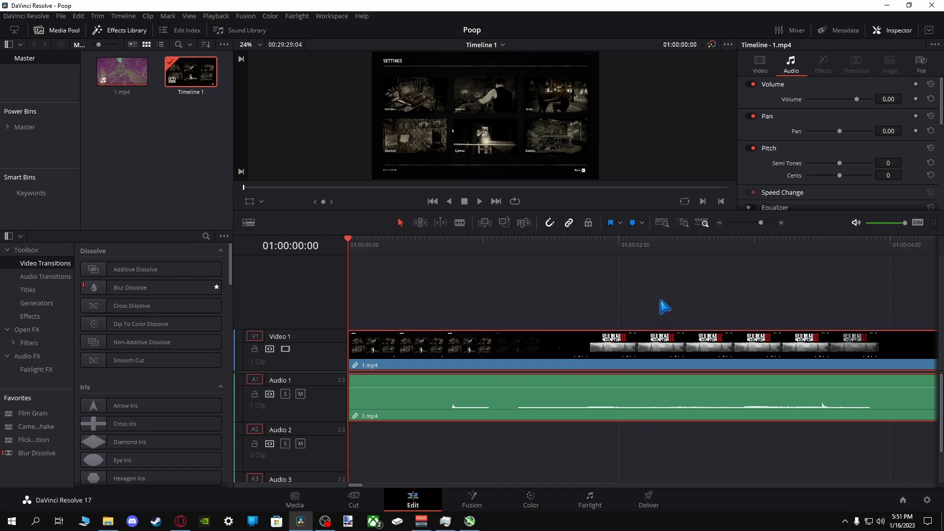
click(480, 201)
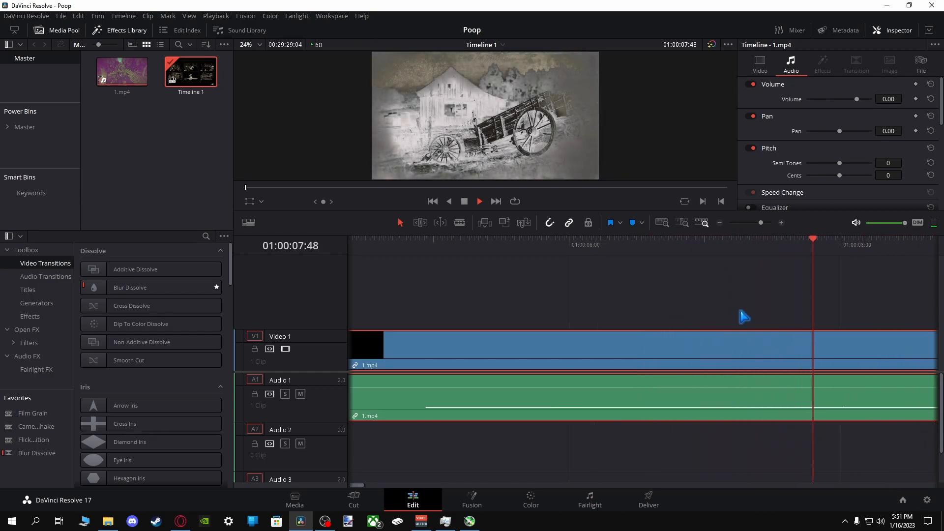
click(465, 201)
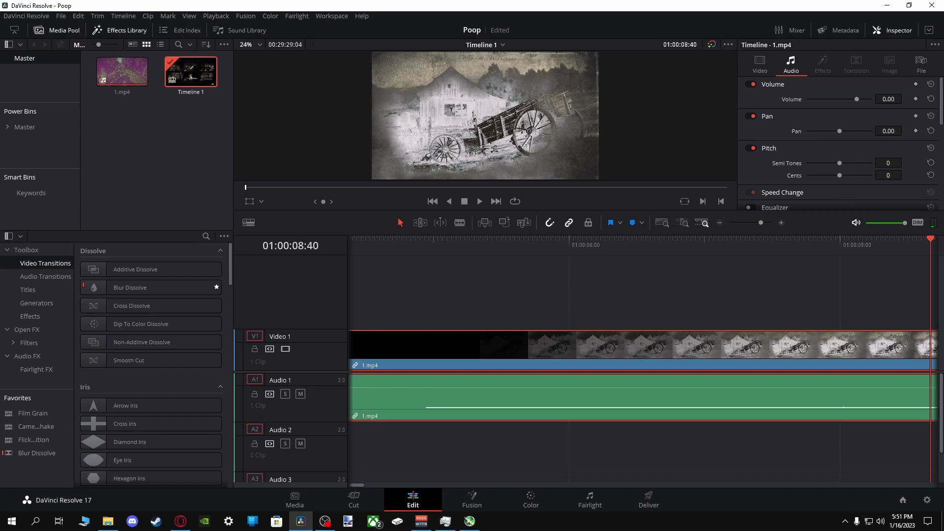
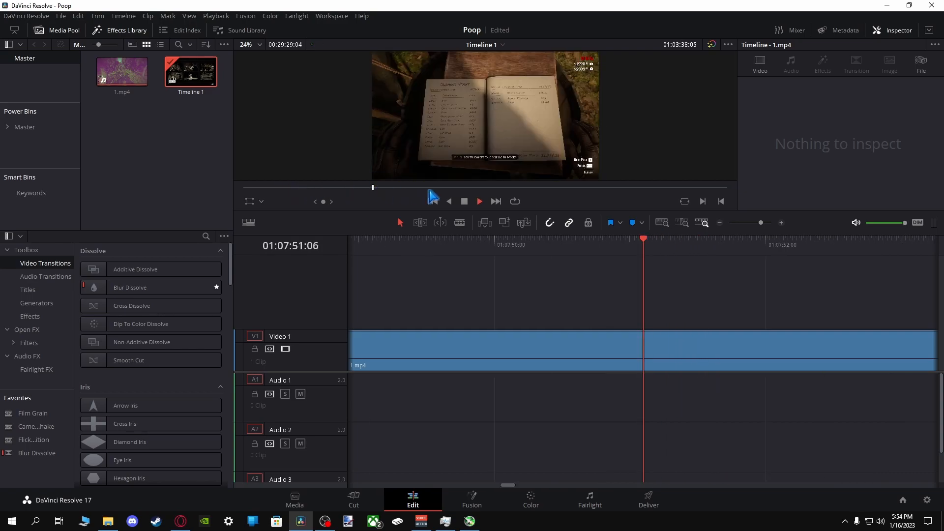
Undo the removal of the 1.mp4 clip's audio while checking a later part, and delete the whole clip from the timeline.
drag(470, 193, 607, 193)
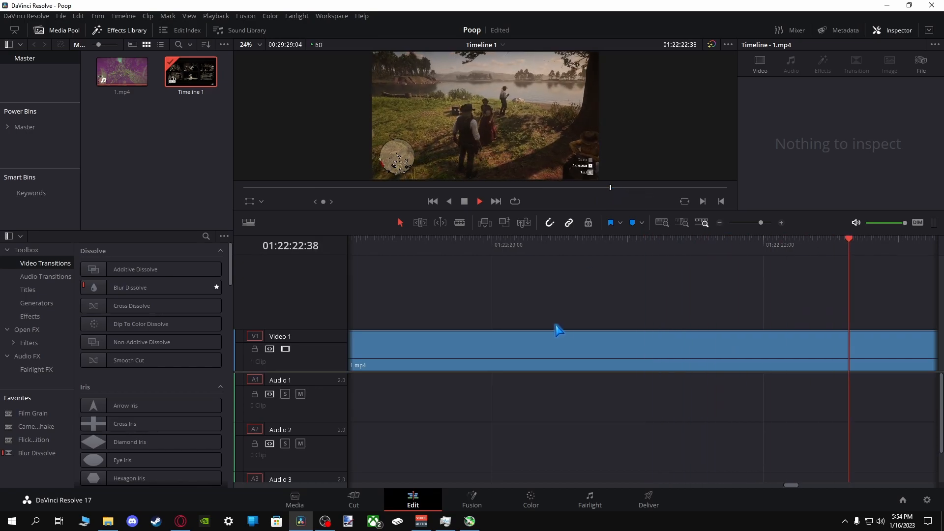
key(ctrl+z)
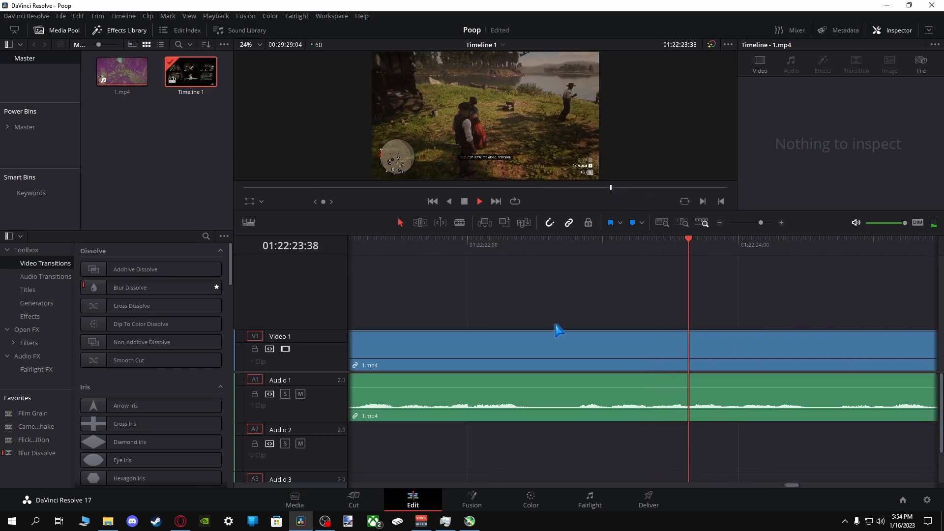
click(466, 201)
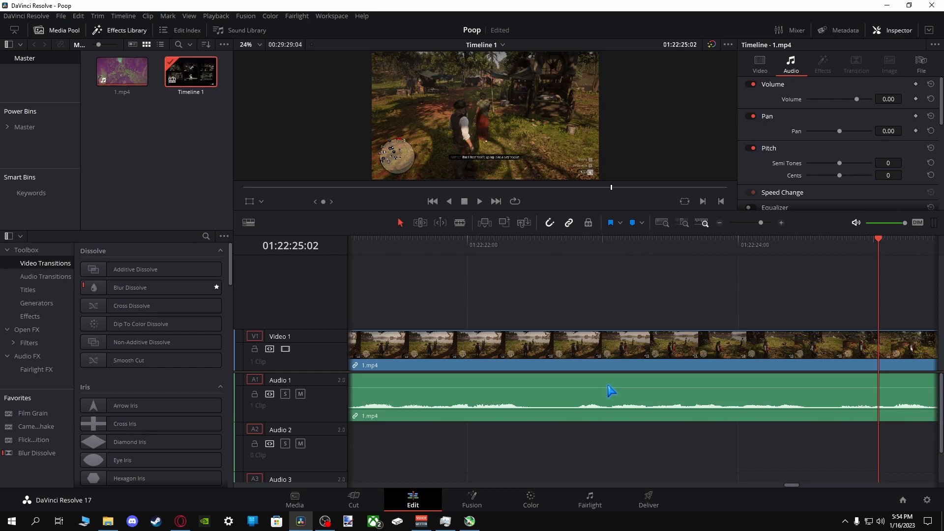
click(503, 352)
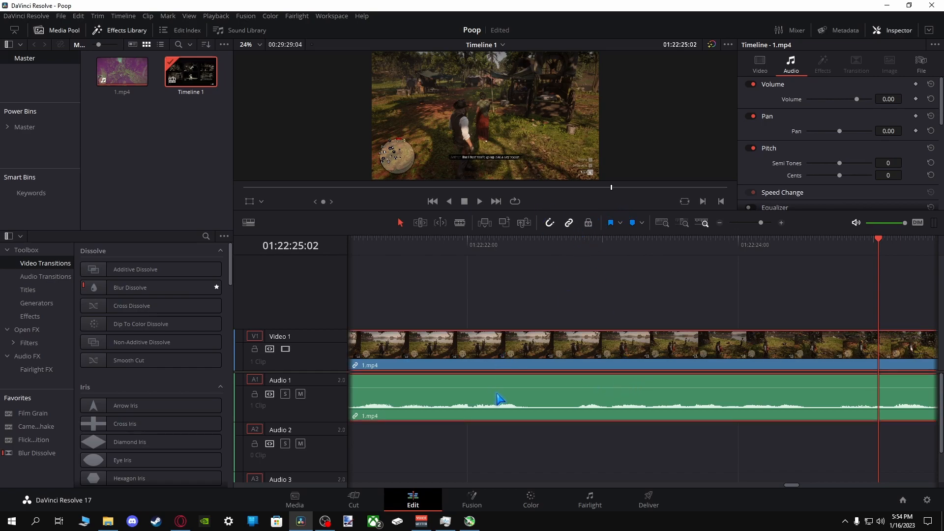
key(Delete)
click(129, 142)
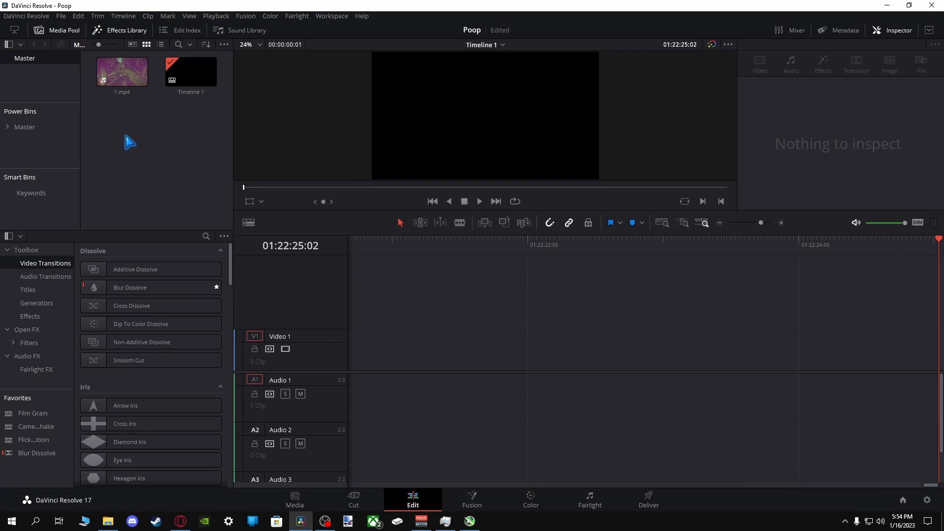
Import the riding for intro video, the outro and soothsayer encounter video and the five audio files from the RDR 2 Antagonizing Camp folder.
click(108, 521)
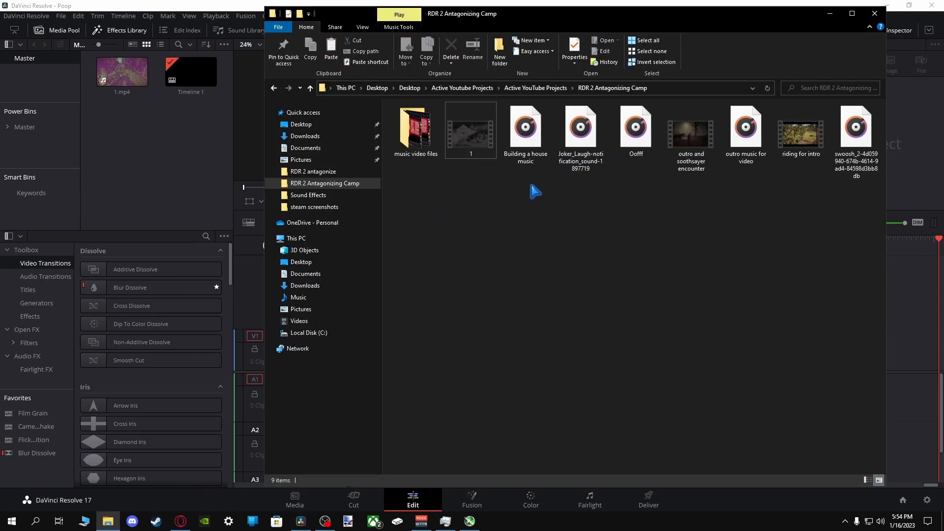
drag(809, 154, 147, 139)
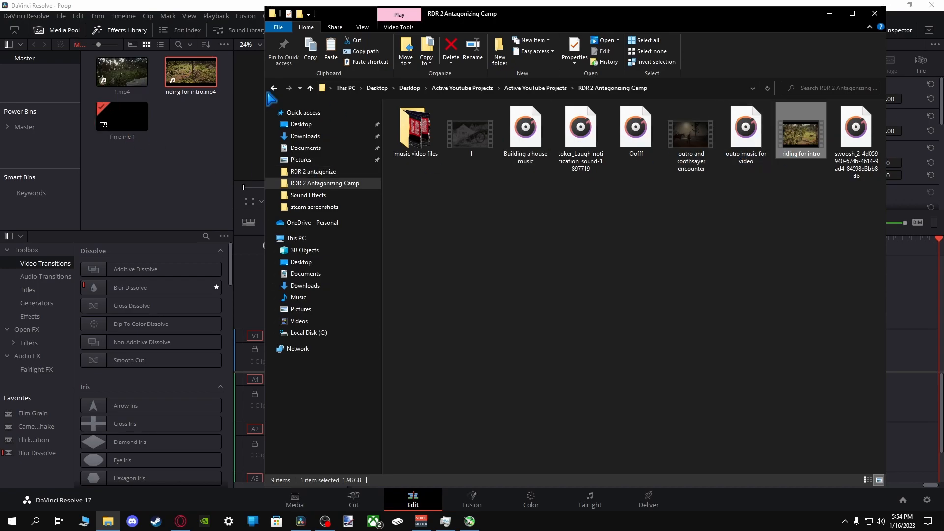
click(525, 132)
ctrl+click(581, 132)
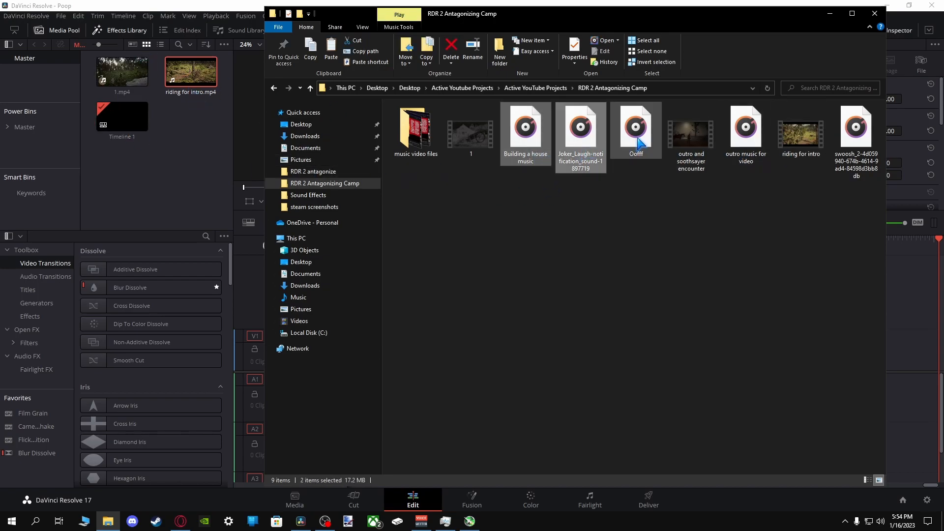
ctrl+click(638, 140)
ctrl+click(687, 148)
ctrl+click(760, 140)
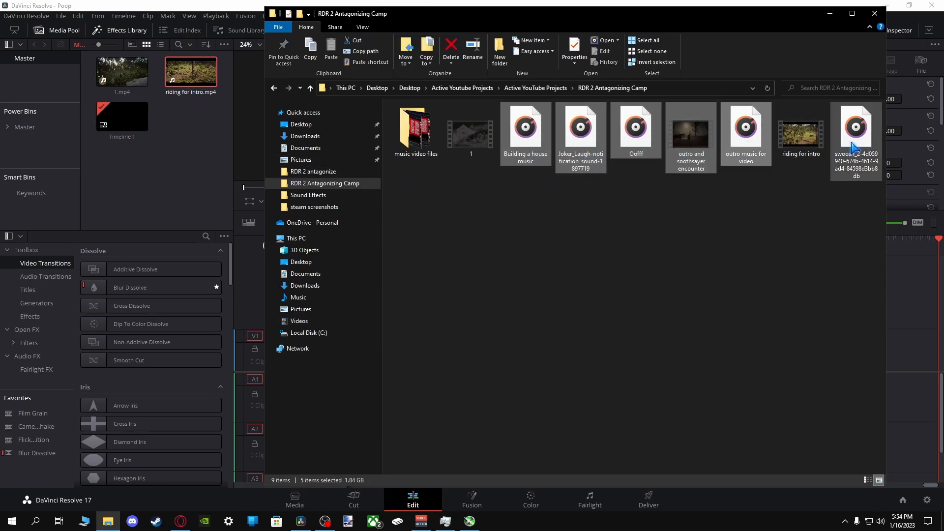
ctrl+click(854, 146)
drag(536, 143, 141, 185)
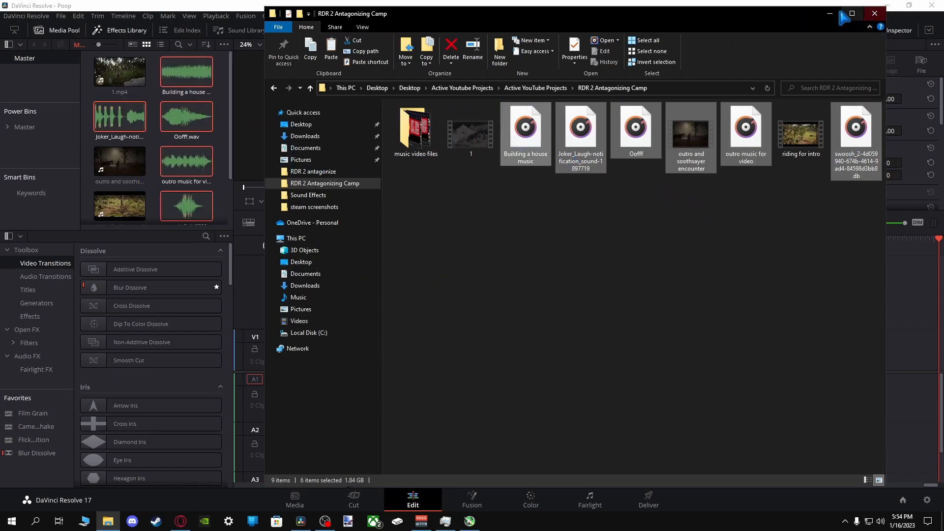
click(875, 13)
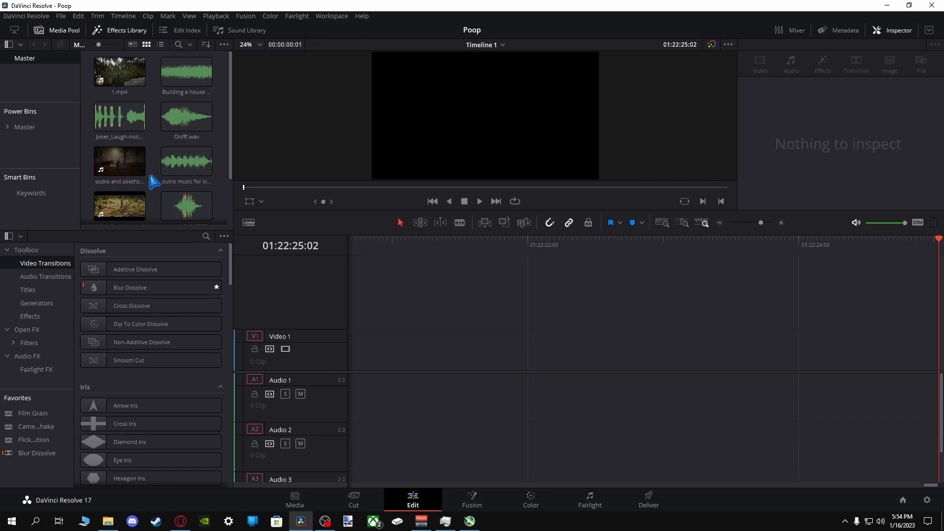
Place riding for intro.mp4 at the start of the timeline and delete only its Audio 2 and Audio 3 clips.
scroll(154, 197, down, 1)
drag(121, 157, 367, 359)
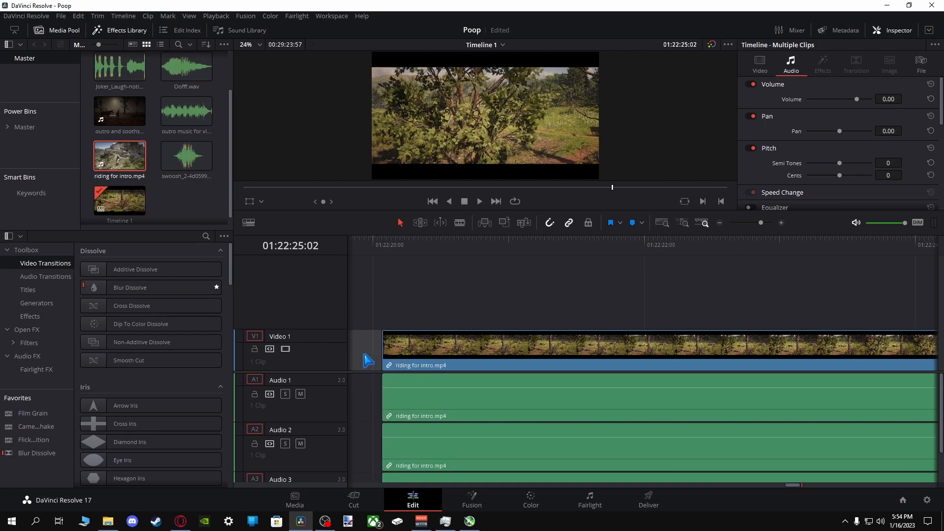
key(Delete)
key(Home)
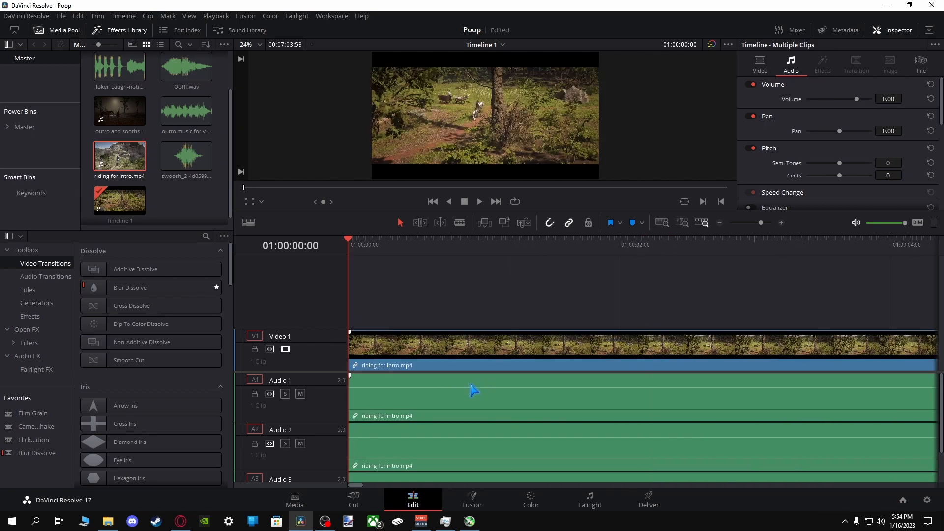
click(553, 453)
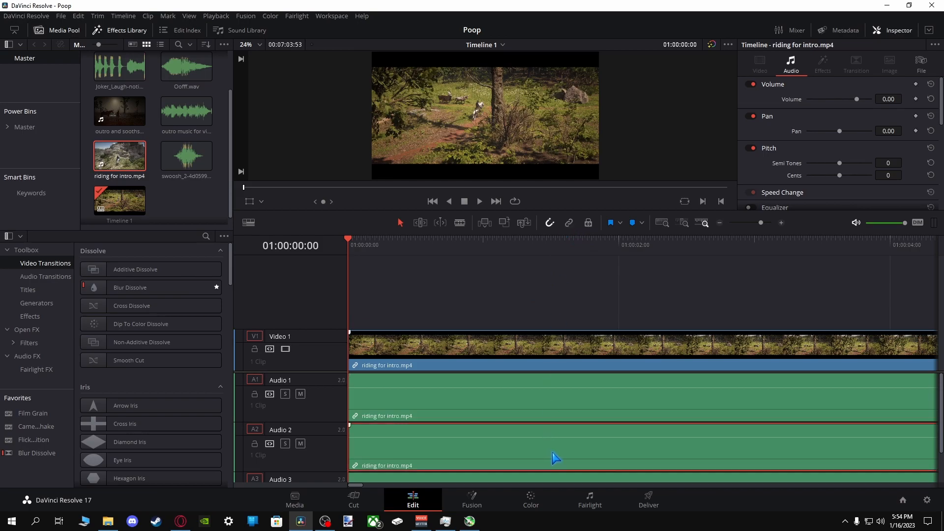
key(Delete)
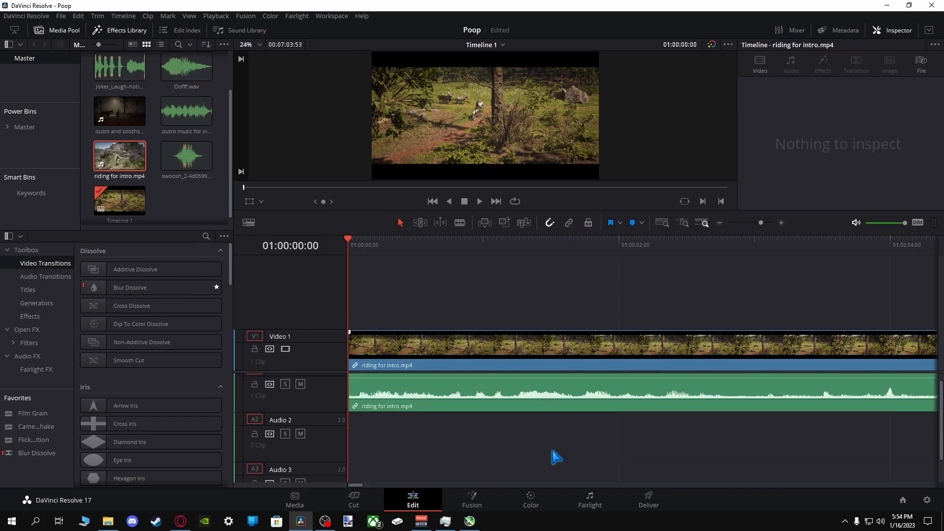
Play and scrub through the riding for intro clip to review its footage at several points.
click(480, 201)
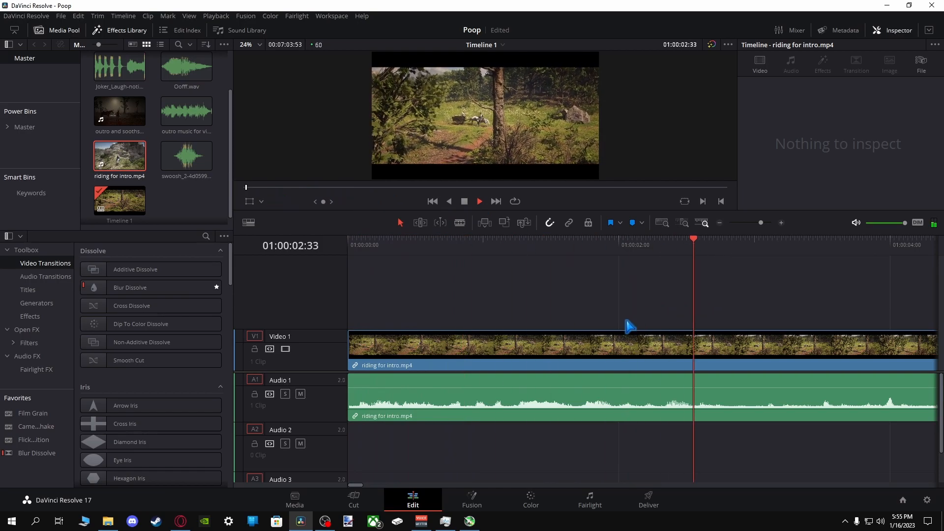
click(281, 188)
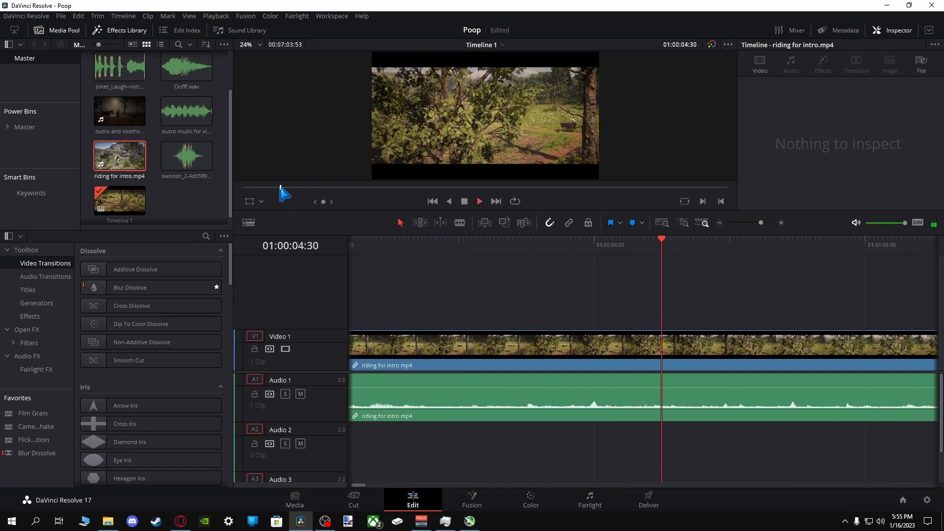
click(299, 187)
click(339, 187)
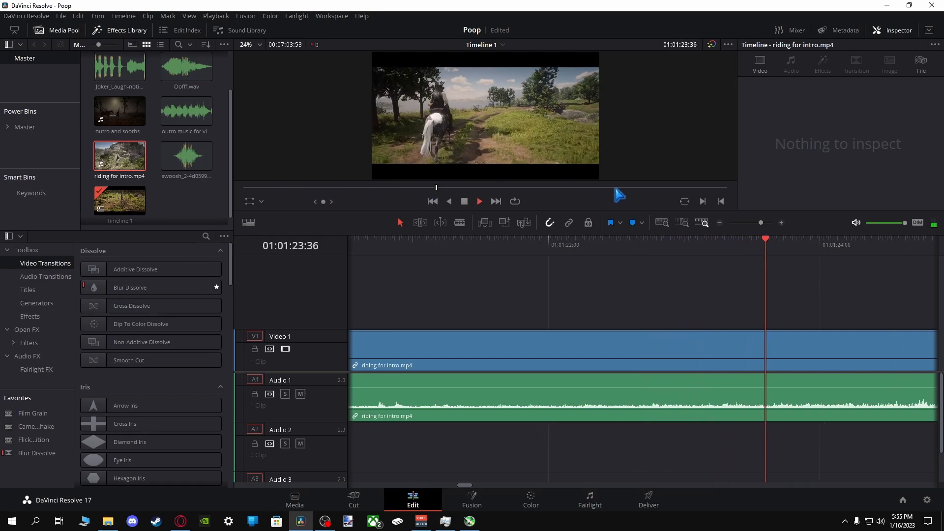
click(637, 187)
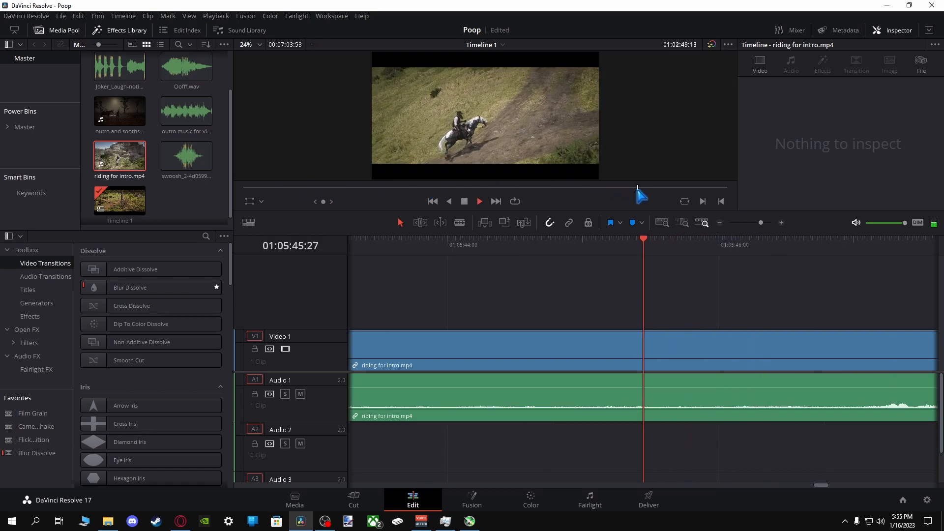
click(615, 188)
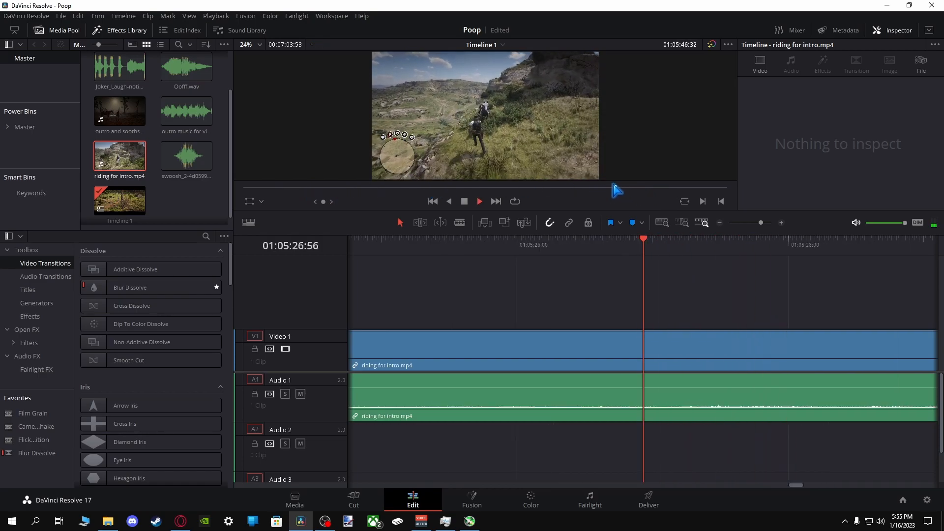
click(580, 188)
click(511, 188)
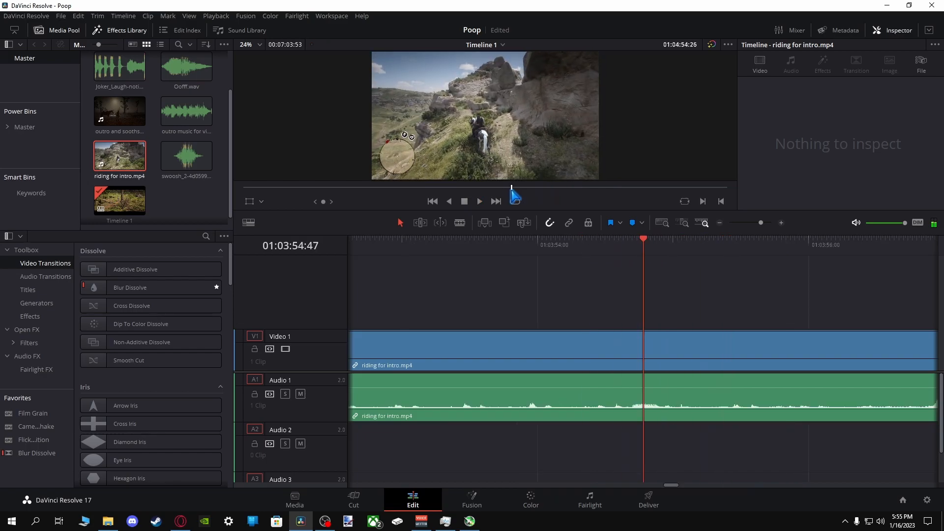
Turn linked selection on and split the riding for intro clip's video and audio with the Blade tool at 01:03:27:19.
click(479, 188)
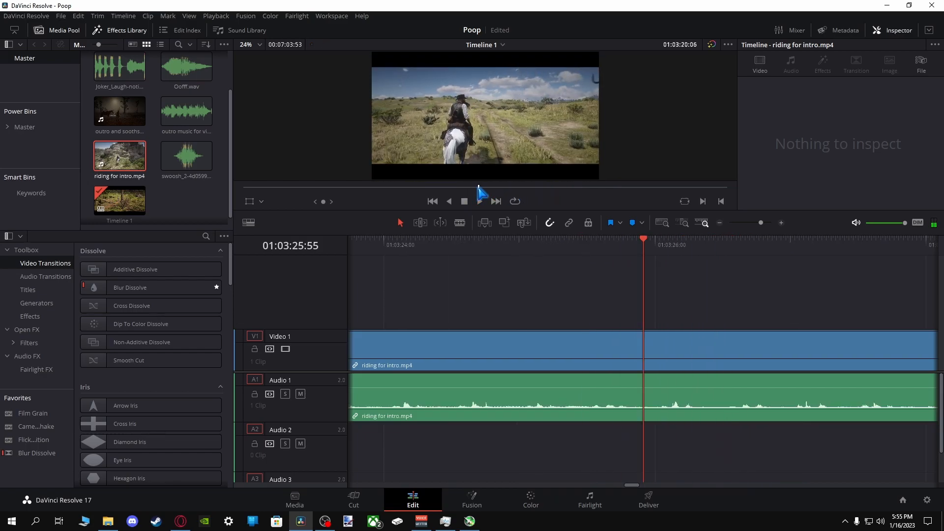
click(460, 222)
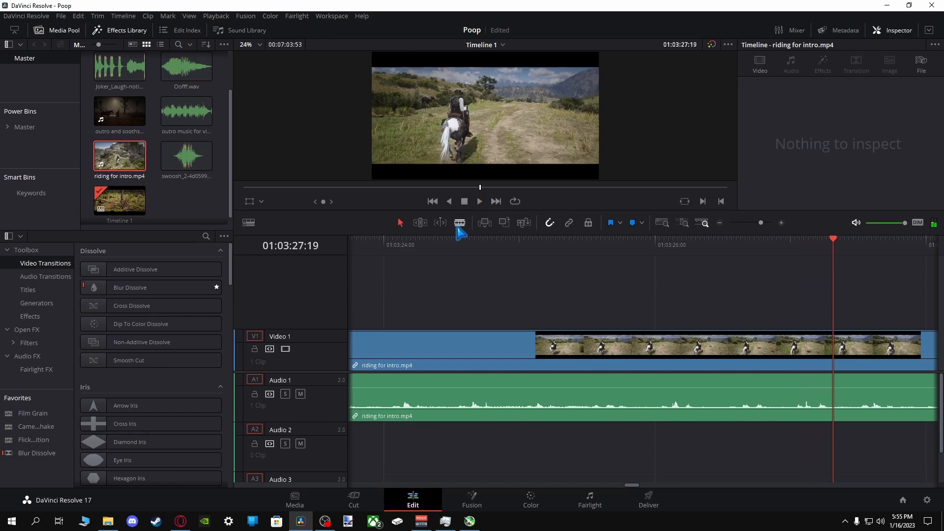
click(568, 222)
click(835, 351)
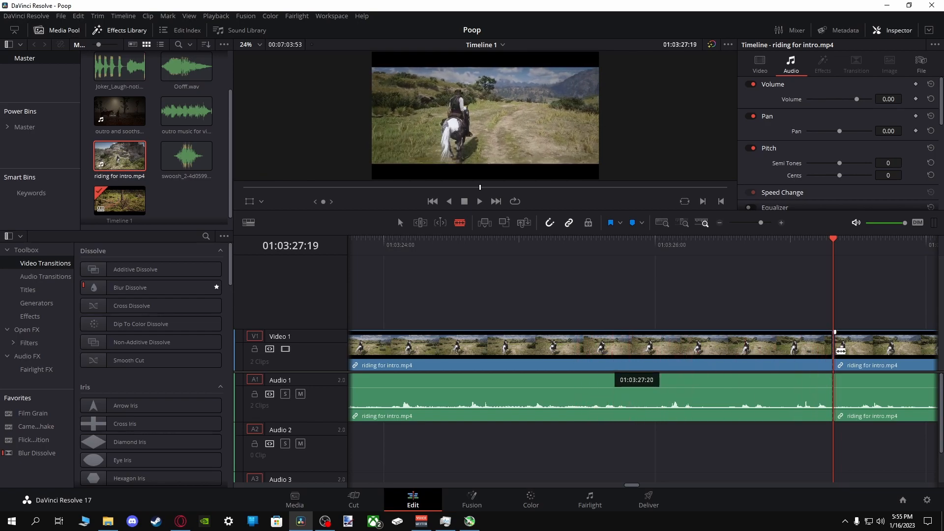
Delete the part of the riding for intro clip before the cut and close the empty gap it leaves.
click(400, 223)
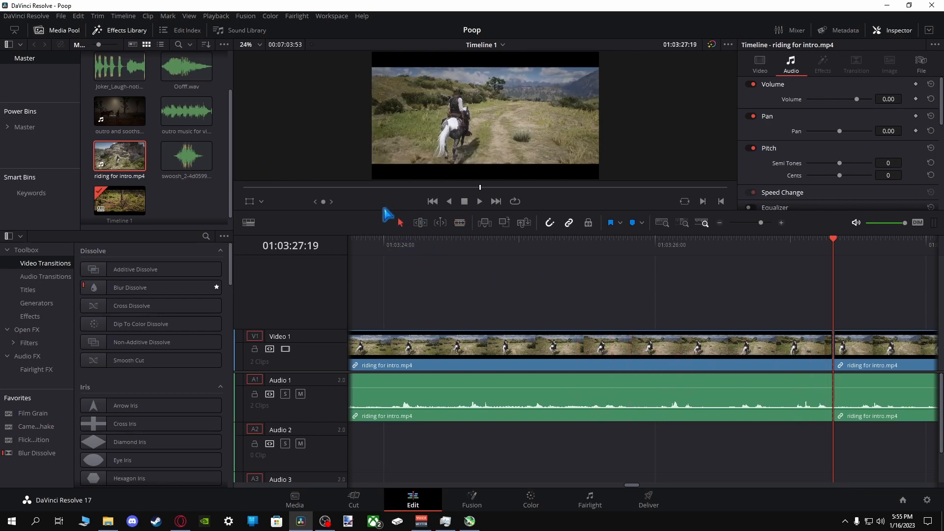
click(711, 360)
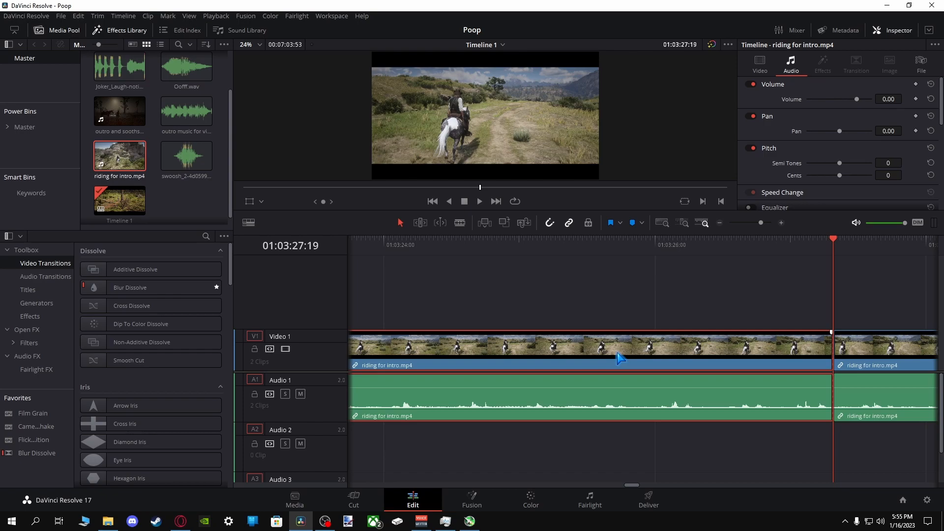
key(Delete)
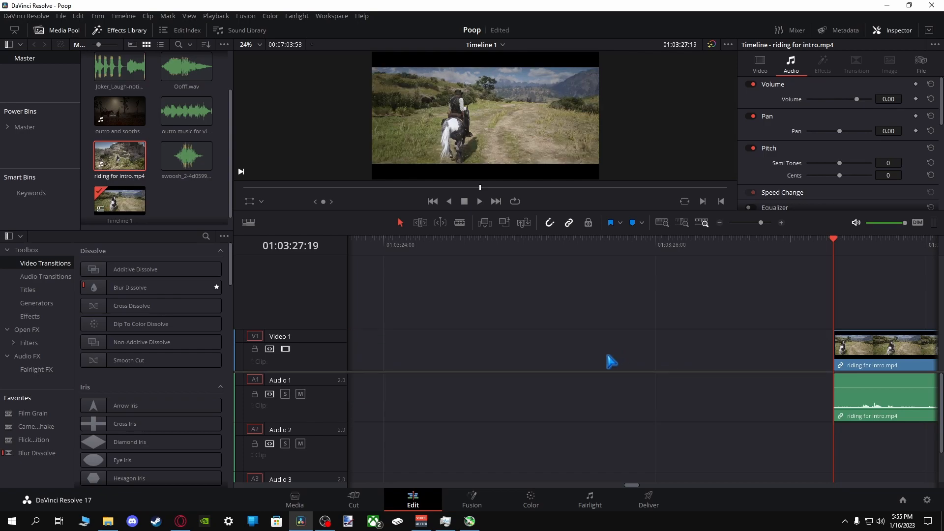
click(609, 356)
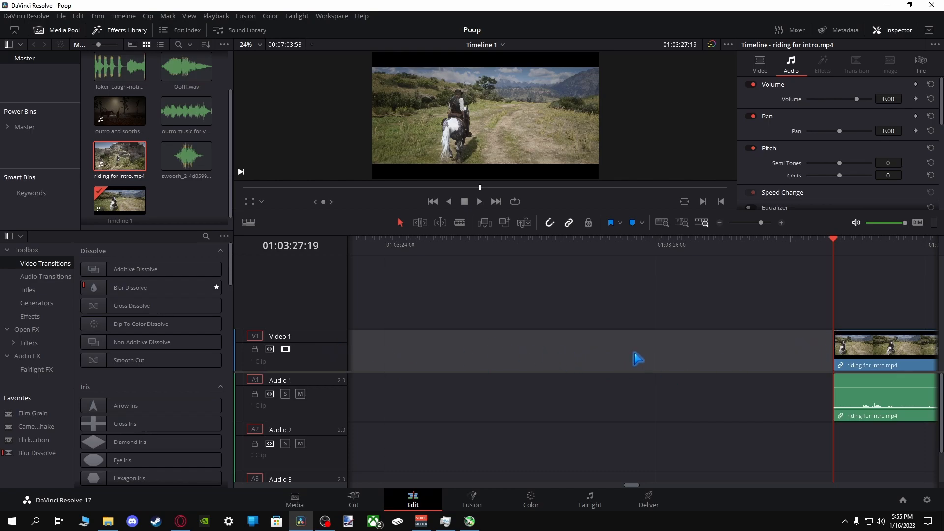
key(Delete)
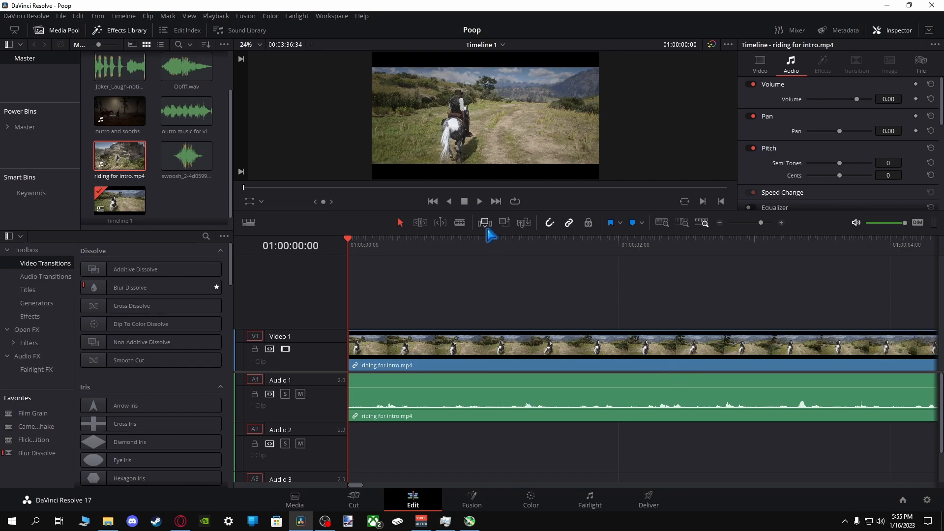
Enlarge the viewer, and split the riding for intro clip at 01:00:02:54 and ripple delete the part before the cut.
click(481, 203)
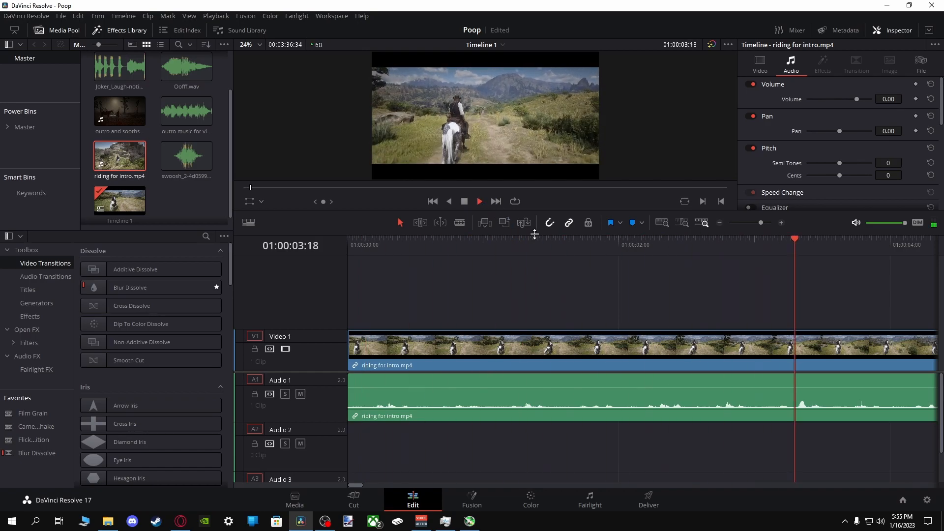
drag(533, 231, 548, 339)
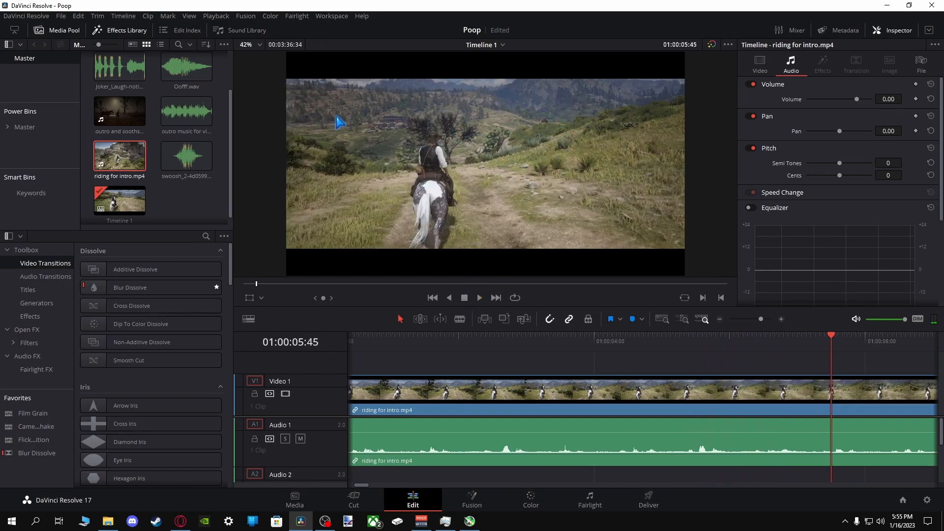
click(458, 319)
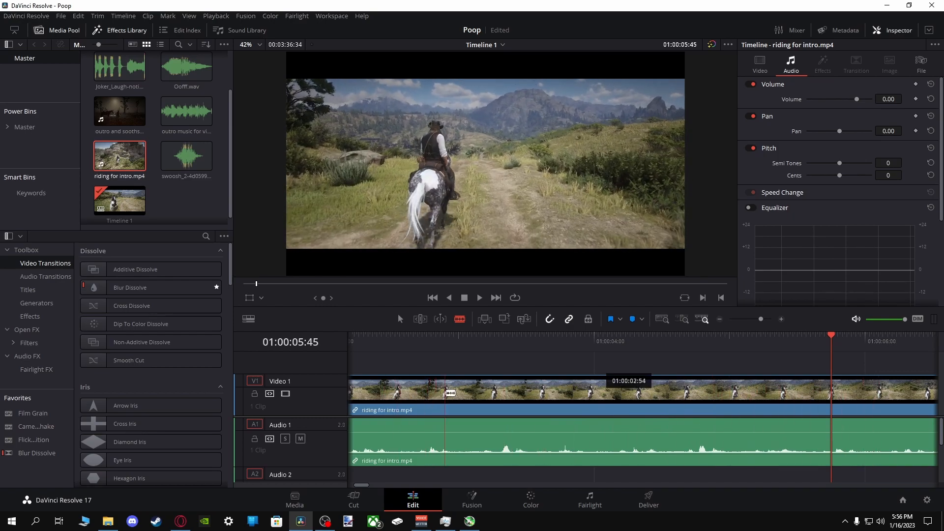
click(444, 391)
key(a)
click(398, 396)
key(Delete)
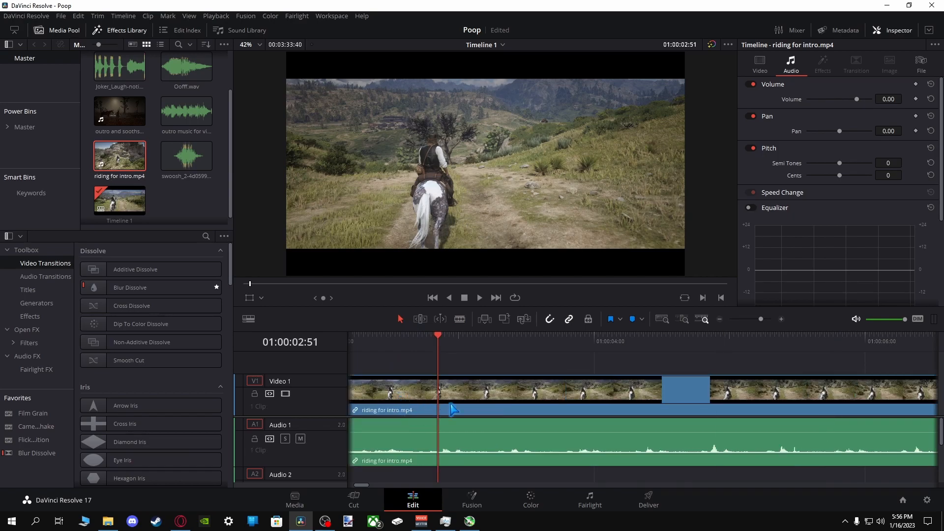
Add fade-ins of about 0.6 seconds to the start of the riding for intro clip's video and audio.
key(Home)
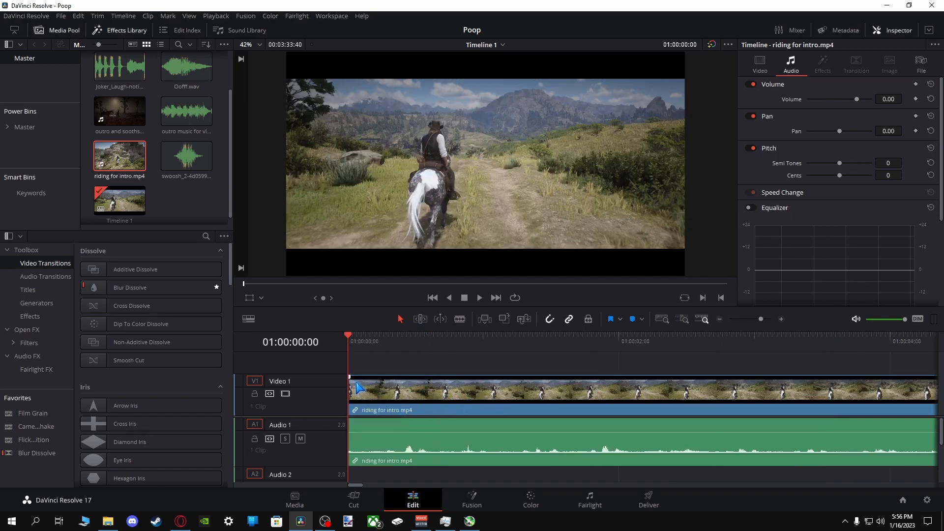
mouse_move(350, 377)
mouse_down()
mouse_move(422, 386)
mouse_move(352, 377)
mouse_up()
drag(351, 377, 431, 387)
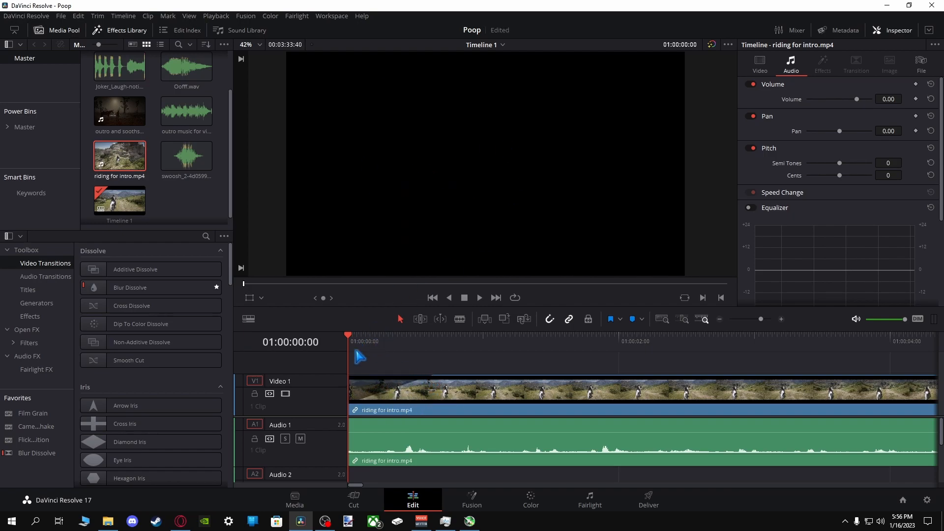
drag(352, 337, 470, 338)
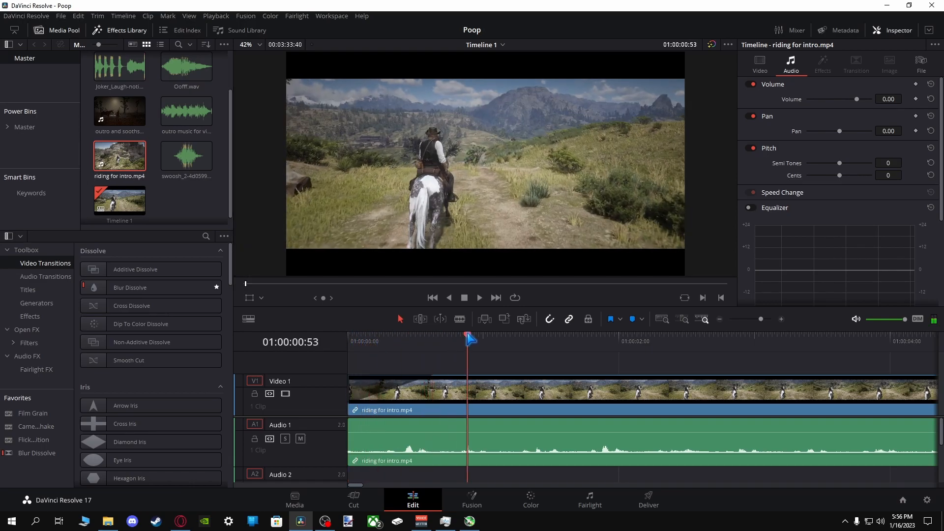
drag(349, 419, 426, 421)
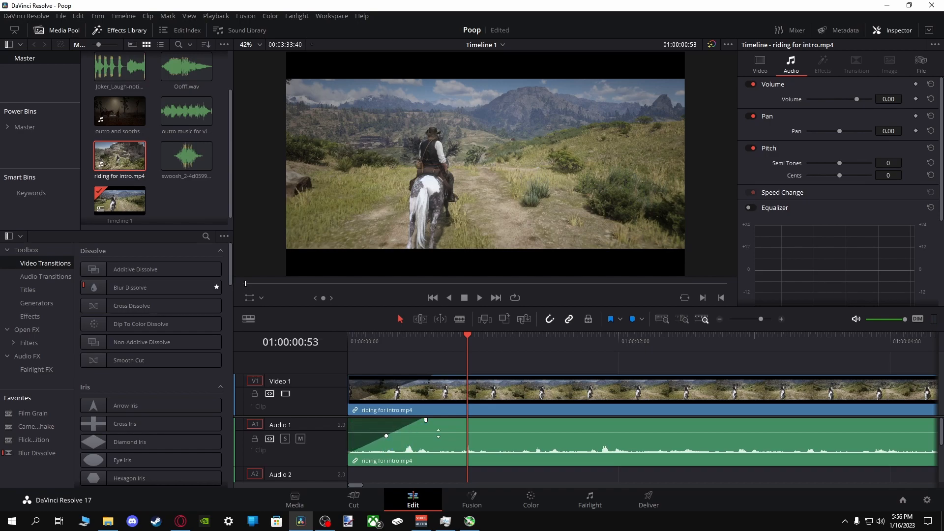
Replace the riding for intro clip's audio on Audio 1 with Building a house music.wav at the timeline start and play the opening.
click(571, 446)
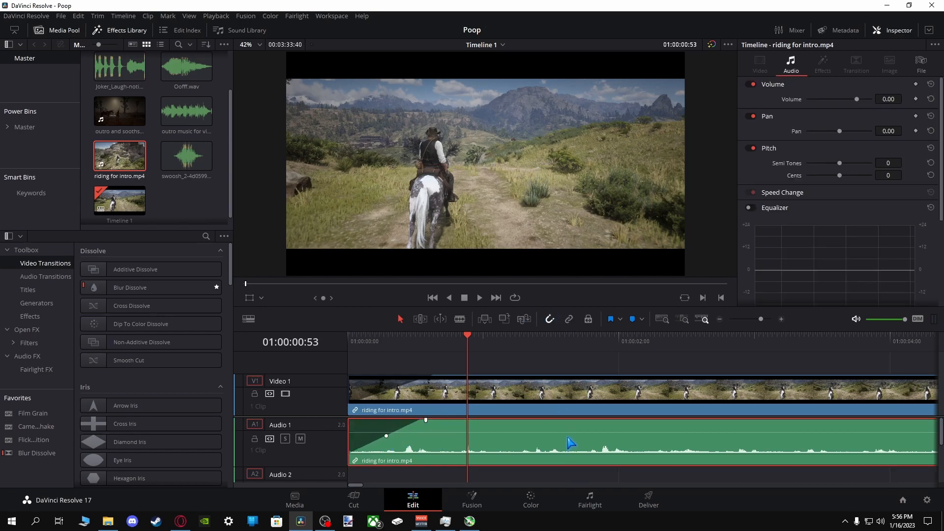
key(Delete)
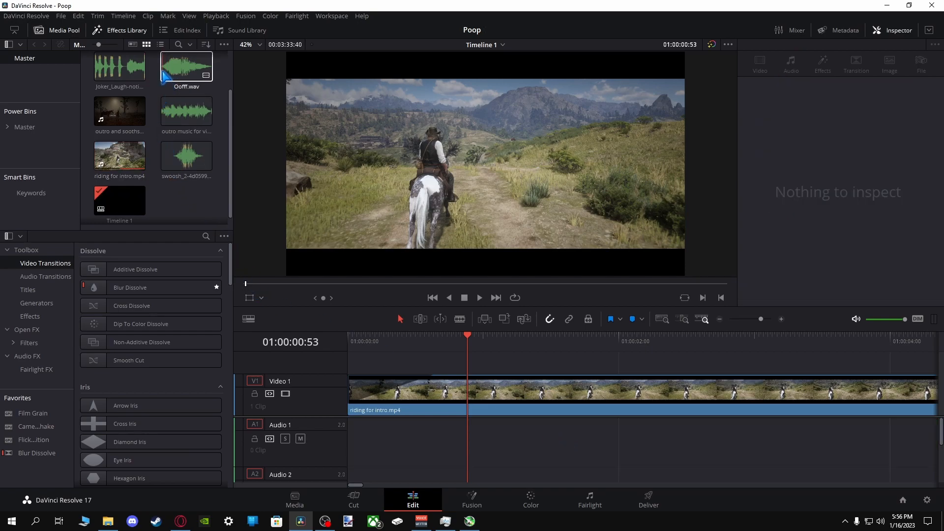
scroll(157, 174, up, 1)
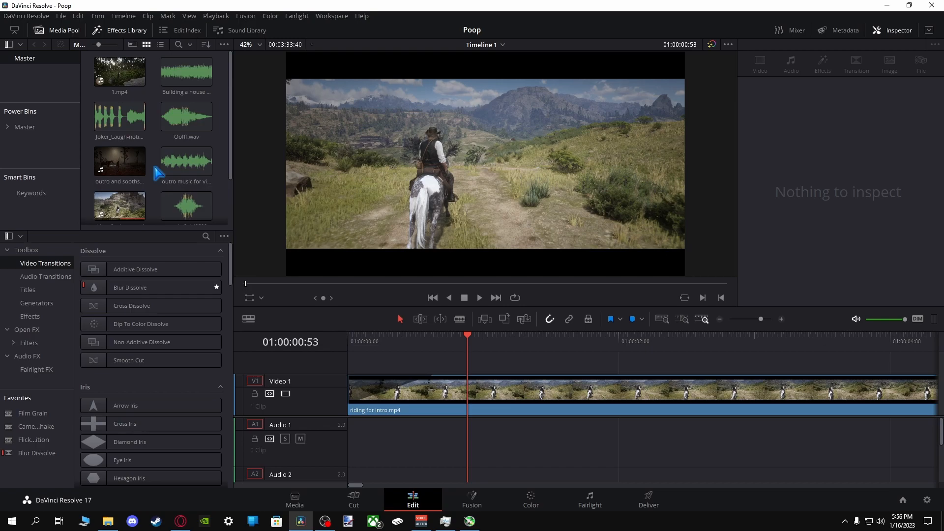
drag(187, 71, 388, 443)
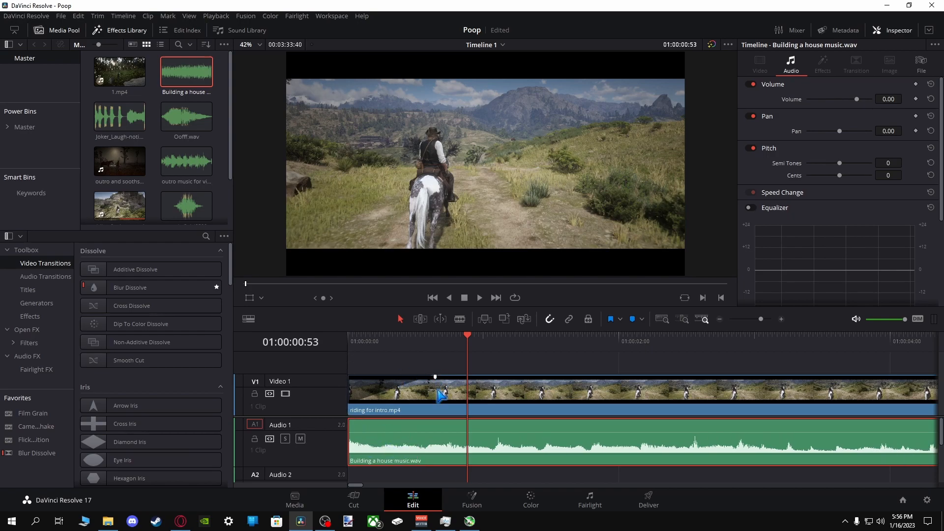
key(Home)
click(479, 298)
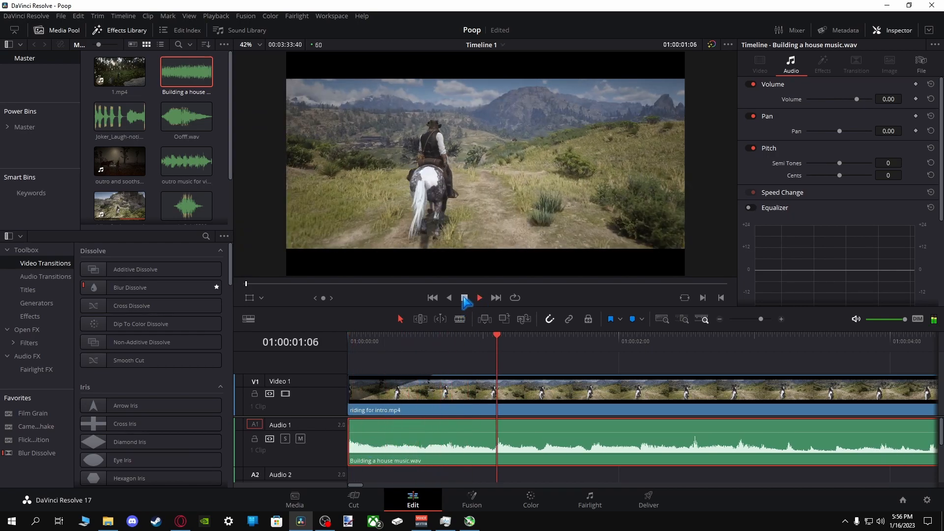
key(Home)
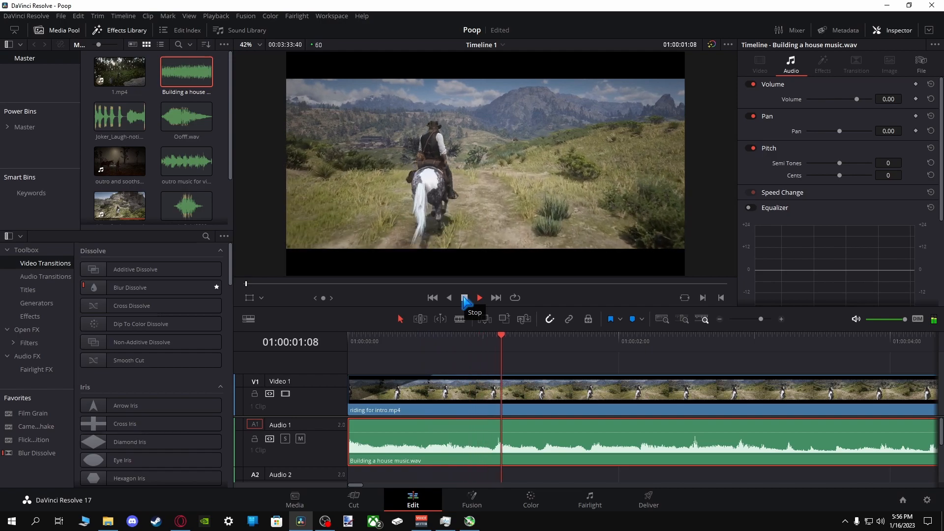
click(465, 299)
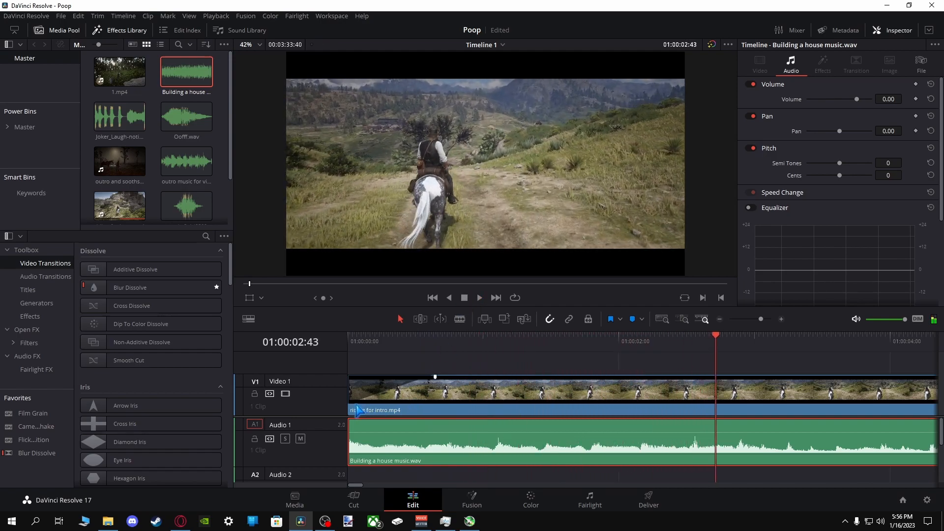
Add a fade-in to the start of Building a house music.wav and lengthen it to roughly match the video fade.
drag(349, 419, 391, 420)
key(Home)
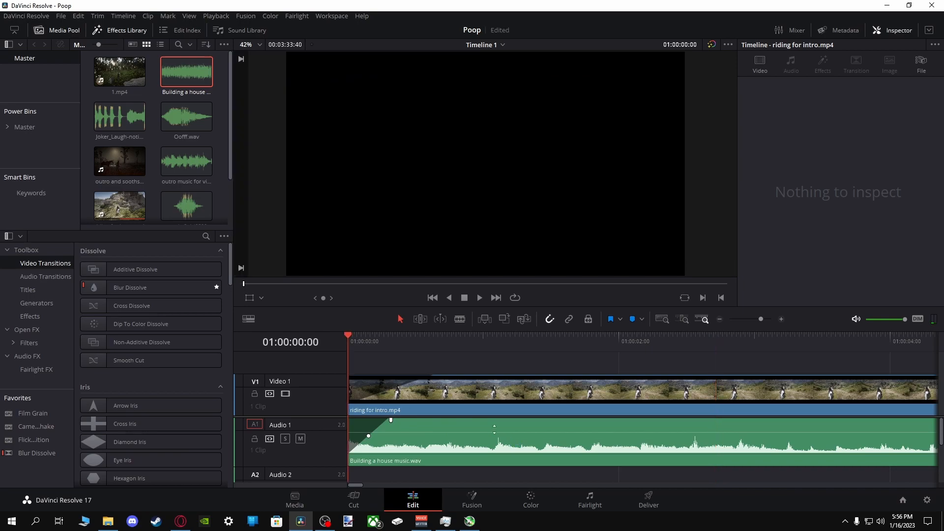
click(477, 298)
click(465, 298)
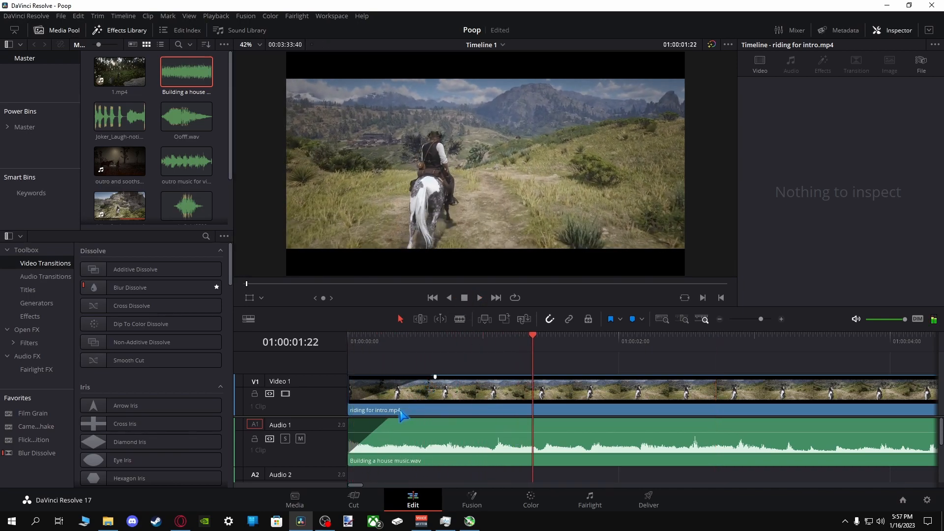
drag(391, 420, 423, 419)
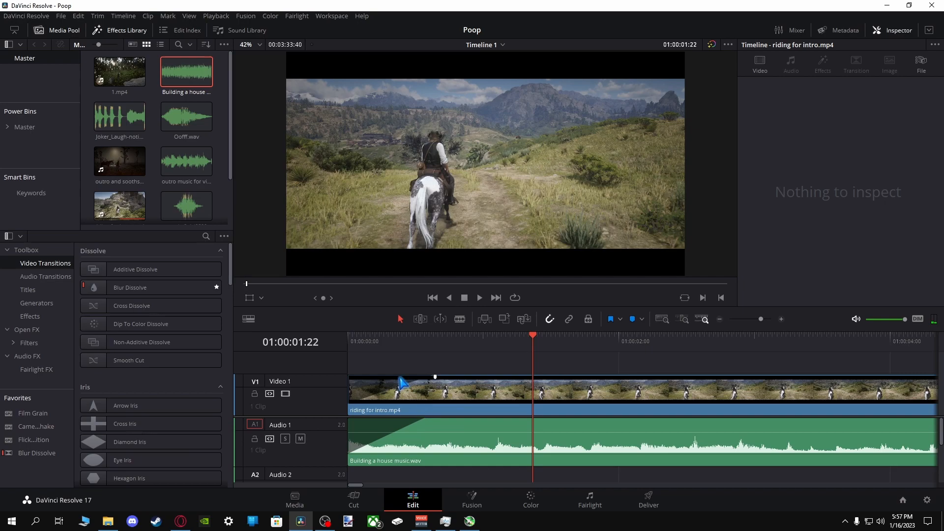
click(408, 411)
click(471, 427)
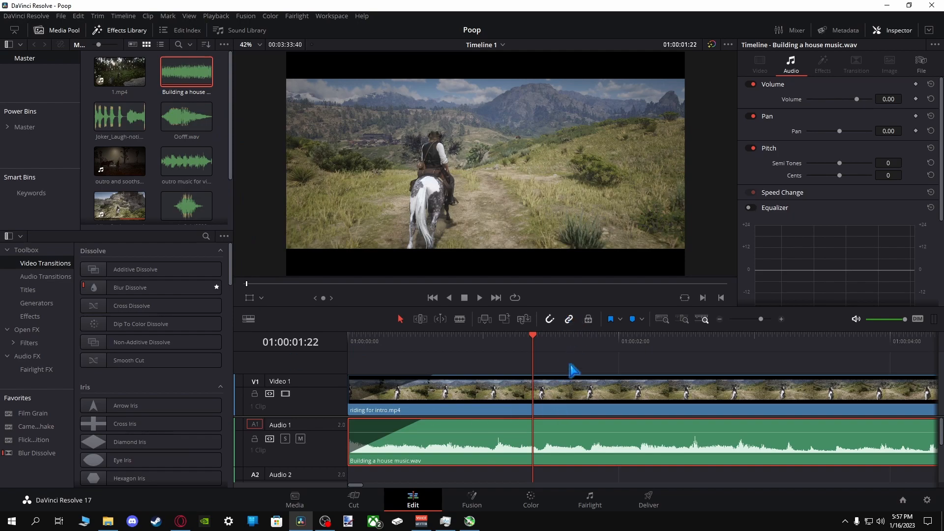
click(472, 384)
click(480, 444)
click(478, 397)
click(495, 453)
click(493, 409)
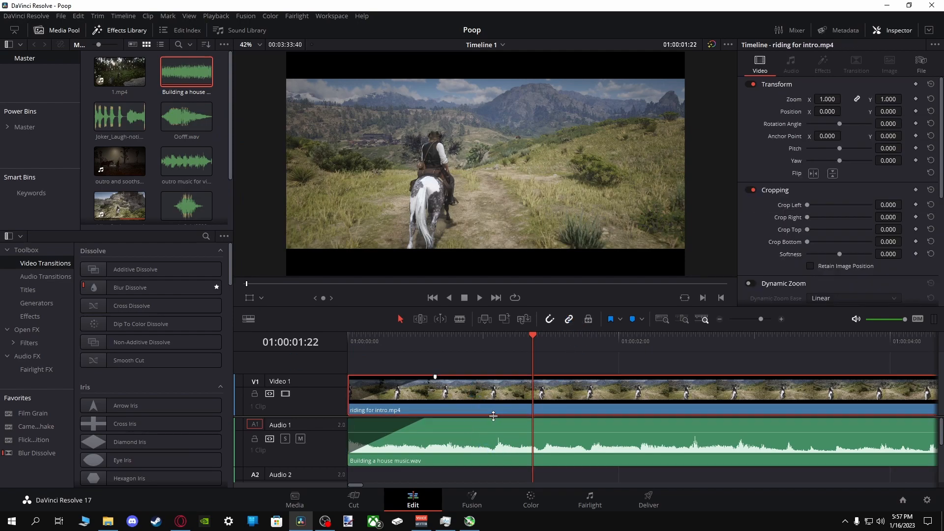
click(497, 443)
click(517, 393)
click(489, 445)
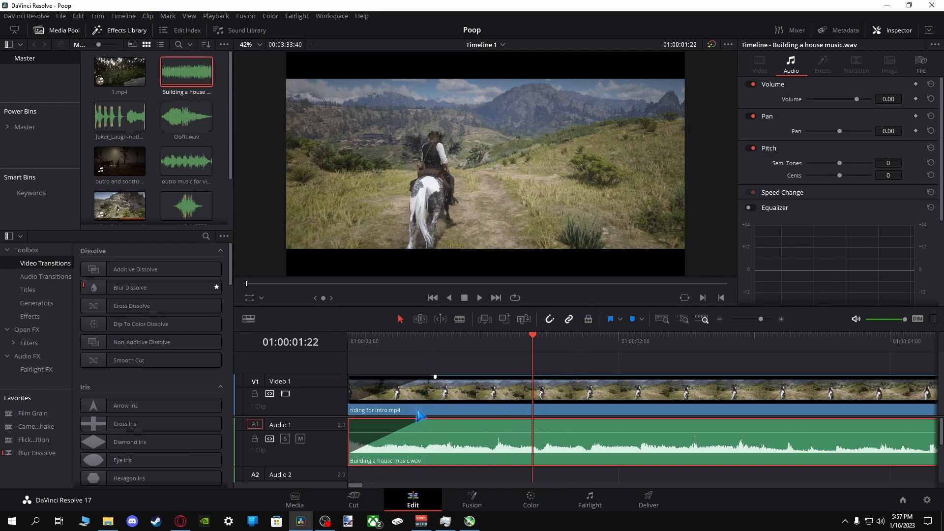
Play the opening with its fades from the start and split the riding for intro video at 01:00:02:54 with the Blade tool.
key(Home)
click(480, 297)
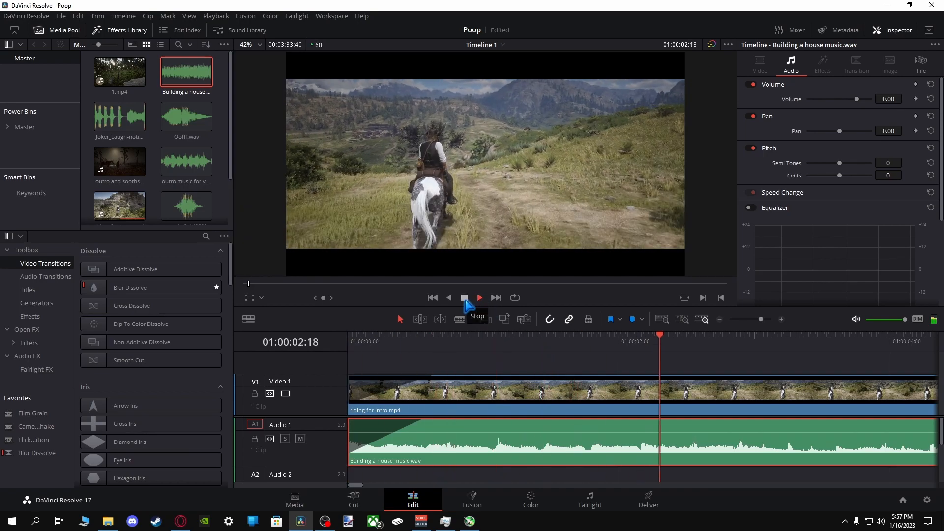
click(465, 299)
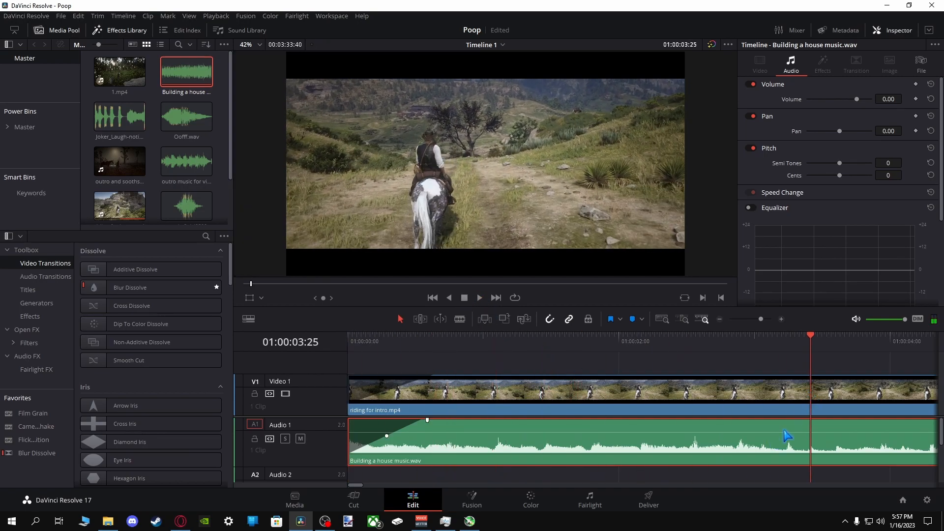
key(Home)
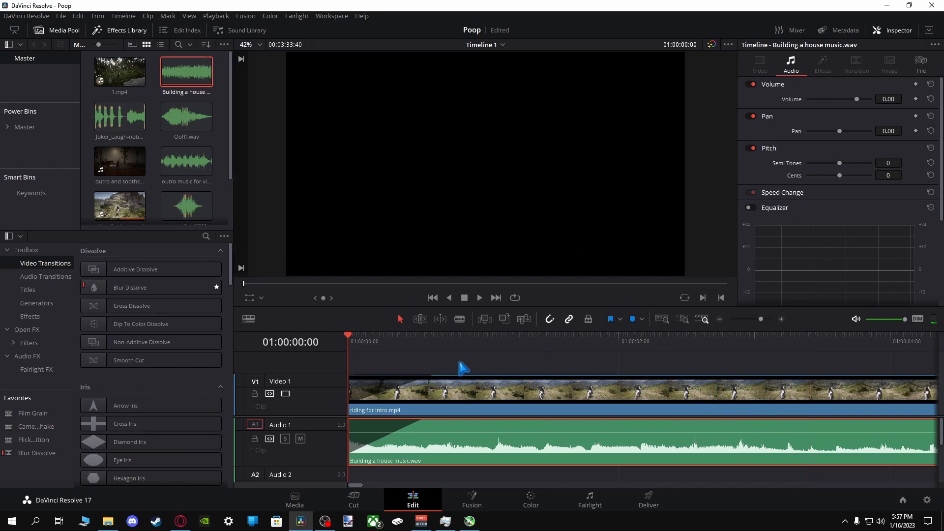
click(478, 298)
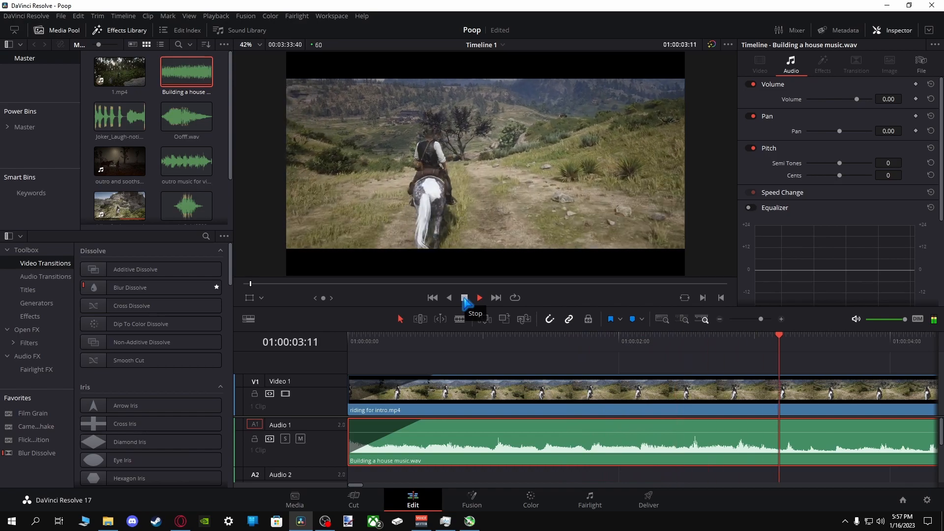
click(465, 298)
drag(742, 342, 742, 339)
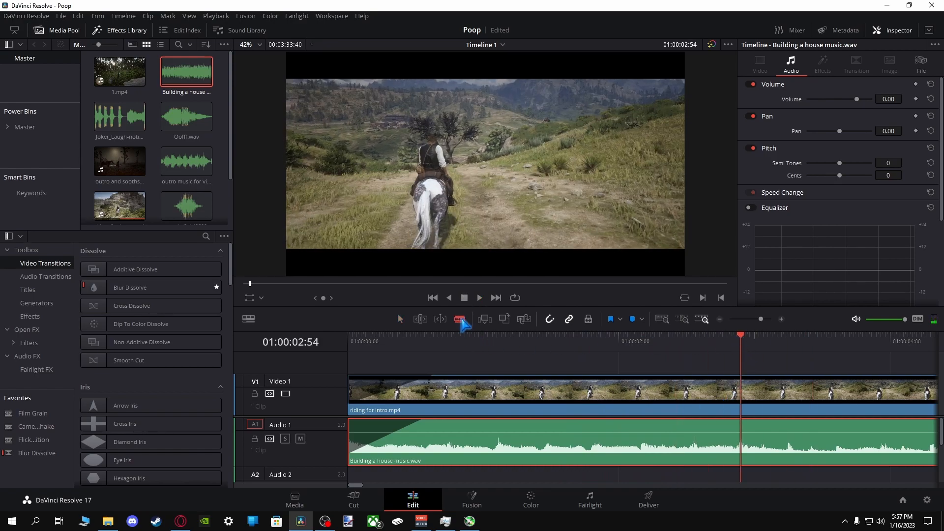
click(741, 391)
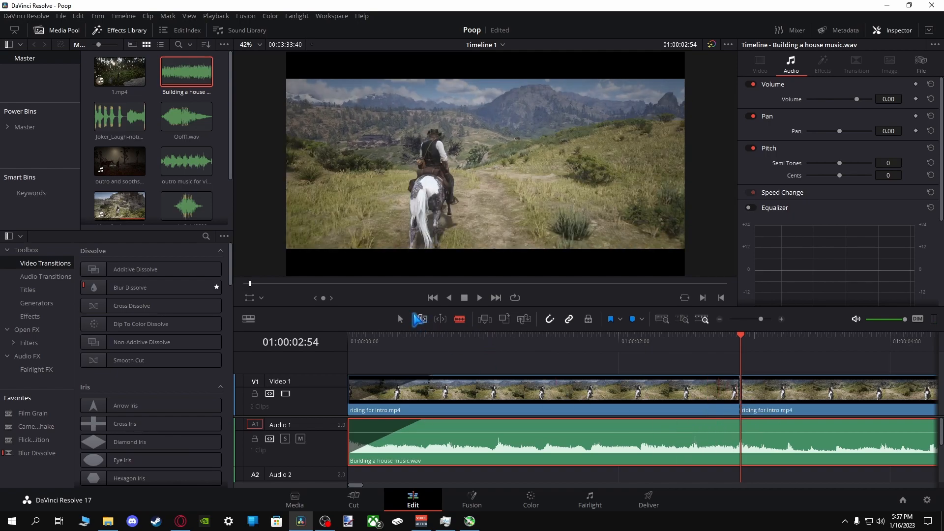
Play the timeline from the start across the new cut and mute the Audio 1 track.
key(Home)
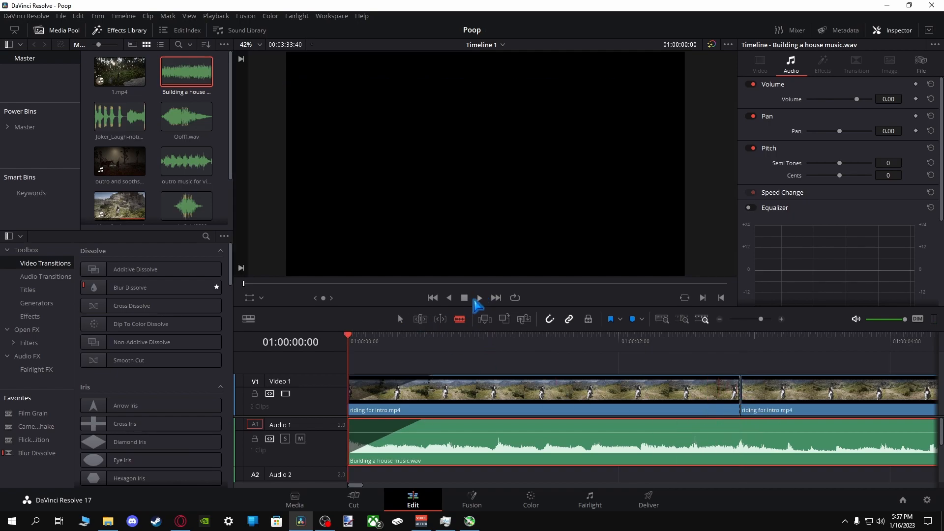
click(477, 299)
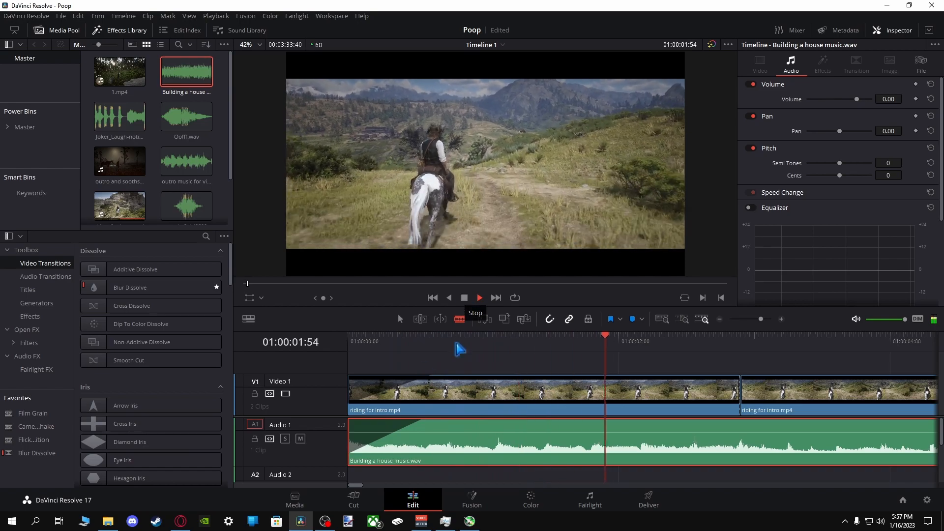
click(301, 439)
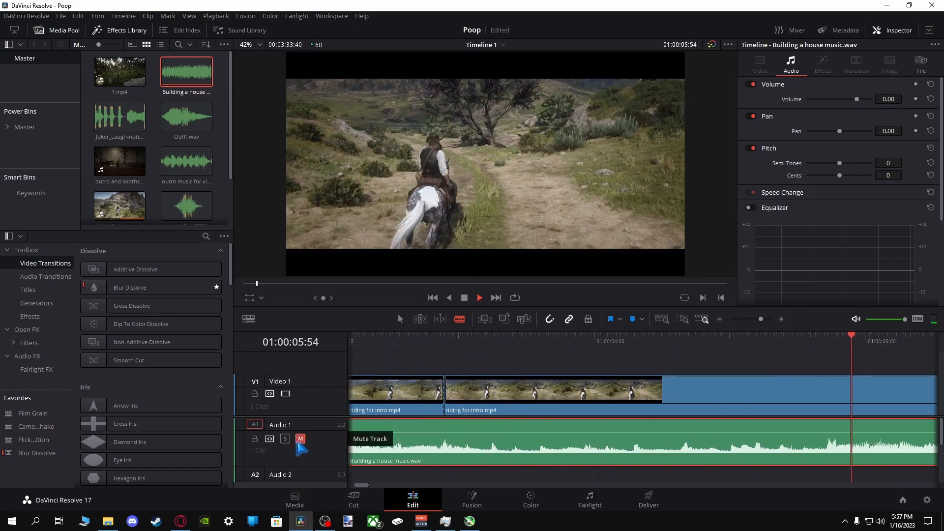
Unmute the Audio 1 track, play the opening from the start across the cut, and mute the track again.
click(300, 441)
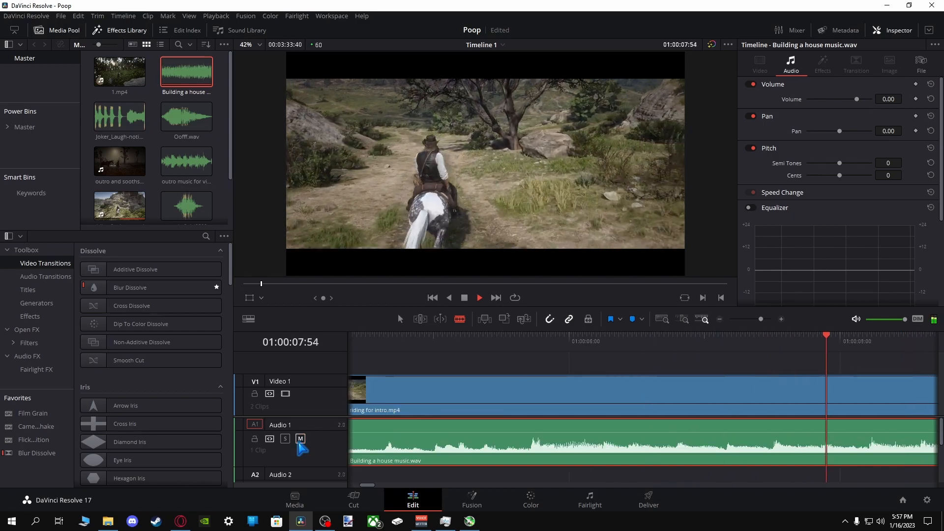
key(Home)
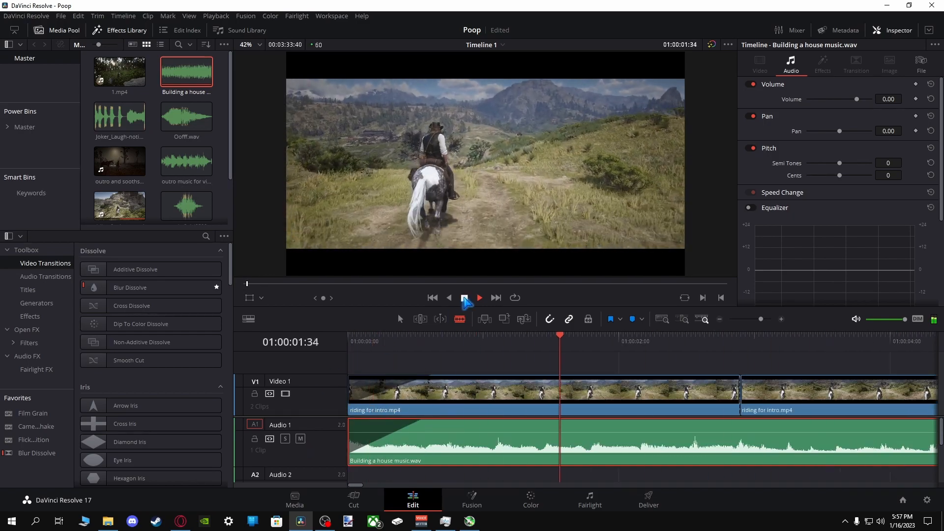
click(464, 298)
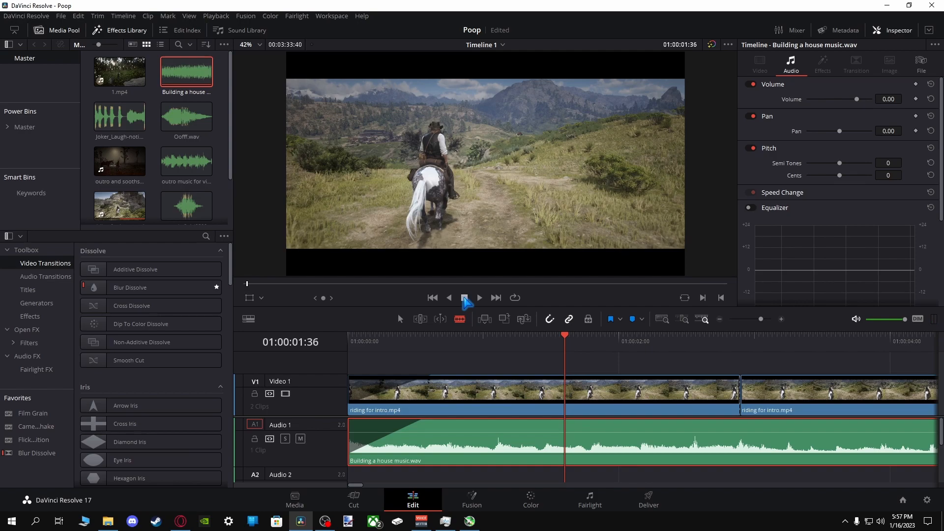
key(space)
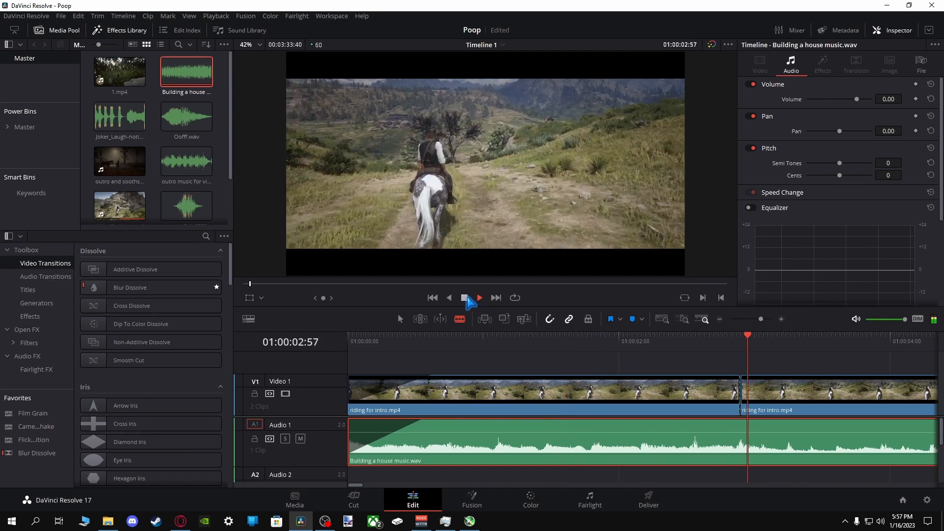
click(466, 298)
click(479, 298)
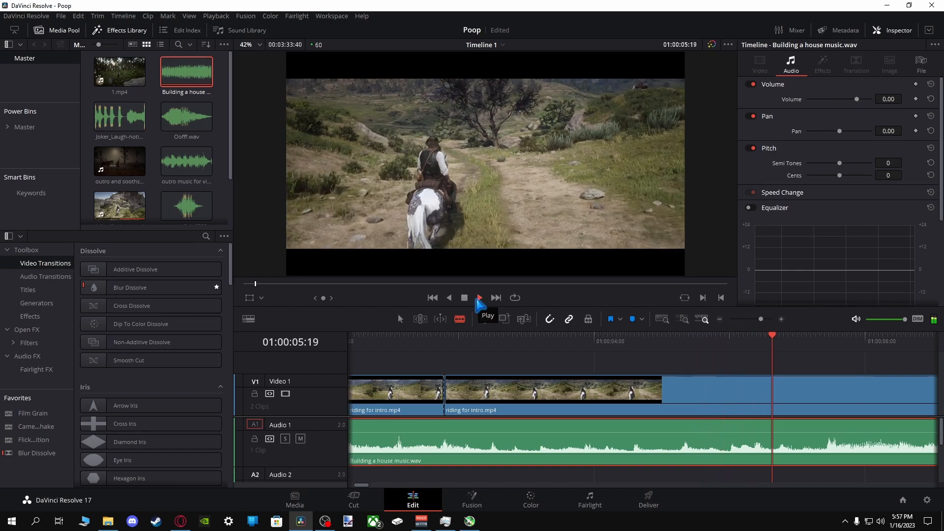
click(301, 440)
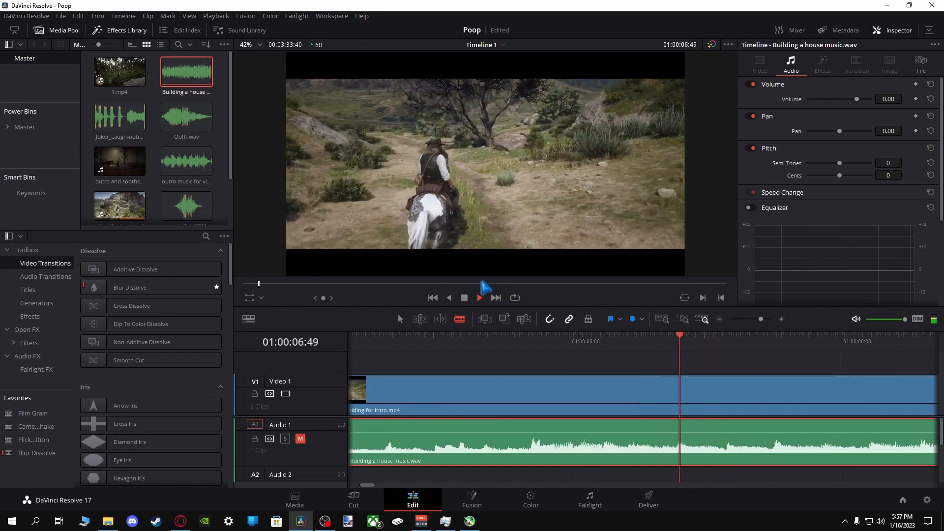
Skim ahead through the riding footage and split the riding for intro video slightly past 01:01:16:00 with the Blade tool.
click(299, 284)
drag(312, 285, 442, 284)
key(space)
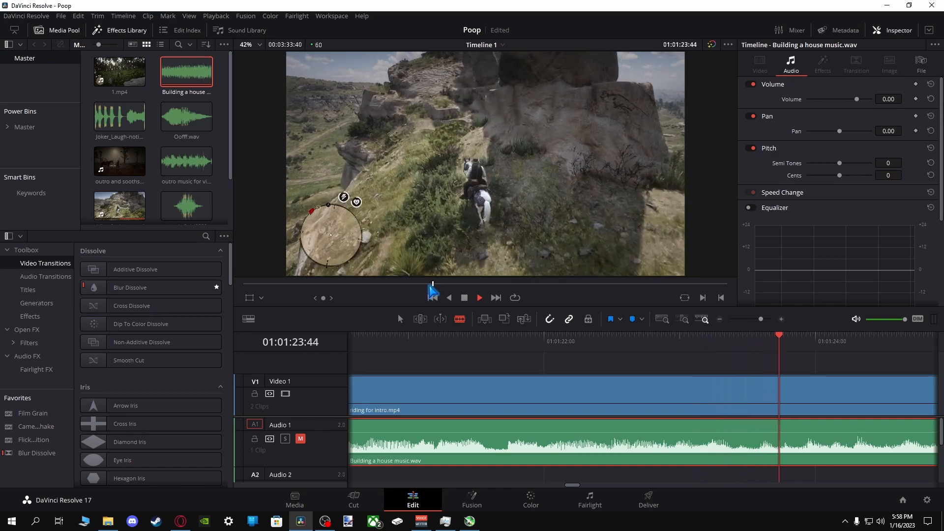
click(416, 285)
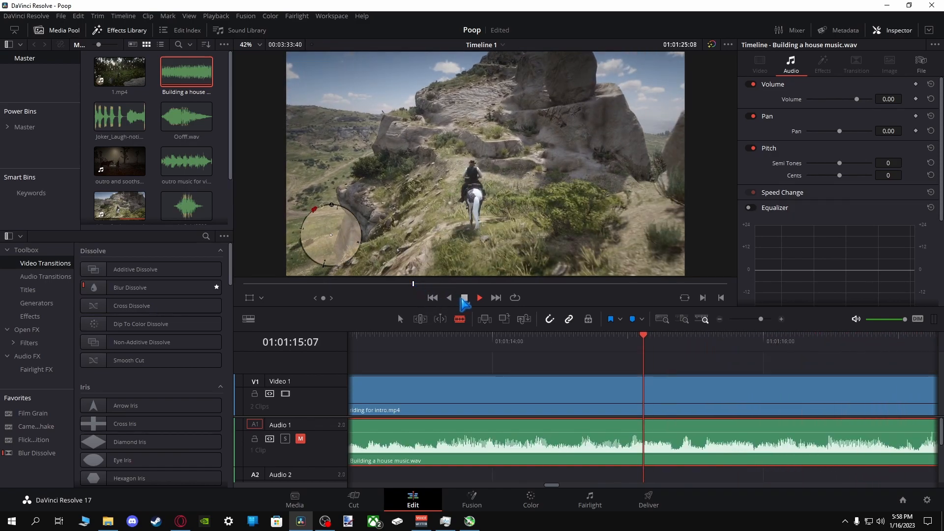
click(464, 298)
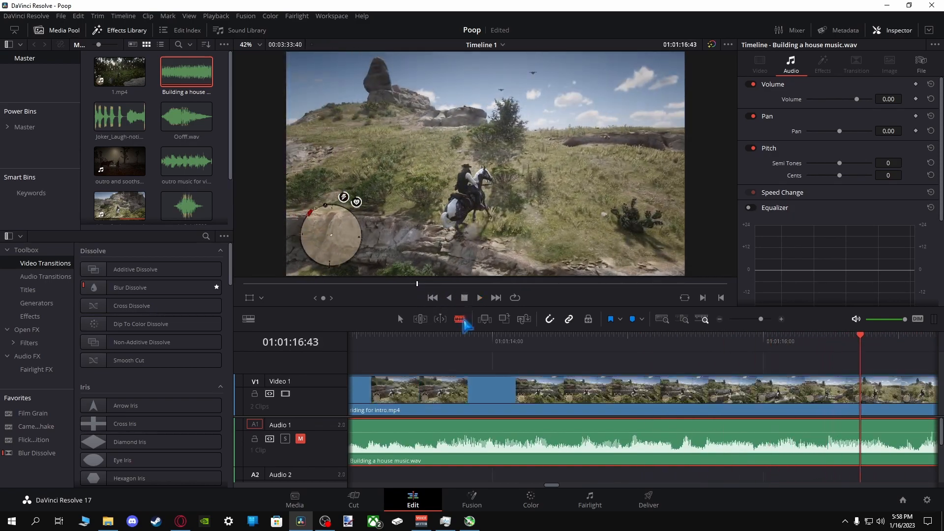
click(806, 394)
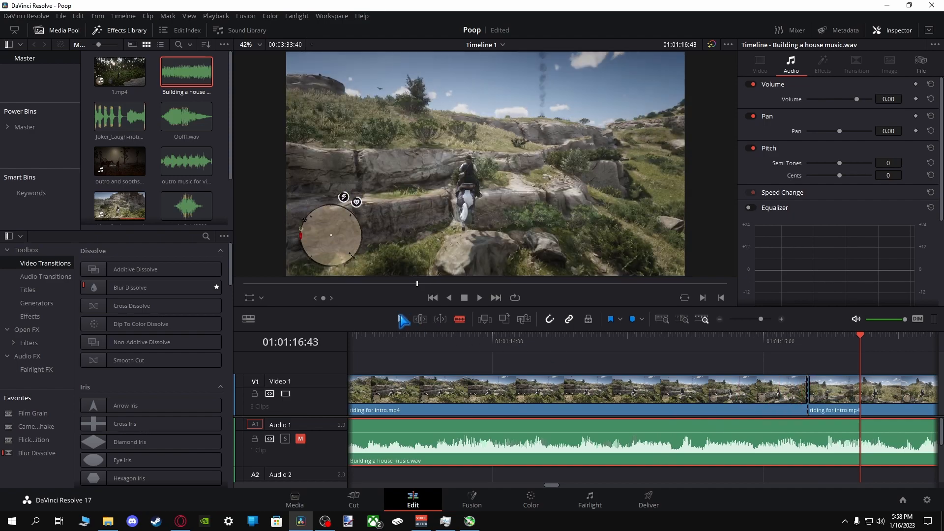
Delete the middle section of the riding for intro video between the two cuts.
key(a)
click(503, 408)
key(Delete)
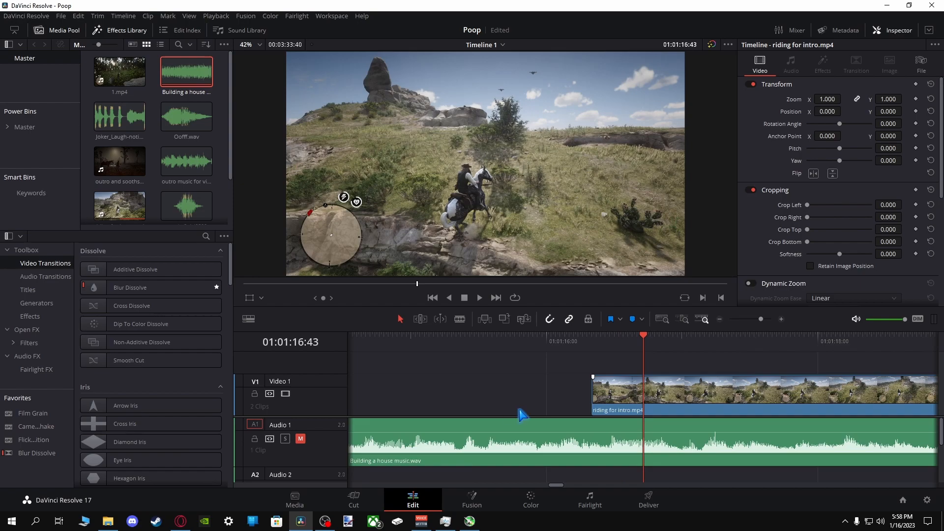
Close the gap on Video 1 so the remaining riding for intro footage starts at 01:00:02:54.
drag(554, 489, 354, 489)
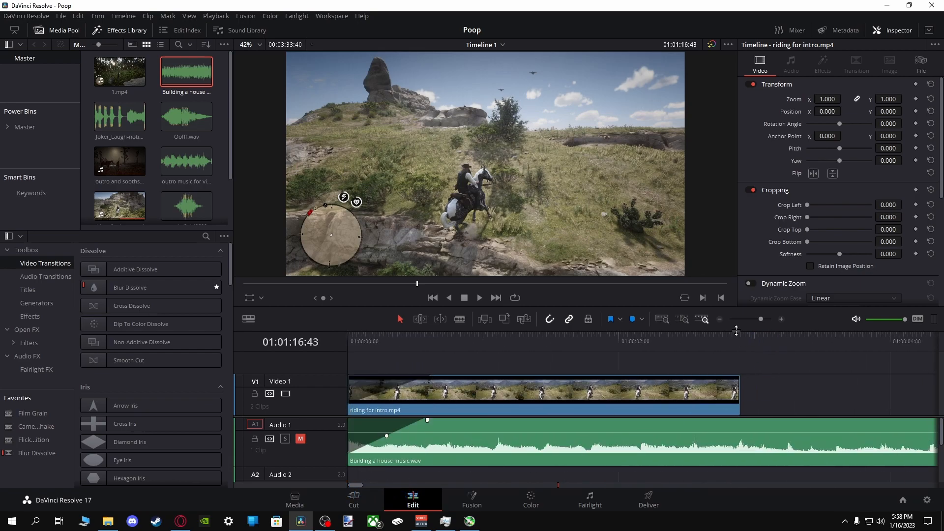
click(740, 339)
click(770, 396)
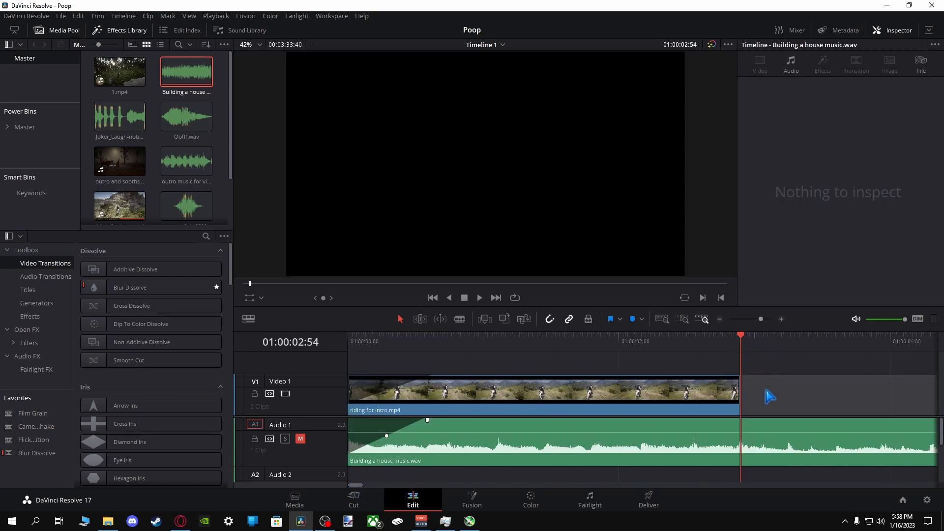
key(ctrl+v)
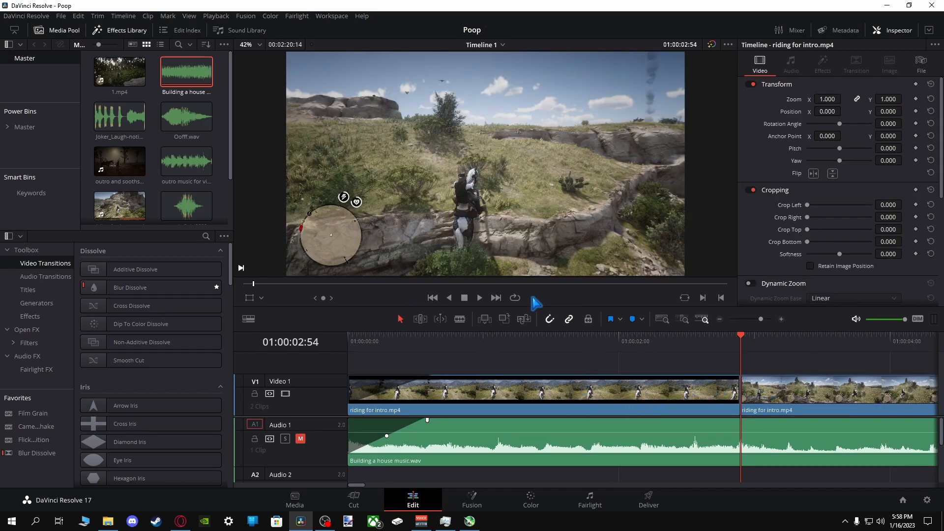
Play the second riding for intro clip from the join and split it at about 01:00:05:11 with the Blade tool.
click(478, 298)
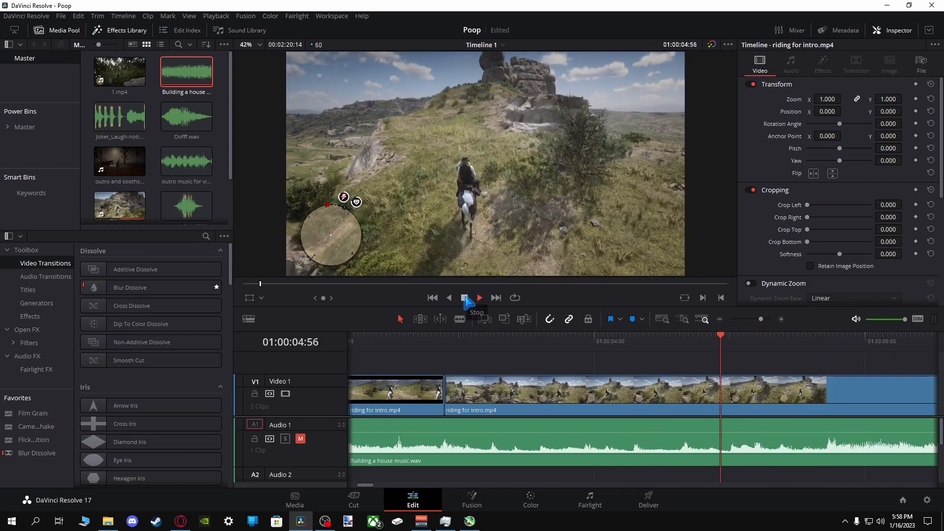
click(465, 298)
key(Up)
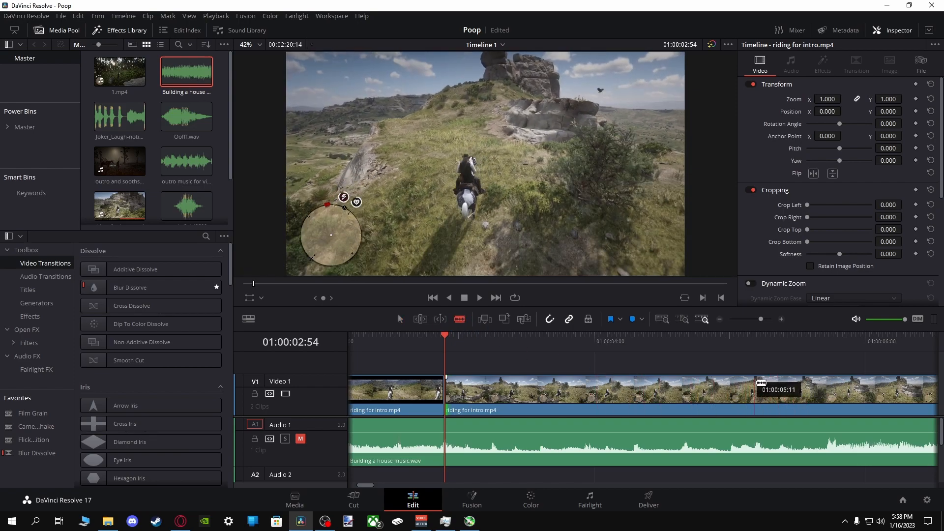
click(762, 382)
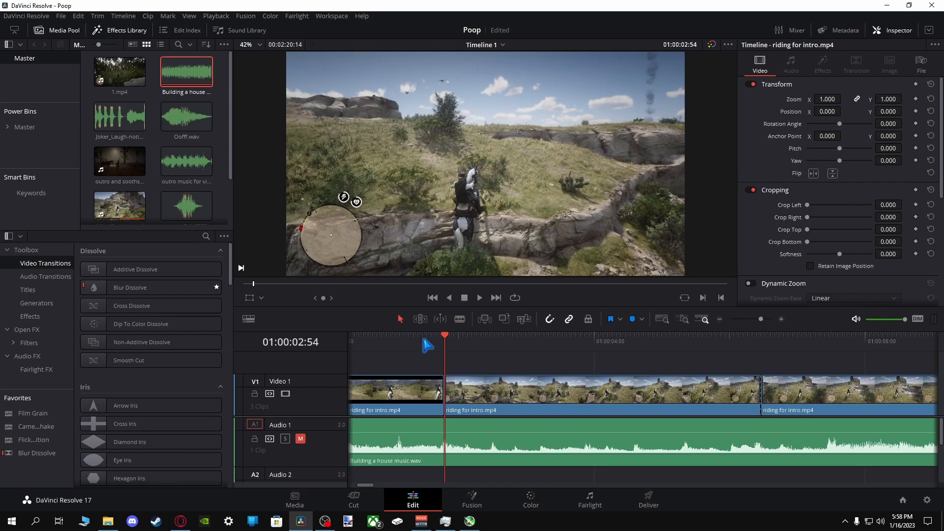
Delete the section before the new split and butt the remaining clip against the first one at 01:00:02:54.
click(565, 407)
key(BackSpace)
drag(764, 394, 445, 395)
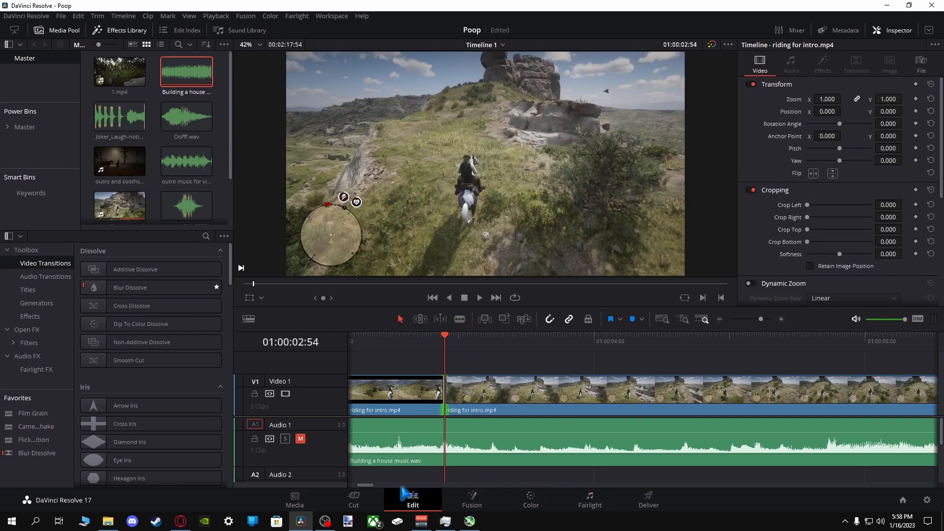
Play the opening from the timeline start across the join between the two riding for intro clips.
drag(366, 488, 355, 488)
click(359, 337)
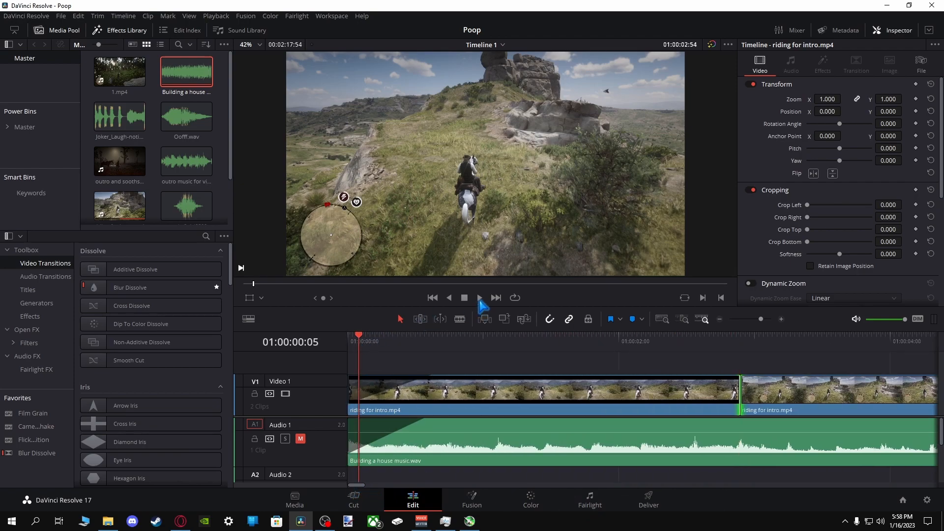
click(479, 298)
click(465, 298)
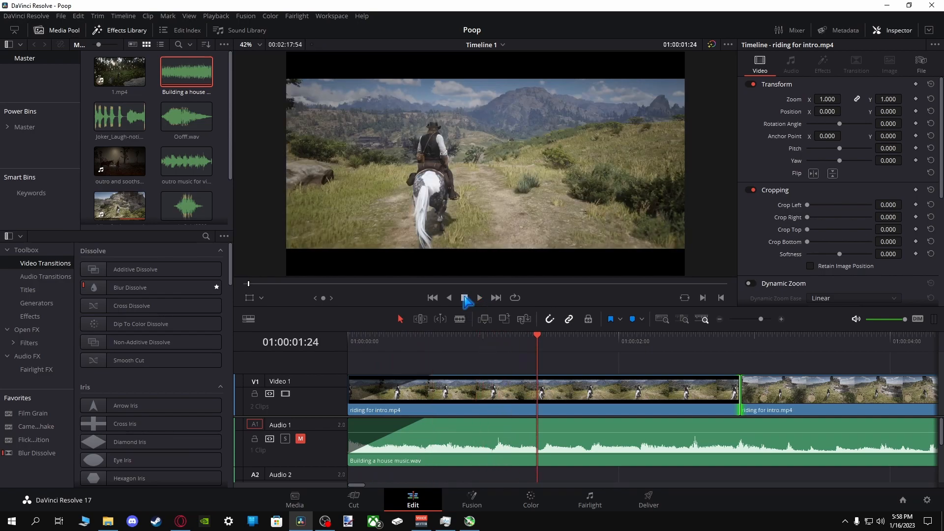
key(Home)
key(space)
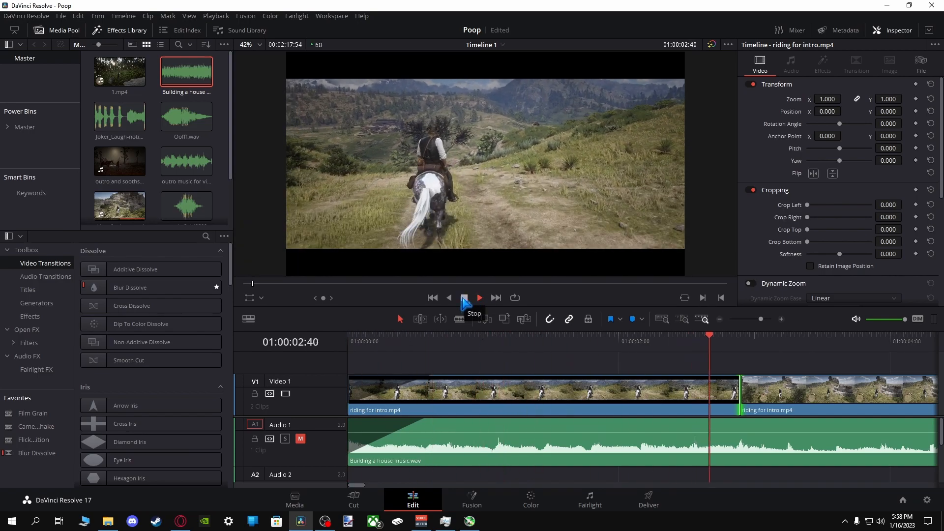
click(464, 298)
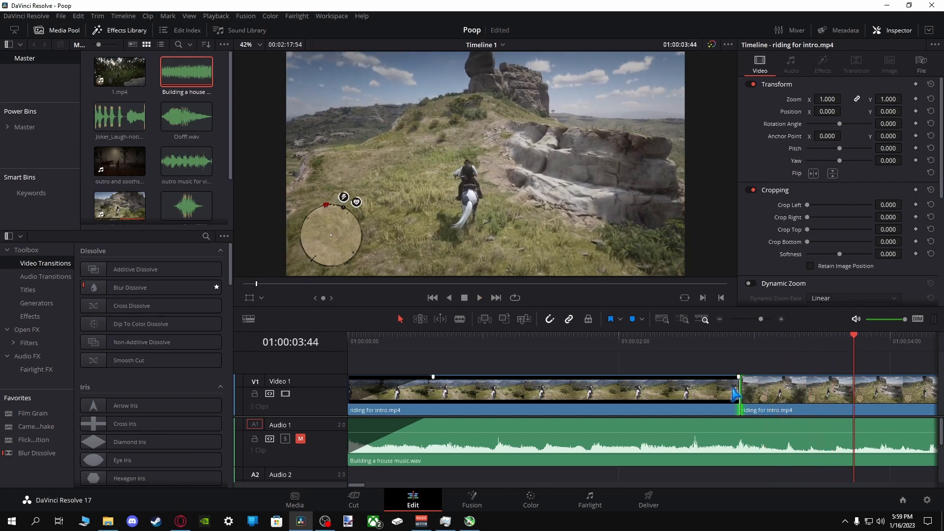
Add the MrAlexTech MrAT-UltimateZoom transition to the cut between the two riding clips and shorten it to 30 frames.
scroll(158, 353, down, 3)
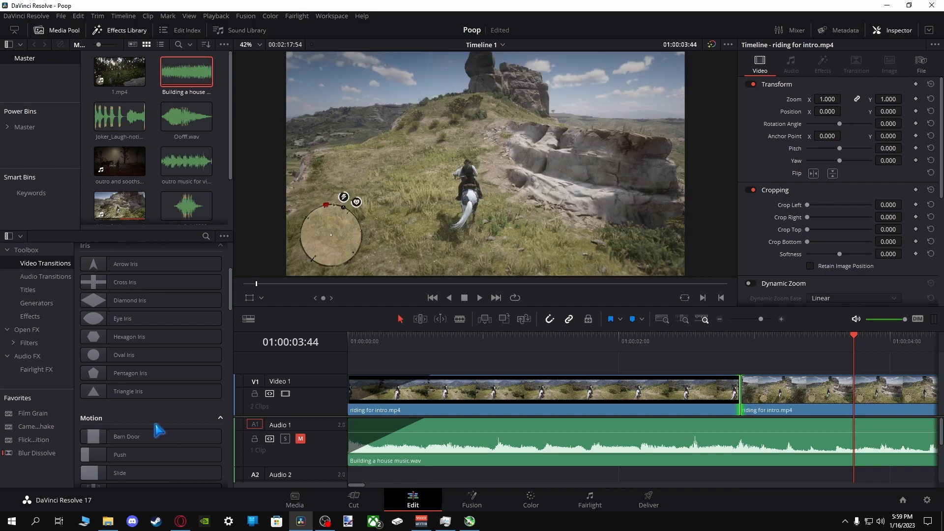
scroll(156, 422, down, 10)
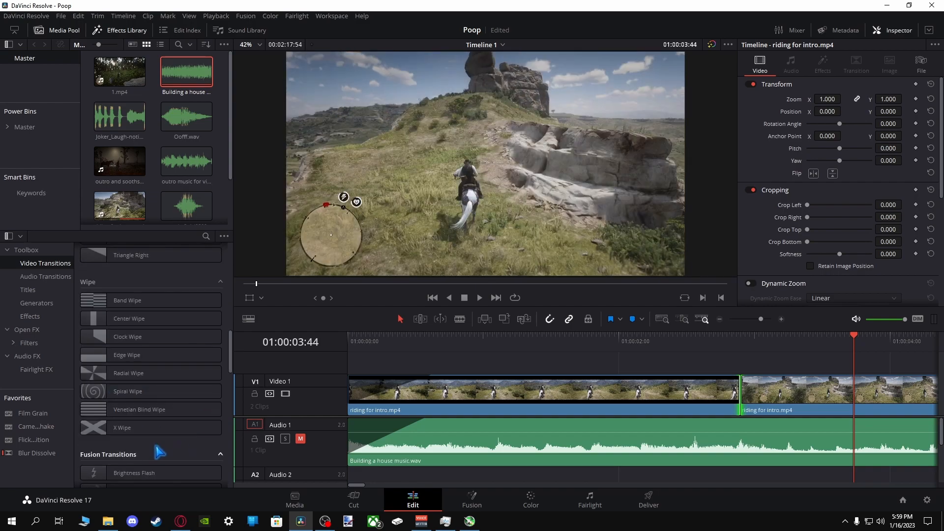
scroll(158, 447, down, 4)
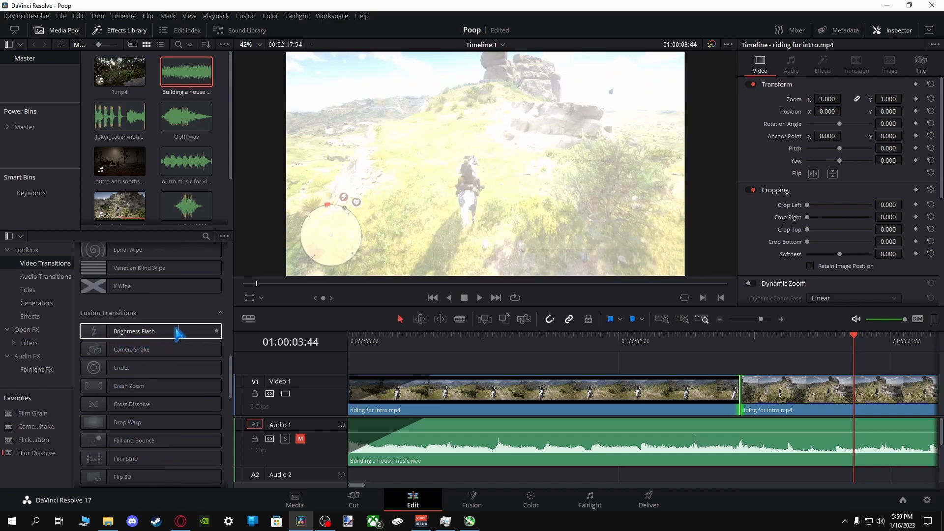
scroll(157, 418, down, 4)
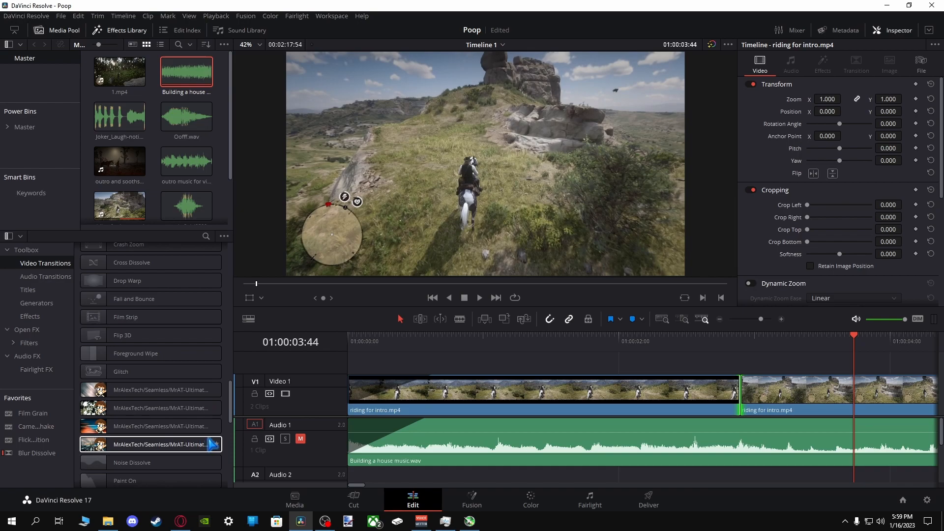
drag(114, 448, 748, 387)
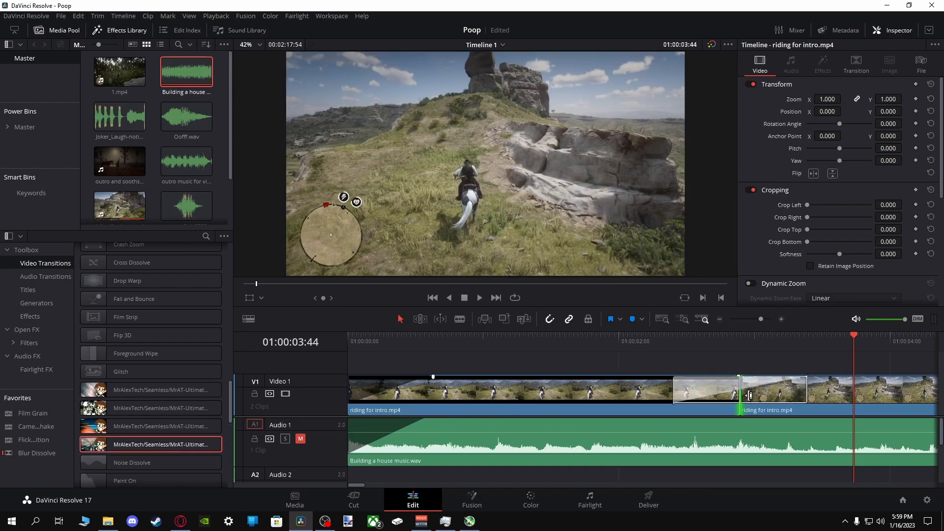
click(708, 394)
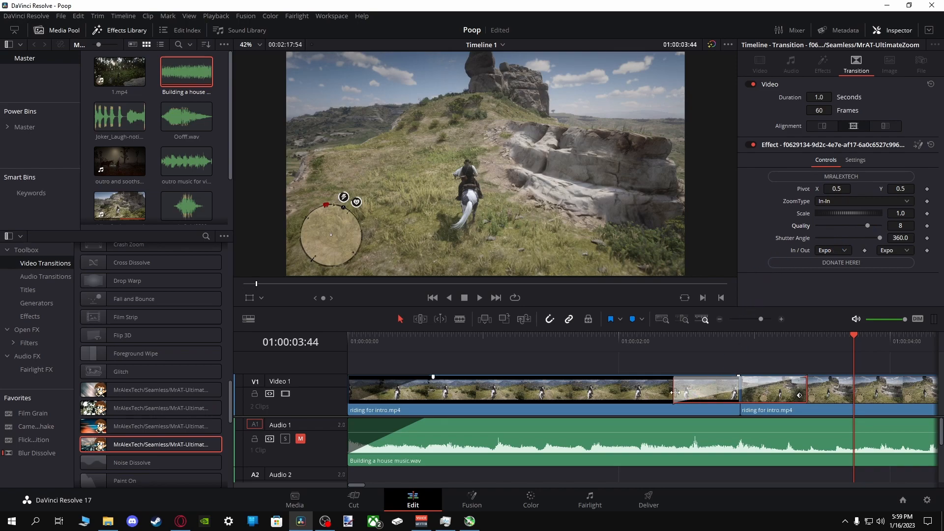
drag(689, 392, 708, 389)
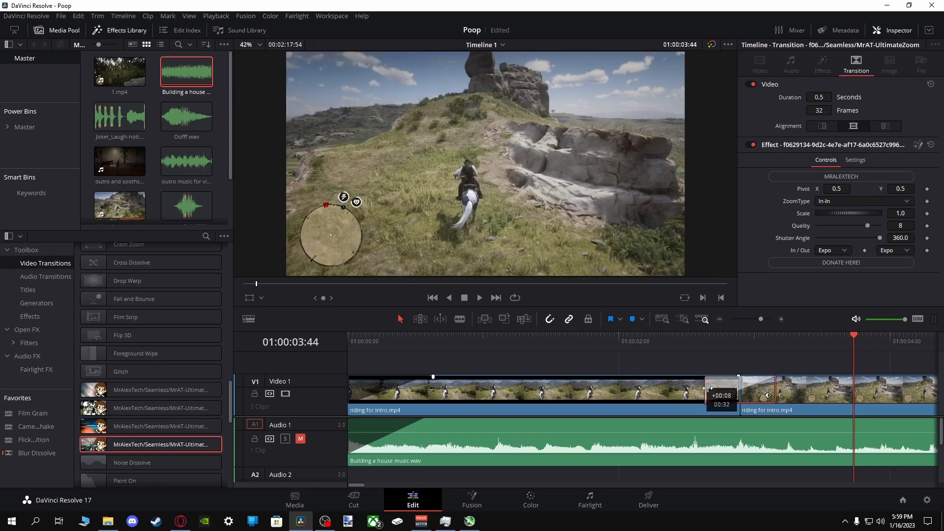
Play the zoom transition between the two riding clips twice and return to the start of the timeline.
click(436, 340)
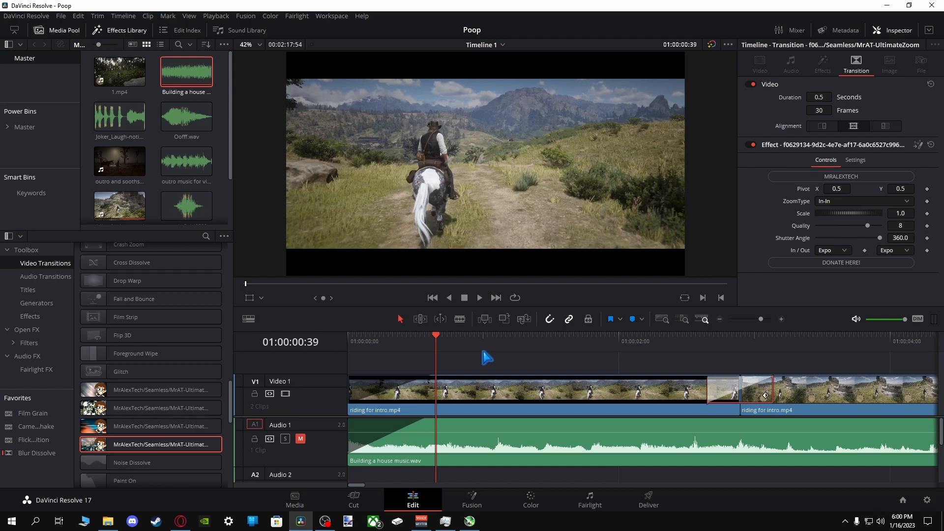
click(481, 296)
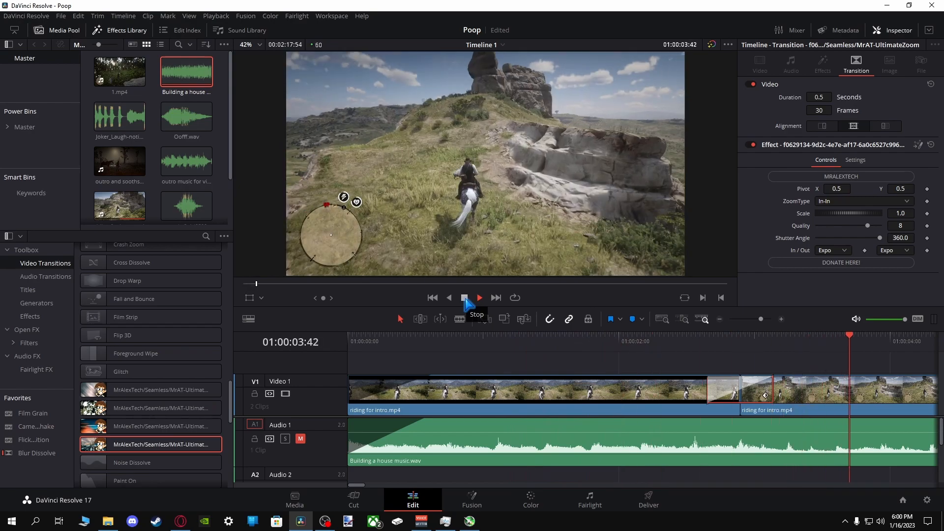
click(465, 298)
click(669, 338)
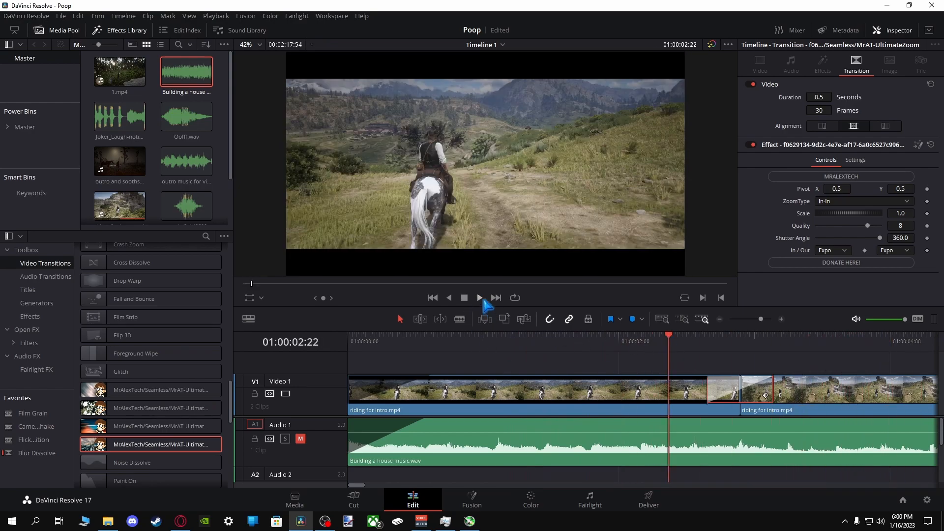
click(480, 298)
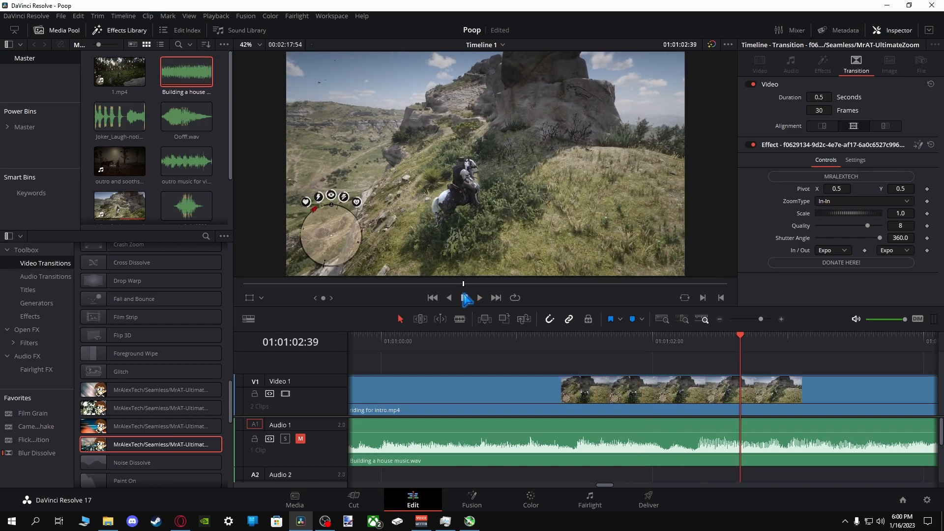
key(space)
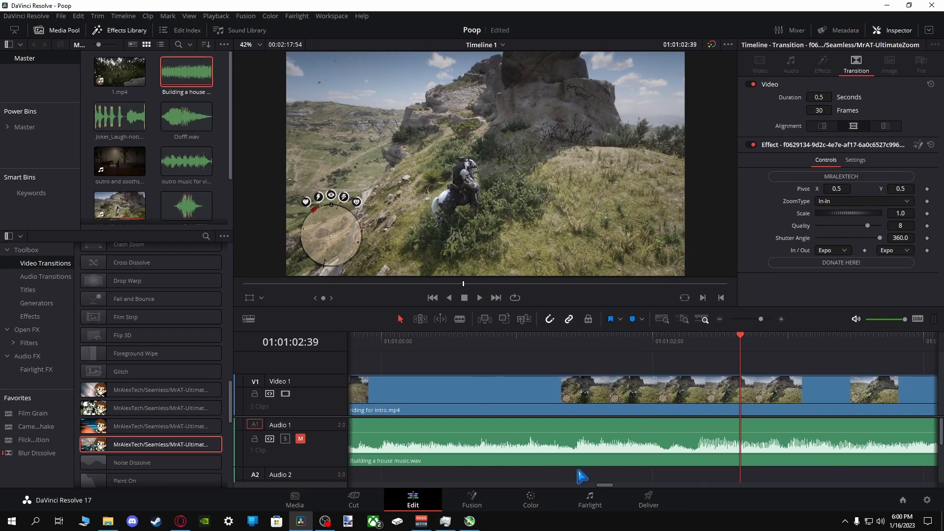
drag(602, 486, 355, 490)
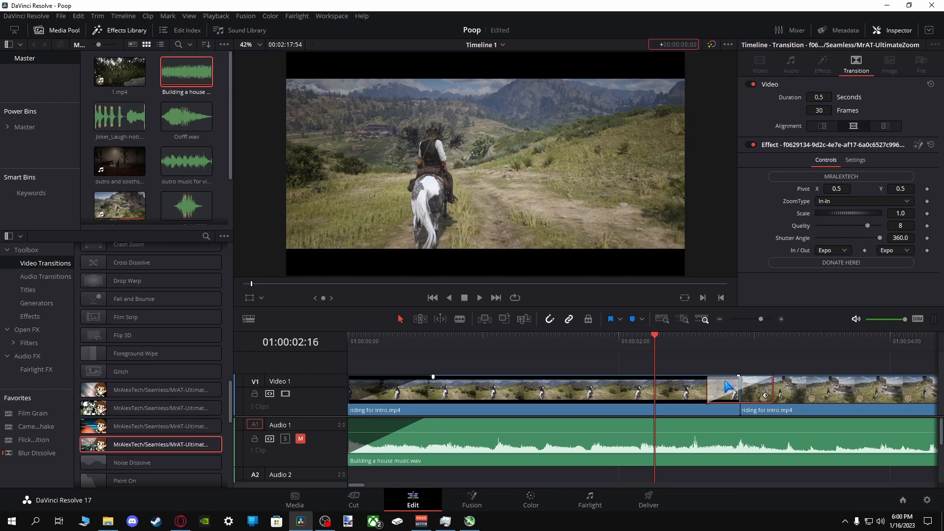
Unmute the Audio 1 track and play the timeline from the start through the horse's fall.
drag(697, 335, 776, 320)
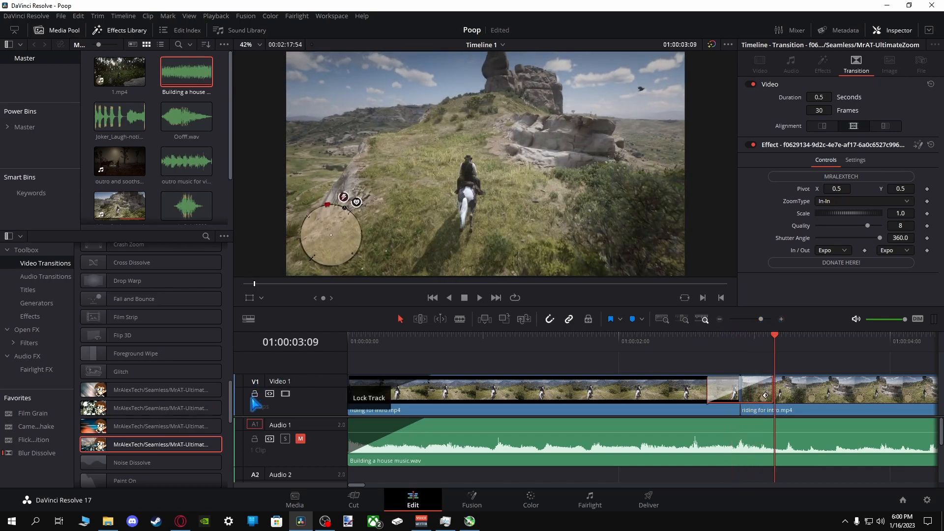
click(300, 439)
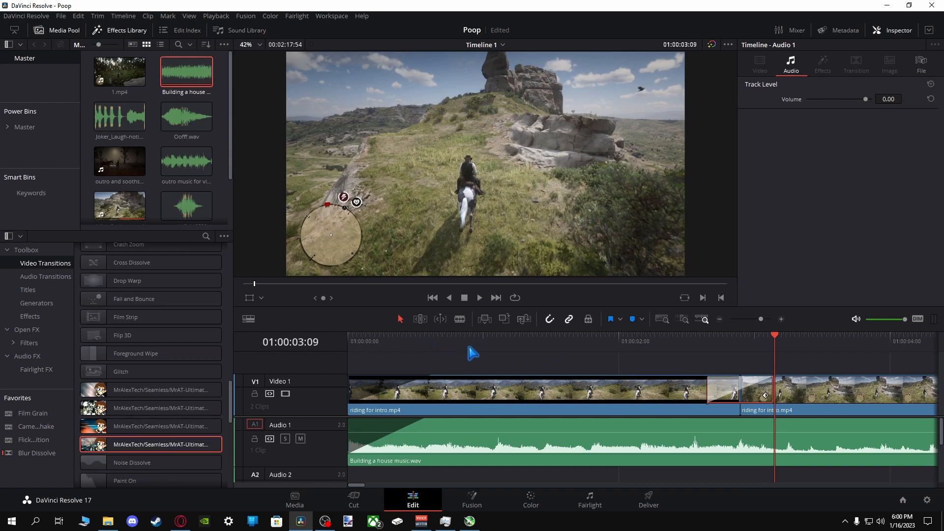
key(Home)
click(479, 297)
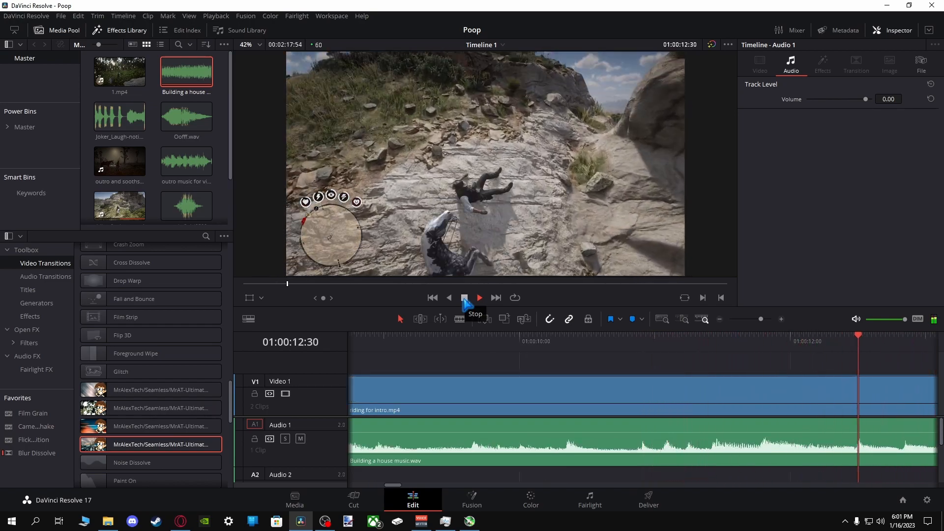
click(464, 298)
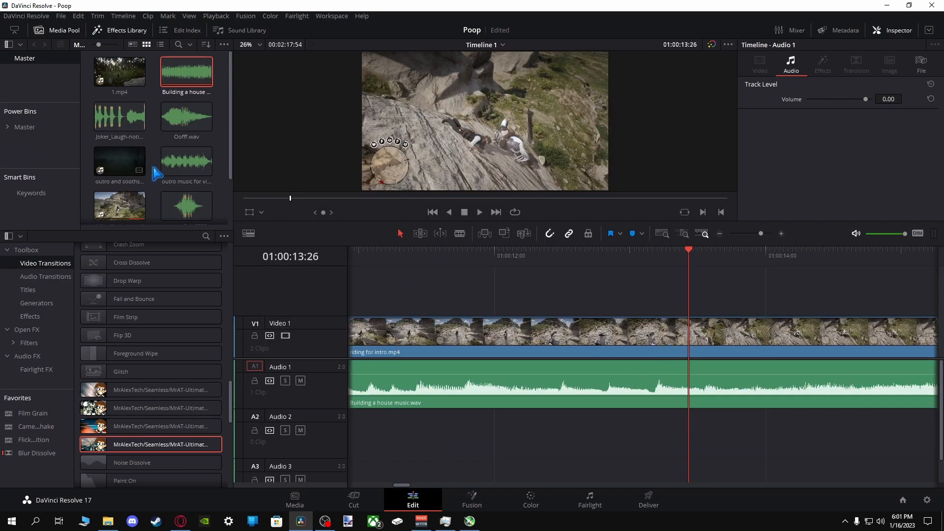
Place Oofff.wav on Audio 2 just before 01:00:12:00 and play the earlier riding section leading up to it.
drag(187, 117, 472, 438)
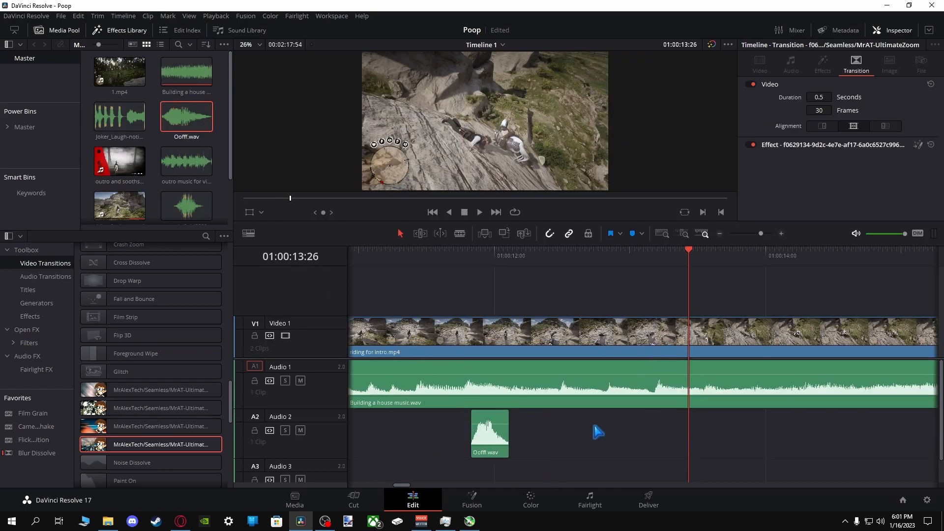
click(397, 252)
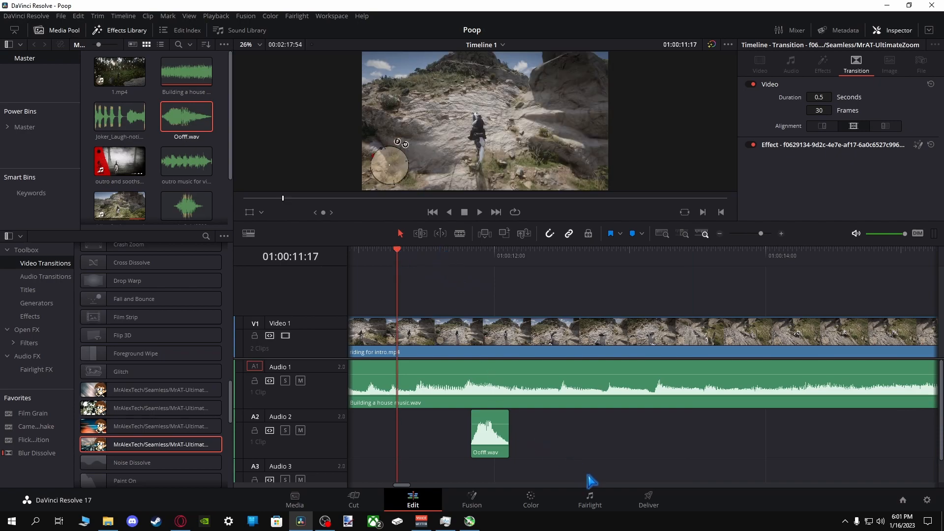
drag(405, 487, 386, 487)
click(411, 252)
click(480, 212)
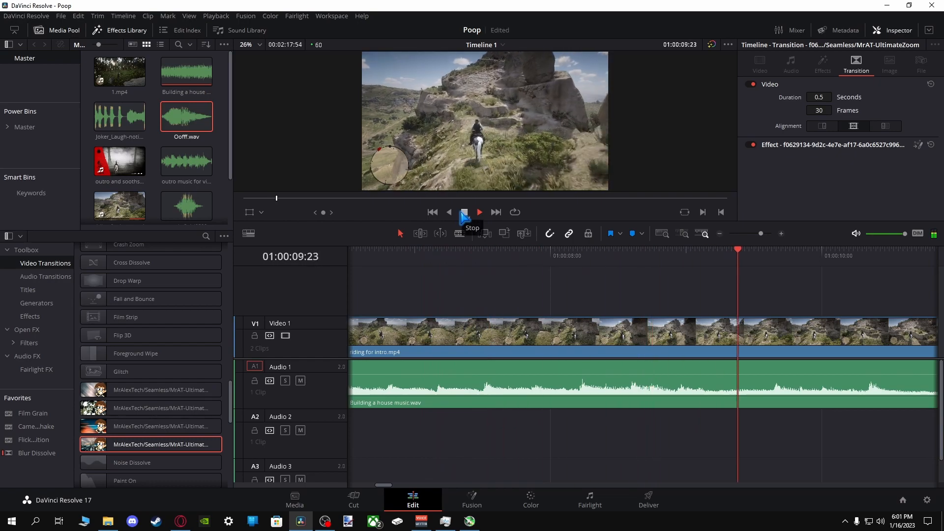
click(464, 212)
Split the second riding for intro clip at about 01:00:08:00, delete the part before the split and close the gap.
click(460, 233)
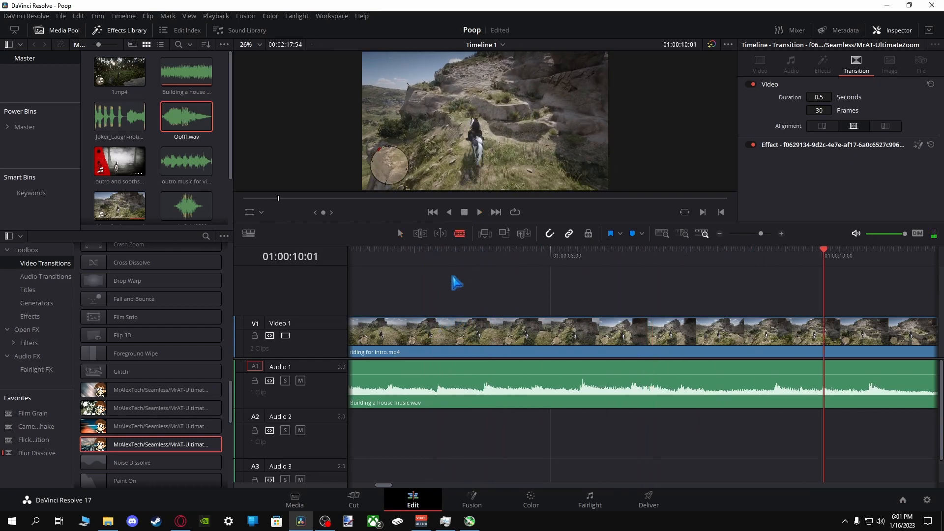
click(555, 340)
click(400, 233)
click(434, 321)
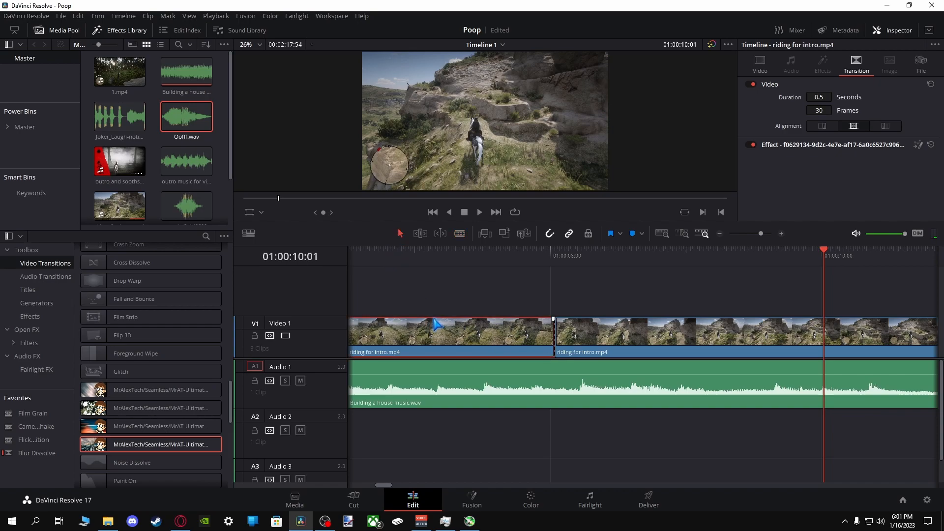
key(BackSpace)
click(434, 321)
key(BackSpace)
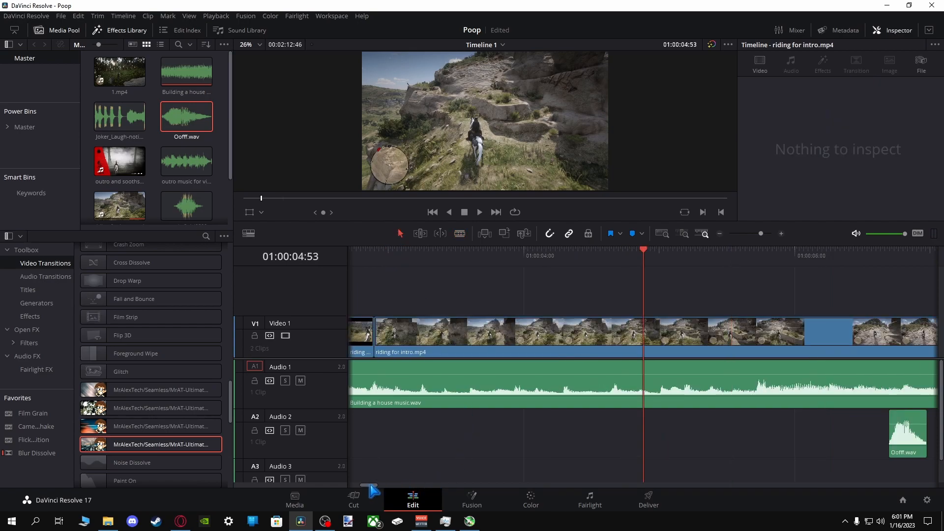
Play the shortened intro from near the start, and move Oofff.wav on Audio 2 to start at 01:00:06:31.
drag(368, 485, 352, 484)
click(406, 251)
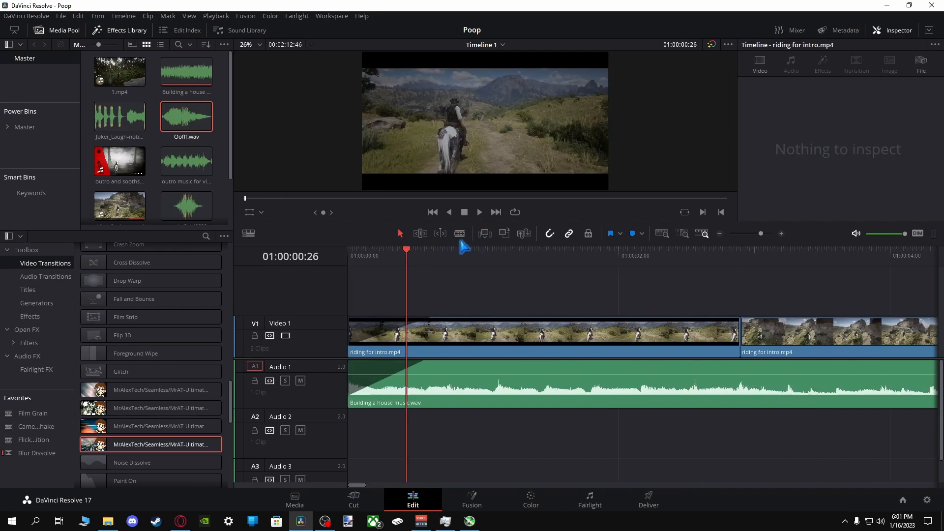
click(479, 212)
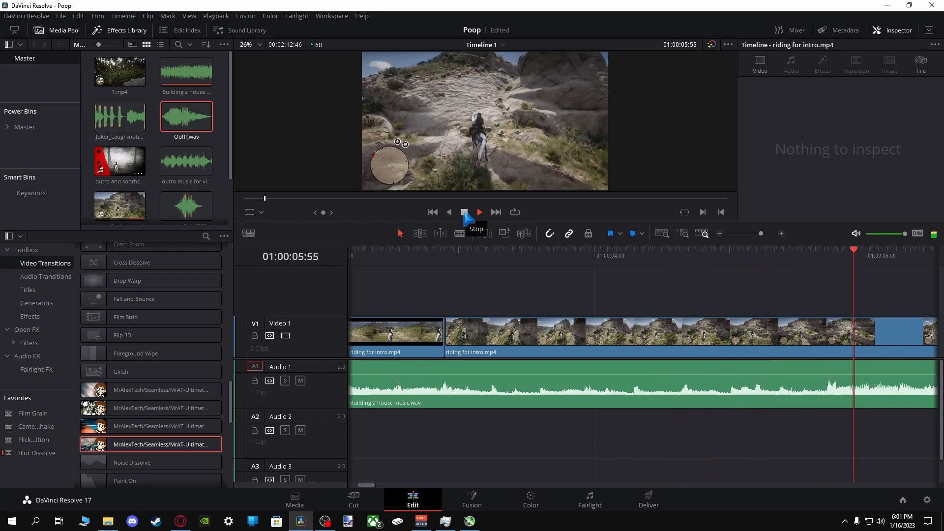
click(465, 213)
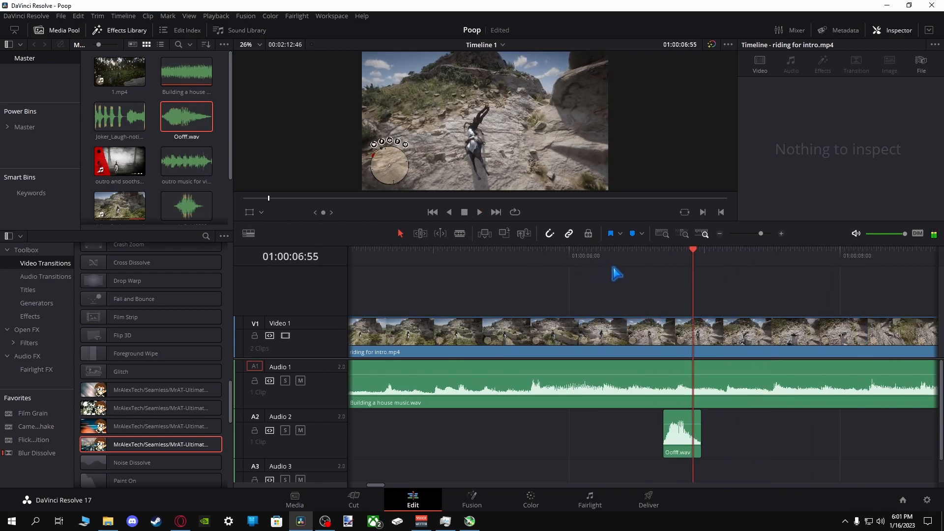
mouse_move(639, 253)
mouse_down()
mouse_move(621, 256)
mouse_move(639, 259)
mouse_up()
drag(672, 445, 649, 445)
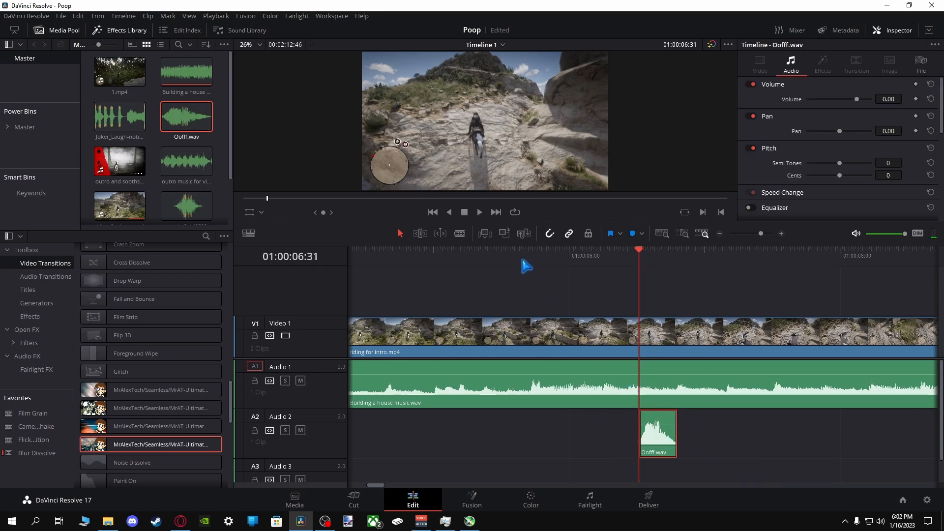
Split the Building a house music on Audio 1 at 01:00:06:31 and shift its second part 17 frames to the end of Oofff.wav.
click(460, 234)
click(639, 394)
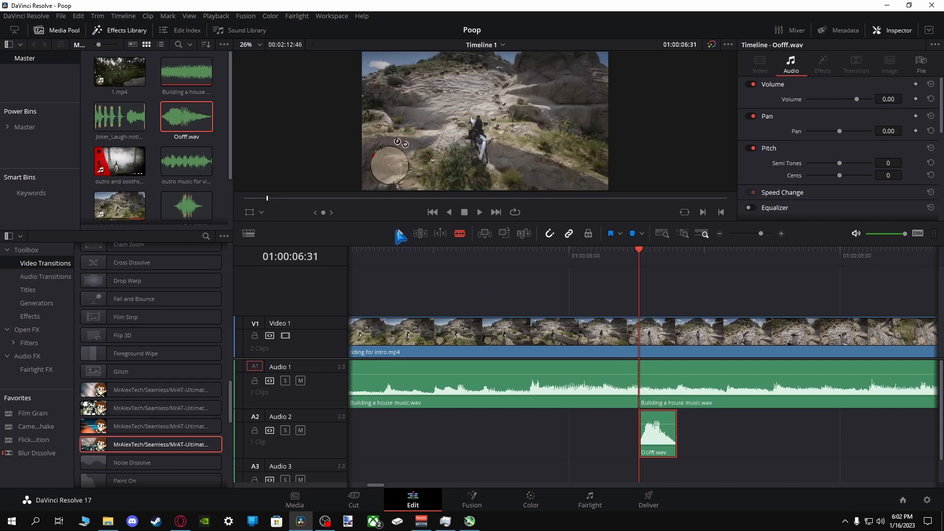
click(401, 237)
drag(669, 384, 704, 401)
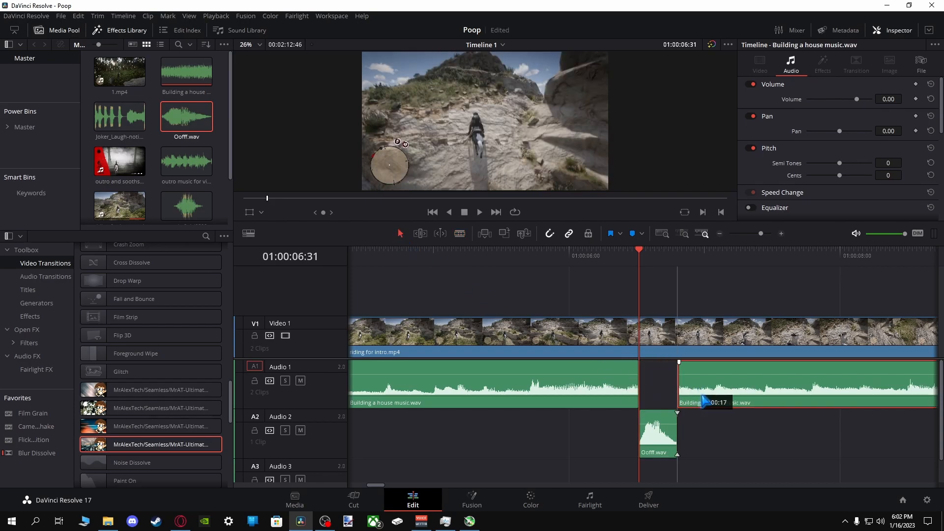
Play the section across the music gap and the Oofff.wav sound effect.
click(388, 252)
click(480, 212)
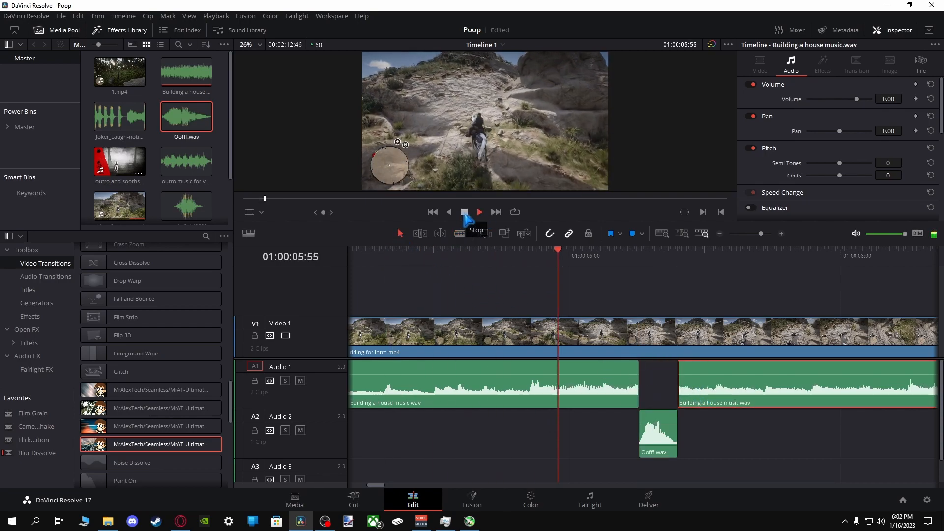
click(465, 214)
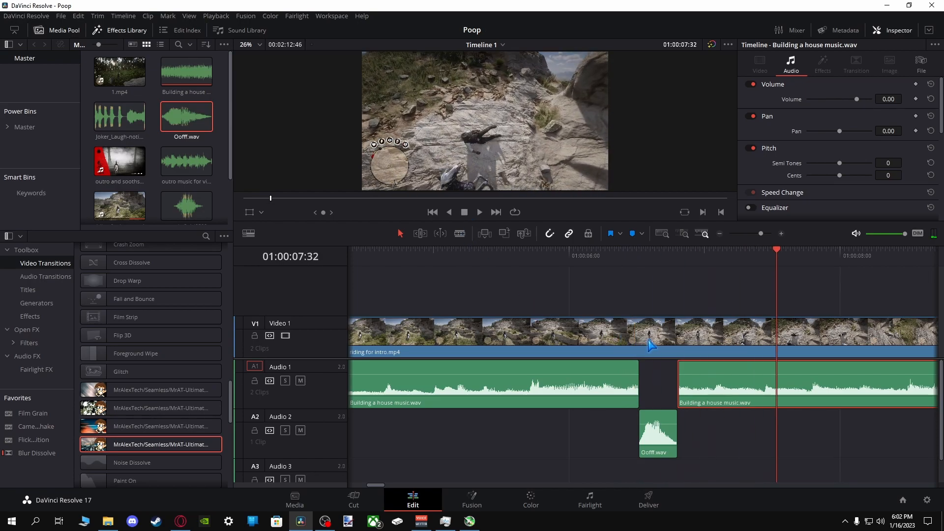
Split the riding clip at the start and end of Oofff.wav and set the short middle piece's zoom to 1.670.
click(679, 259)
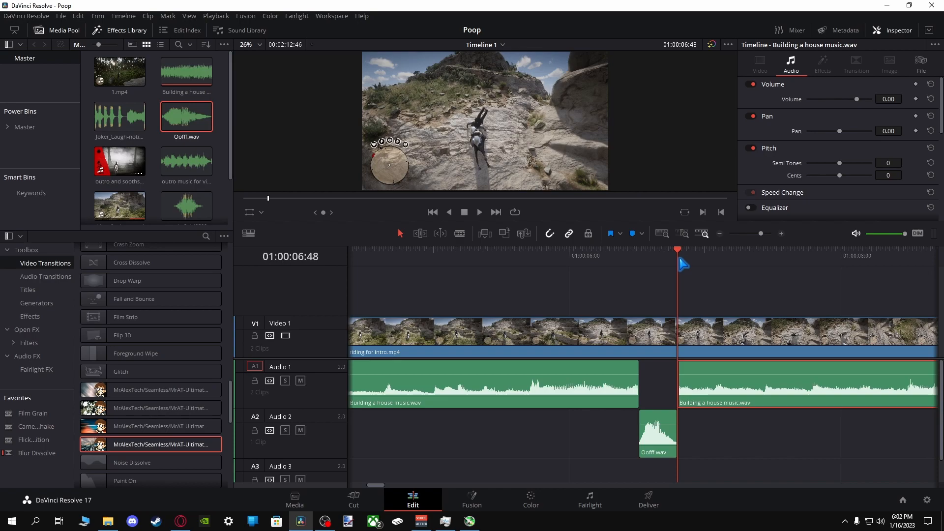
click(631, 250)
click(639, 252)
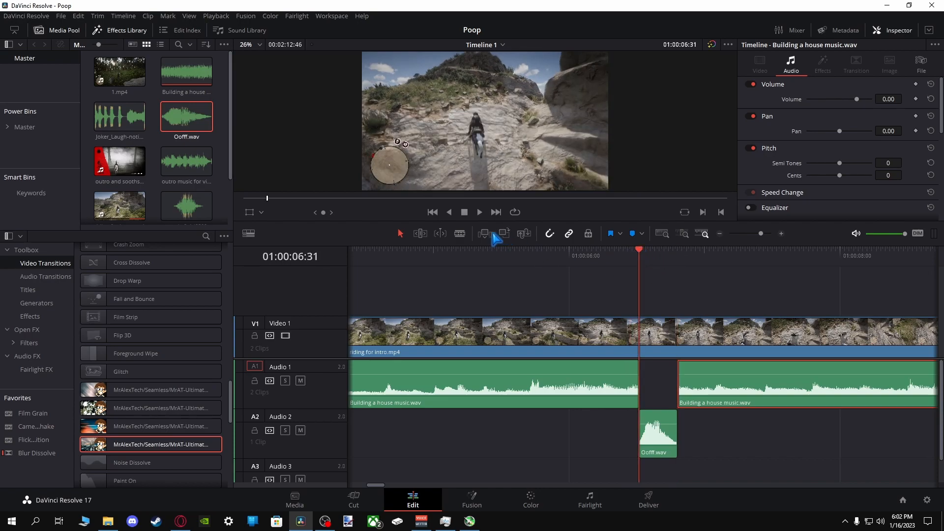
click(460, 234)
click(640, 330)
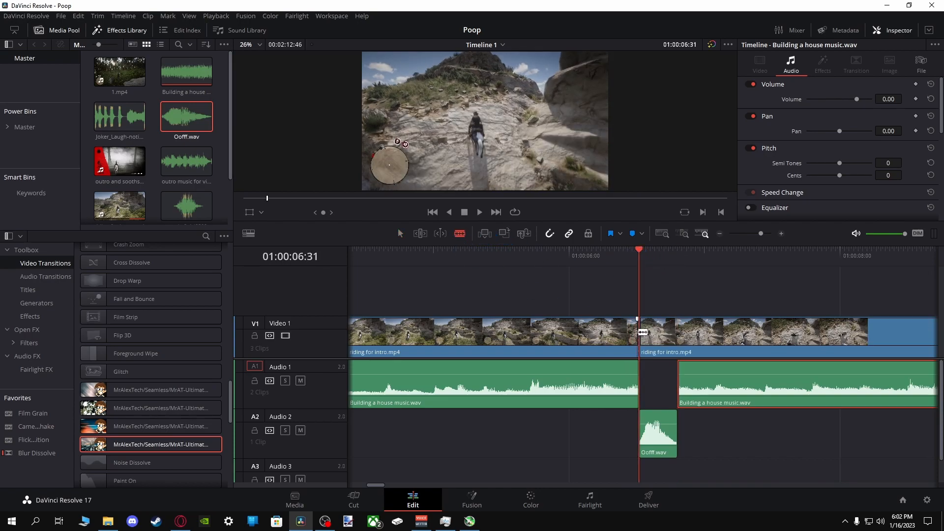
click(678, 330)
click(654, 338)
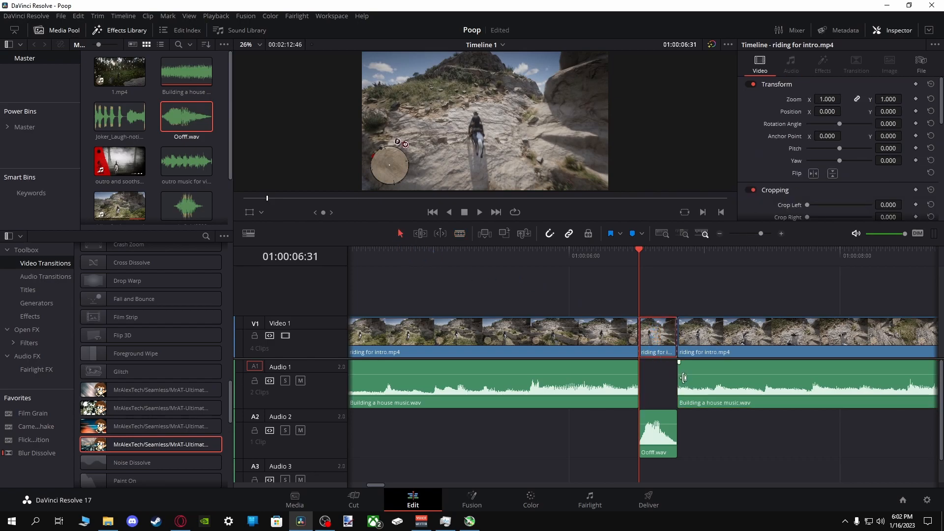
drag(828, 98, 860, 99)
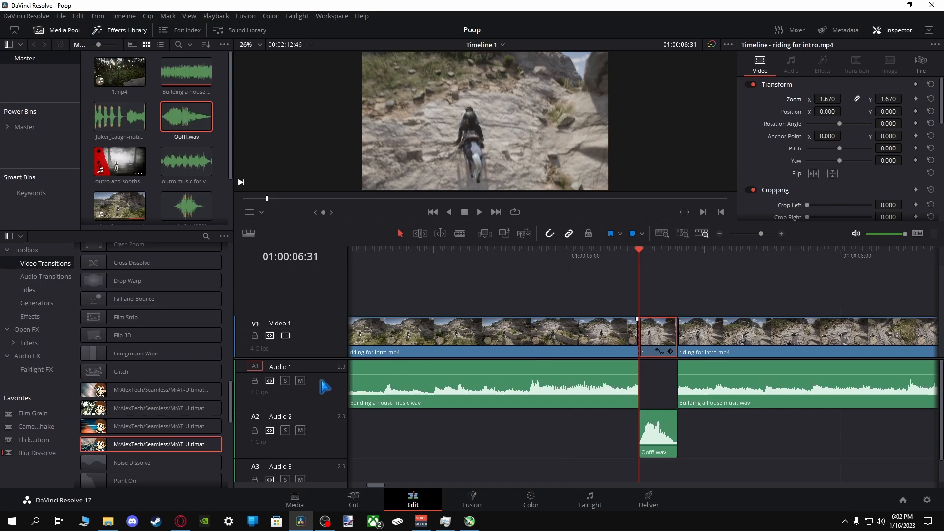
Try to add the Camera Shake transition to the short zoomed riding clip.
scroll(147, 334, up, 3)
drag(120, 316, 659, 338)
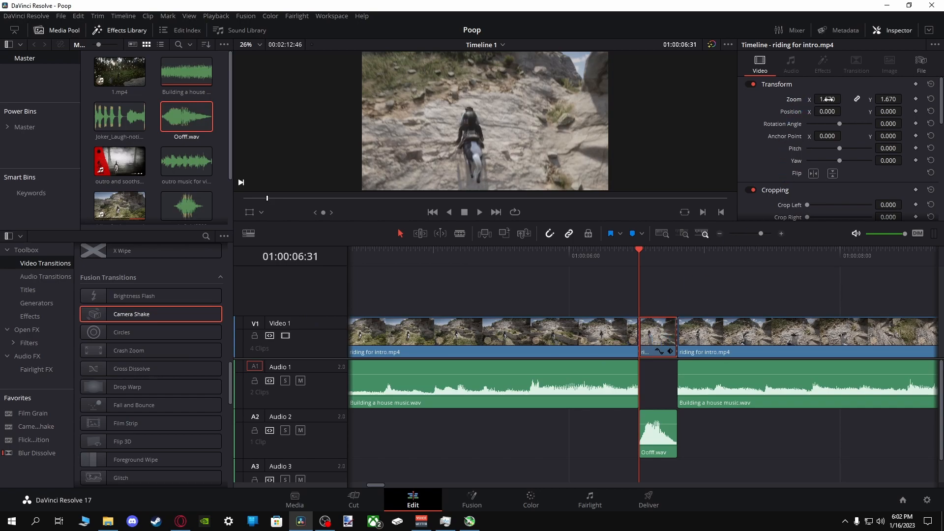
Try a zoom of 0.730 on the riding clip before the short piece, and reset that clip's zoom.
click(604, 260)
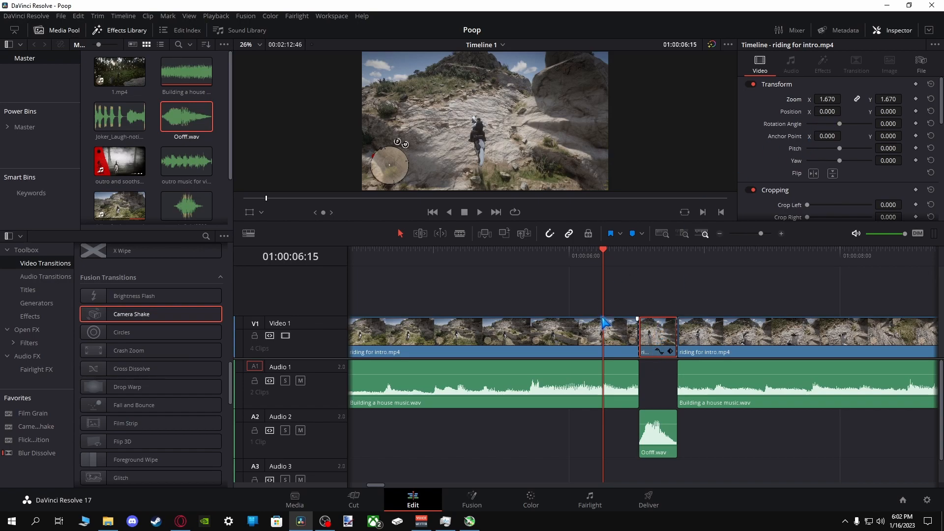
click(608, 333)
mouse_move(830, 99)
mouse_down()
mouse_move(846, 99)
mouse_move(797, 99)
mouse_move(831, 99)
mouse_move(819, 99)
mouse_up()
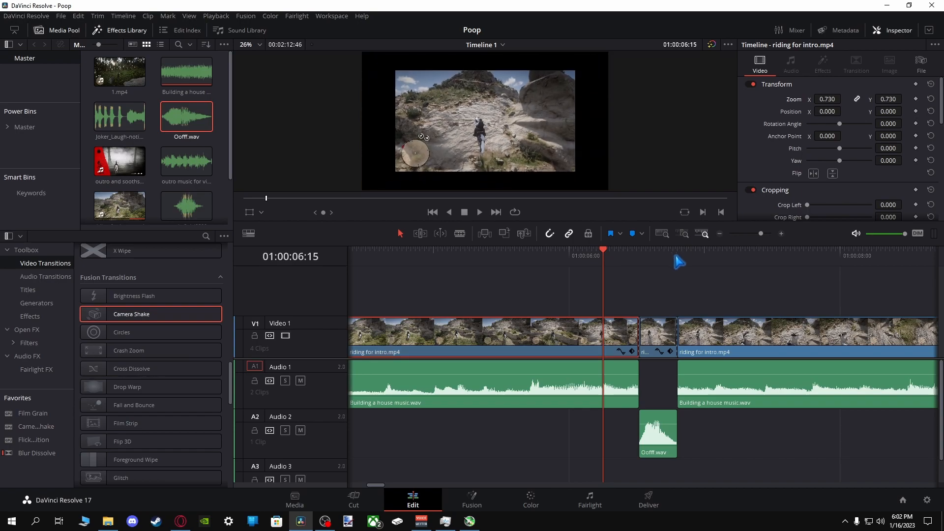
click(726, 255)
click(739, 343)
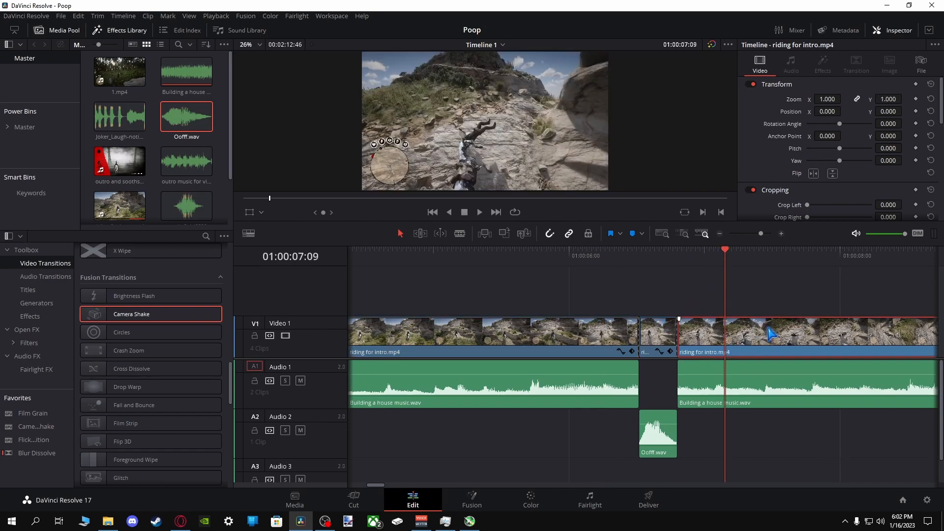
click(523, 266)
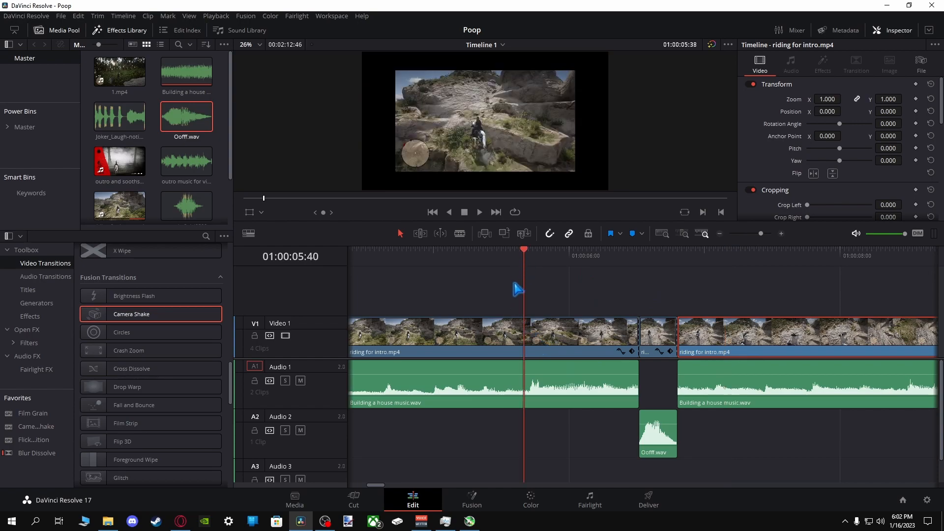
click(569, 351)
click(930, 101)
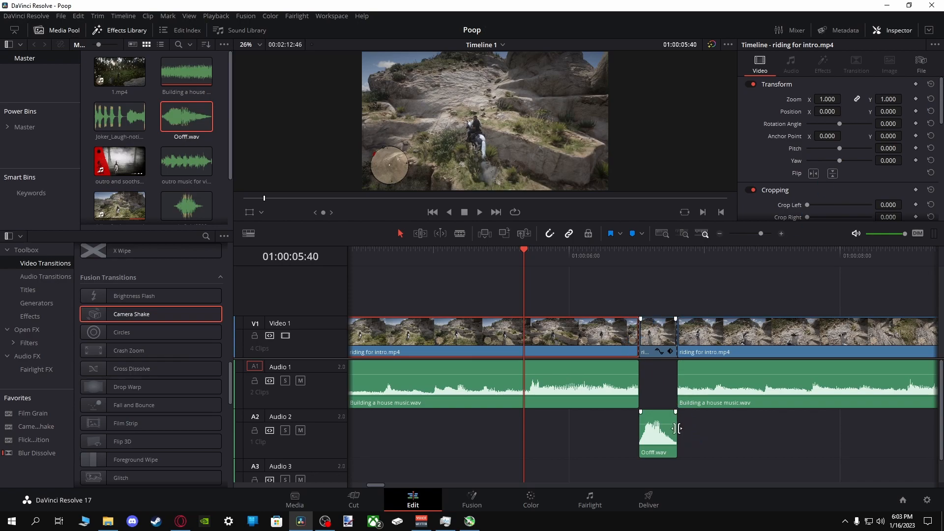
Play the section across the short zoomed clip and look through that clip's video settings.
click(639, 252)
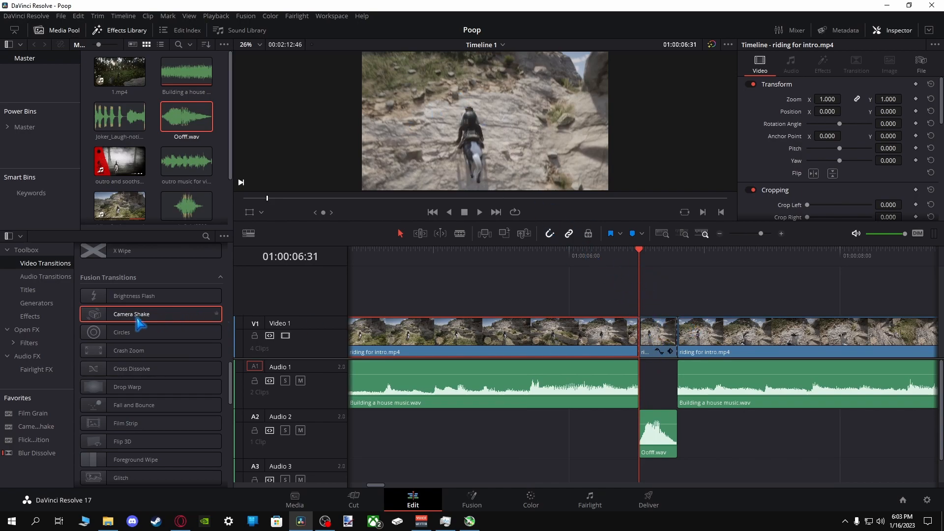
click(390, 255)
key(space)
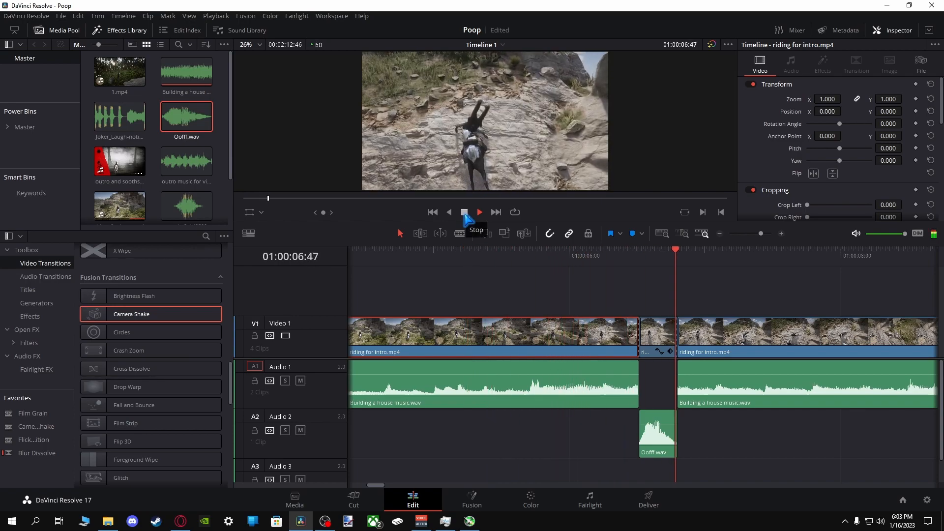
click(464, 212)
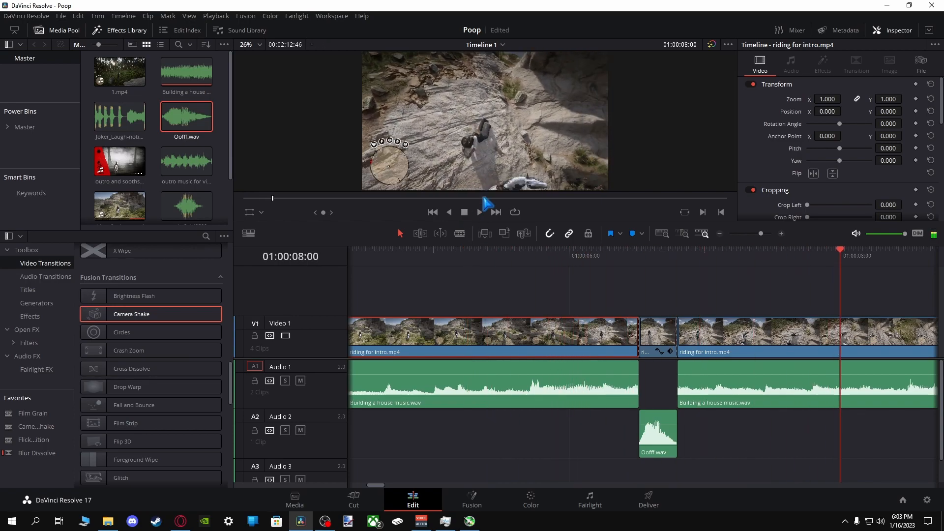
click(639, 259)
click(654, 337)
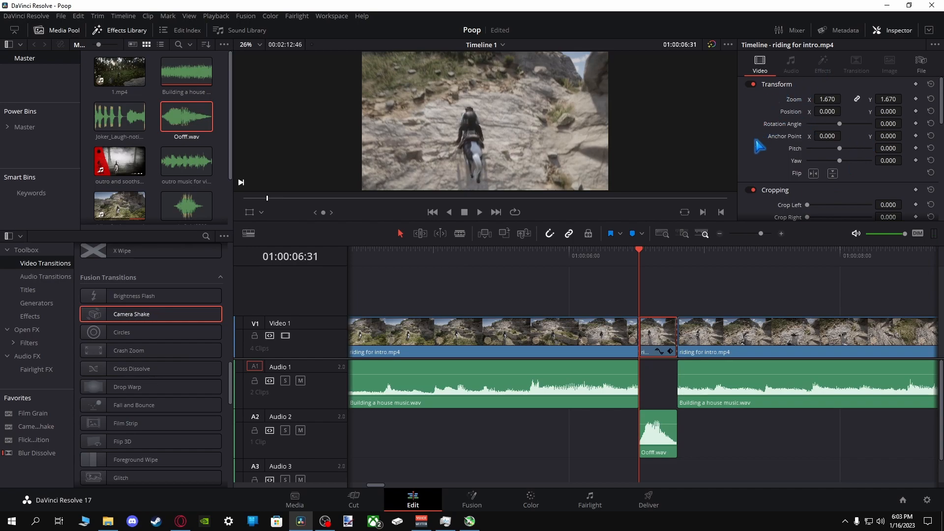
scroll(762, 150, down, 6)
scroll(768, 156, down, 3)
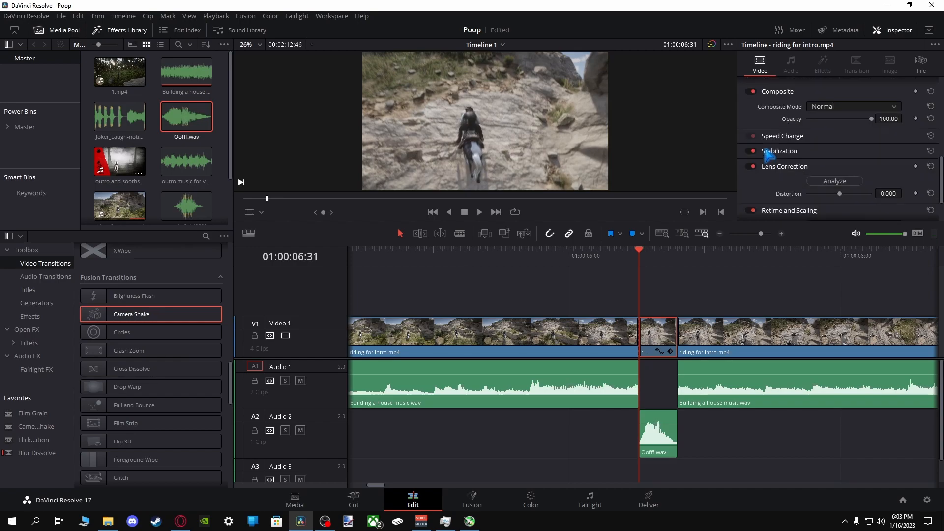
scroll(767, 155, up, 9)
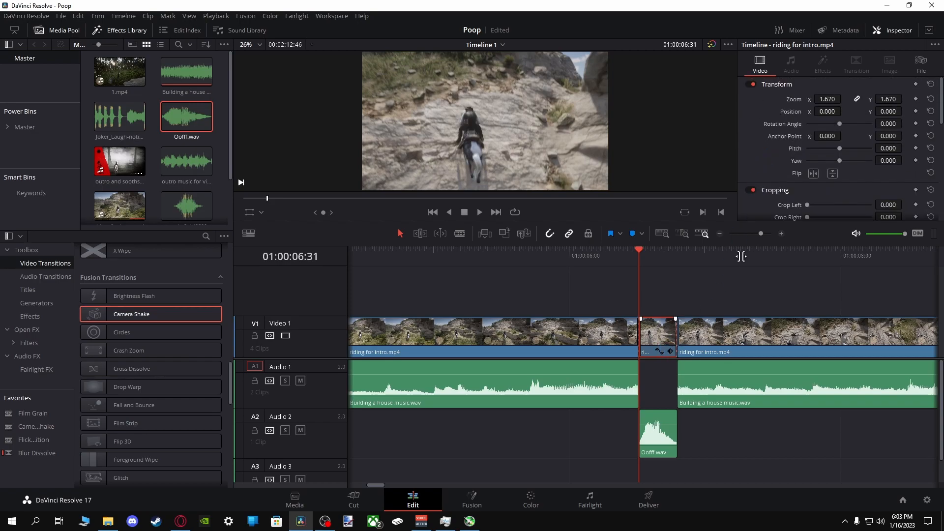
Try to add the Camera Shake transition to the short zoomed riding clip, and check that clip's video settings and the transition's options.
drag(179, 317, 655, 339)
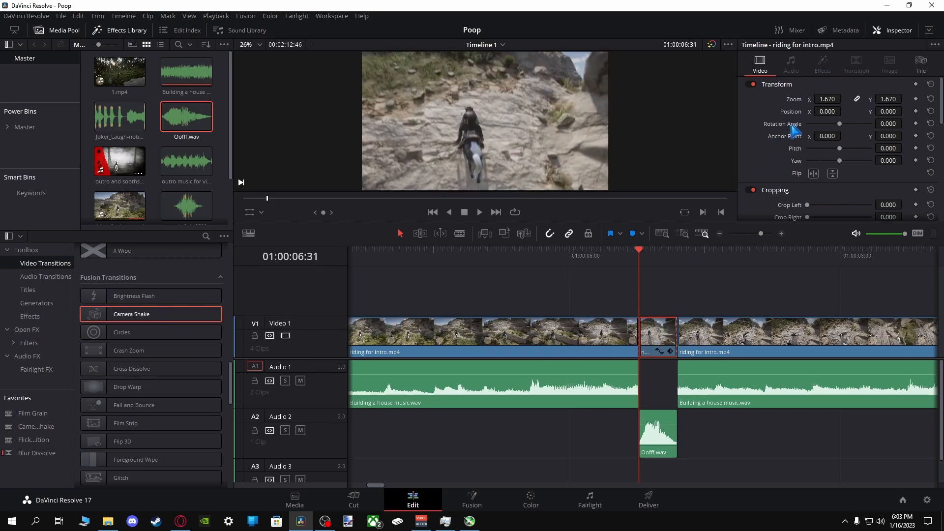
scroll(778, 171, down, 6)
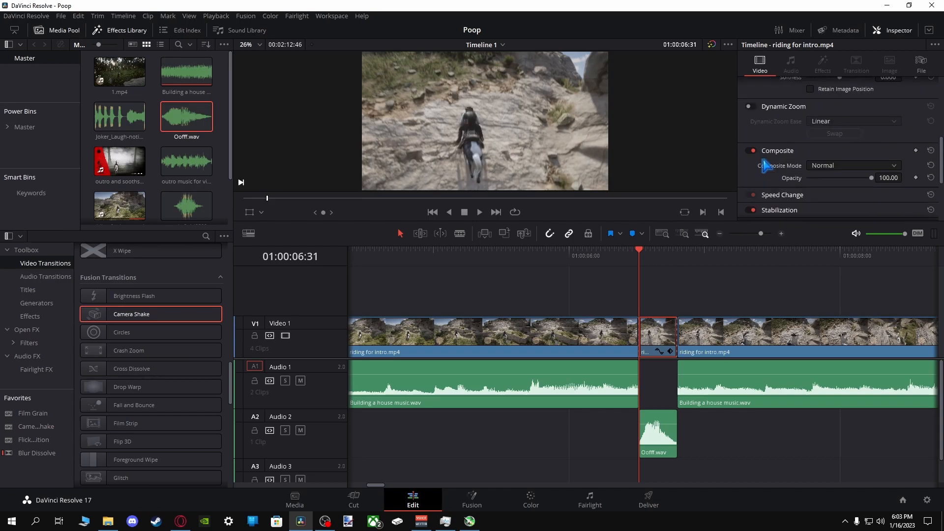
scroll(772, 137, down, 4)
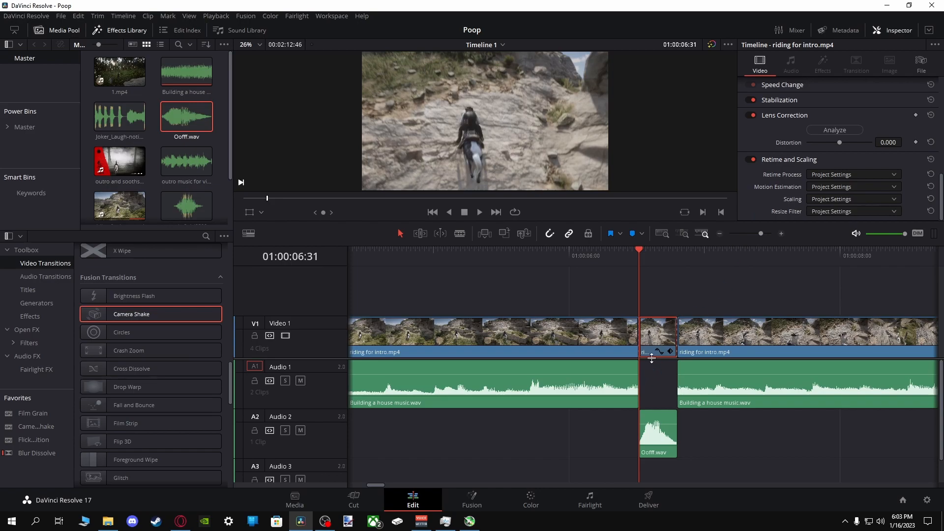
click(654, 274)
scroll(787, 169, up, 3)
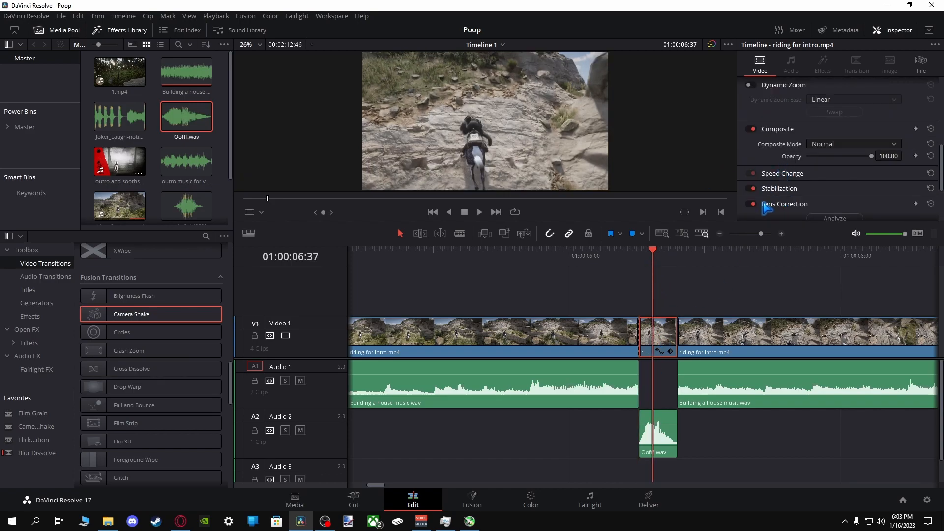
scroll(766, 207, up, 5)
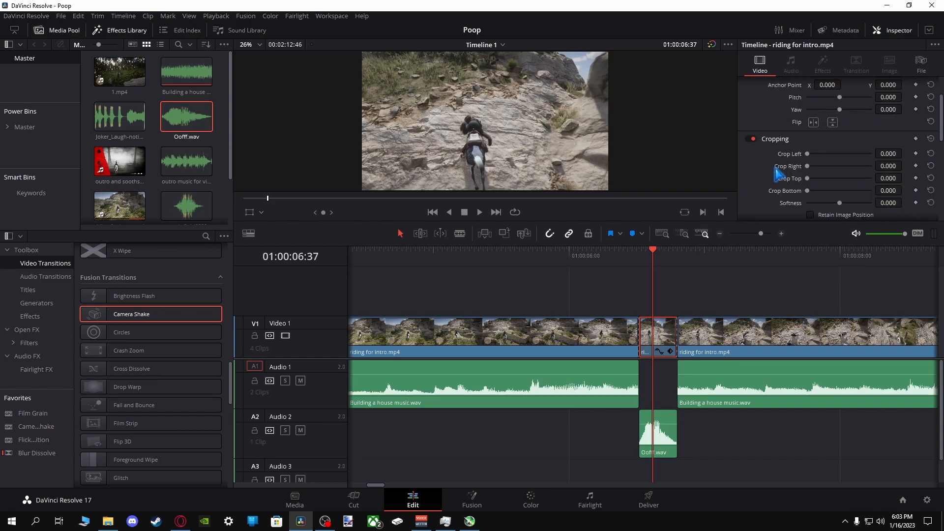
scroll(779, 173, up, 2)
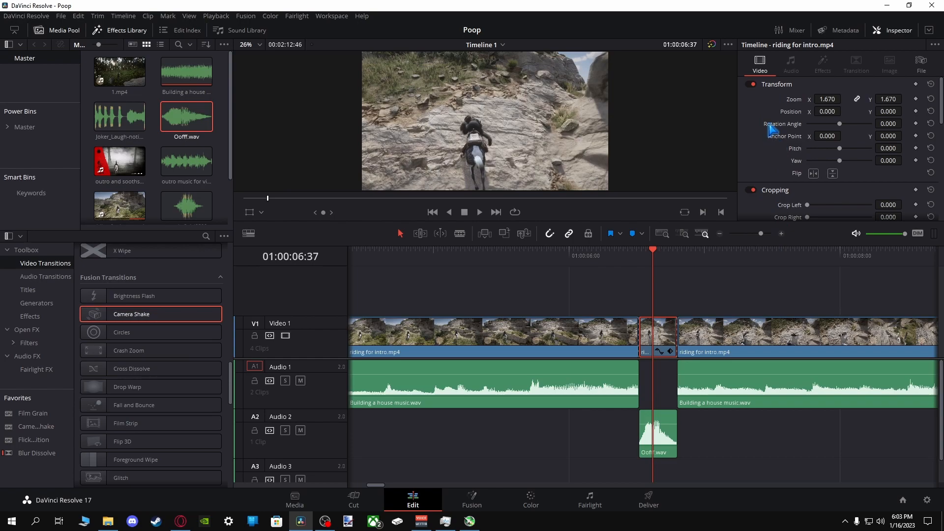
scroll(778, 162, down, 3)
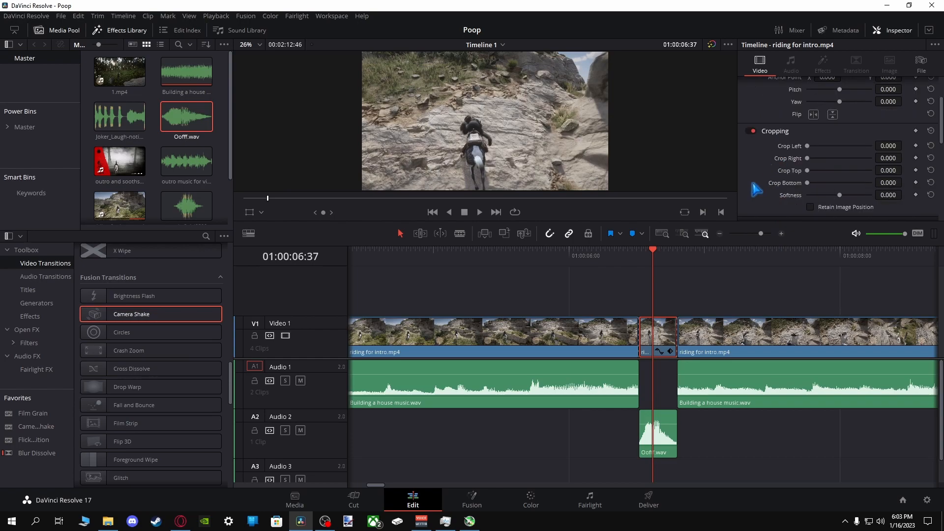
right_click(171, 318)
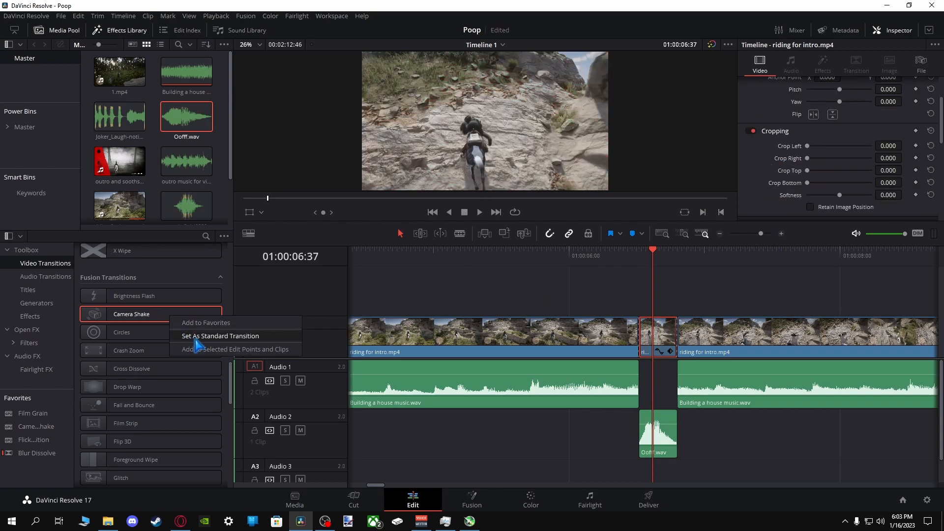
click(523, 271)
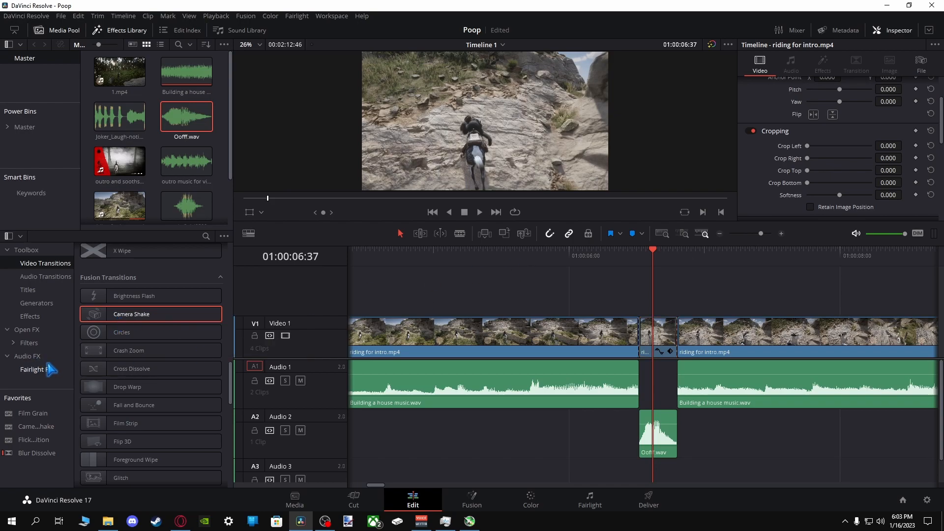
Look through the Open FX filters, the effects and the favourites for a camera shake effect, dismissing the dialogs.
click(30, 343)
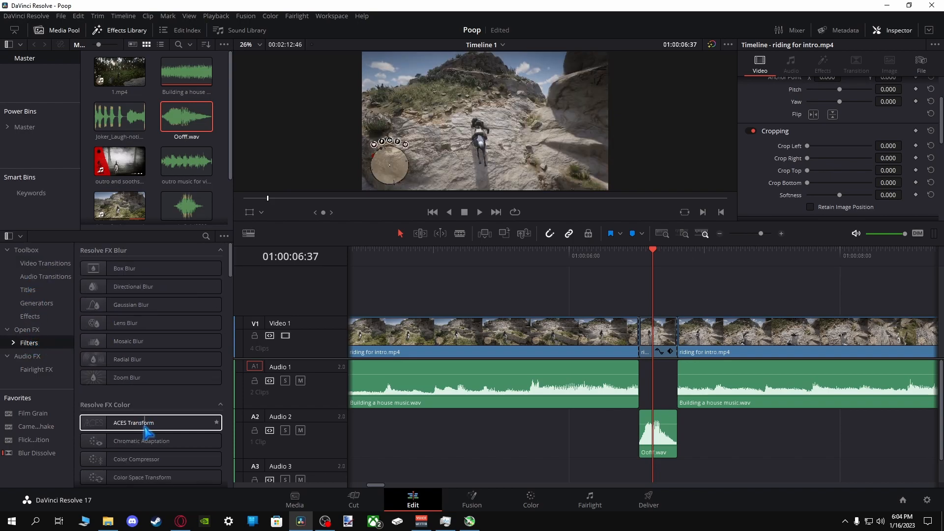
click(27, 320)
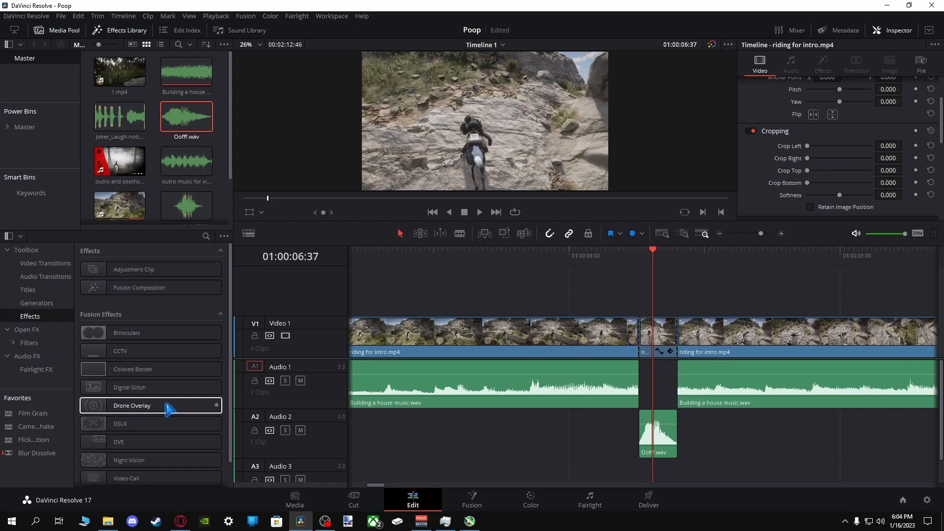
mouse_move(166, 407)
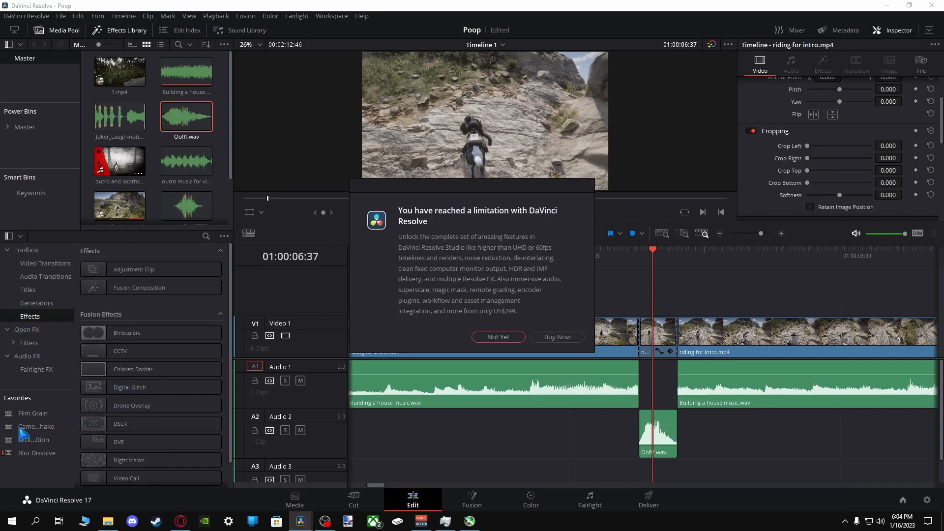
click(498, 337)
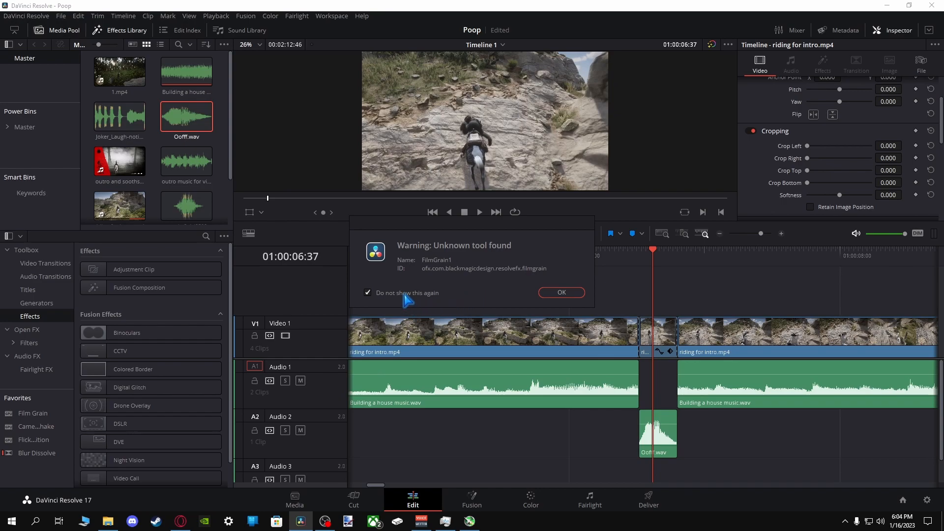
click(561, 293)
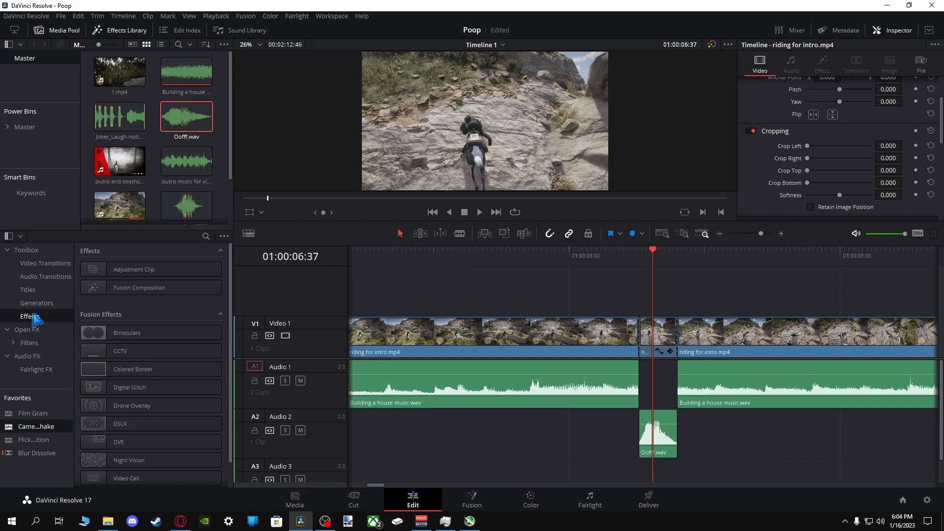
scroll(168, 378, down, 1)
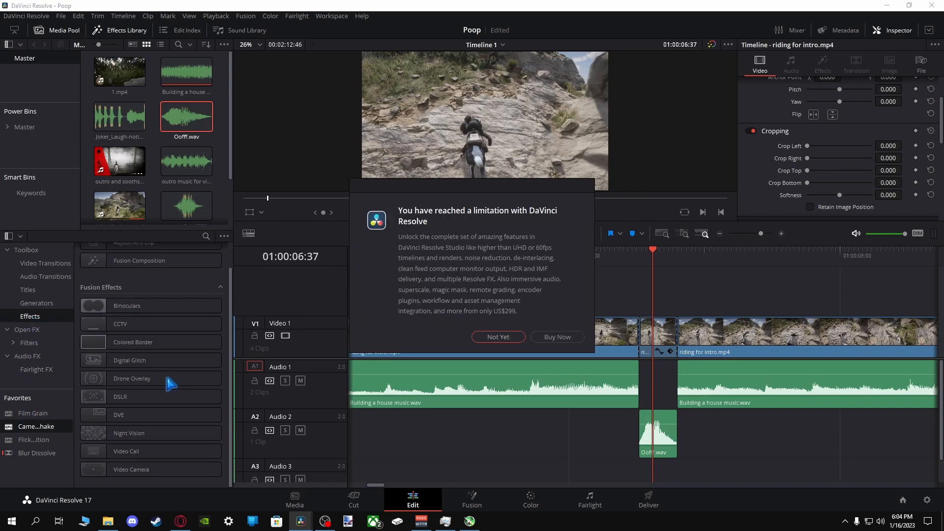
click(495, 339)
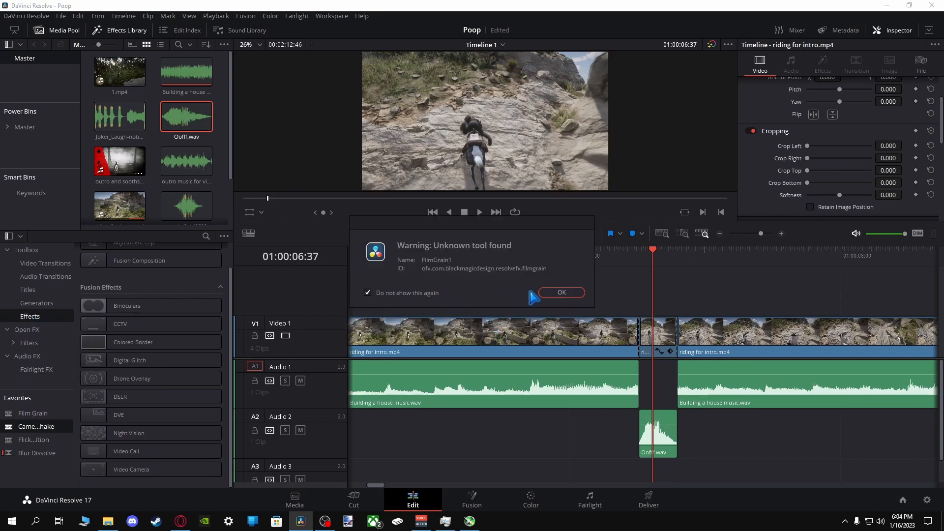
click(545, 293)
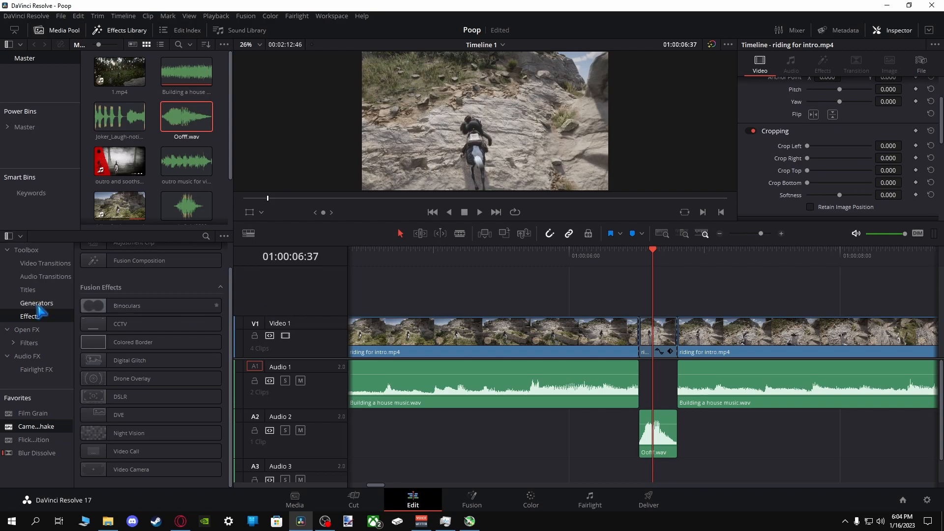
Apply the favourite Camera Shake effect to the short zoomed riding clip, show its settings and look through the Open FX filters.
click(35, 264)
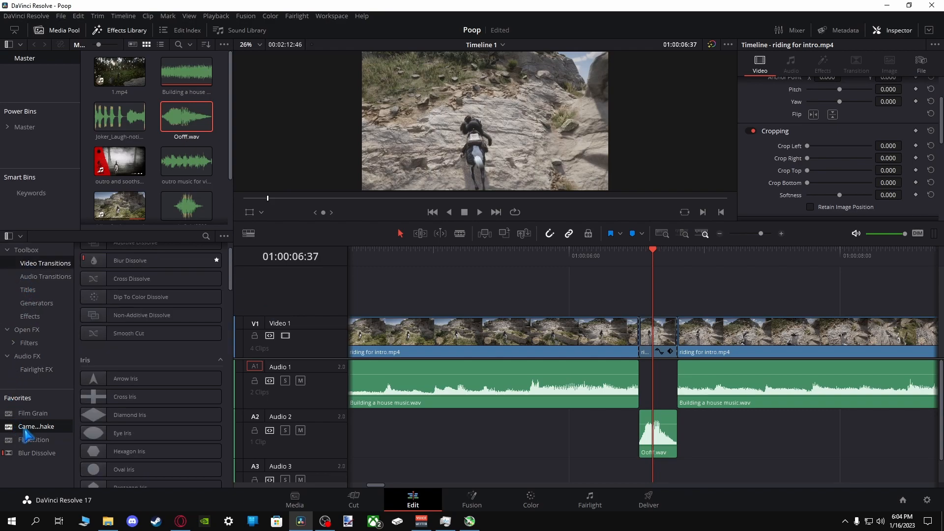
drag(23, 430, 661, 331)
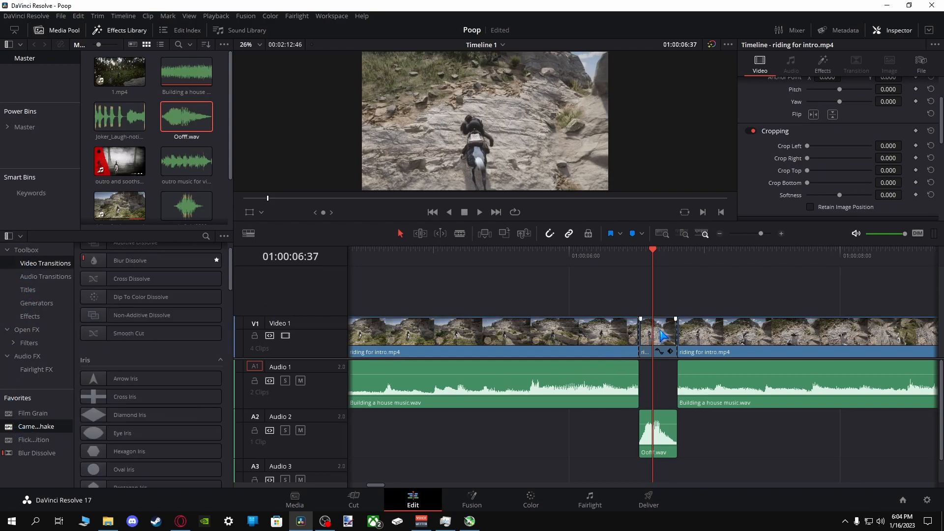
click(822, 72)
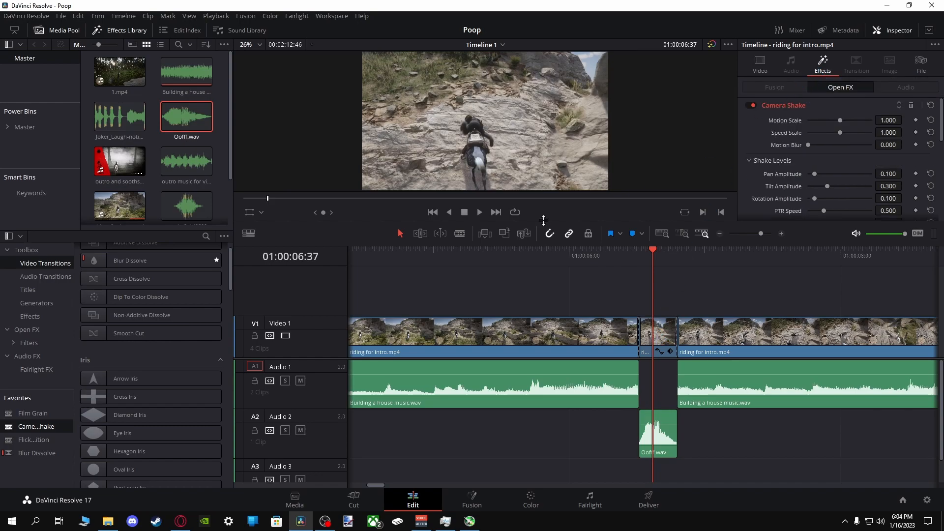
click(25, 331)
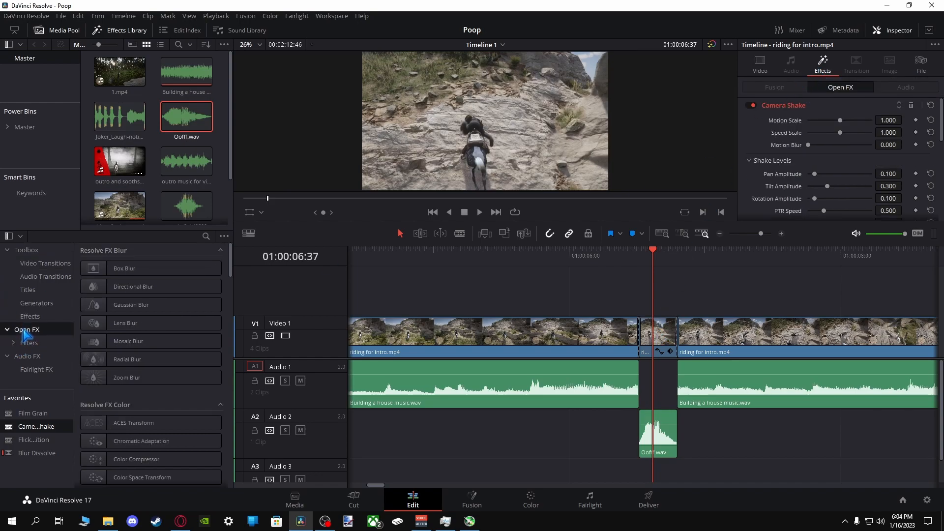
scroll(178, 354, down, 5)
scroll(179, 370, down, 3)
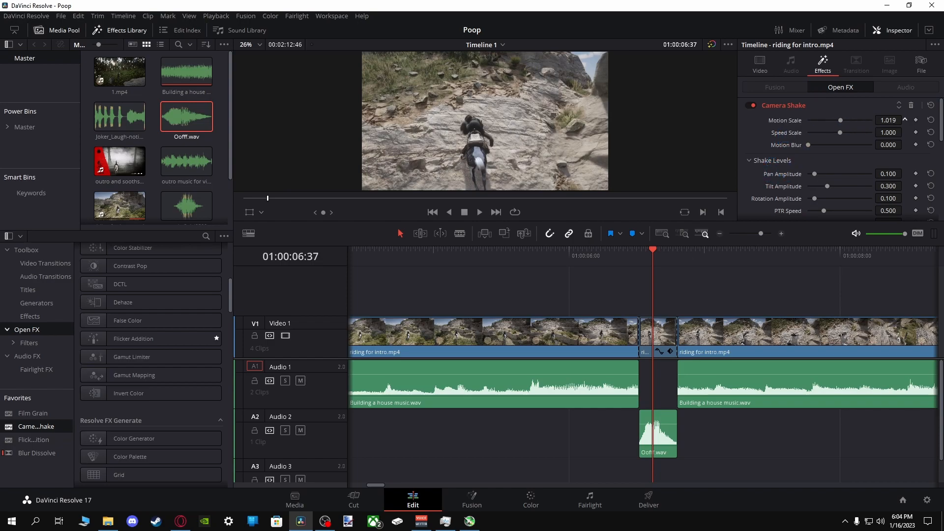
Set Camera Shake's Motion Scale to 1.240, Speed Scale 1.302, Motion Blur 0.550, Pan Amplitude 0.287 and Tilt Amplitude 0.442, and raise Rotation Amplitude and PTR Speed.
click(850, 132)
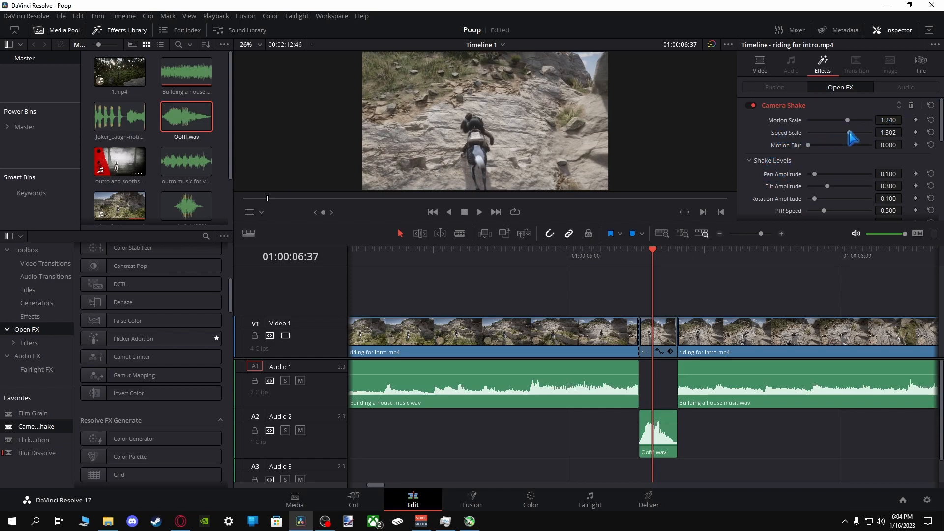
click(843, 145)
click(827, 173)
click(836, 186)
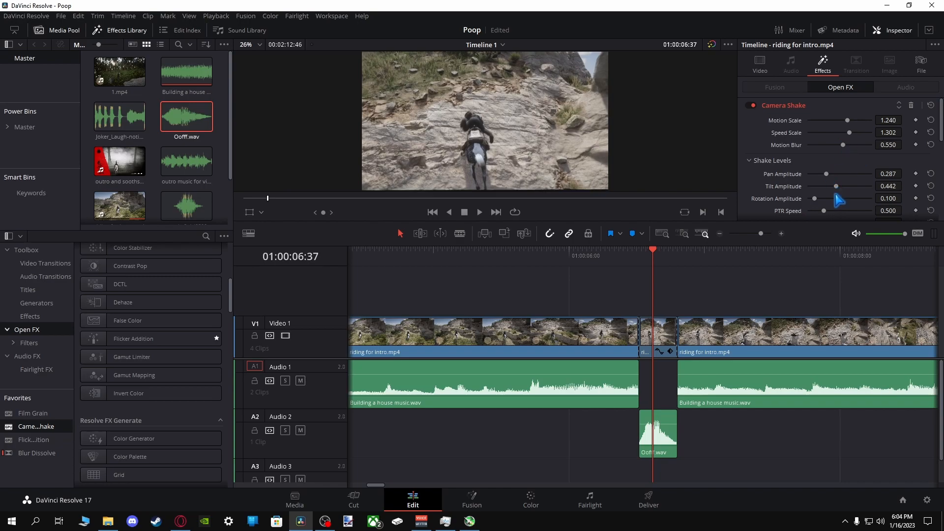
click(833, 198)
click(847, 210)
Play the timeline twice from about 01:00:05:12 across the short clip to review the camera shake.
click(462, 259)
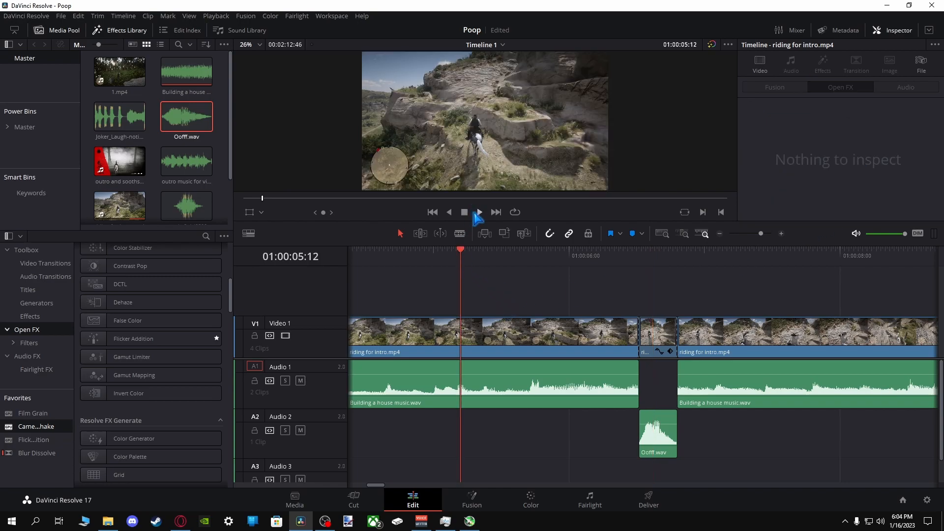
click(479, 212)
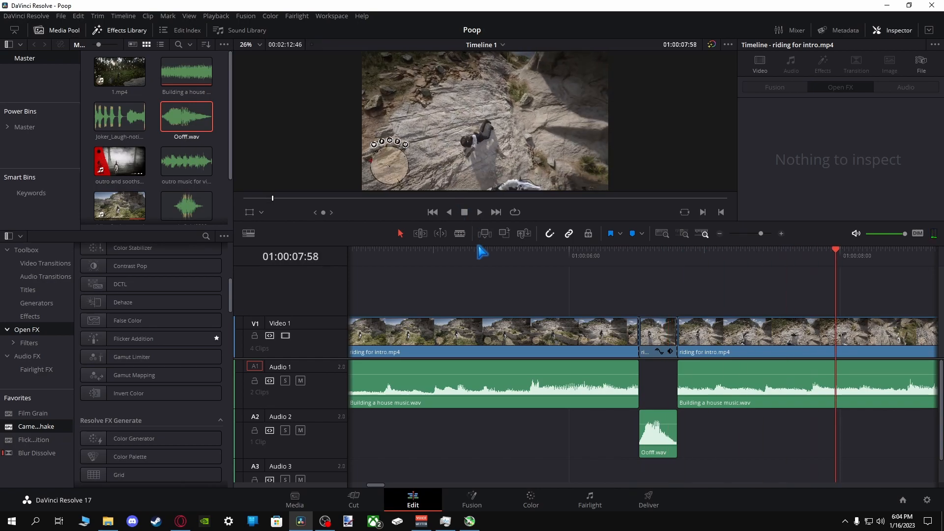
click(480, 249)
click(480, 212)
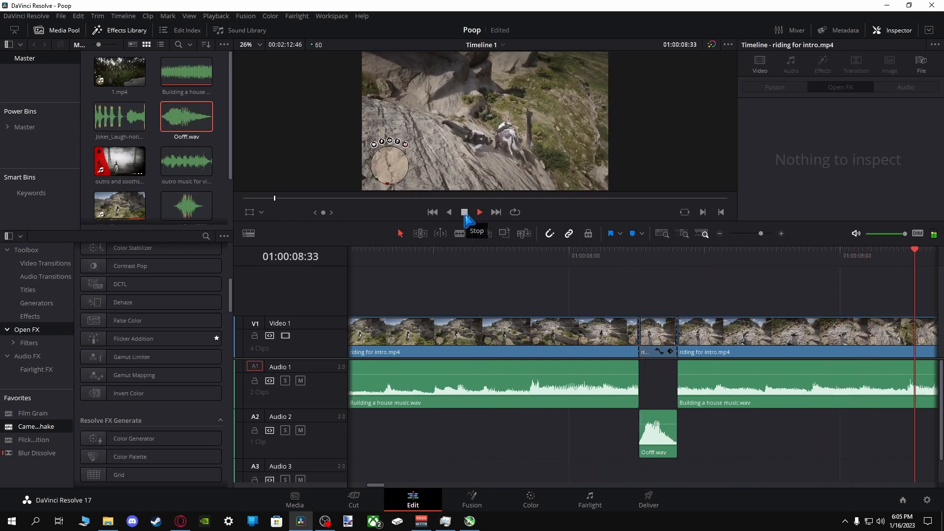
click(464, 212)
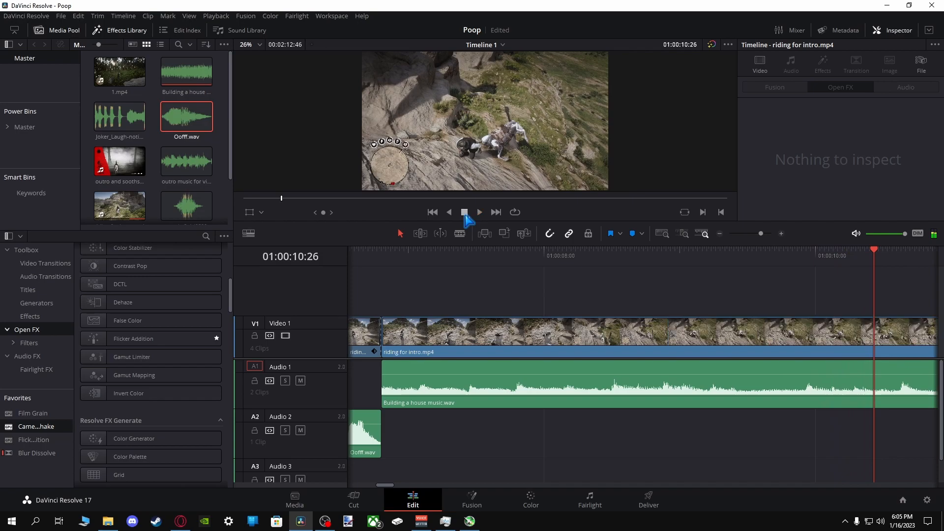
Play on from the end of the short clip and split the following riding clip at 01:00:08:53.
click(382, 252)
click(480, 212)
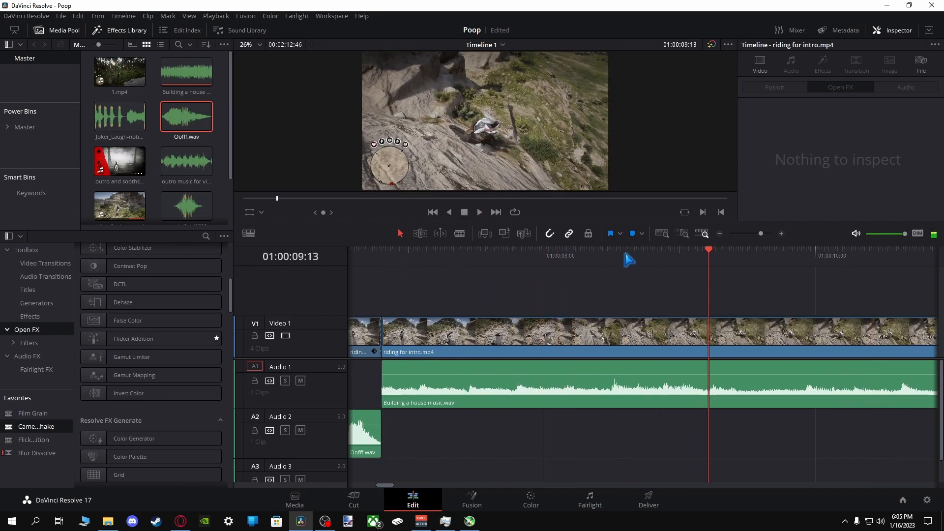
click(660, 251)
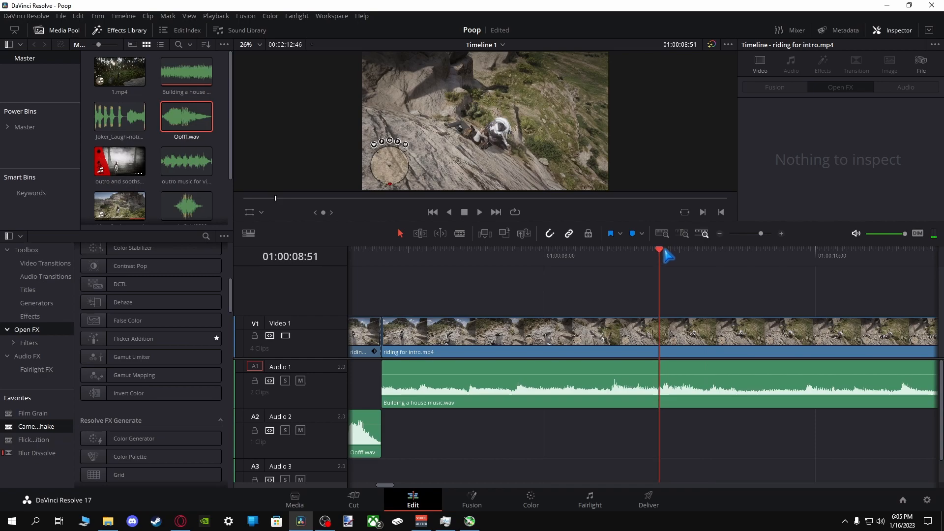
click(664, 251)
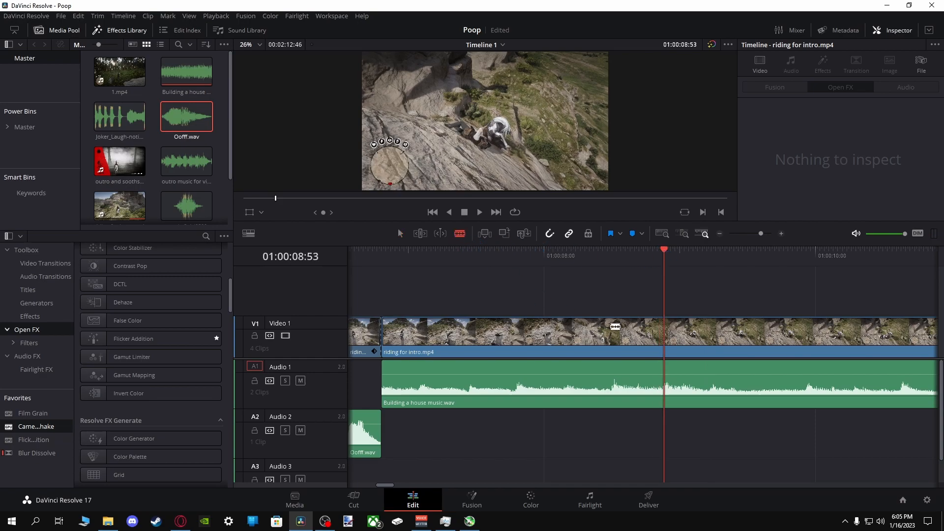
click(664, 332)
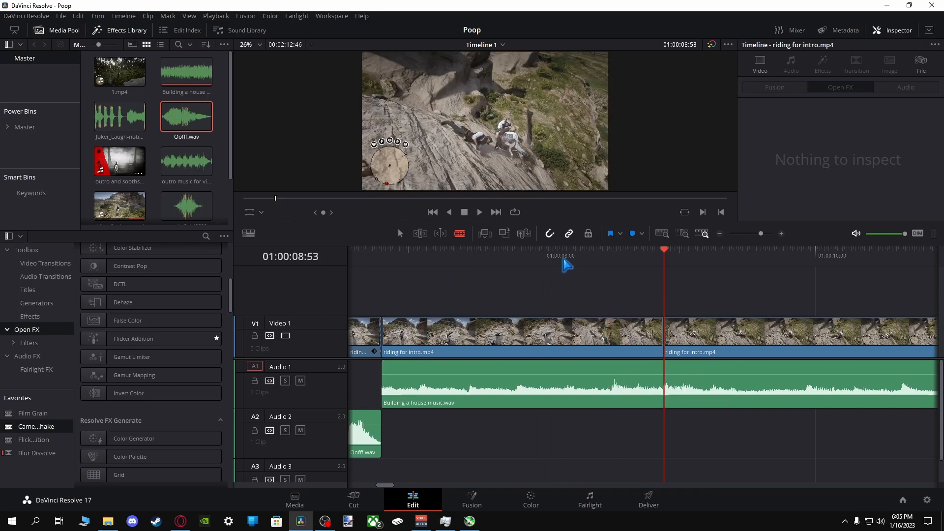
Mute the Audio 1 music track and skim forward through the riding clip to the cliff-top shot around 01:01:58:50.
click(480, 212)
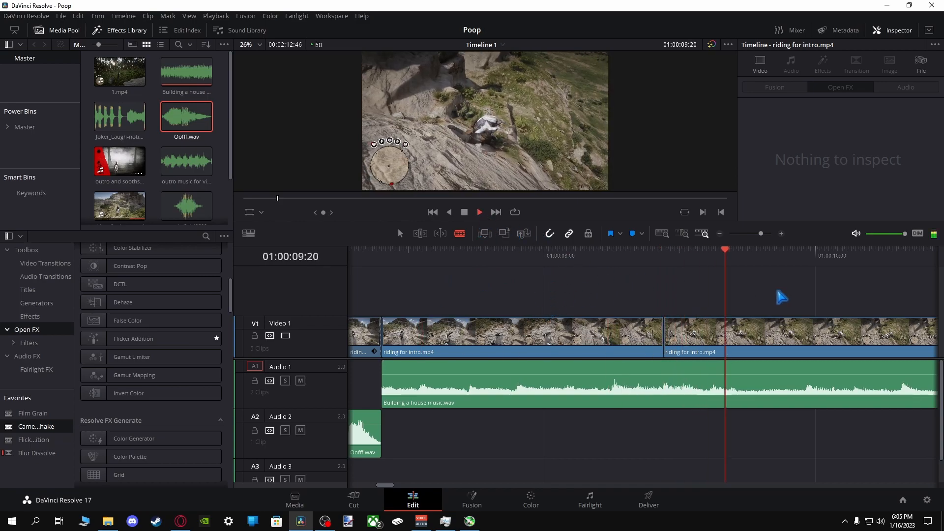
click(301, 381)
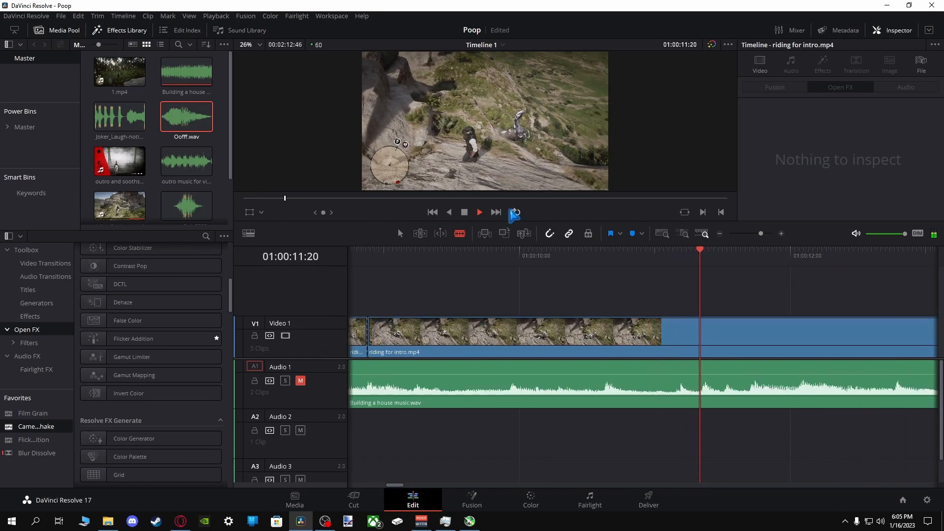
click(304, 200)
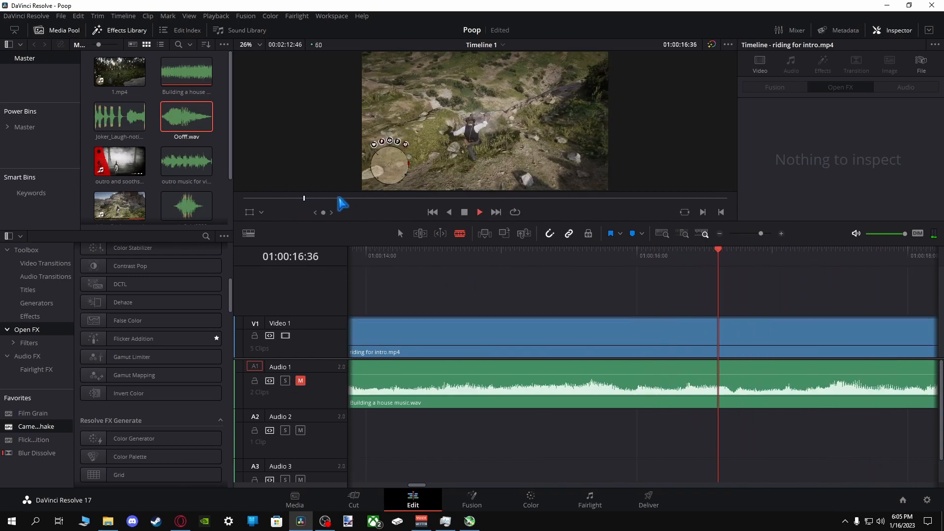
click(340, 198)
click(416, 197)
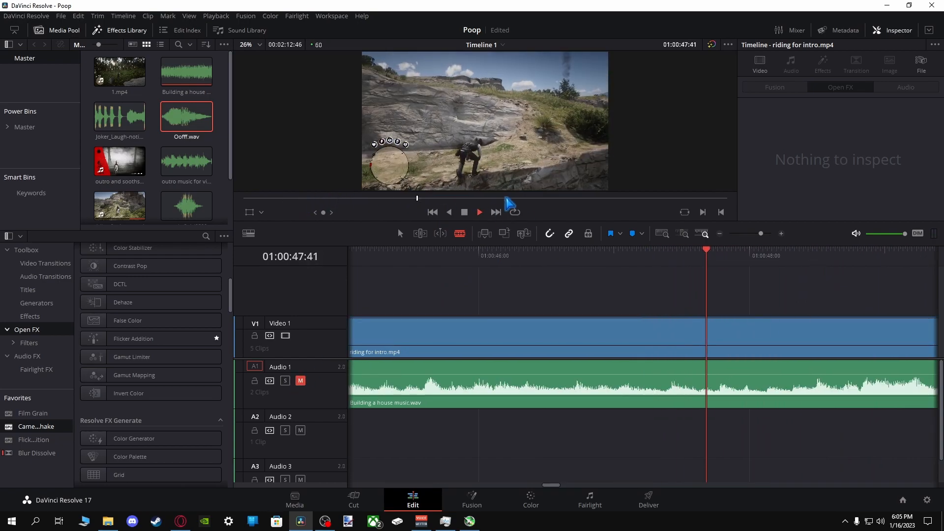
click(505, 198)
click(568, 198)
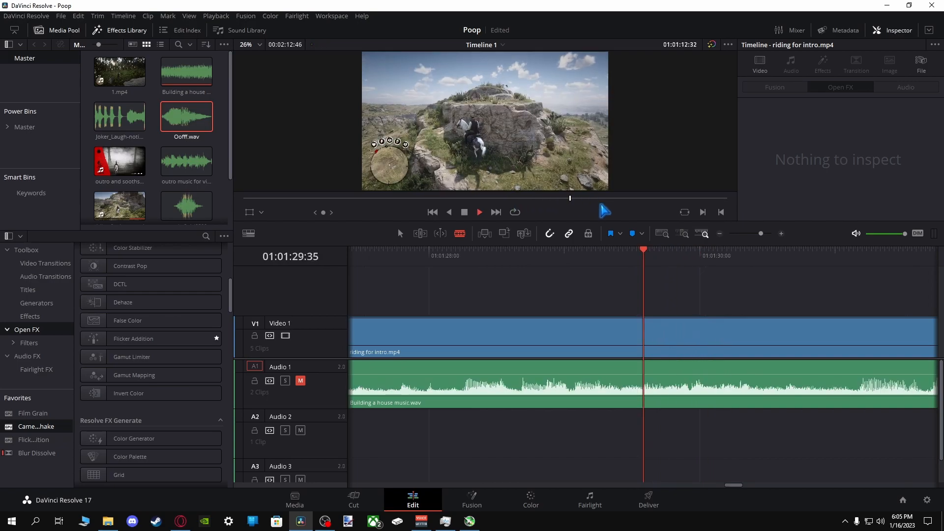
click(630, 198)
click(587, 198)
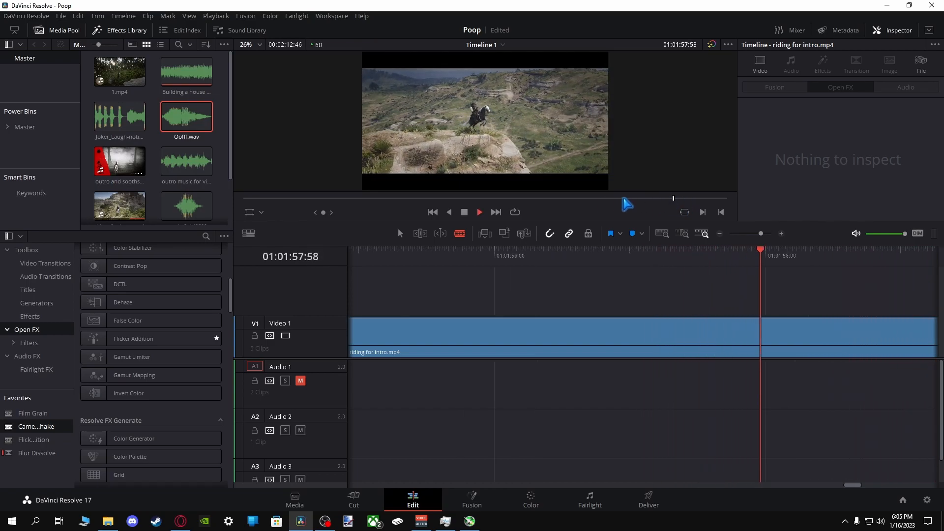
click(464, 212)
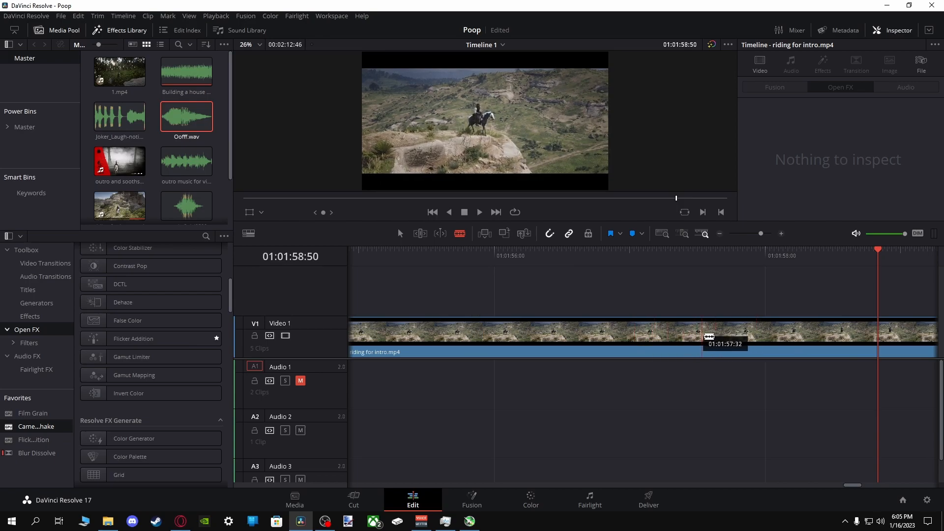
Split the riding clip at 01:01:57:32, ripple-delete the section before the cut and play across the new join.
click(711, 337)
click(401, 234)
click(486, 329)
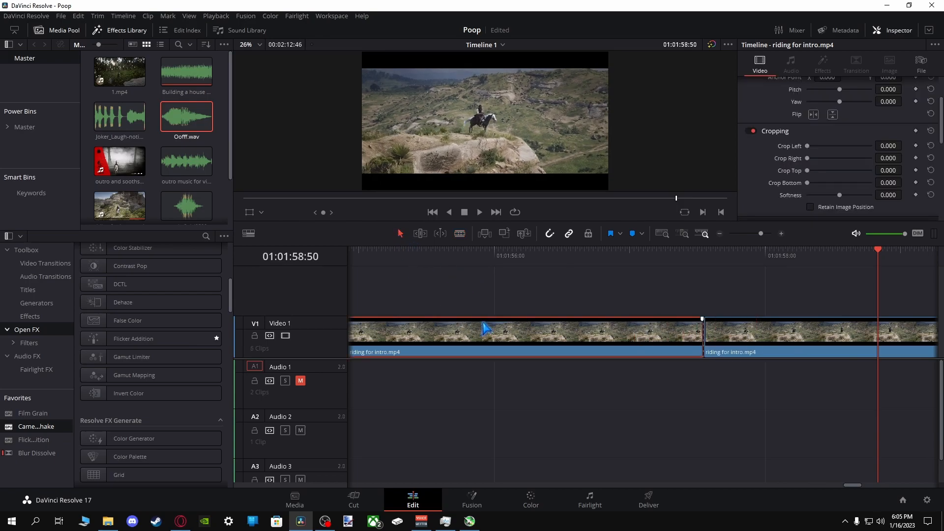
key(Delete)
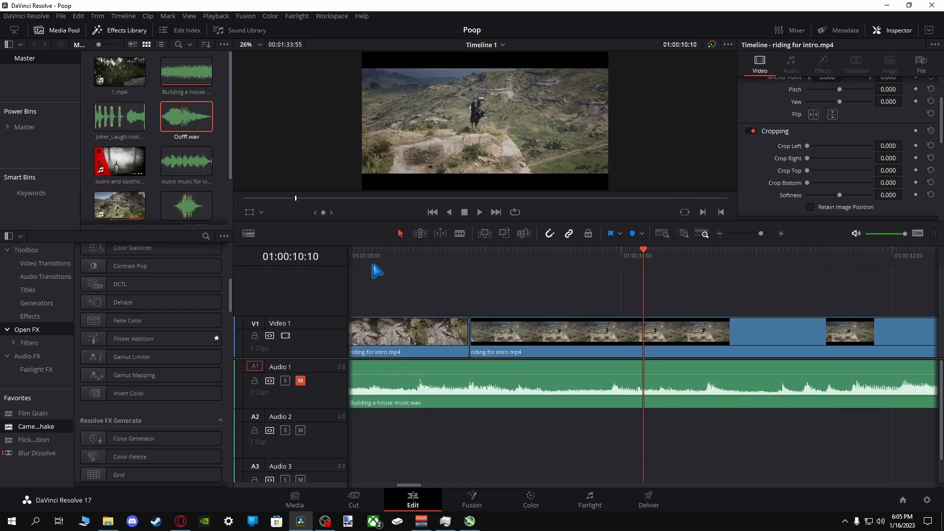
click(368, 254)
click(480, 212)
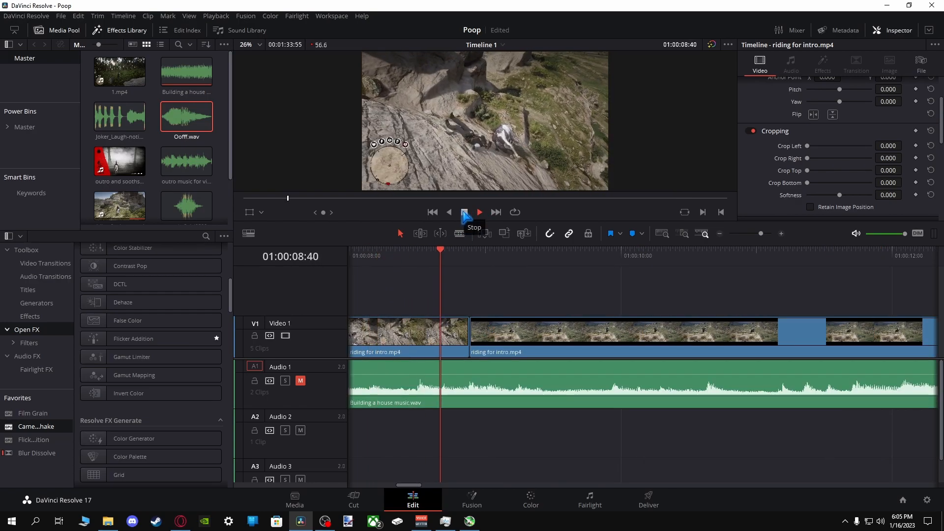
click(465, 212)
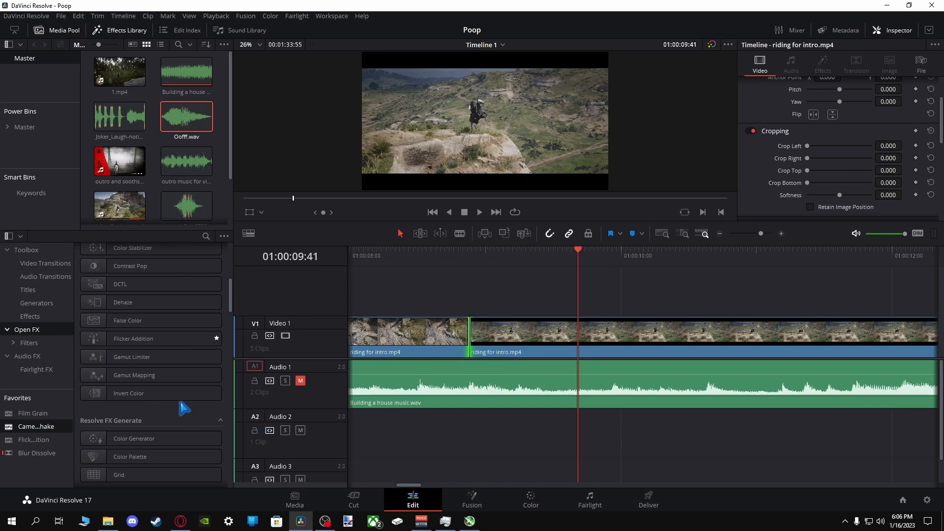
Add a Blur Dissolve video transition between the falling clip and the cliff-top clip, and play it back from about 01:00:08:04.
scroll(145, 391, up, 10)
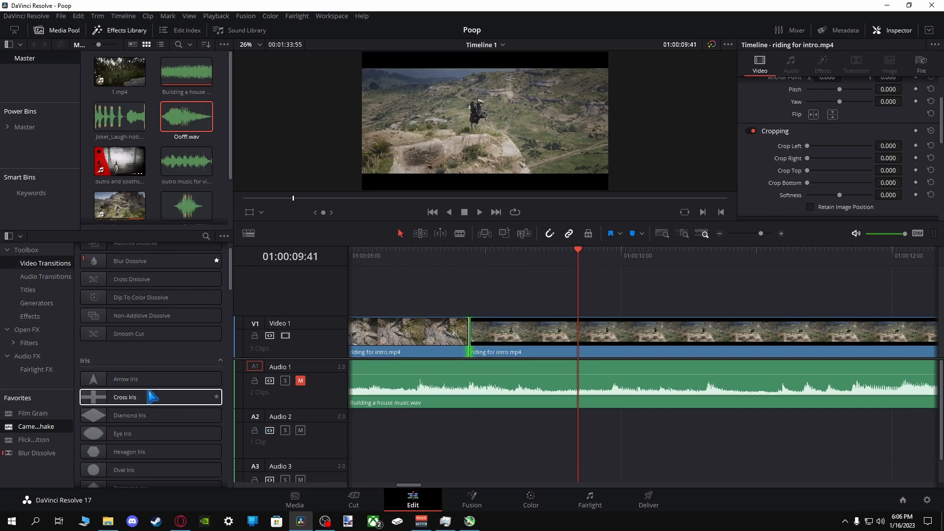
scroll(157, 398, up, 1)
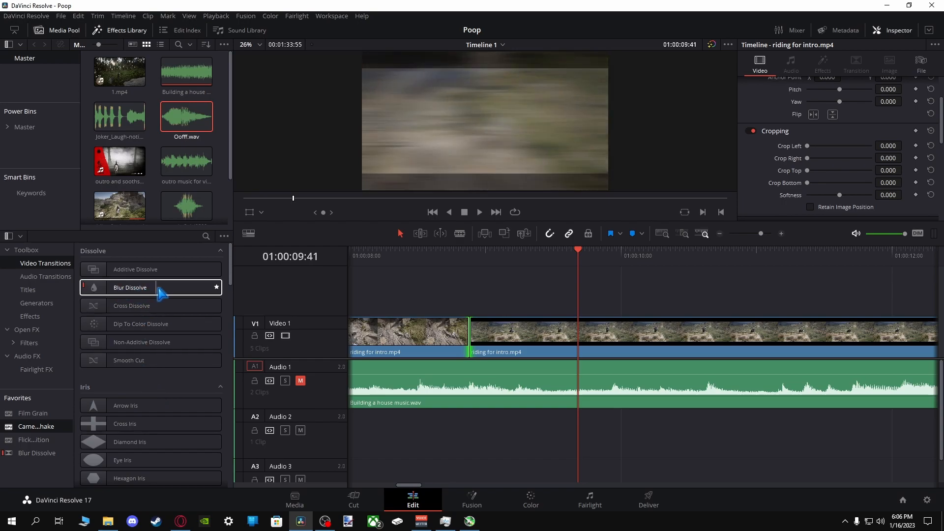
drag(150, 289, 488, 331)
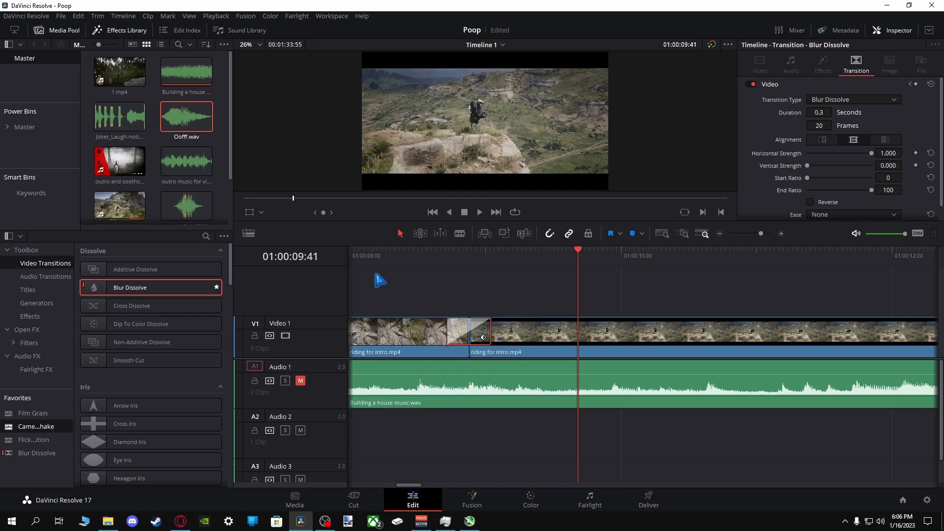
click(359, 252)
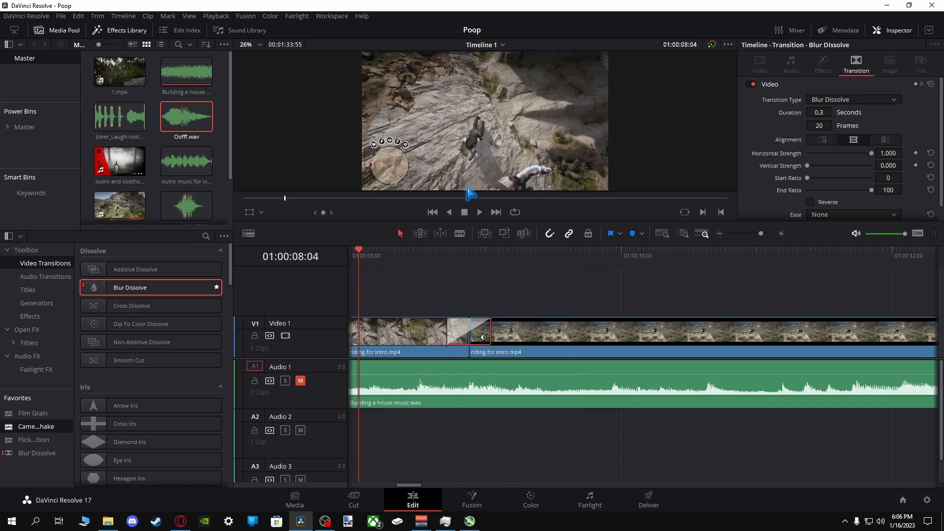
click(484, 211)
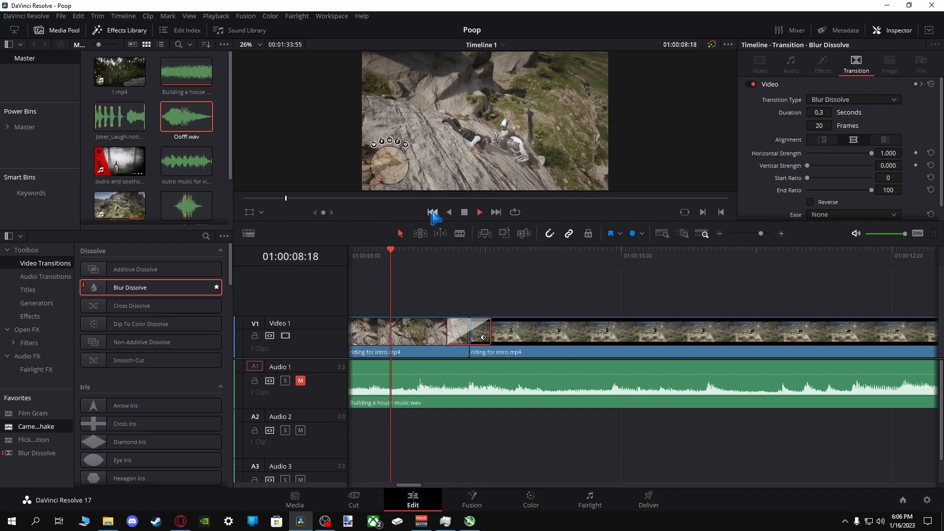
click(360, 251)
click(476, 213)
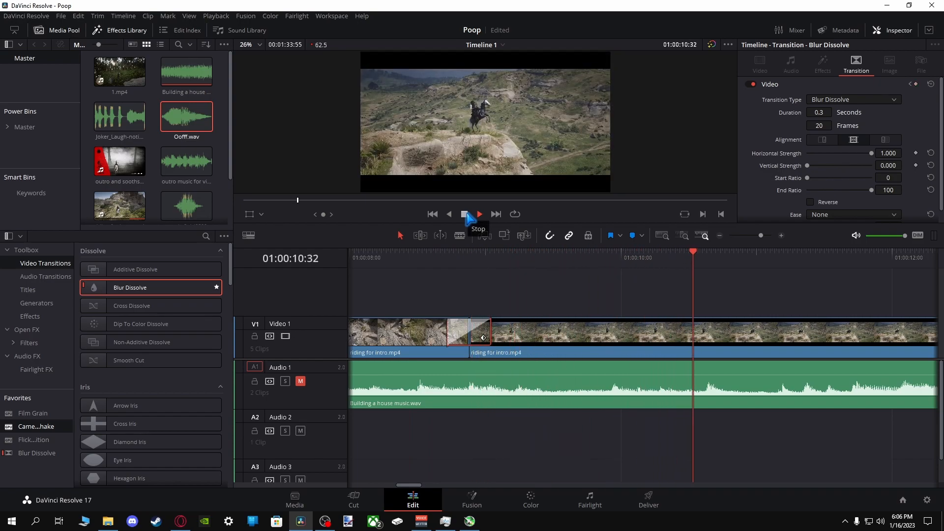
click(465, 215)
Unmute the Audio 1 track and play from just after the Oofff.wav clip across the blur transition with music.
click(309, 391)
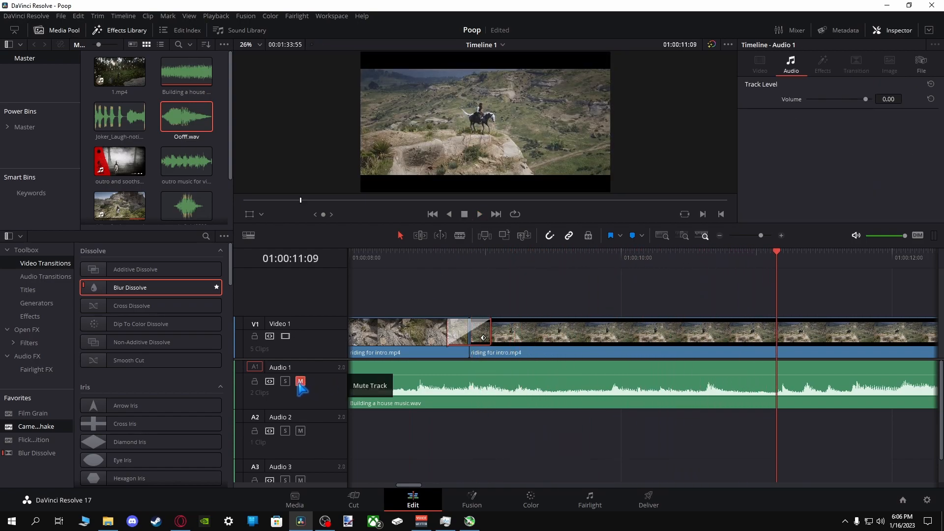
click(300, 384)
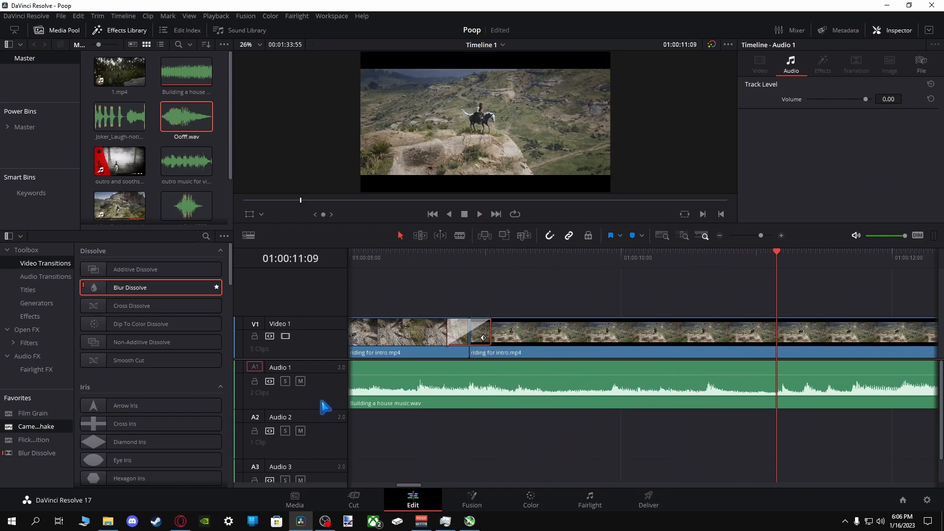
drag(409, 486, 392, 486)
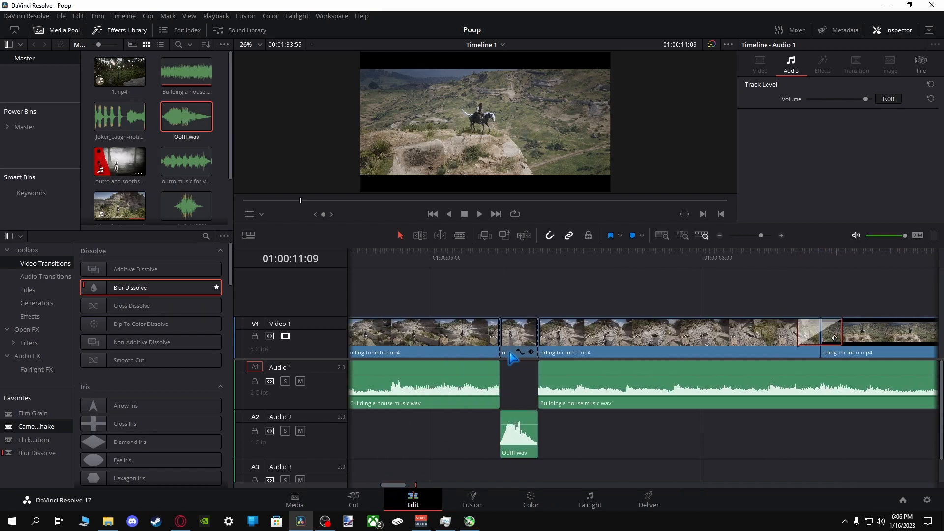
click(550, 257)
click(480, 214)
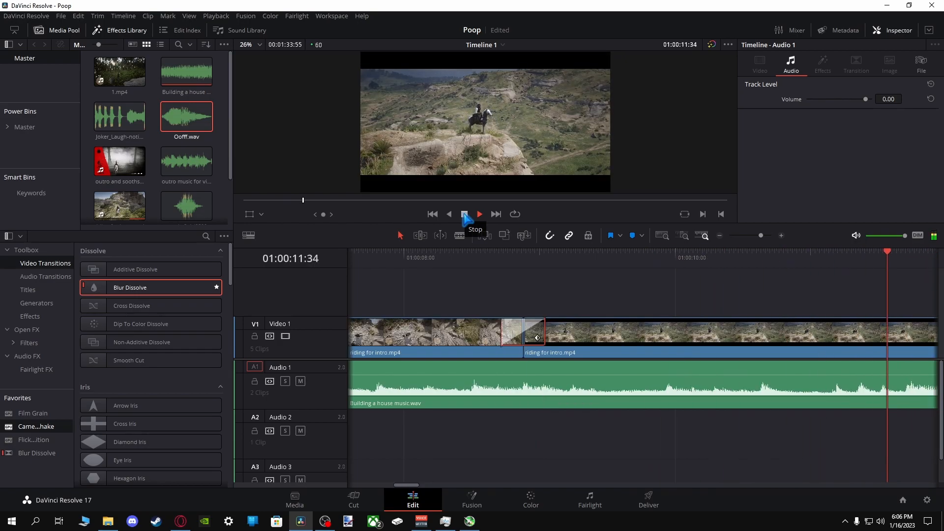
click(464, 215)
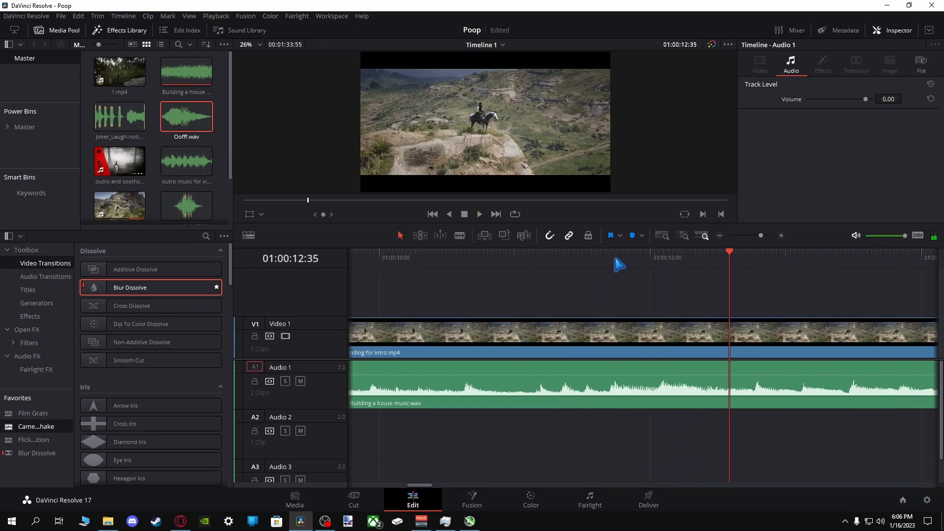
Put the playhead at 01:00:11:43, split the video and music at about 01:00:12:46 and delete the remainder of both.
drag(611, 257, 615, 256)
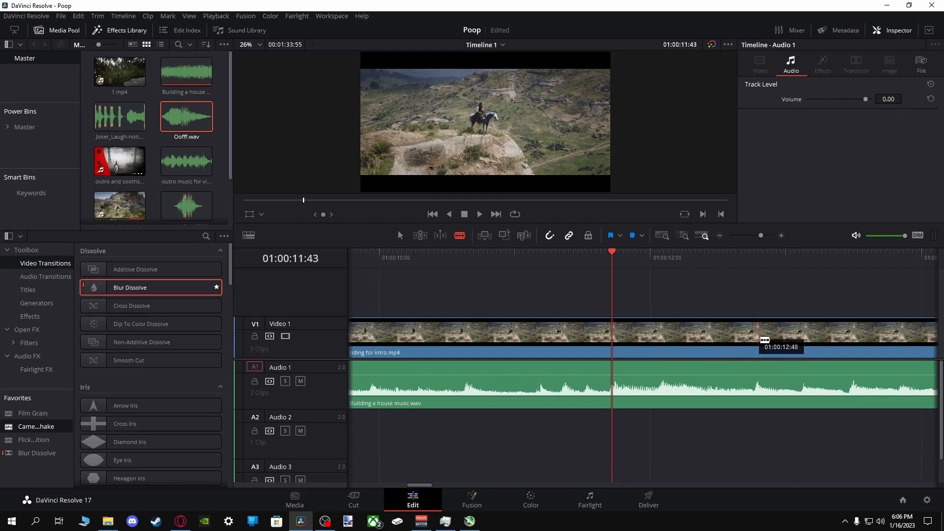
click(755, 382)
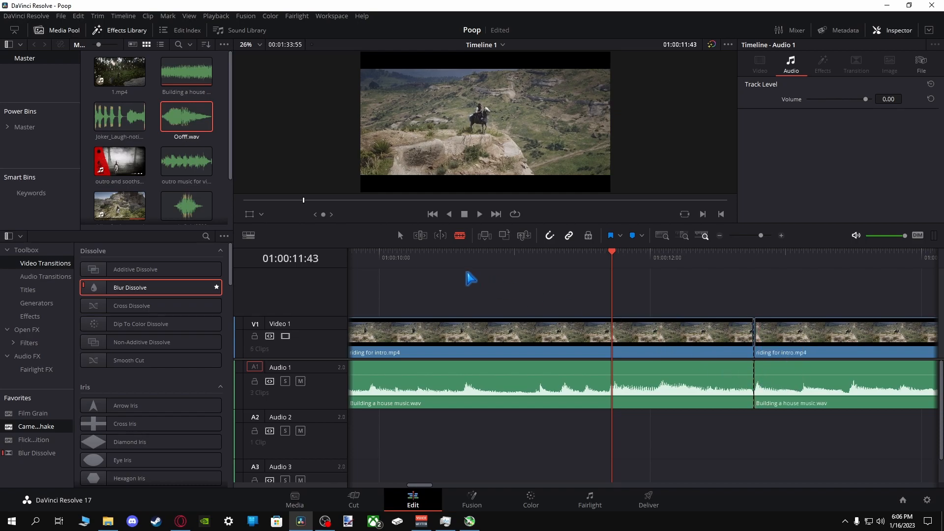
click(822, 358)
key(Delete)
click(812, 380)
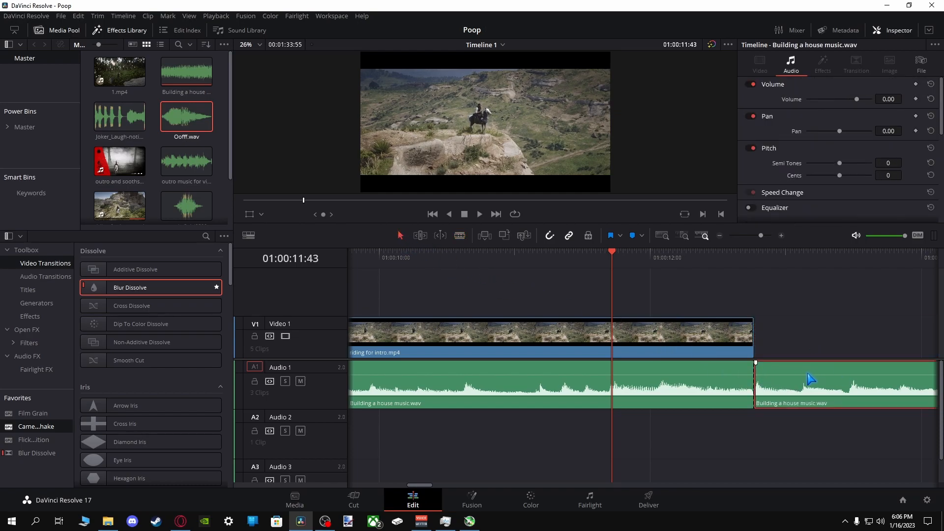
key(Delete)
Fade out the final riding clip and its music from about 01:00:11:43 to the end, and bend the music fade into a curve.
drag(752, 319, 606, 320)
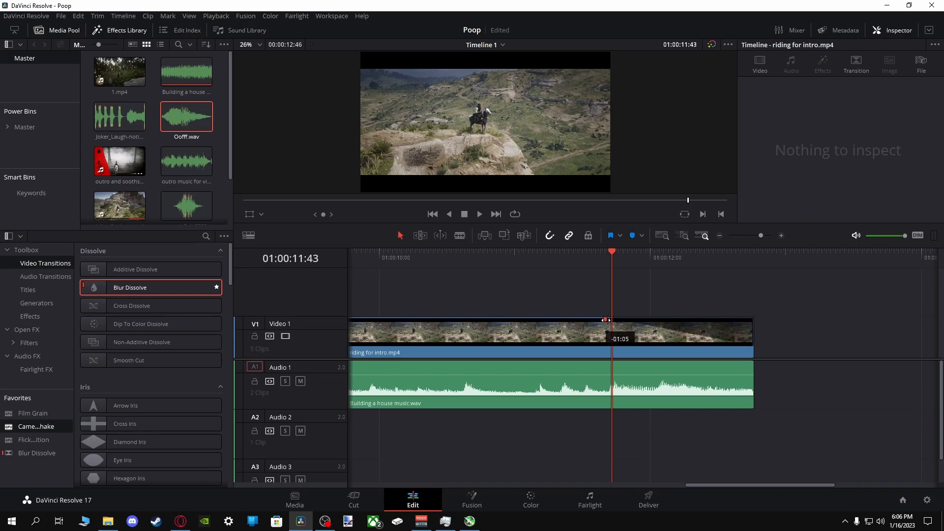
drag(752, 363, 613, 358)
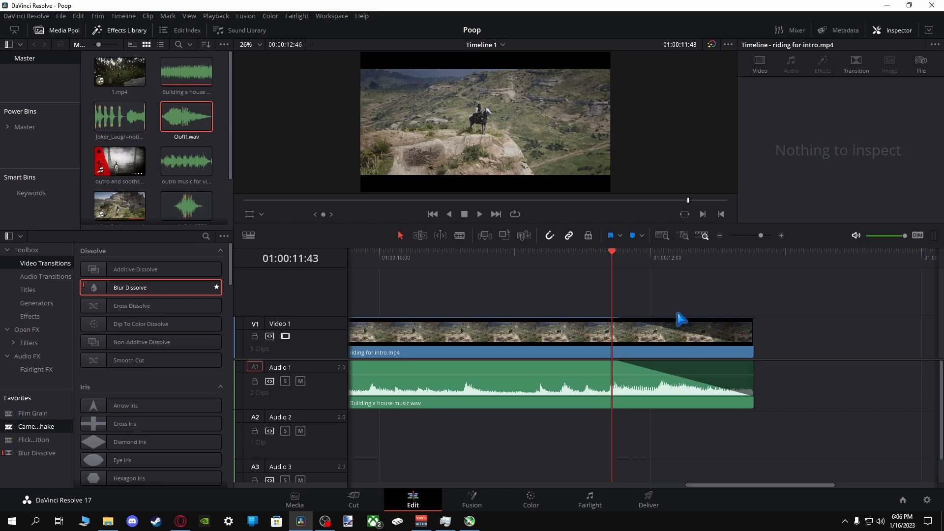
drag(748, 488, 363, 490)
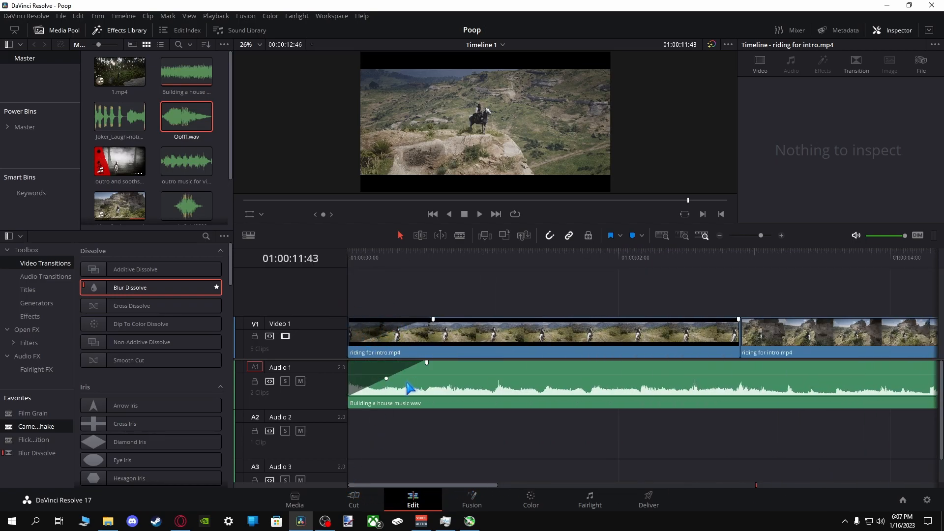
drag(425, 484, 762, 473)
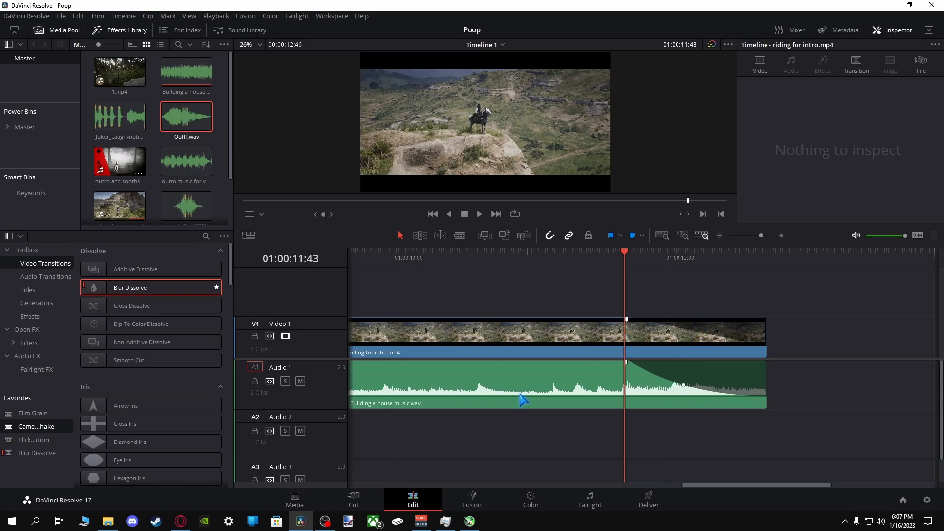
Play the timeline from the start past the first cut and add the MrAlexTech MrAT-UltimateZoom seamless transition at that cut.
key(Home)
click(480, 215)
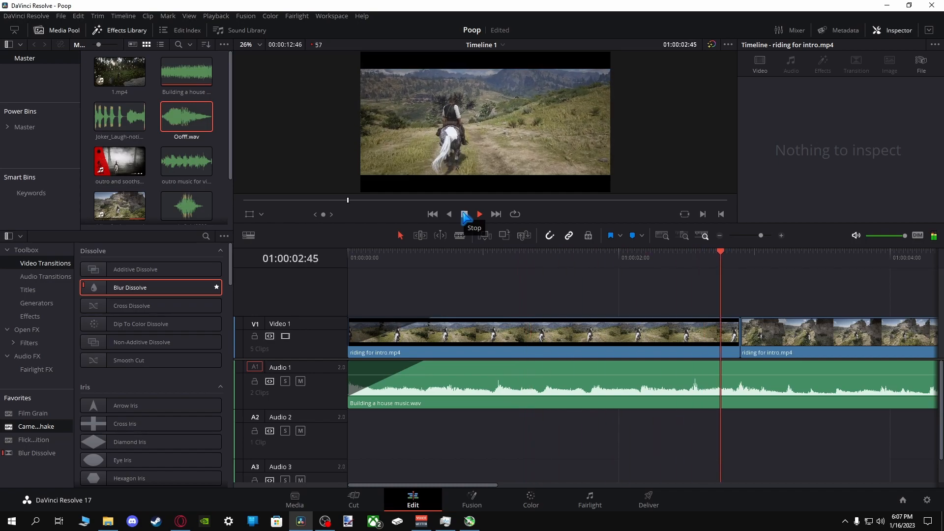
click(465, 214)
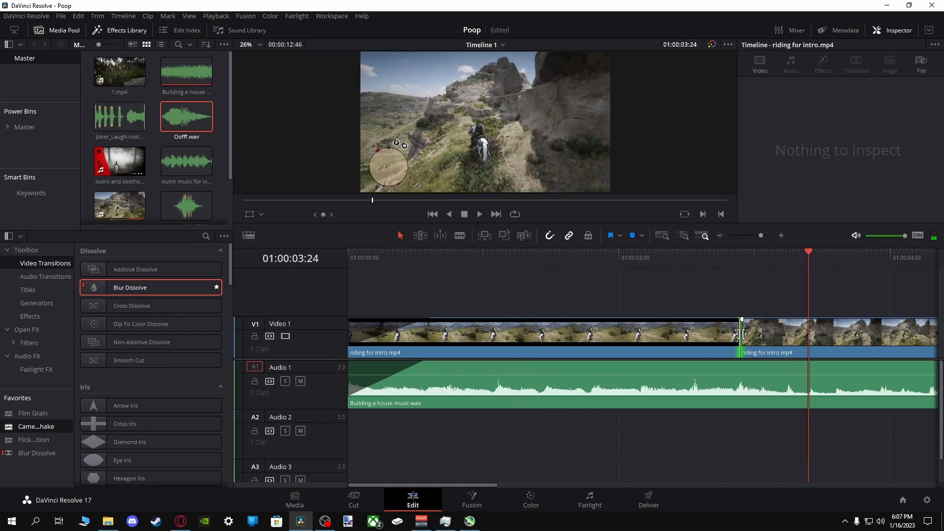
scroll(155, 422, down, 8)
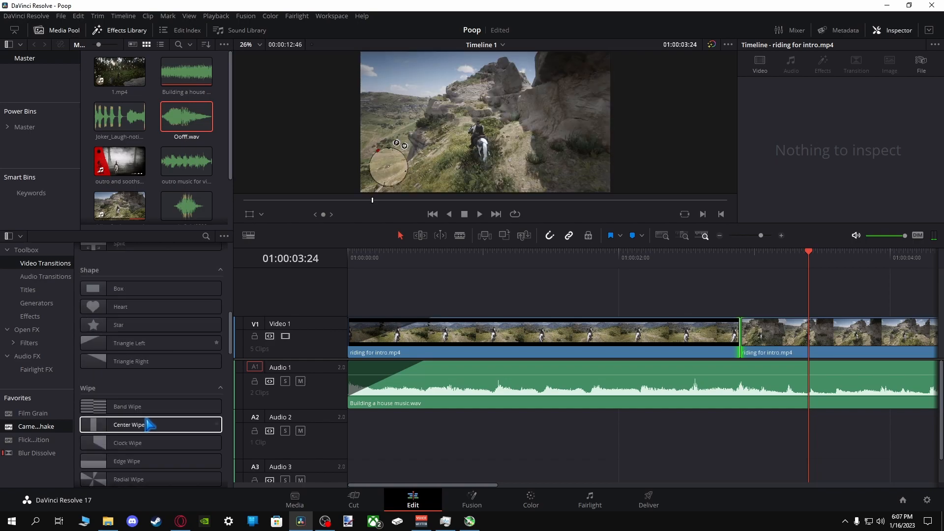
scroll(148, 424, down, 10)
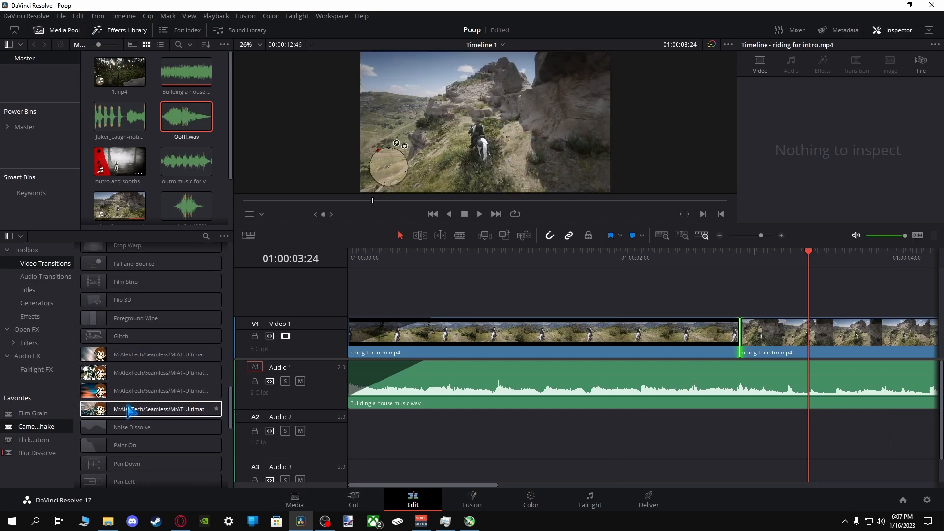
drag(120, 417, 787, 339)
Shorten the MrAT-UltimateZoom transition to about half its length and place the playhead ahead of it at 01:00:00:55.
scroll(795, 173, down, 2)
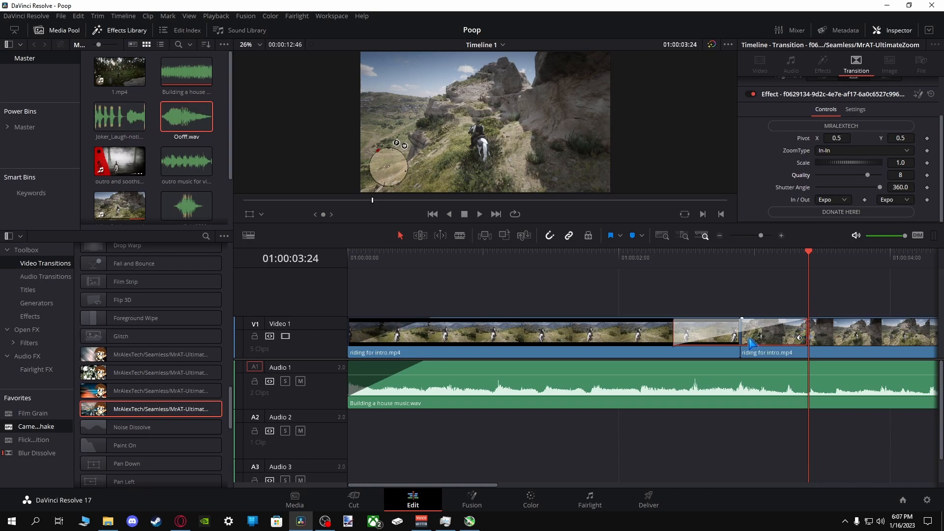
drag(674, 331, 711, 331)
click(473, 253)
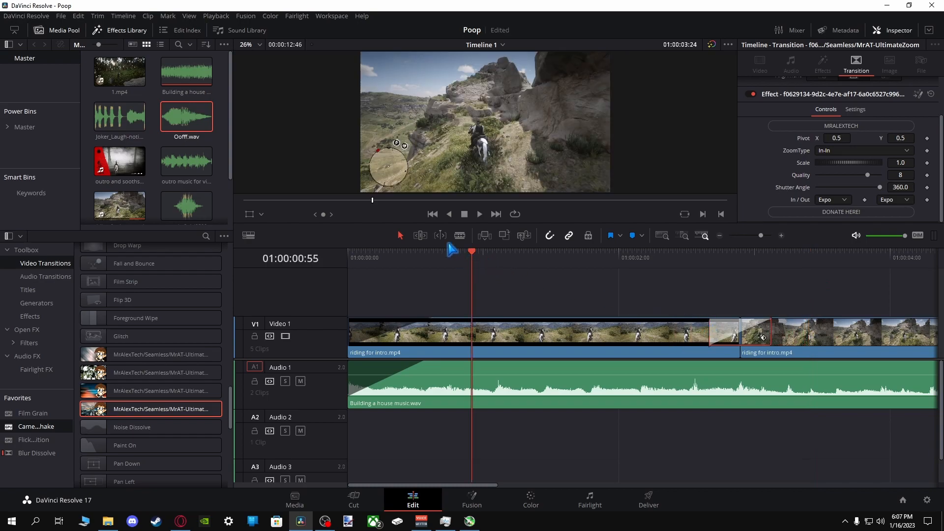
Play the intro from 01:00:00:55 to its end and scrub back over its start and middle to review the edits.
click(480, 214)
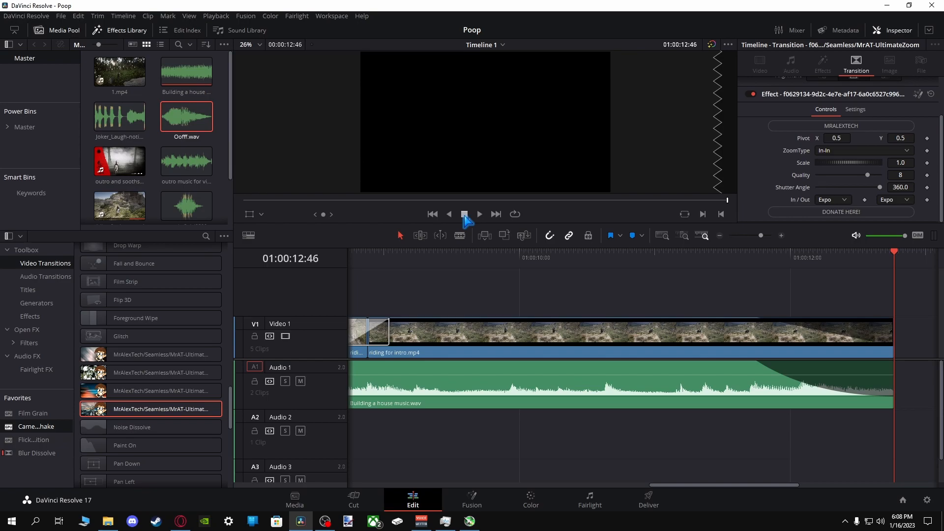
click(534, 264)
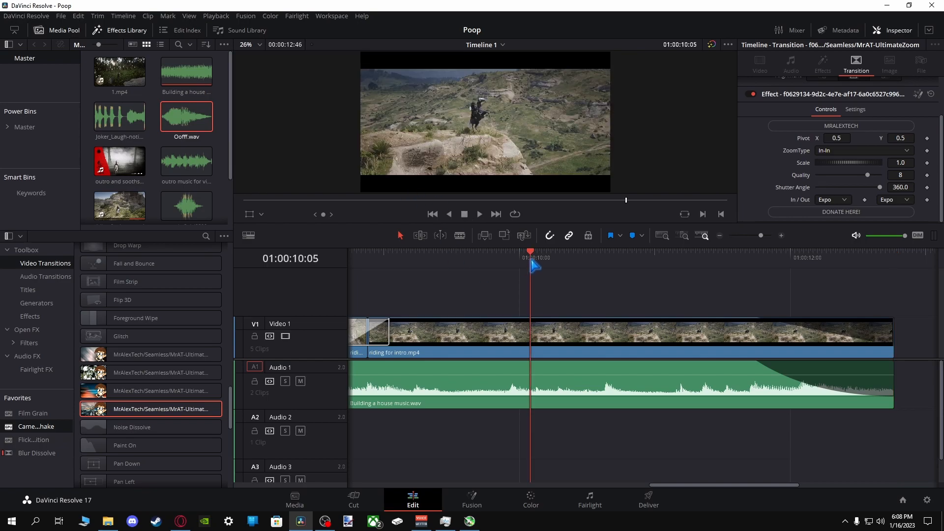
key(Home)
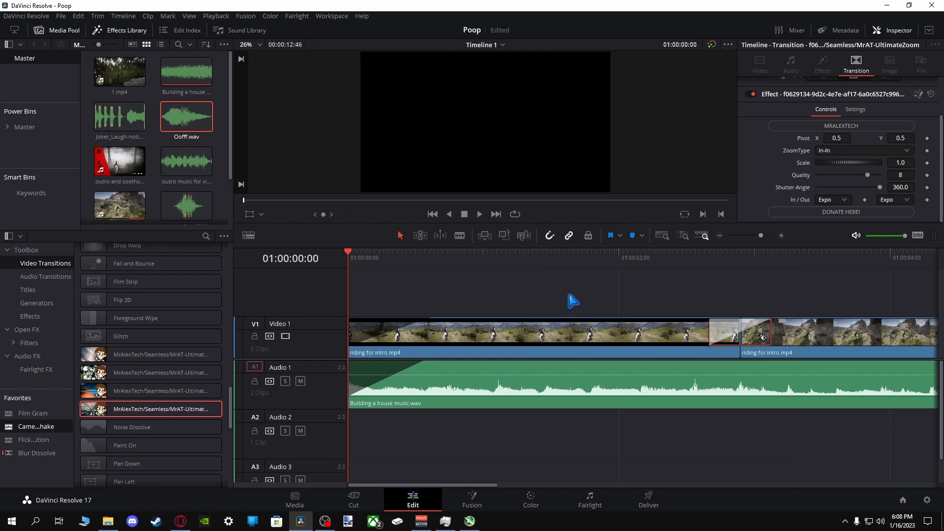
drag(607, 261, 349, 263)
drag(826, 259, 650, 255)
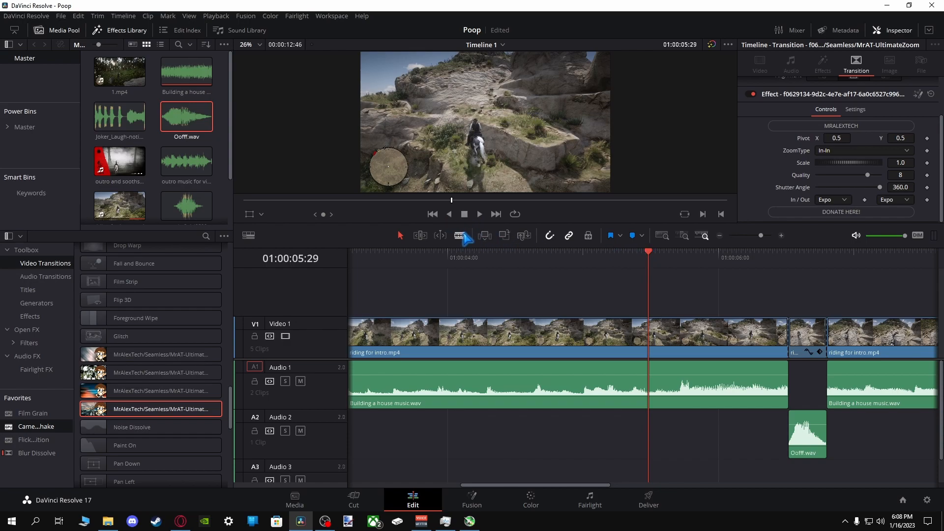
Place the gameplay clip 1.mp4 directly after the intro at 01:00:12:46.
key(End)
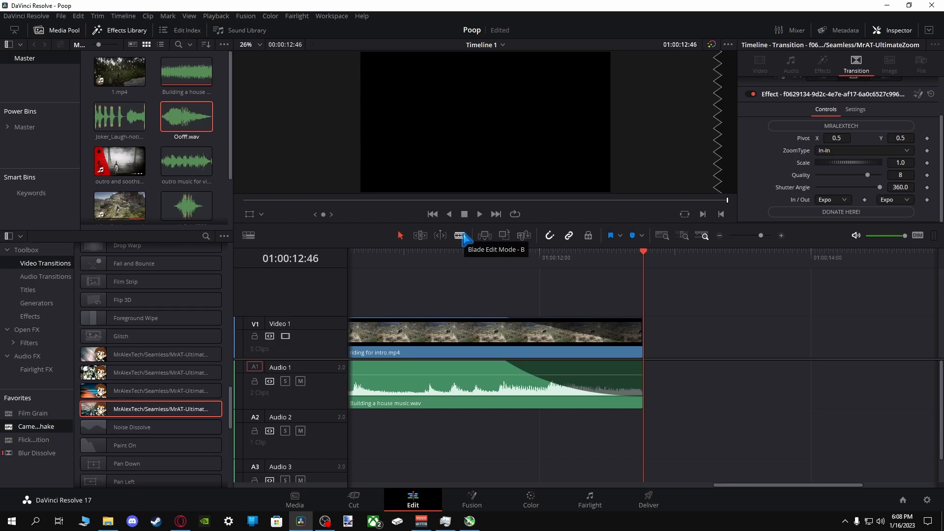
click(98, 70)
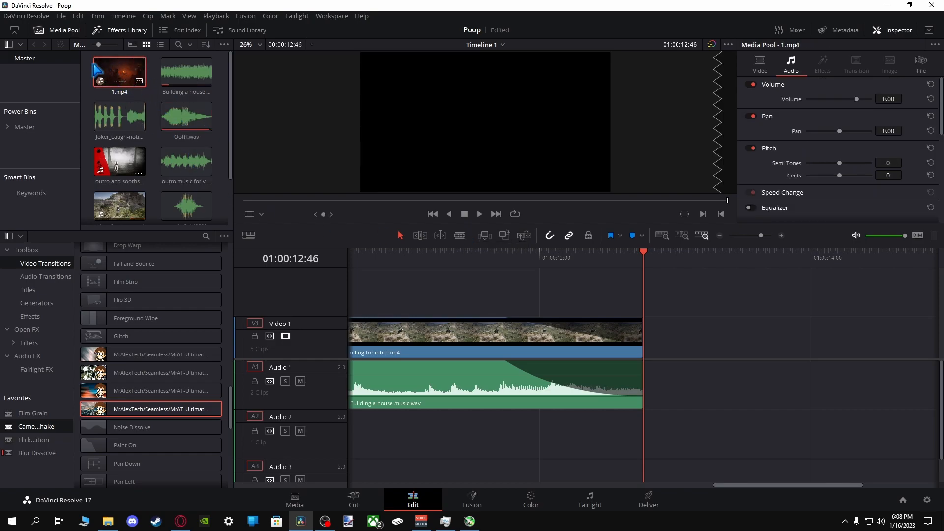
drag(98, 70, 659, 354)
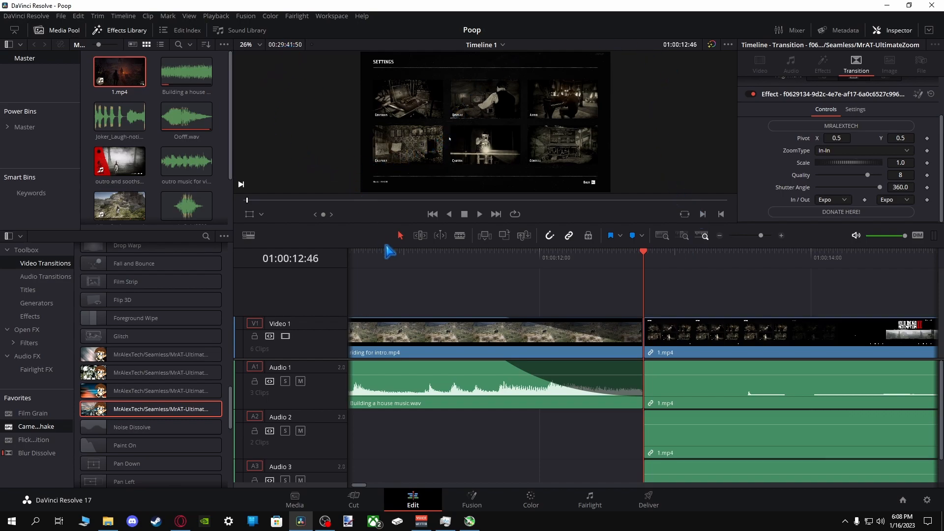
Unlink selection, delete the 1.mp4 audio on Audio 2 and Audio 3, and turn linked selection back on.
click(701, 341)
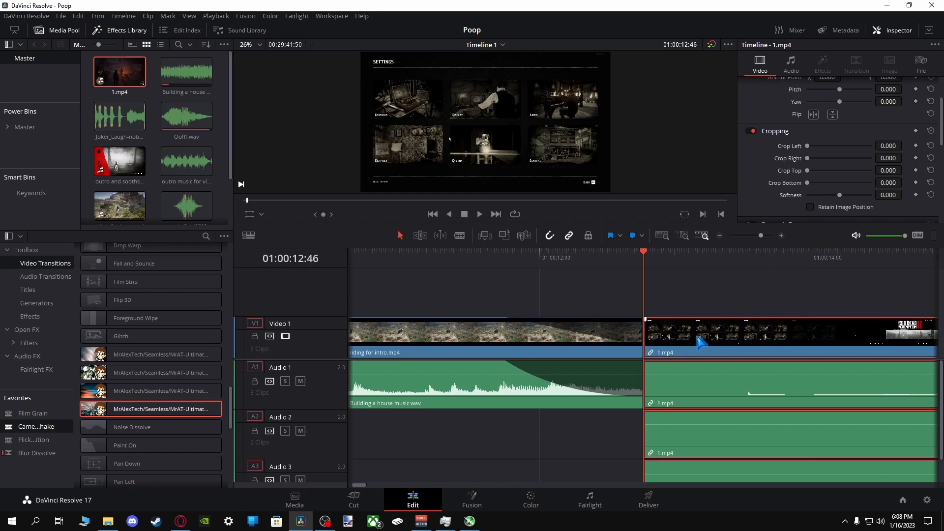
click(566, 238)
click(762, 449)
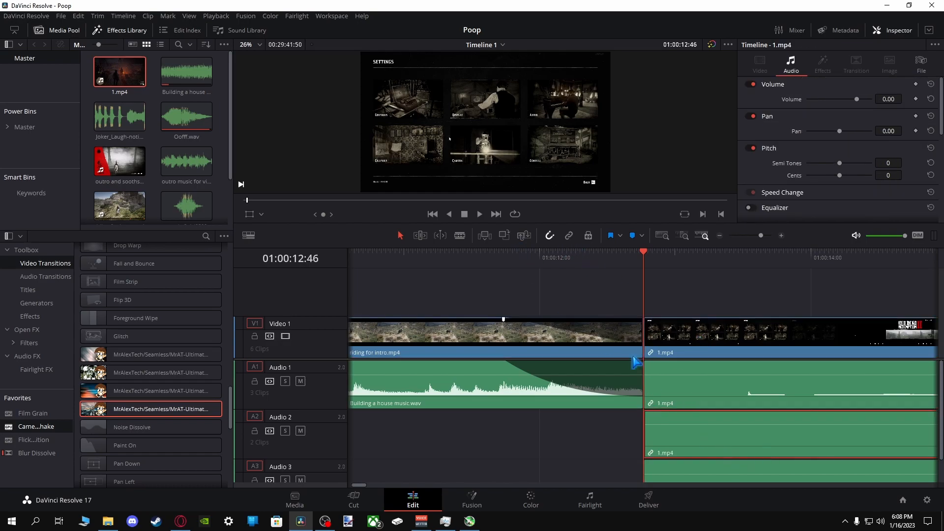
key(Delete)
click(733, 468)
key(Delete)
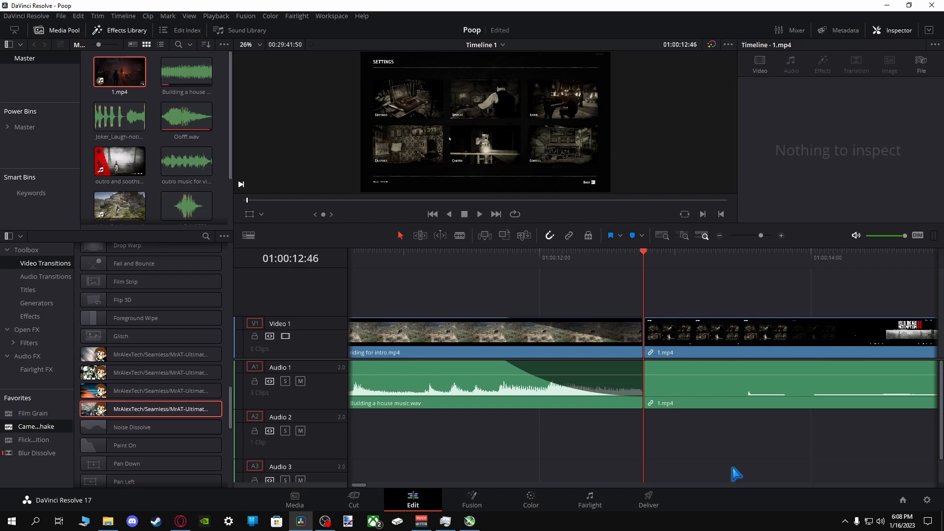
click(569, 235)
Skim 1.mp4 past the menus and loading screens and stop playback on the first riding scene at 01:03:09:28.
click(481, 214)
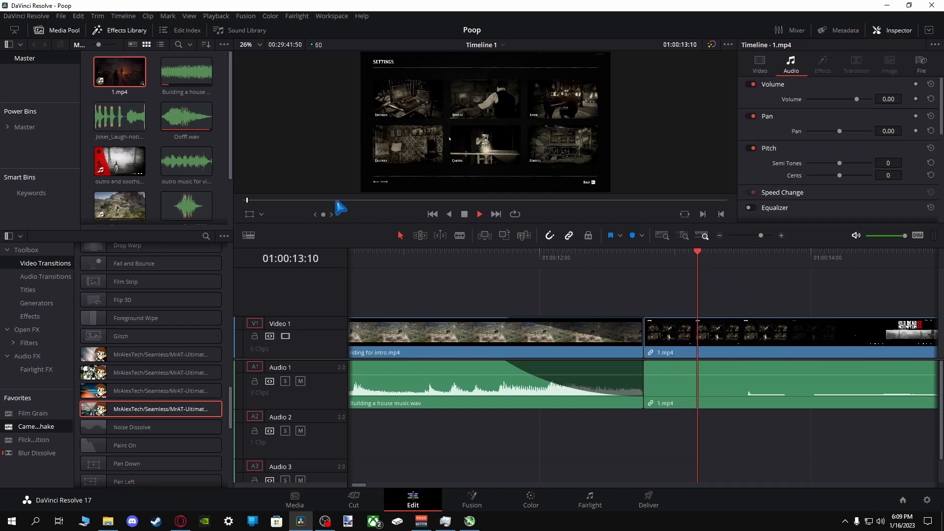
click(262, 201)
drag(261, 201, 295, 200)
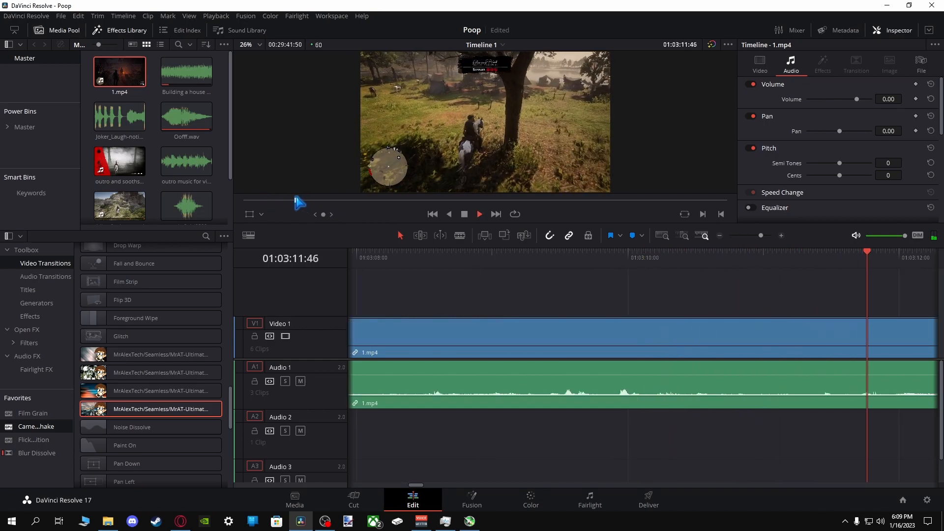
click(280, 201)
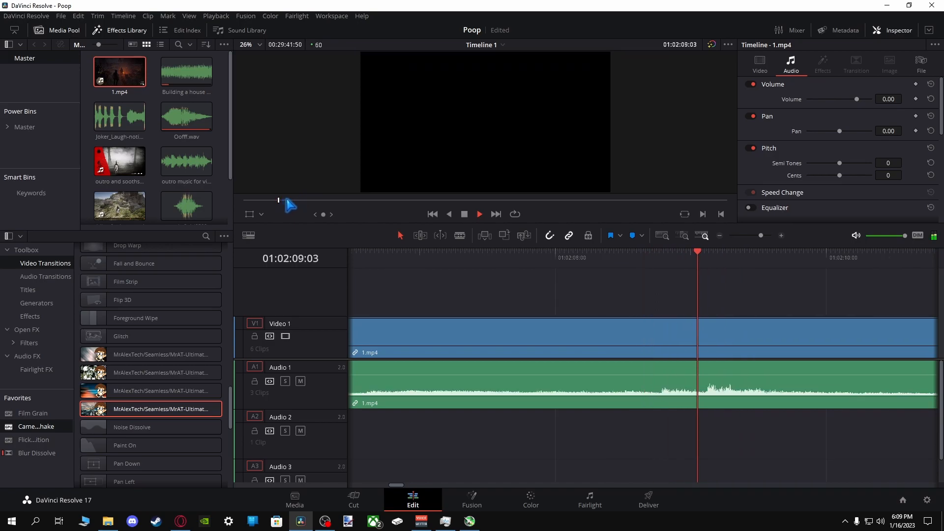
click(287, 201)
click(293, 201)
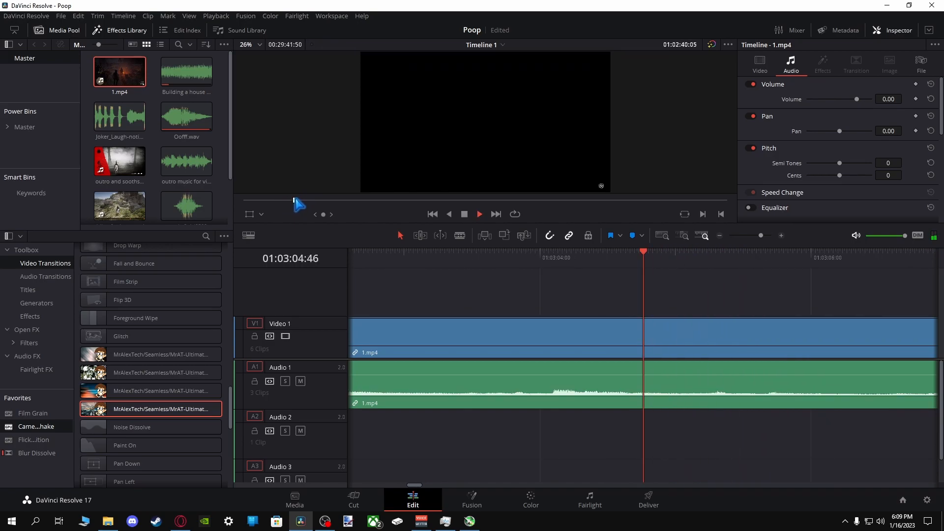
click(465, 214)
Split 1.mp4 at 01:03:09:28, delete the part before it and close the gap to the intro.
click(460, 236)
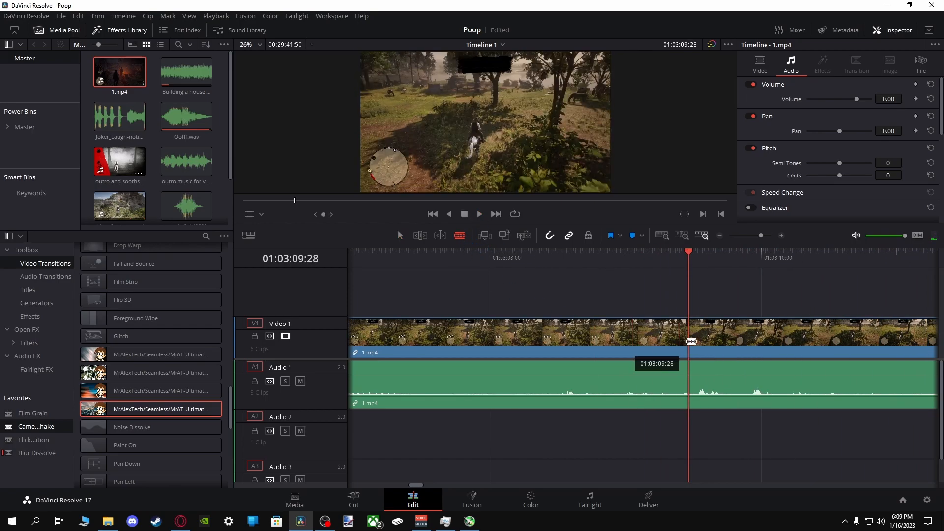
click(689, 366)
click(400, 236)
click(529, 343)
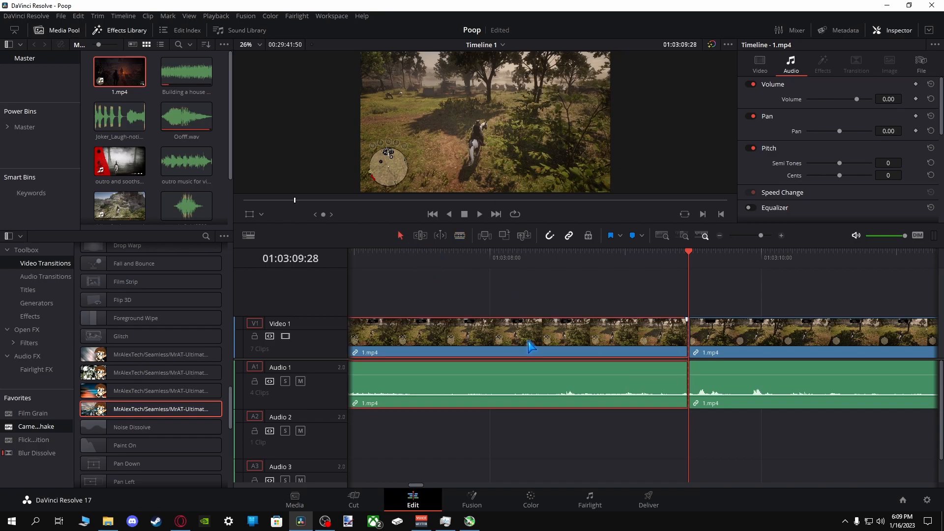
key(BackSpace)
click(529, 341)
key(BackSpace)
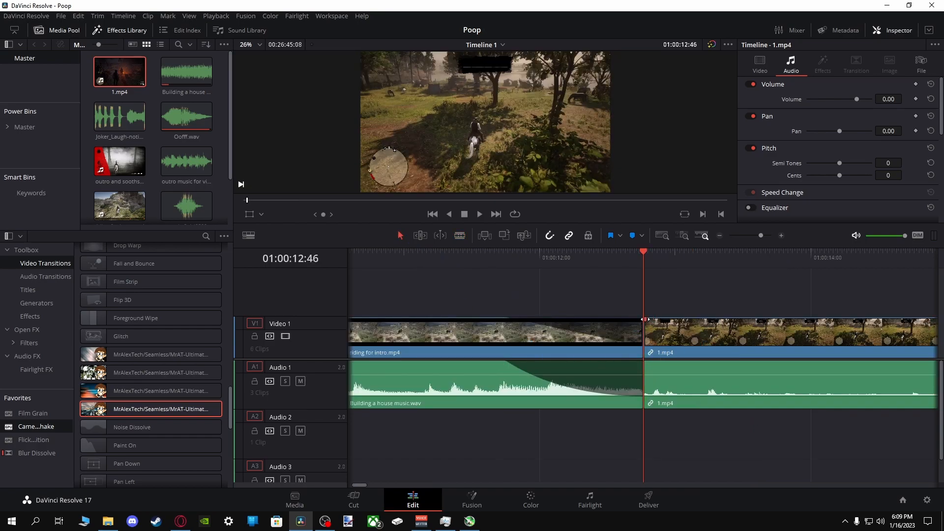
Fade in the start of 1.mp4 over about a third of a second and set its volume to 10.
drag(645, 363, 693, 362)
click(751, 375)
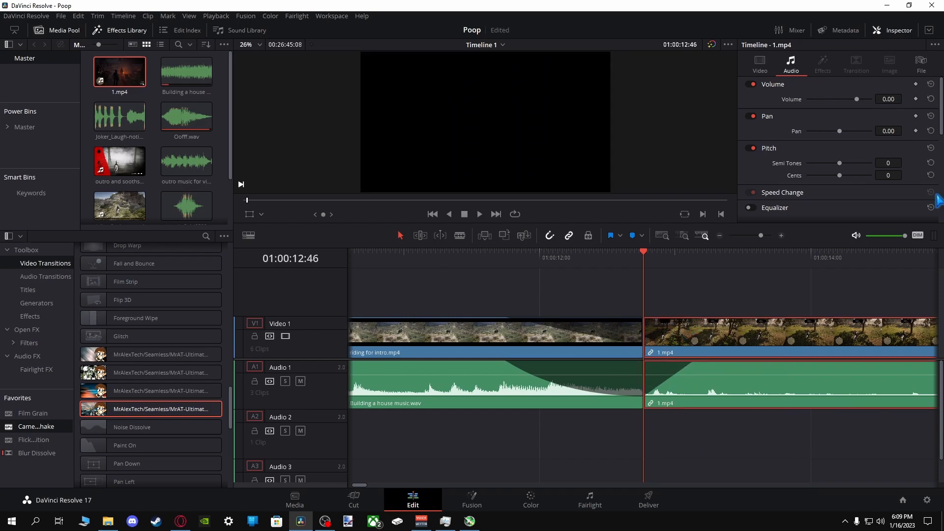
click(888, 99)
text(10)
key(Return)
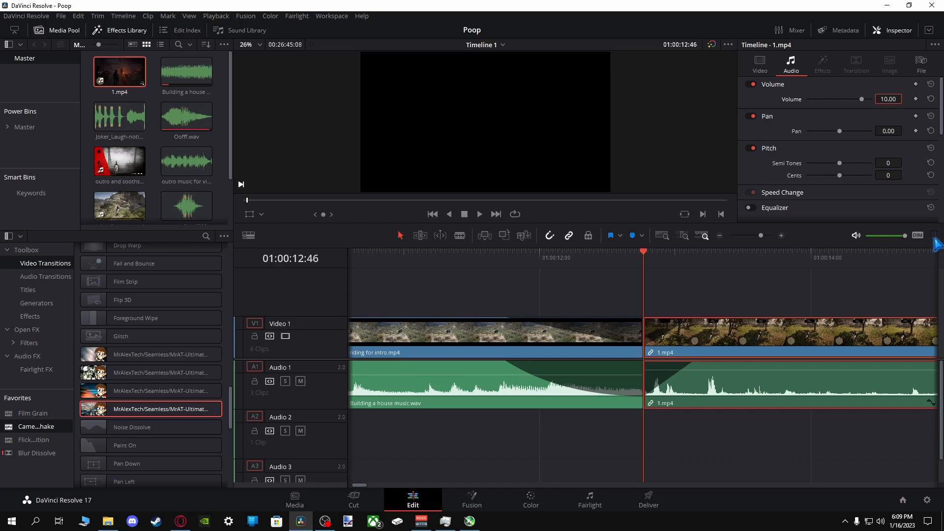
Play from the end of the intro into 1.mp4, muting Audio 1 for a few seconds, and stop at 01:00:28:32.
click(391, 255)
click(479, 214)
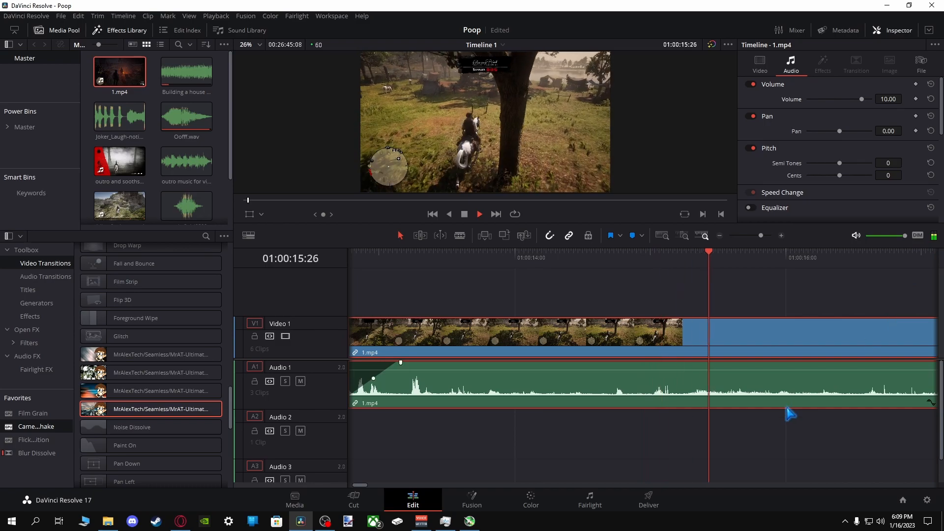
click(466, 215)
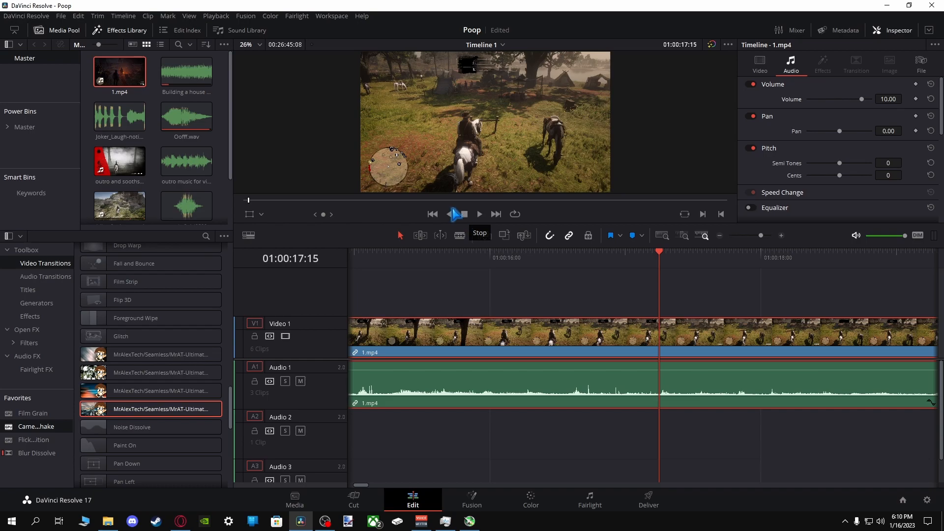
click(479, 213)
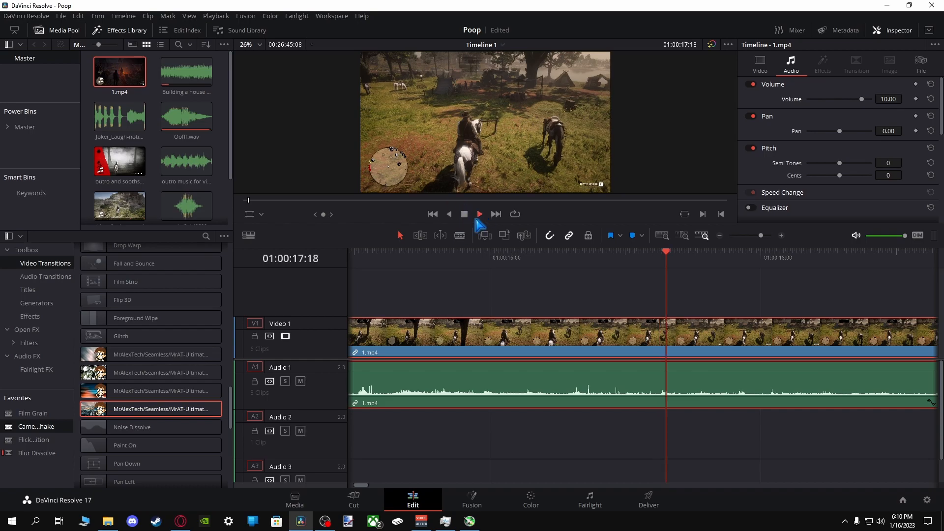
click(300, 381)
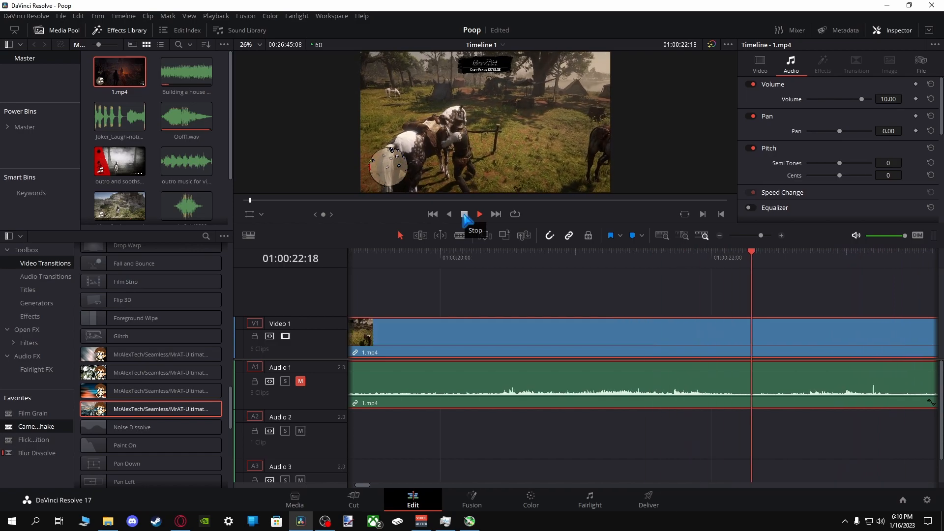
click(301, 382)
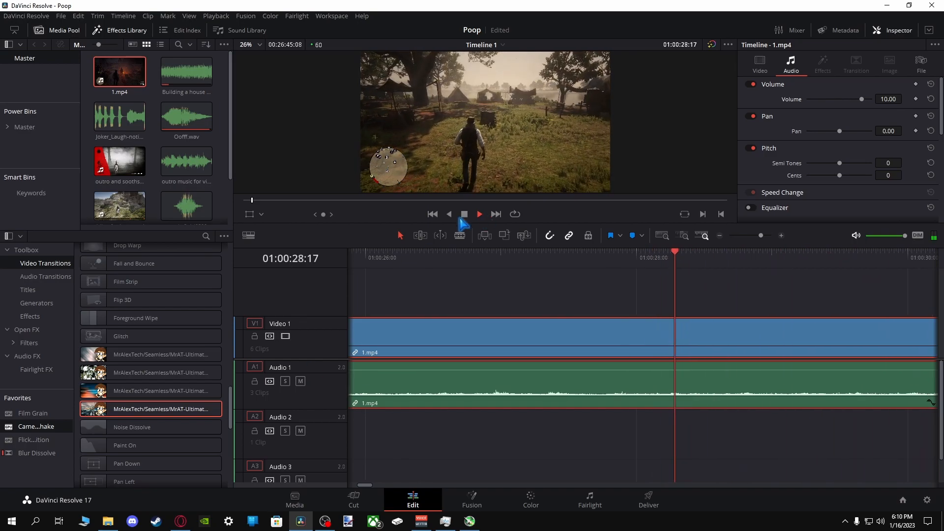
key(space)
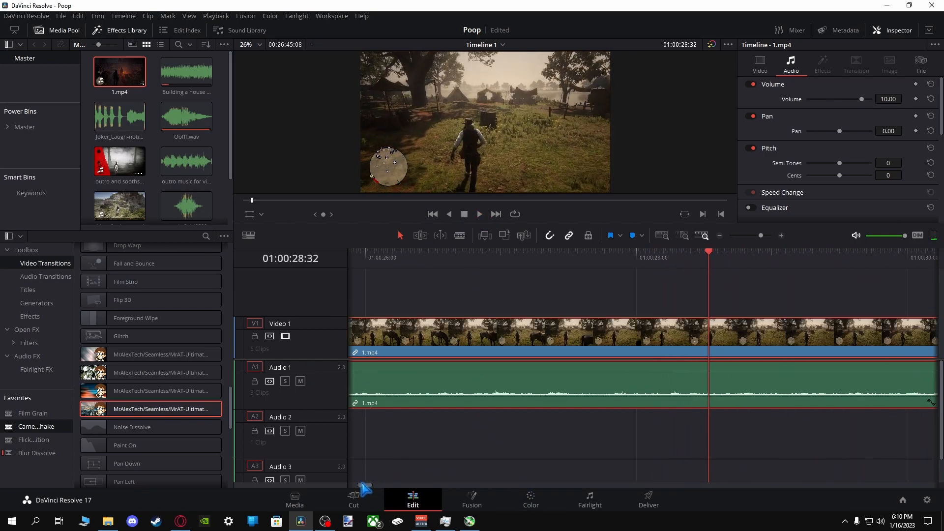
Return to 01:00:15:19, play on and split 1.mp4 at 01:00:17:34, where the rider reaches the camp.
drag(362, 483, 358, 483)
click(378, 259)
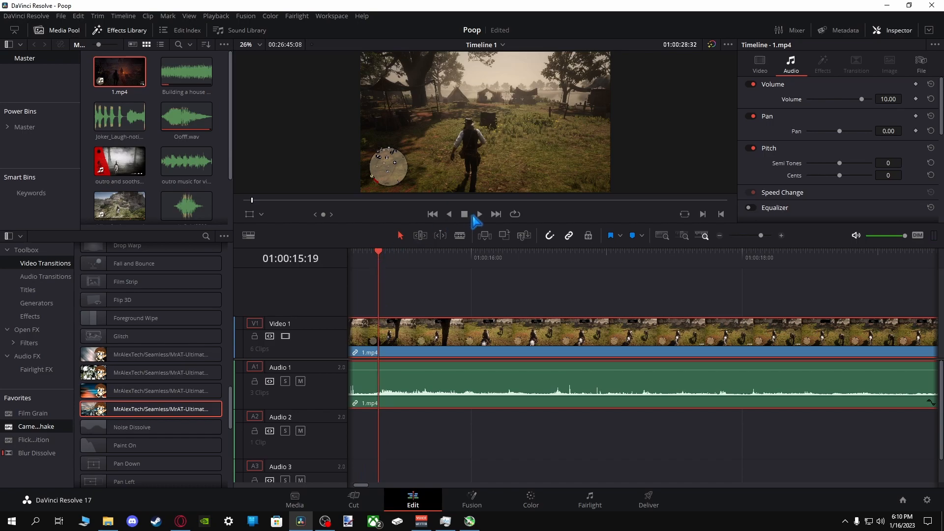
key(space)
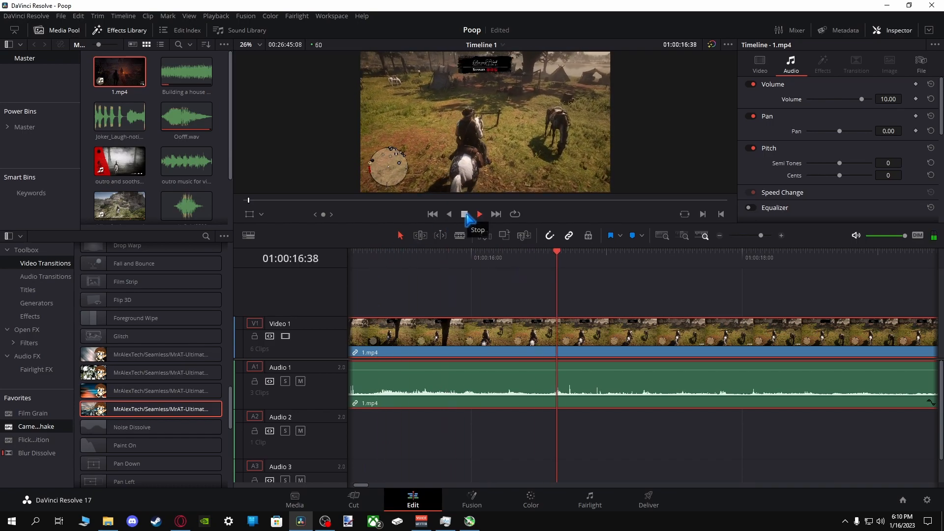
click(464, 215)
click(460, 235)
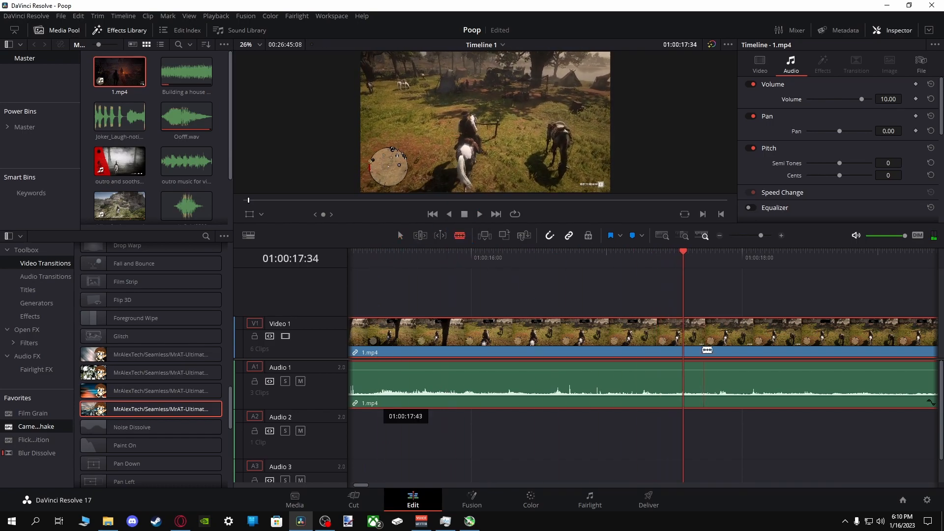
click(684, 342)
Play on from the split, skip ahead to about 01:00:44 and stop after the dialogue at 01:00:49:43.
click(479, 214)
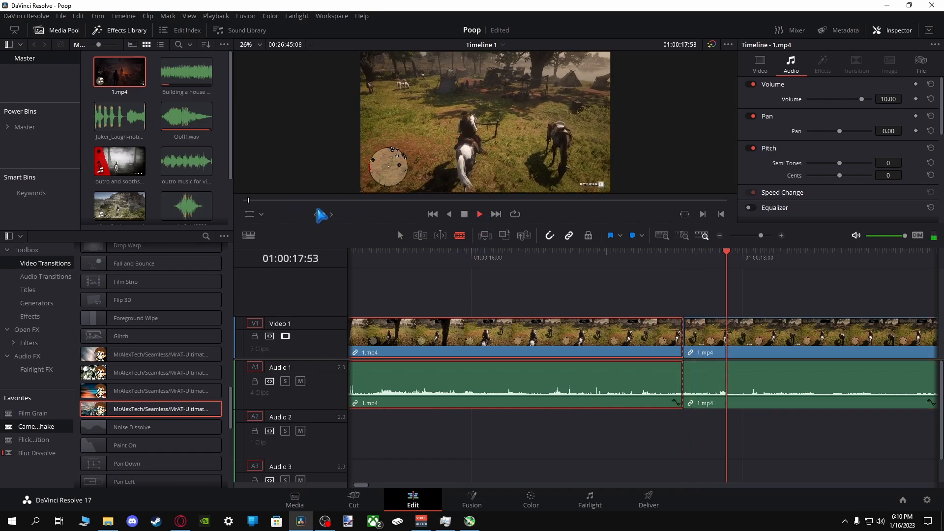
click(256, 201)
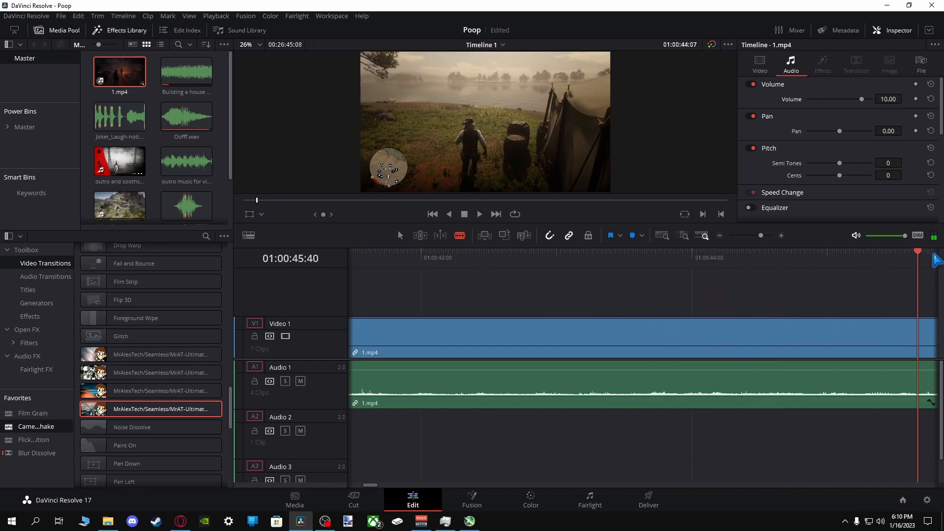
click(465, 214)
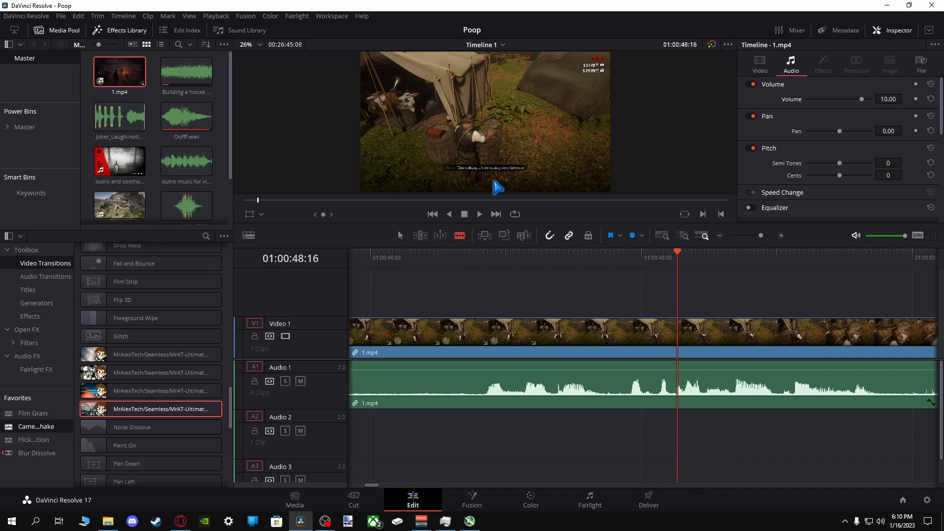
click(480, 214)
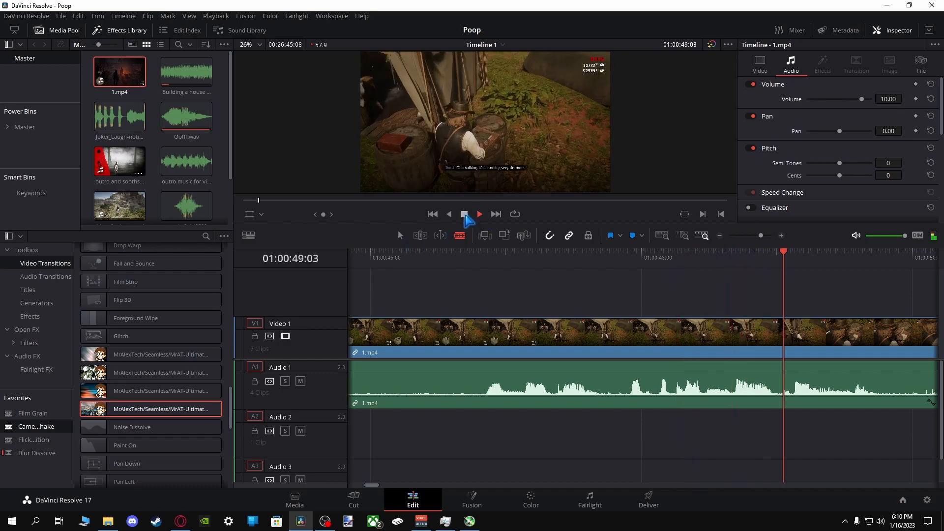
click(465, 214)
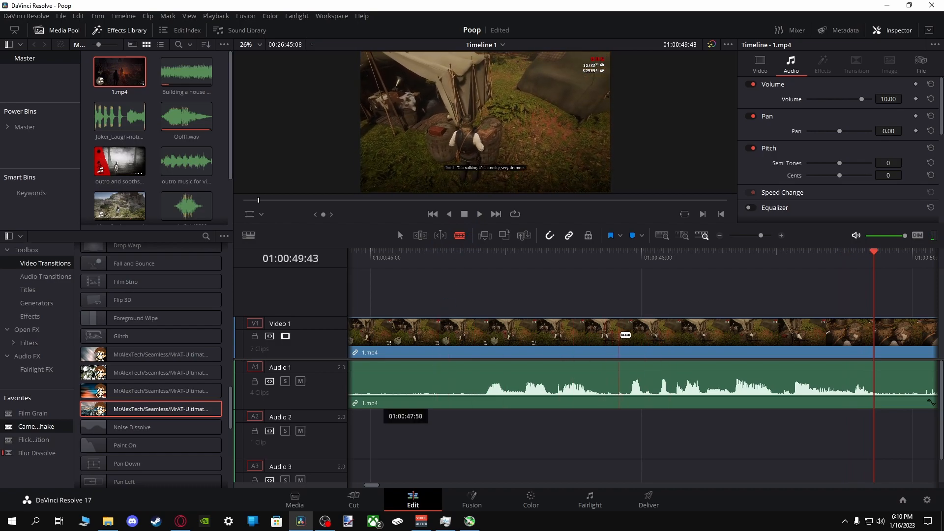
Split 1.mp4 in the pause between spoken lines at about 01:00:47:49 and delete the section before it back to the previous split.
click(617, 334)
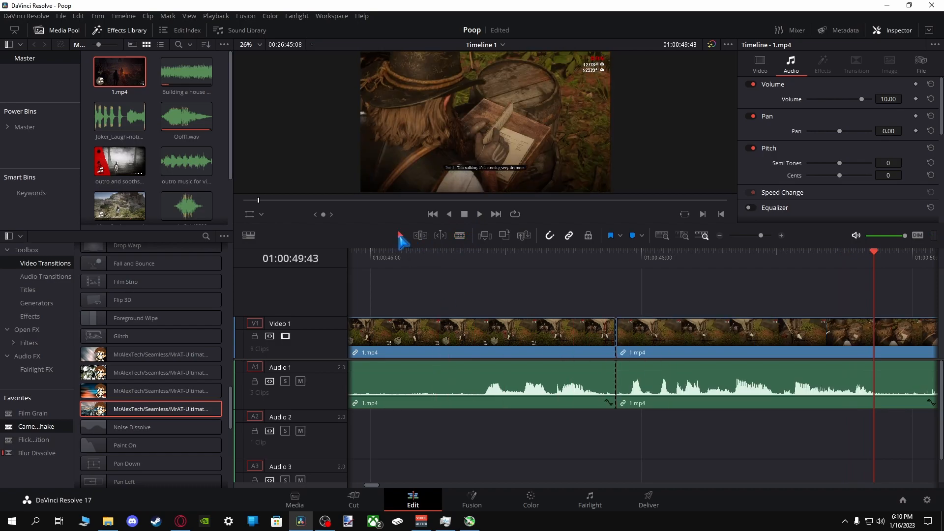
click(441, 325)
key(BackSpace)
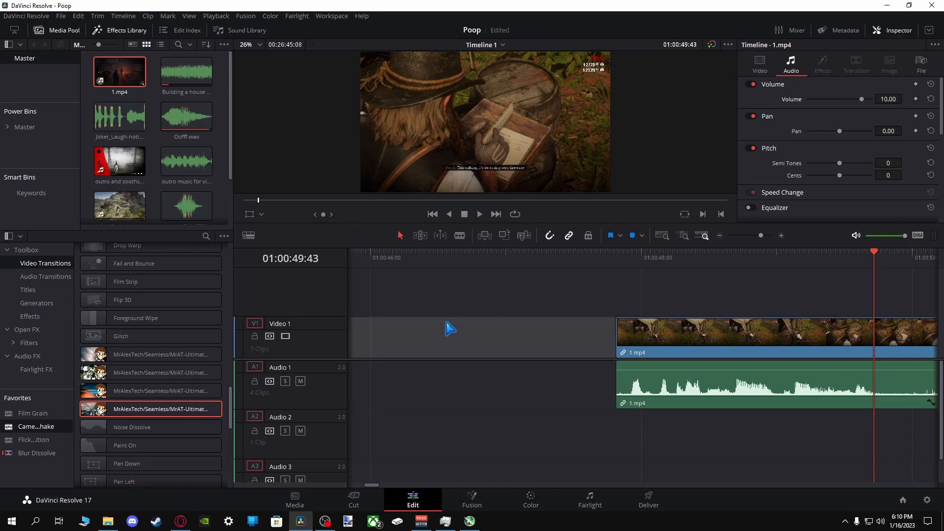
Close the gap before the dialogue section of 1.mp4 and play from 01:00:12:58 across the cut to 01:00:19:02.
key(BackSpace)
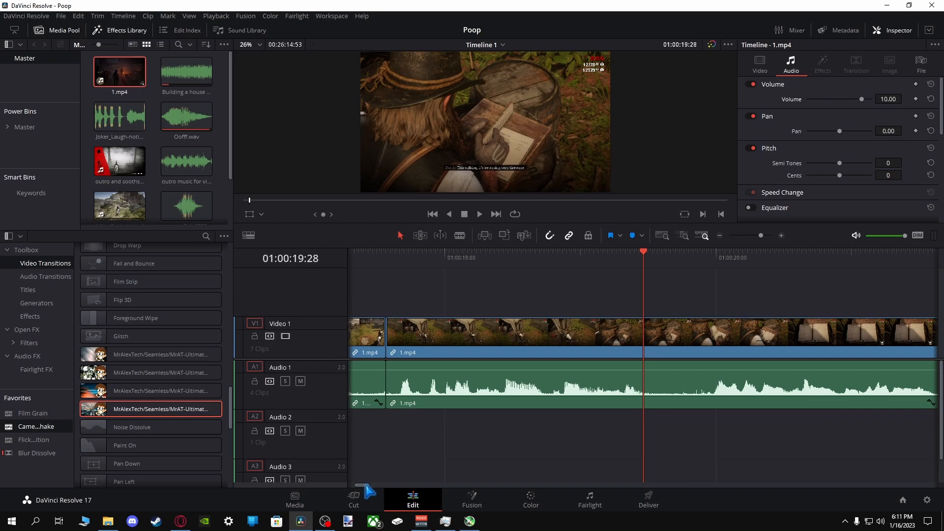
drag(365, 486, 361, 486)
click(463, 255)
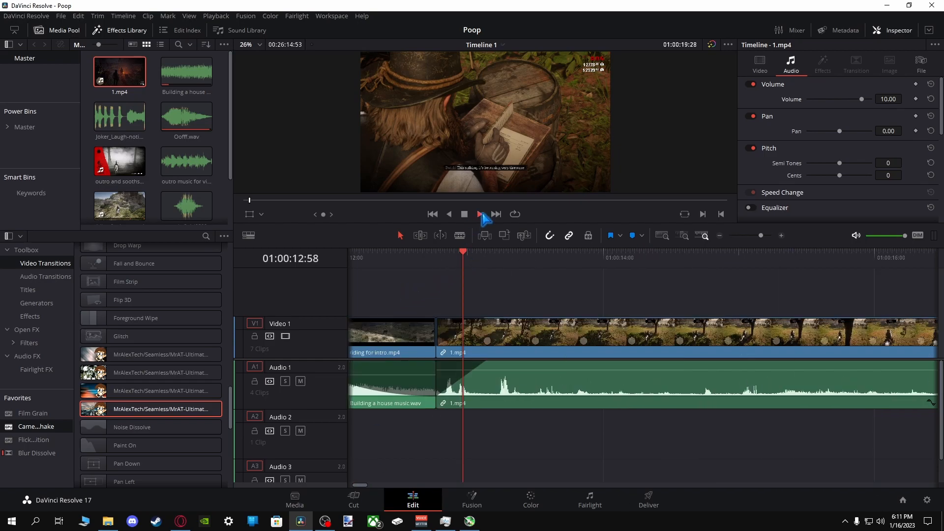
click(480, 214)
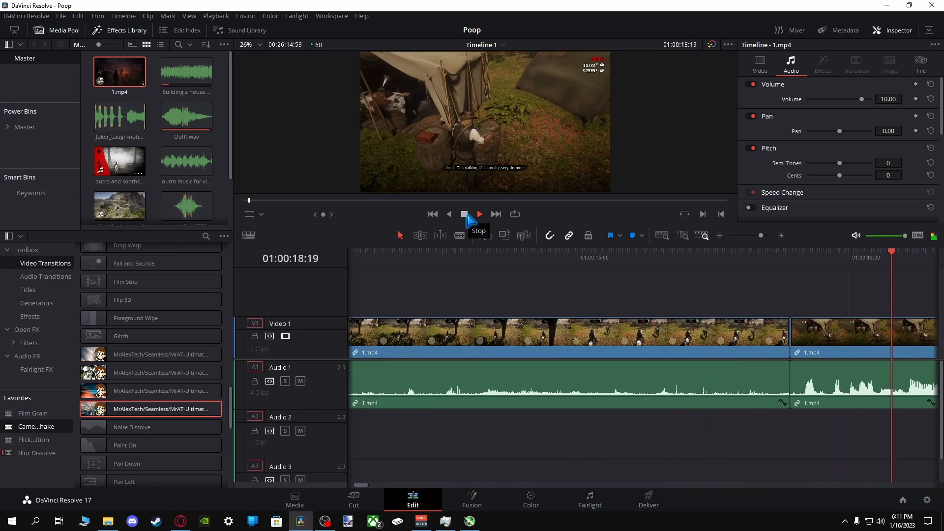
click(464, 215)
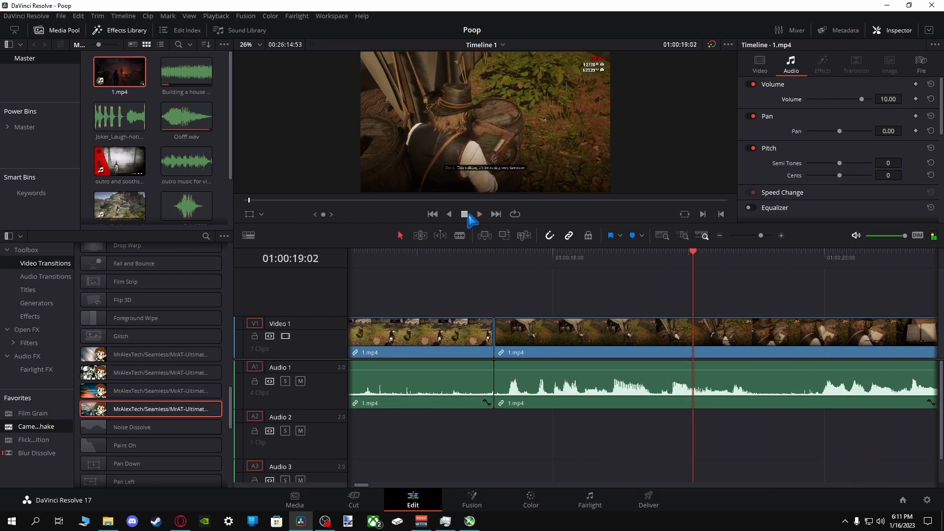
Add a Blur Dissolve transition at the cut between the riding and camp sections of 1.mp4.
click(493, 341)
scroll(127, 295, up, 10)
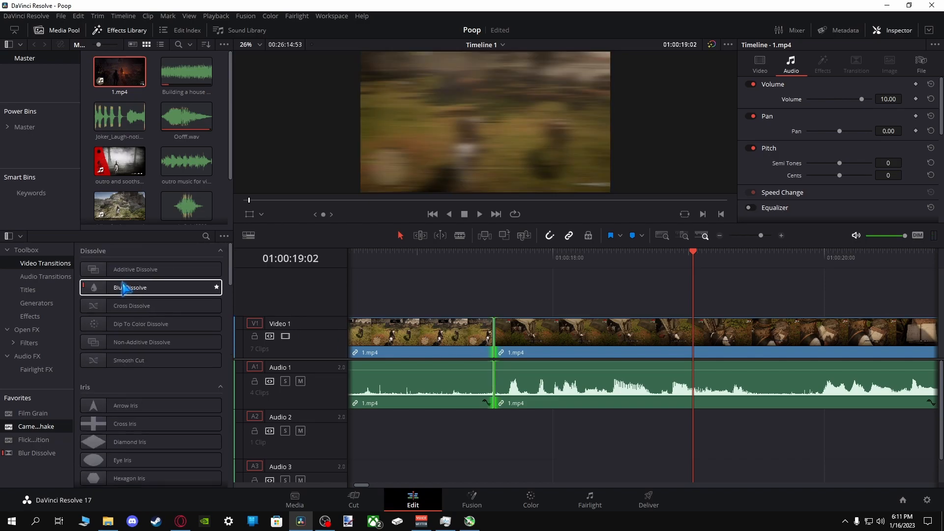
drag(124, 288, 517, 329)
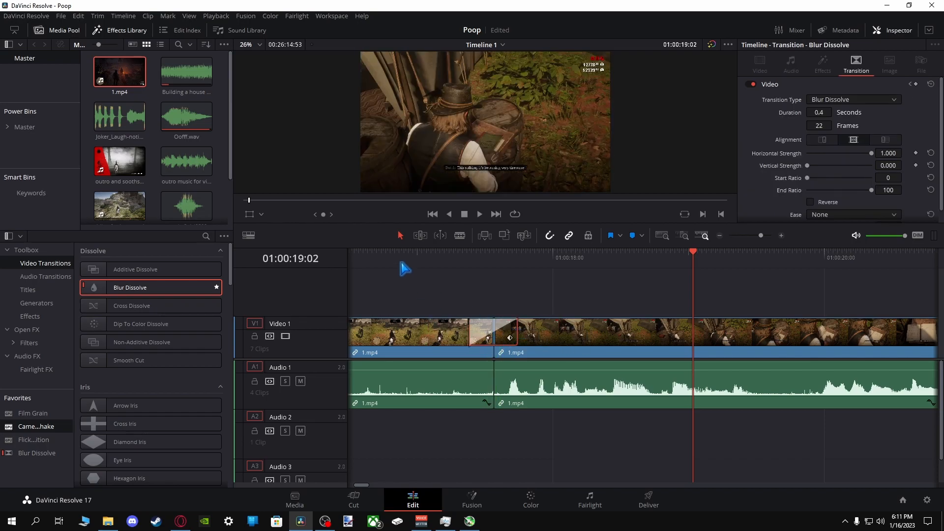
Play back the new Blur Dissolve from shortly before the cut and stop in the ledger scene at 01:00:24:13.
click(399, 262)
click(480, 214)
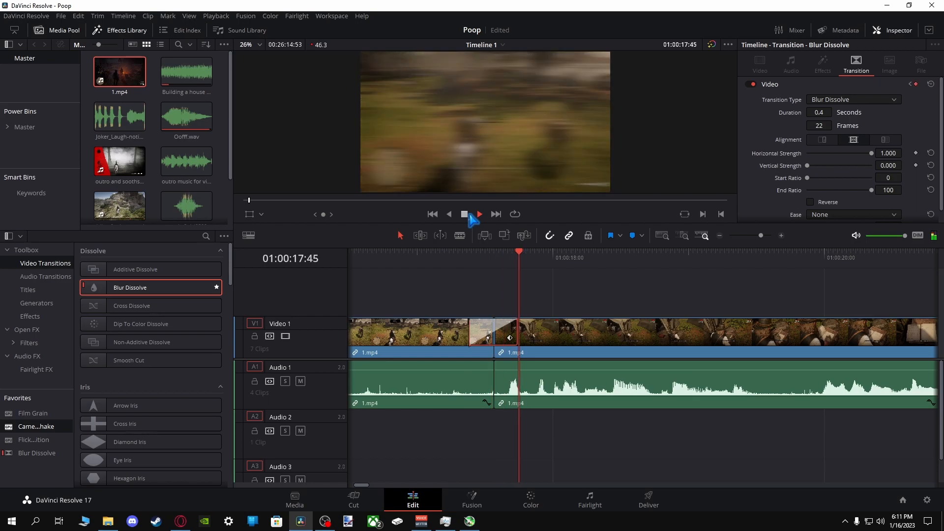
click(392, 253)
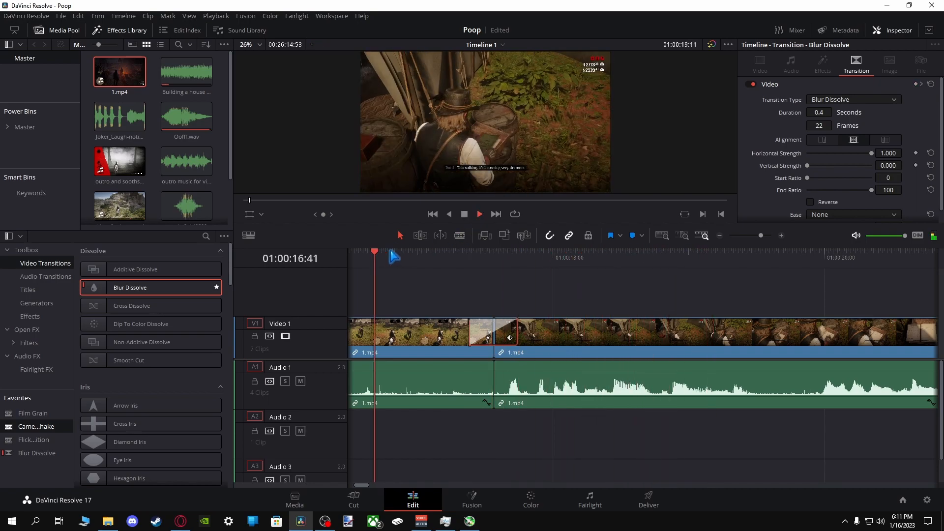
click(466, 215)
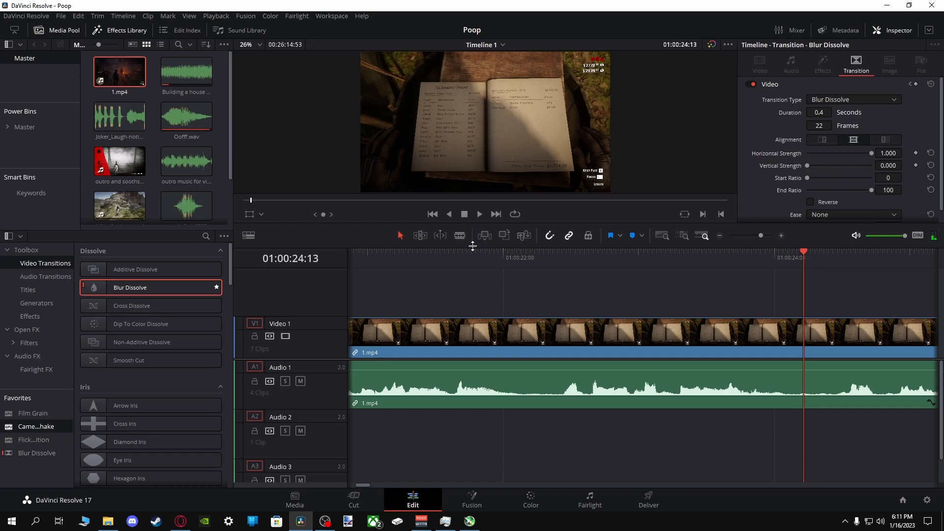
Split 1.mp4 at 01:00:22:14 and 01:00:22:16 and move only the video of that two-frame piece up to Video 2.
click(461, 236)
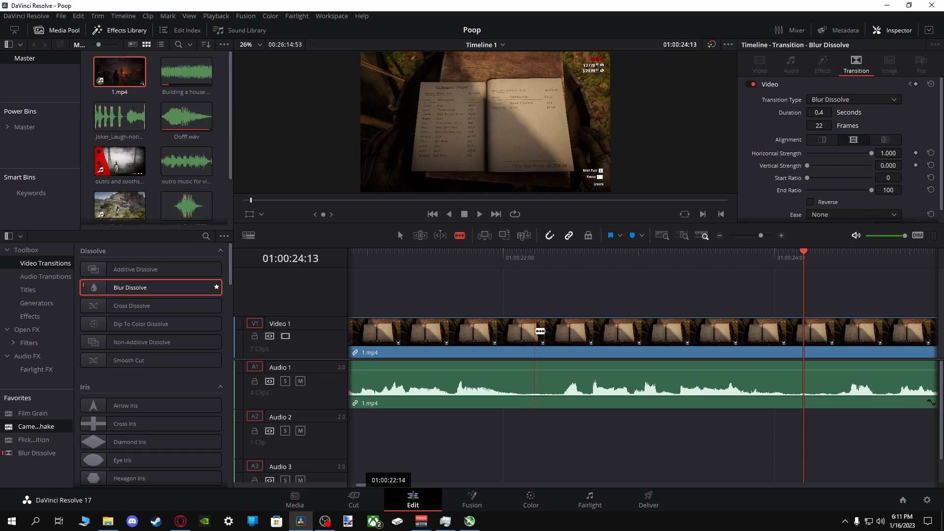
click(540, 331)
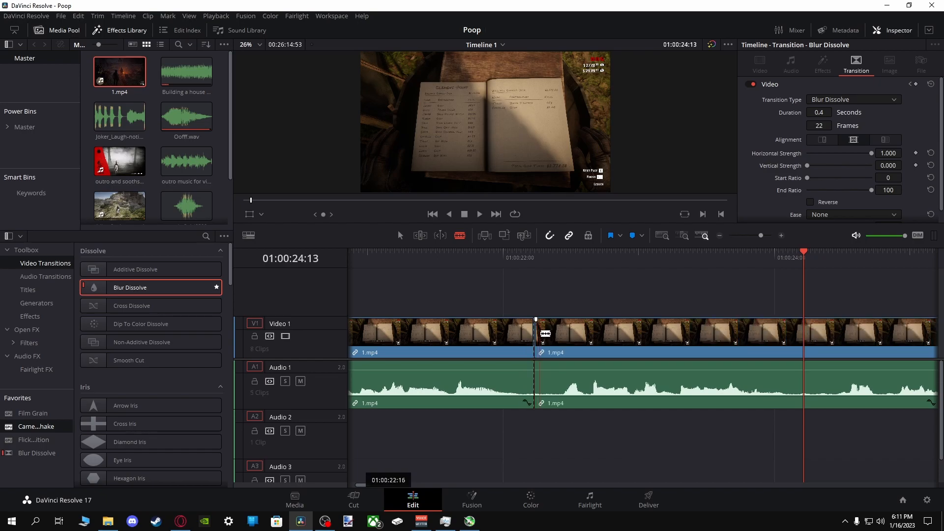
click(543, 333)
click(401, 235)
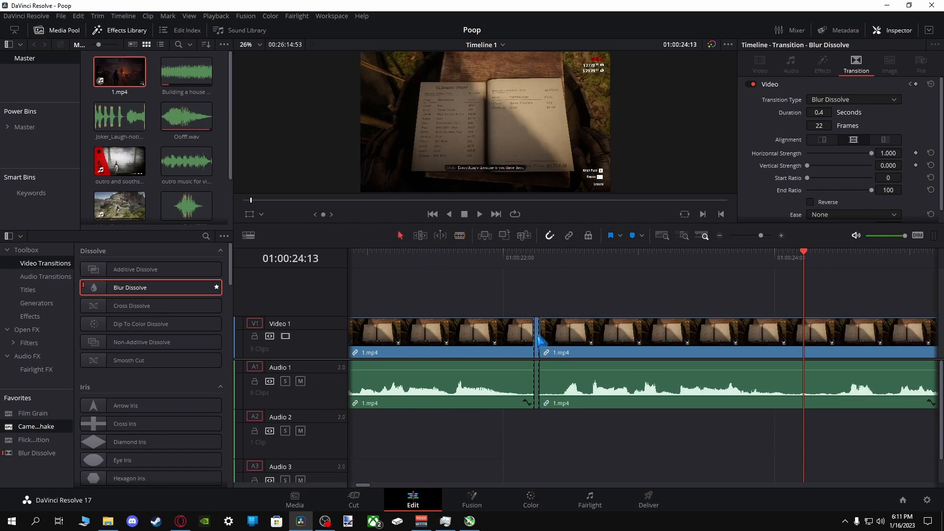
click(540, 339)
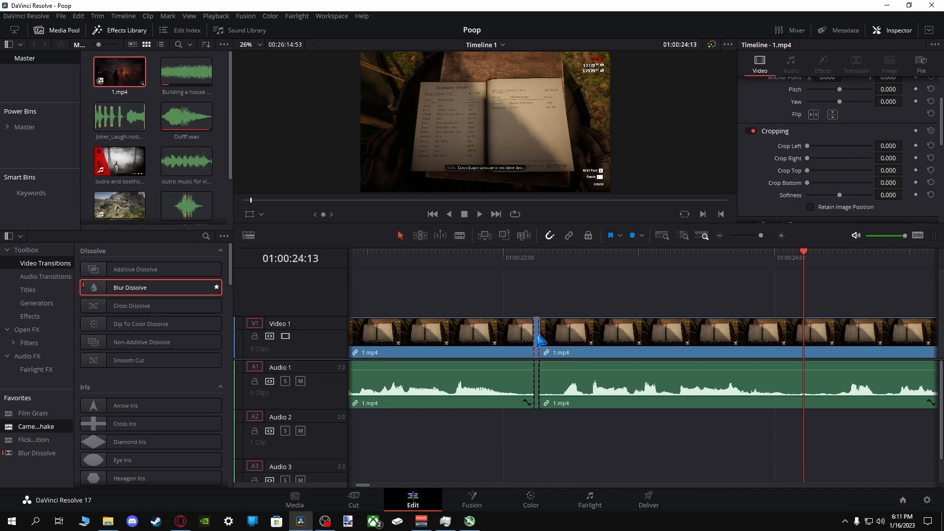
drag(540, 339, 543, 308)
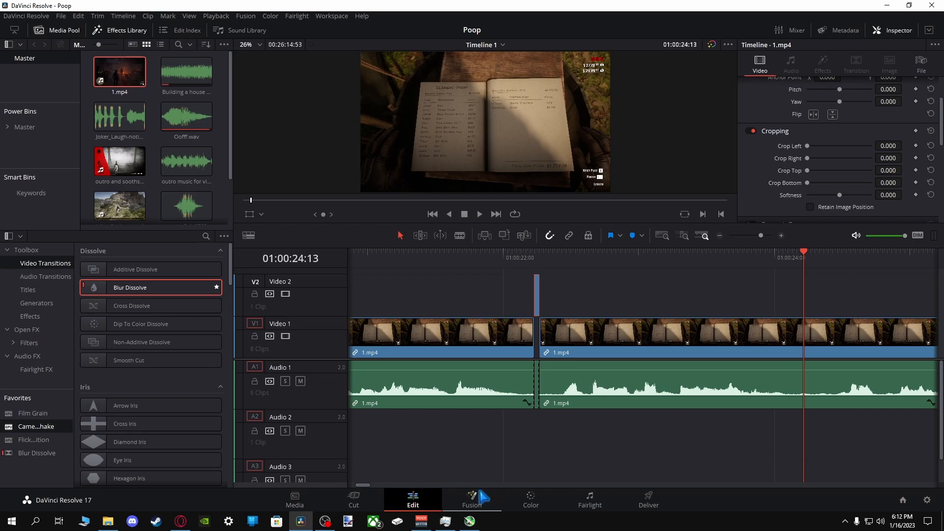
Skip ahead to 01:00:29:51, play the ledger scene in 1.mp4 and stop at 01:00:31:41.
drag(363, 486, 365, 489)
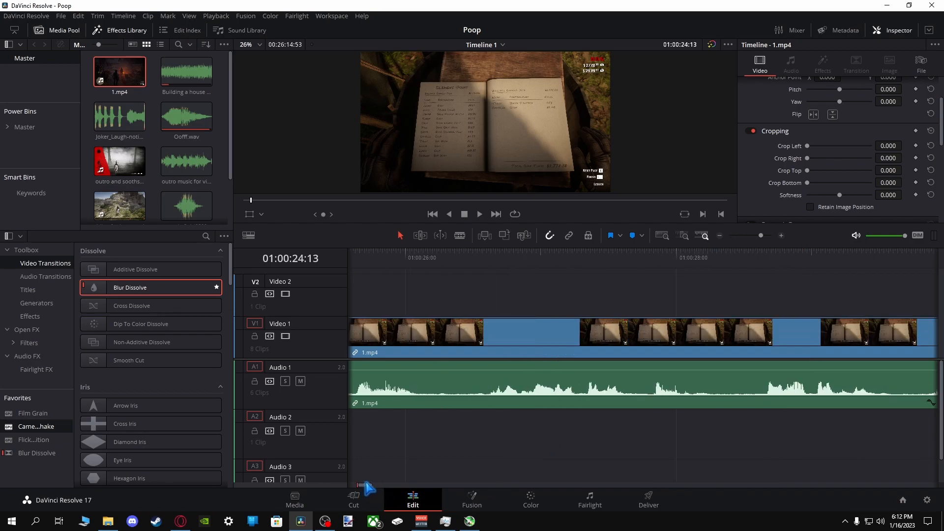
click(642, 253)
drag(645, 258, 929, 257)
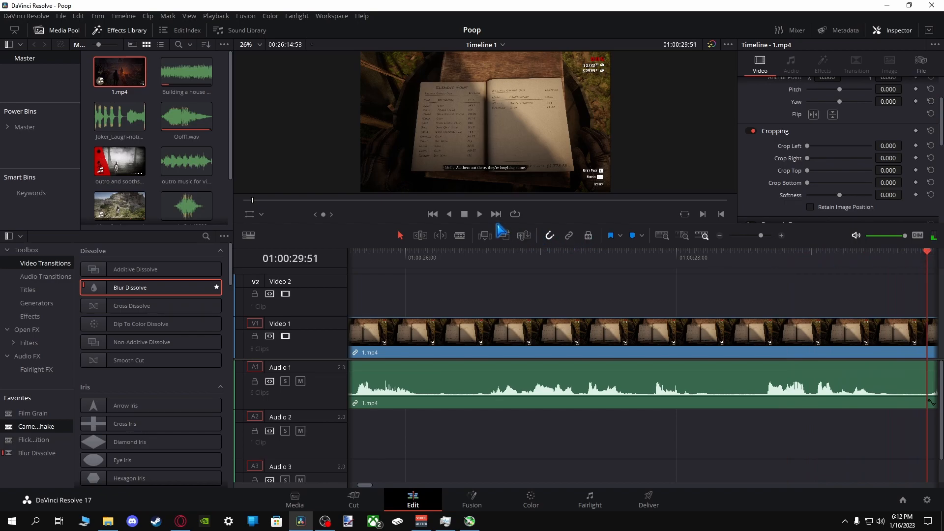
click(479, 214)
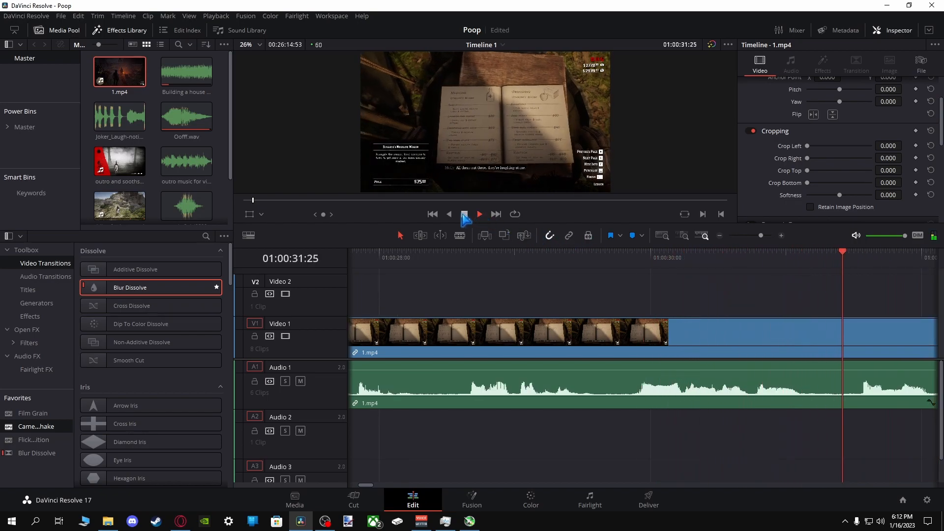
click(465, 215)
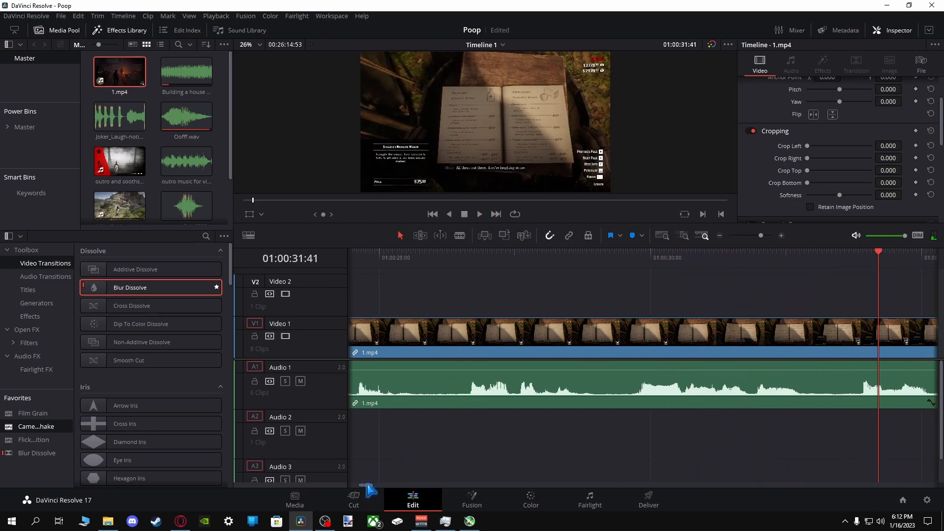
Return to 01:00:21:49, play on and place the playhead at the start of the short Video 2 clip at 01:00:22:14.
drag(367, 485, 363, 486)
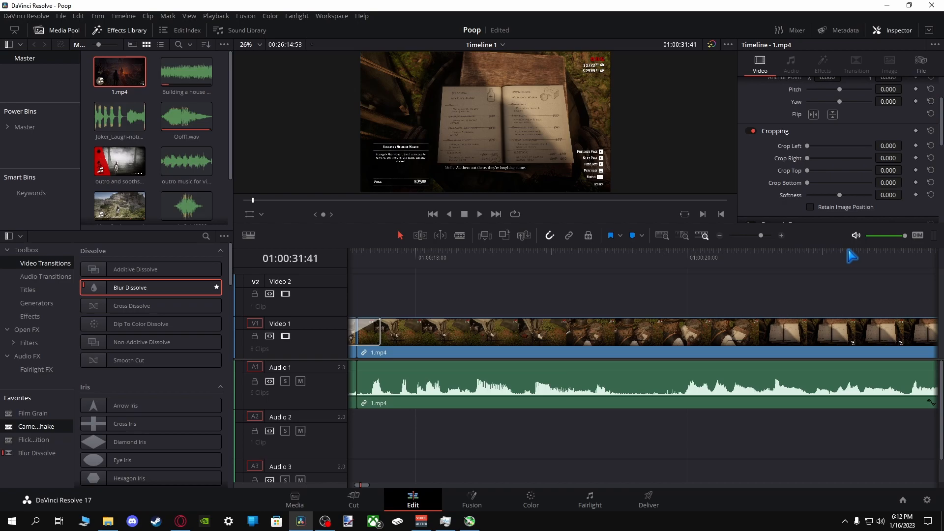
click(934, 257)
click(478, 215)
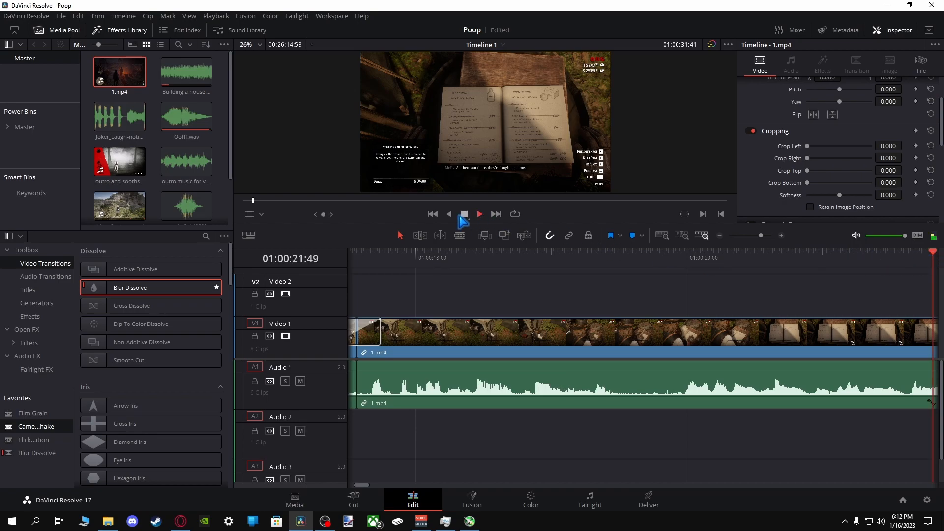
key(ctrl+b)
key(space)
click(689, 258)
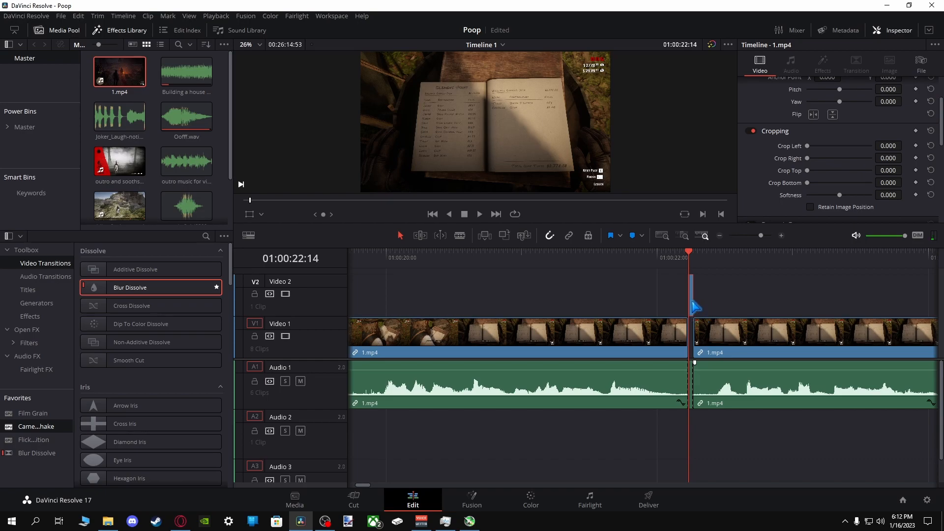
Turn the two-frame clip on Video 2 into a freeze frame in its clip speed settings.
right_click(691, 275)
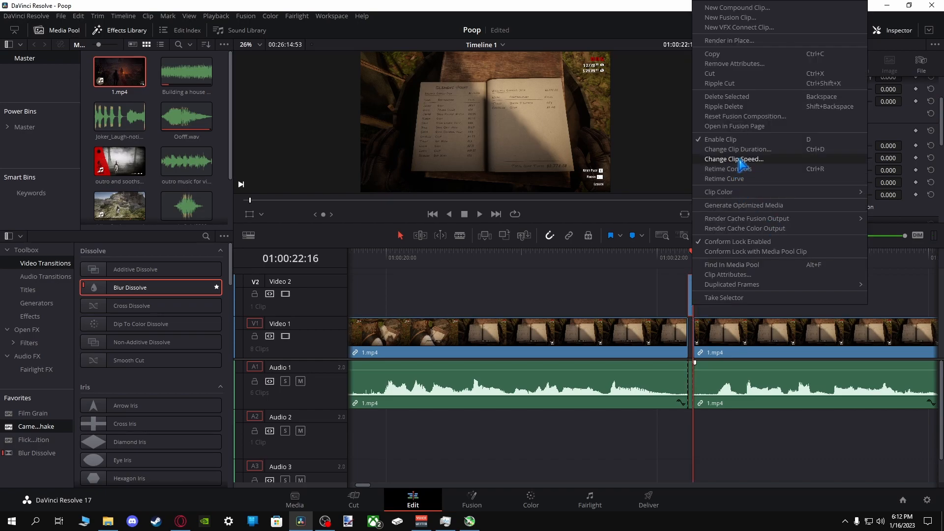
click(738, 159)
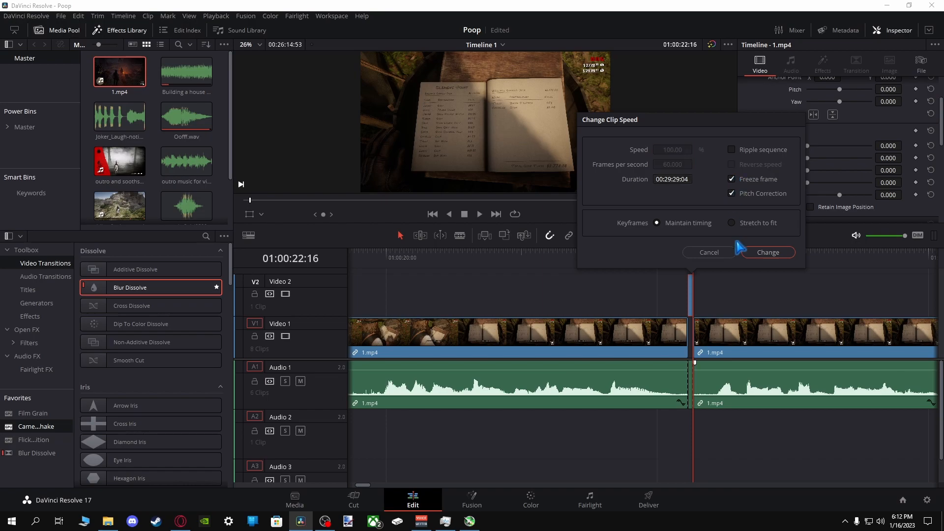
click(769, 252)
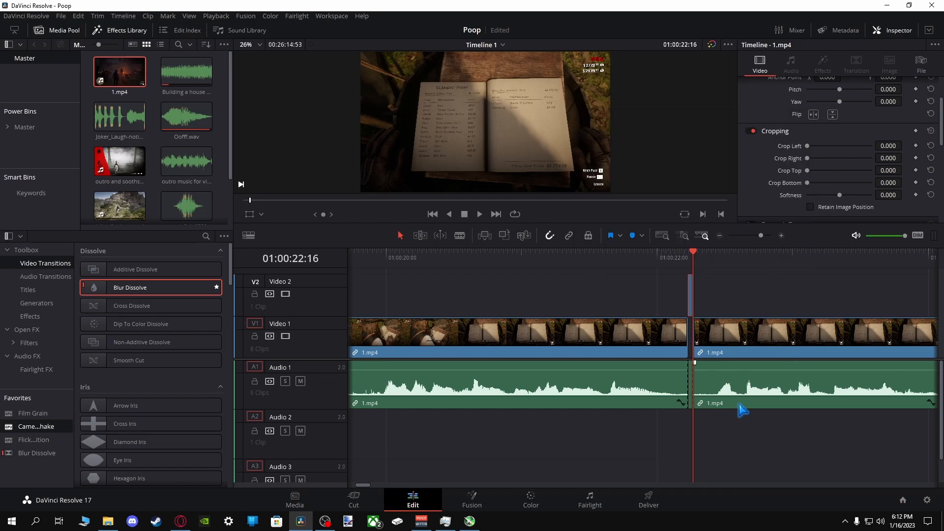
Change the duration of the freeze-frame clip on Video 2 to the 5-second preset.
right_click(694, 299)
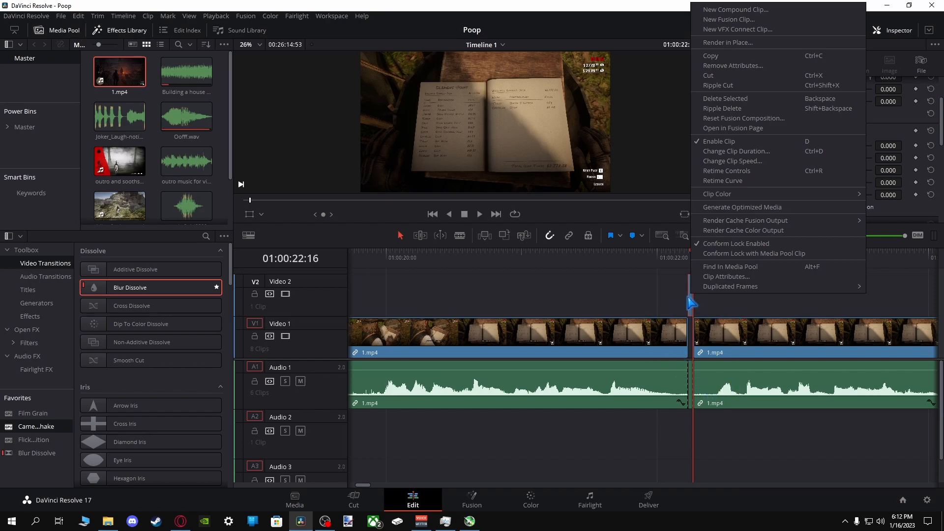
click(685, 291)
click(692, 285)
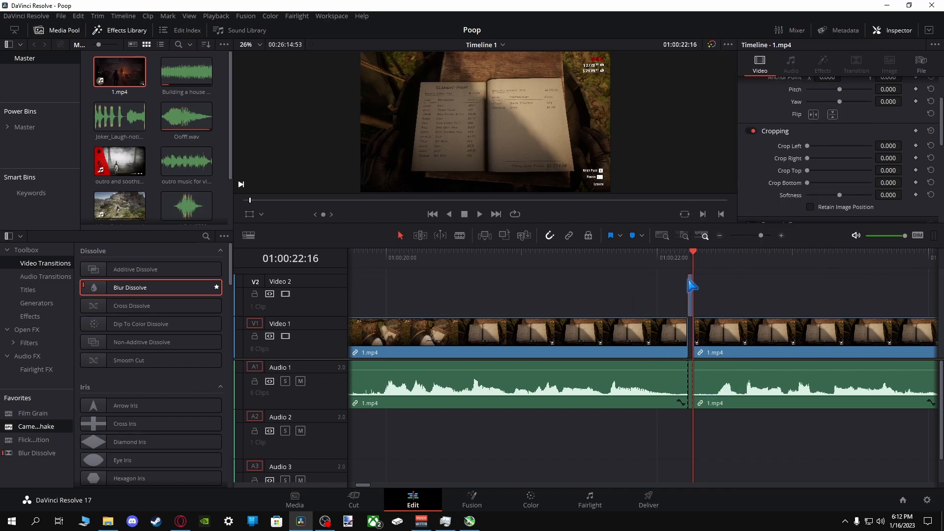
right_click(694, 301)
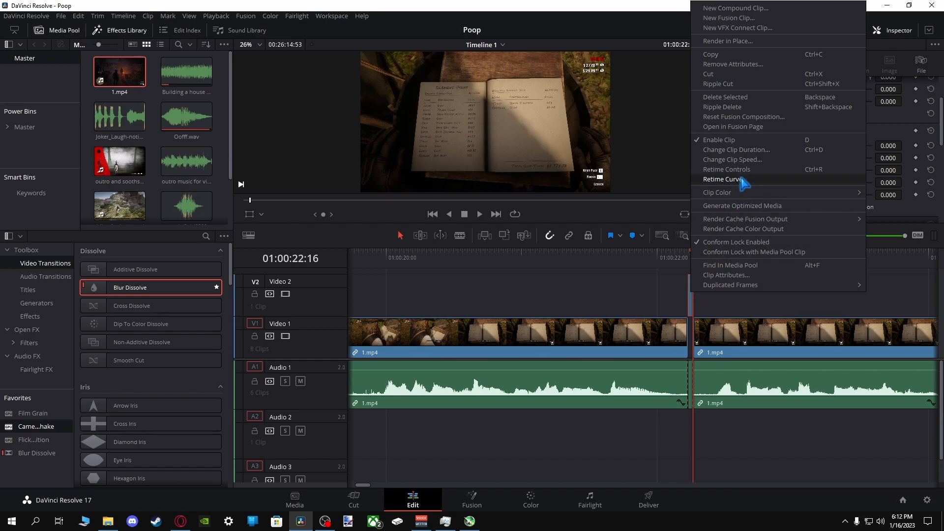
click(745, 150)
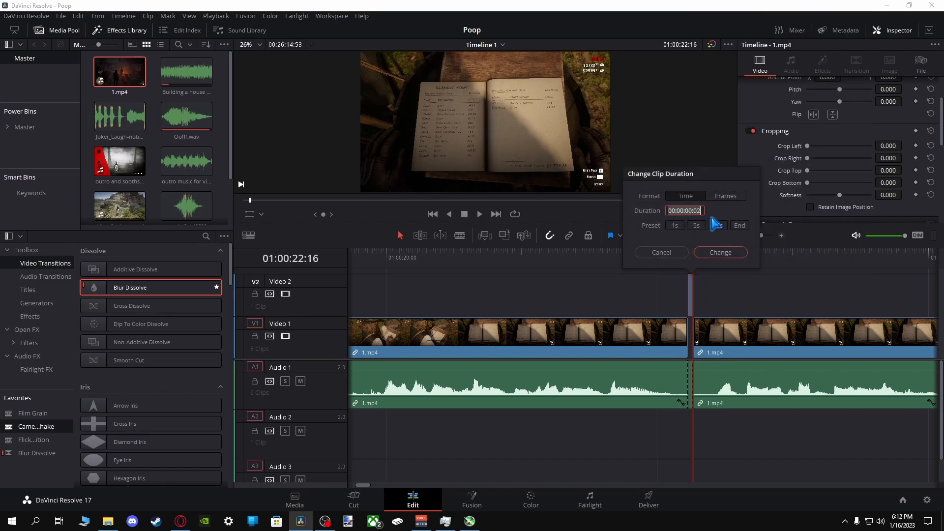
click(696, 226)
click(720, 253)
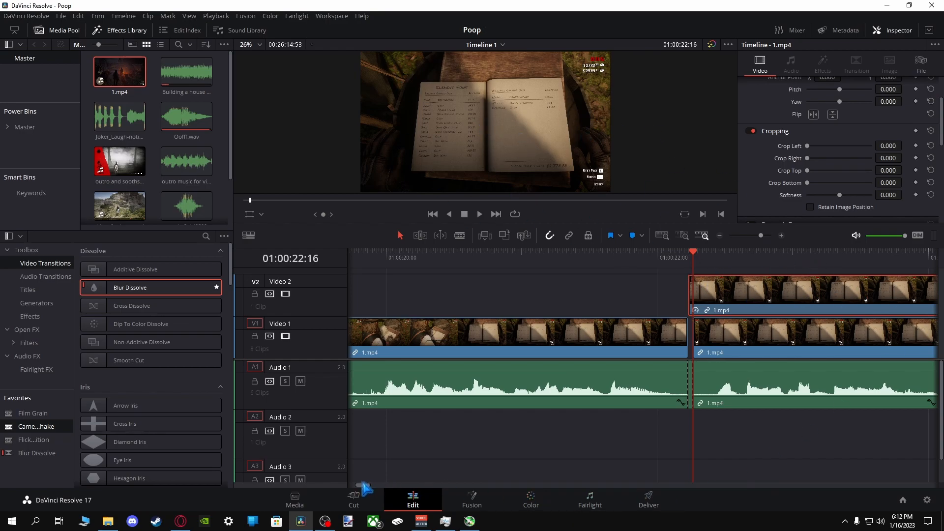
drag(365, 486, 357, 487)
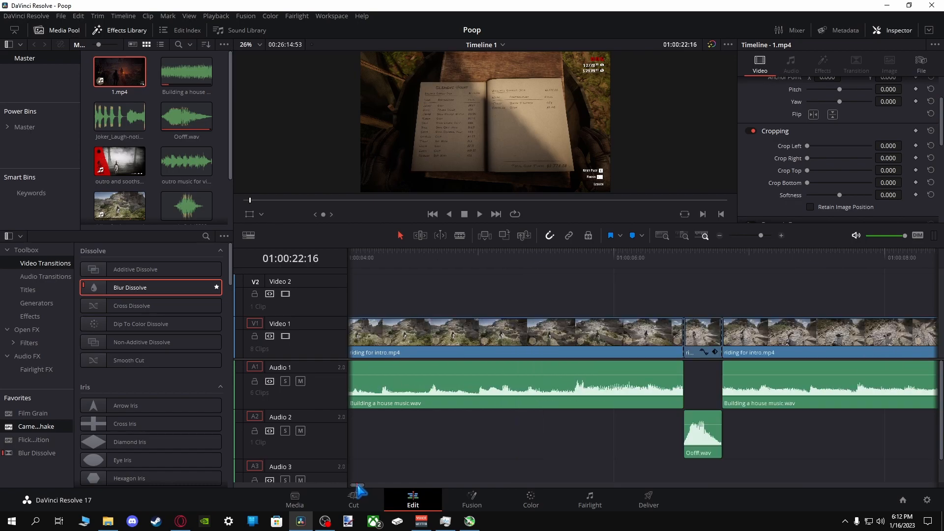
click(719, 236)
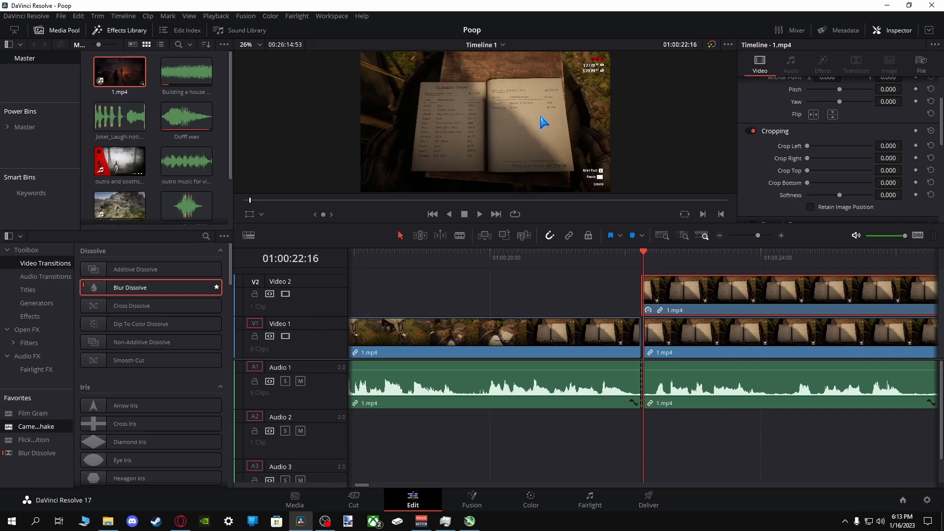
click(722, 342)
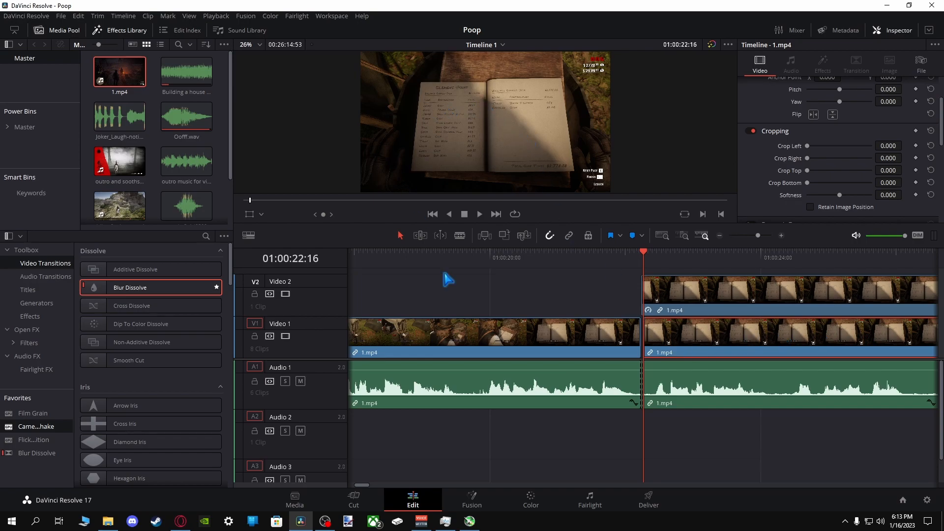
click(709, 288)
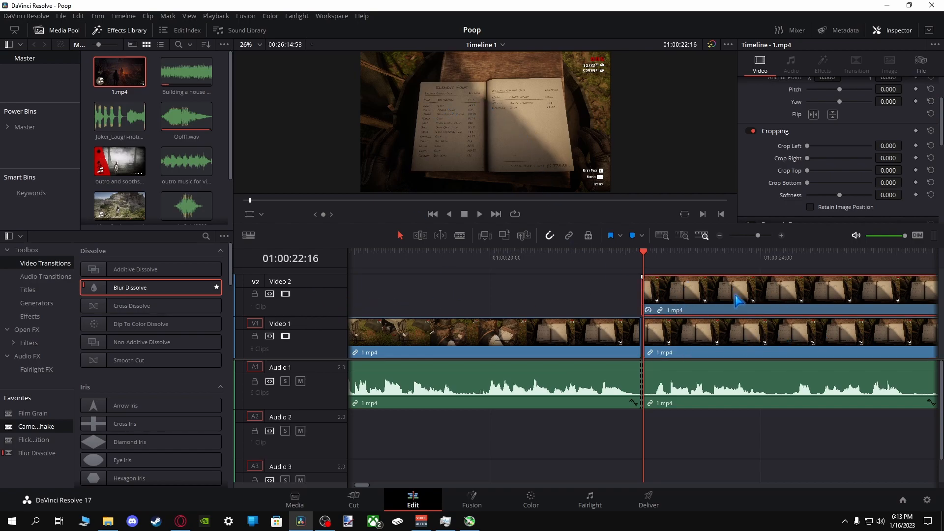
click(726, 339)
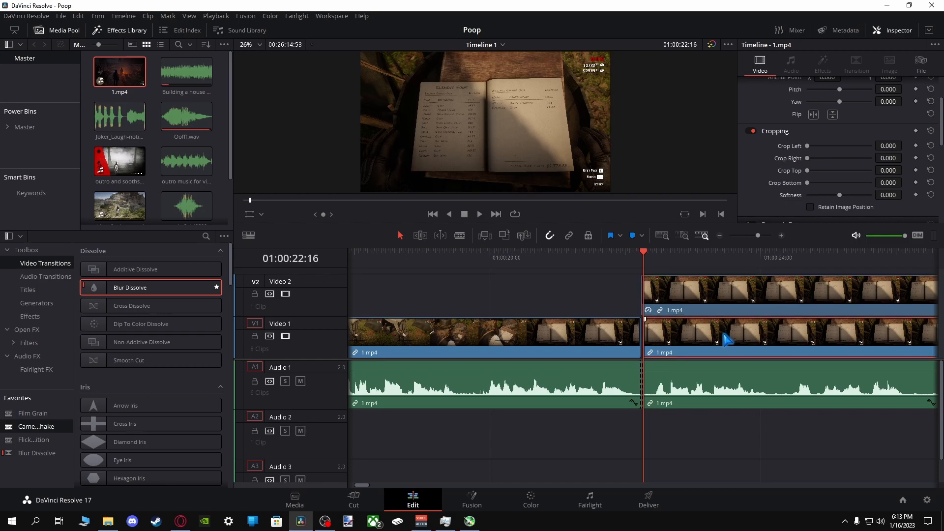
click(698, 296)
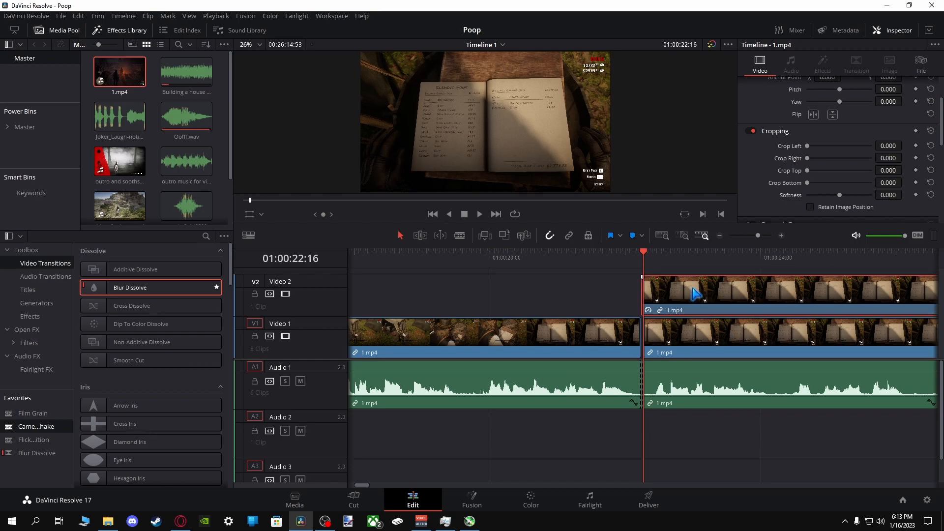
Add Zoom and Position keyframes to the freeze-frame clip on Video 2 at its start, 01:00:22:14.
click(640, 253)
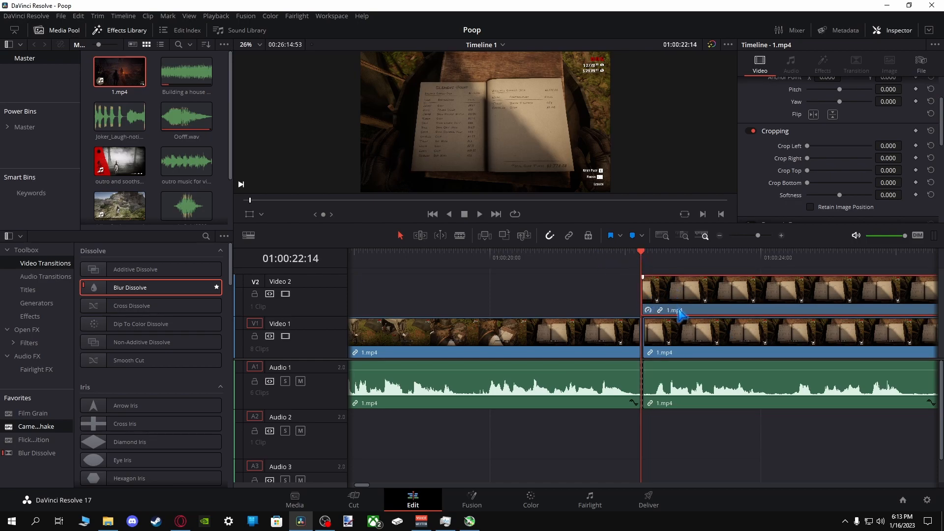
click(684, 342)
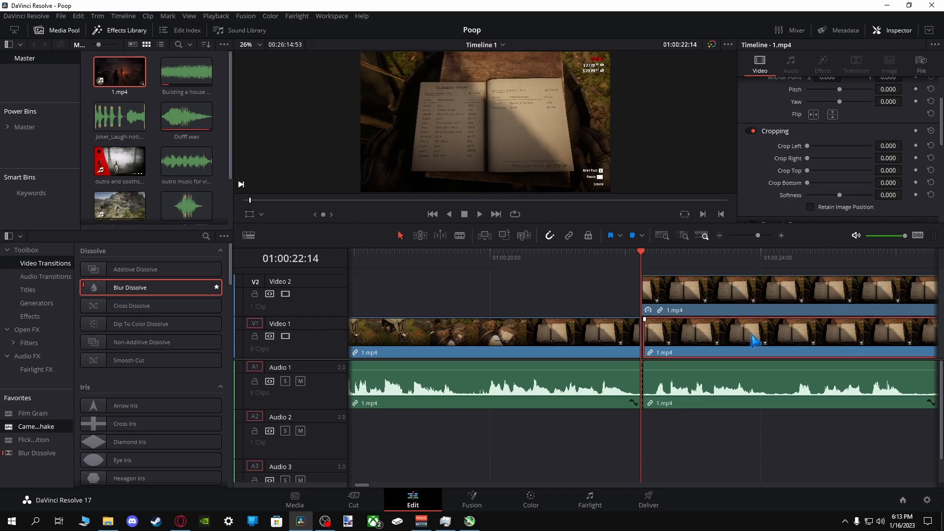
click(670, 294)
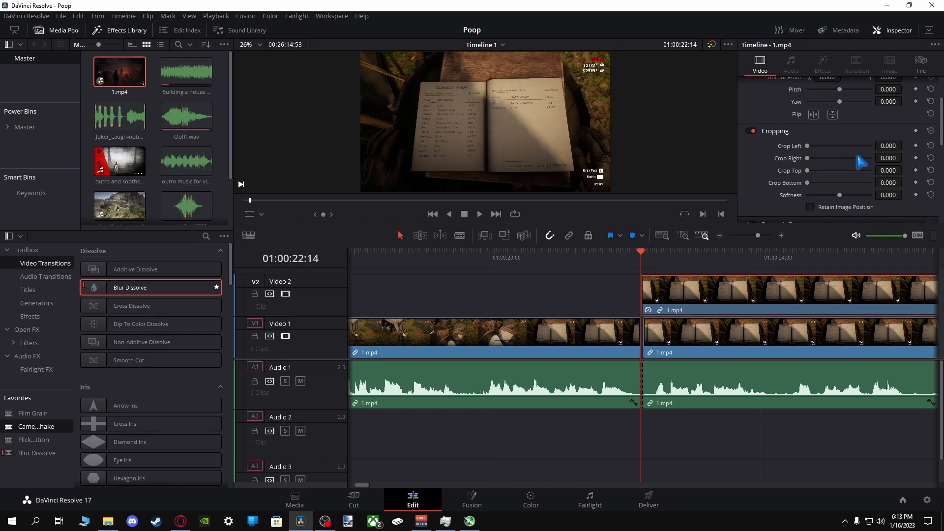
scroll(853, 157, up, 3)
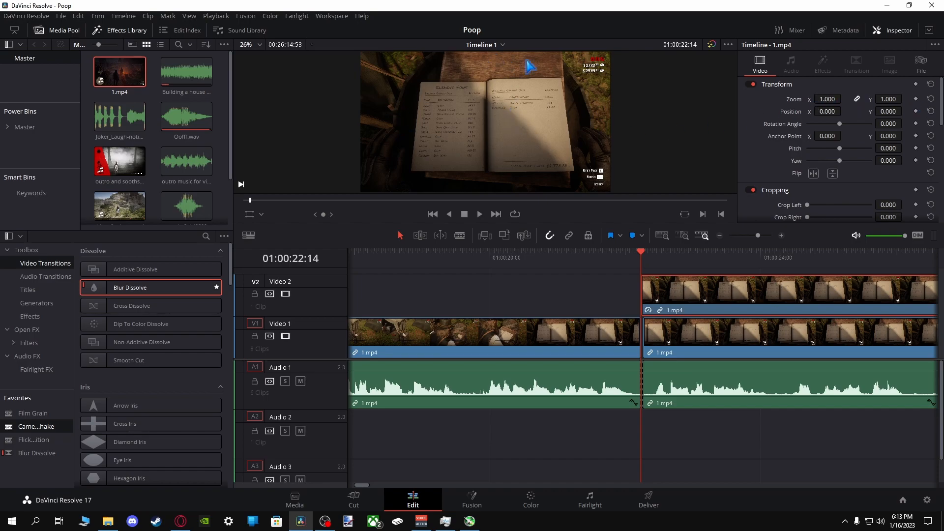
click(916, 112)
Review the freeze-frame section by scrubbing between its start and end, then play it from the preceding clip and stop at 01:00:26:18.
drag(642, 253, 928, 252)
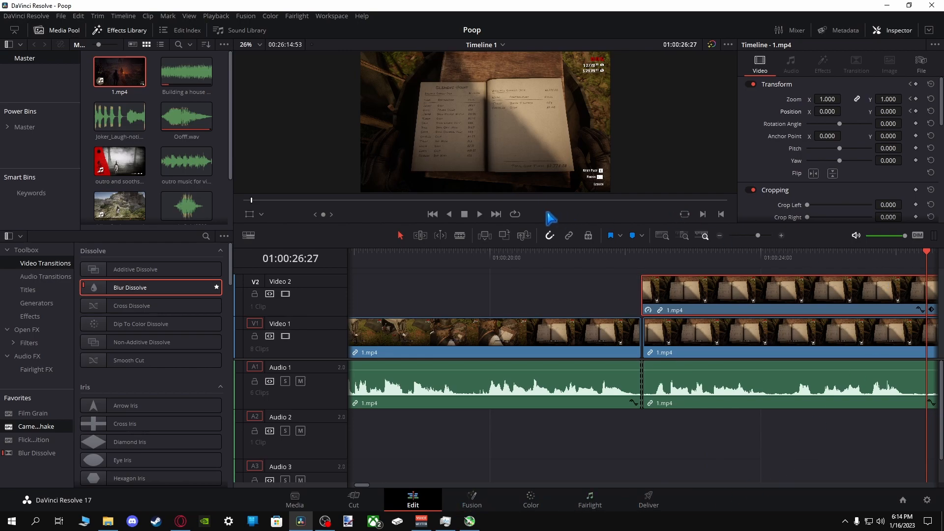
click(479, 213)
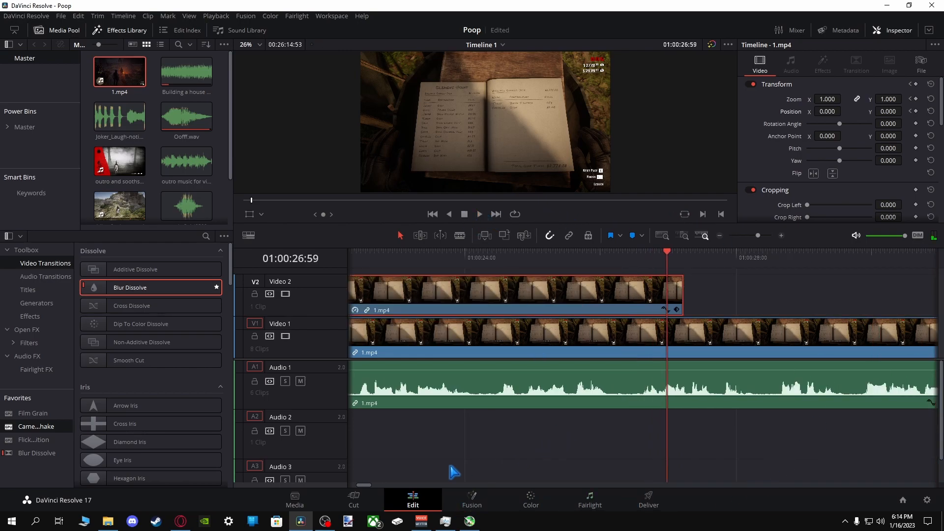
drag(365, 490, 362, 489)
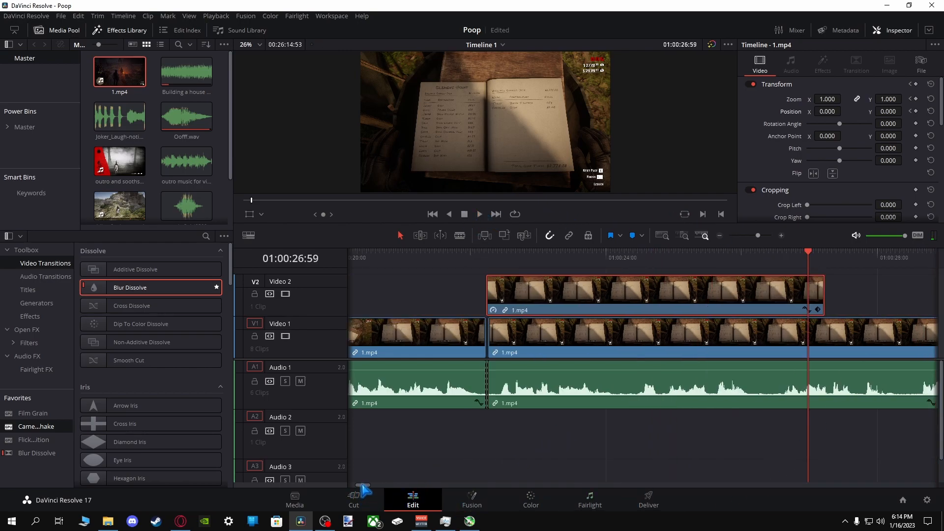
click(488, 252)
drag(488, 256, 486, 256)
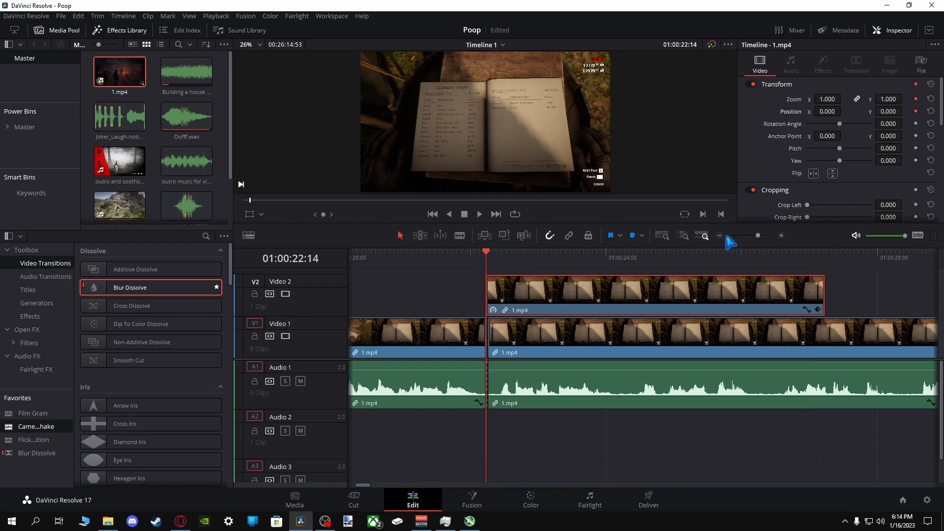
click(732, 257)
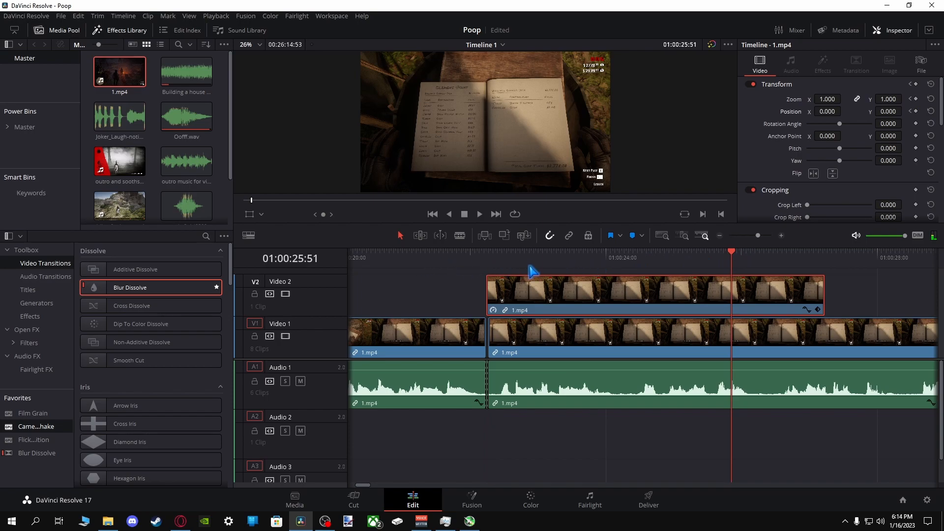
drag(578, 255, 829, 262)
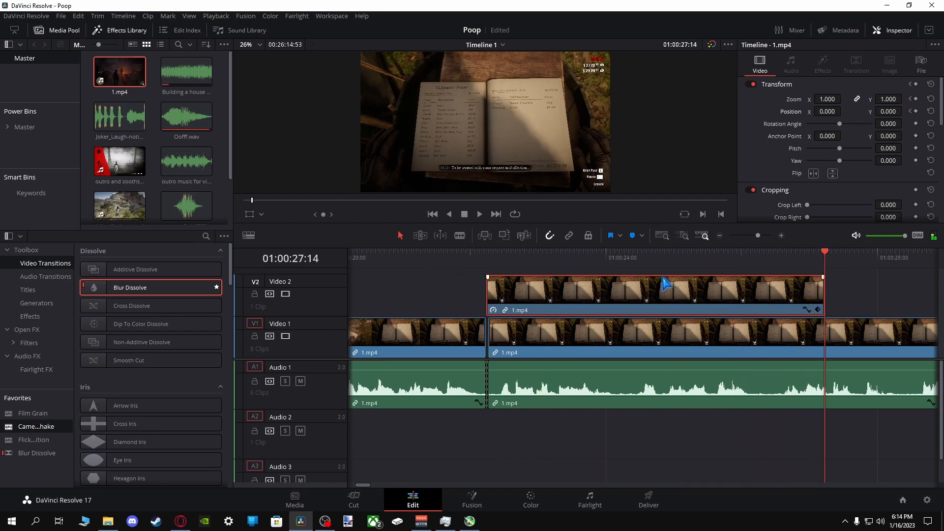
click(360, 261)
click(479, 214)
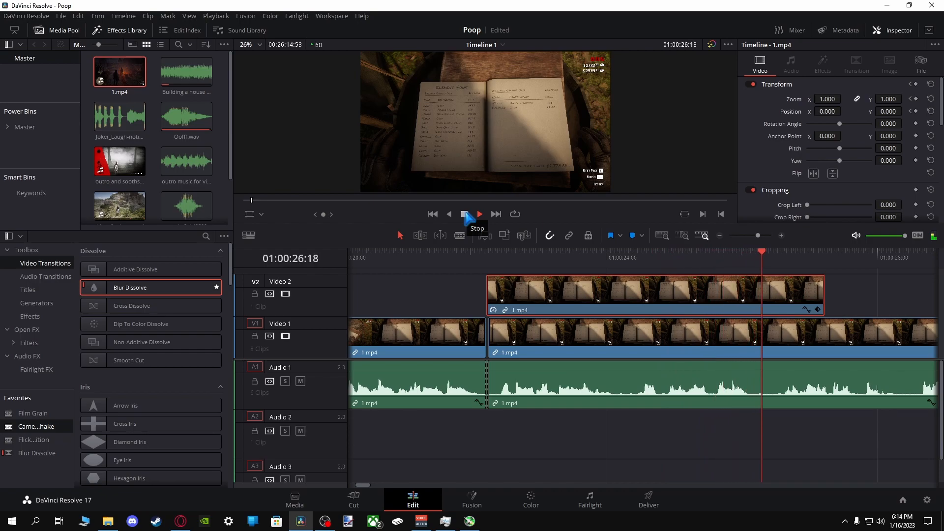
click(465, 214)
Split the freeze-frame clip on Video 2 at 01:00:26:07 and delete the part after the cut.
click(750, 255)
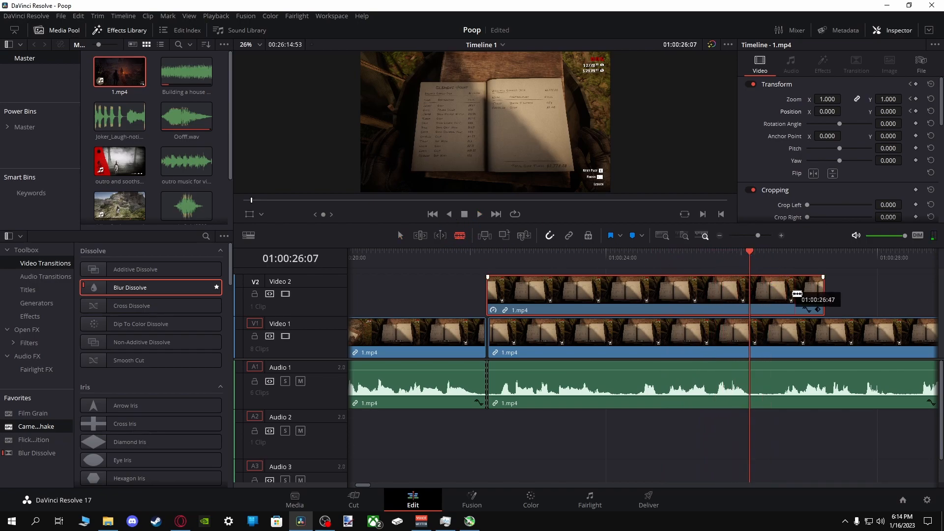
click(749, 294)
click(401, 236)
click(789, 303)
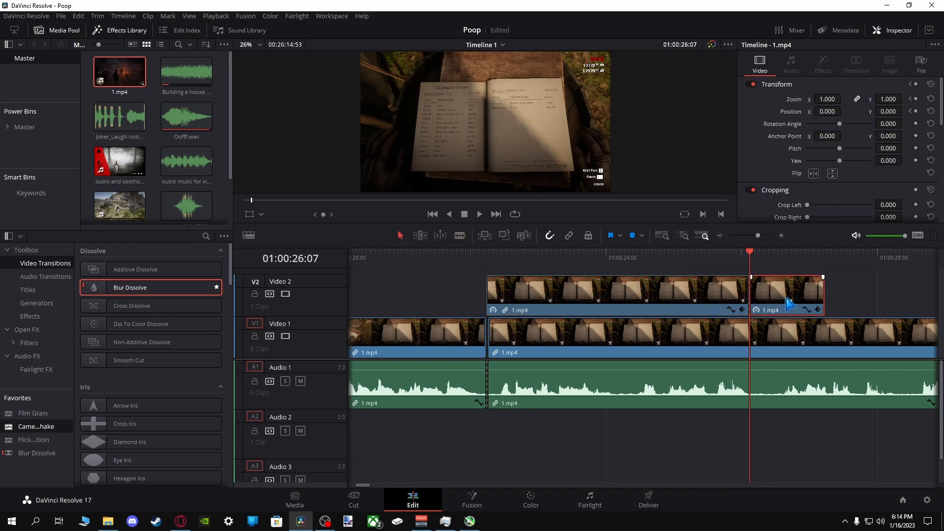
key(Delete)
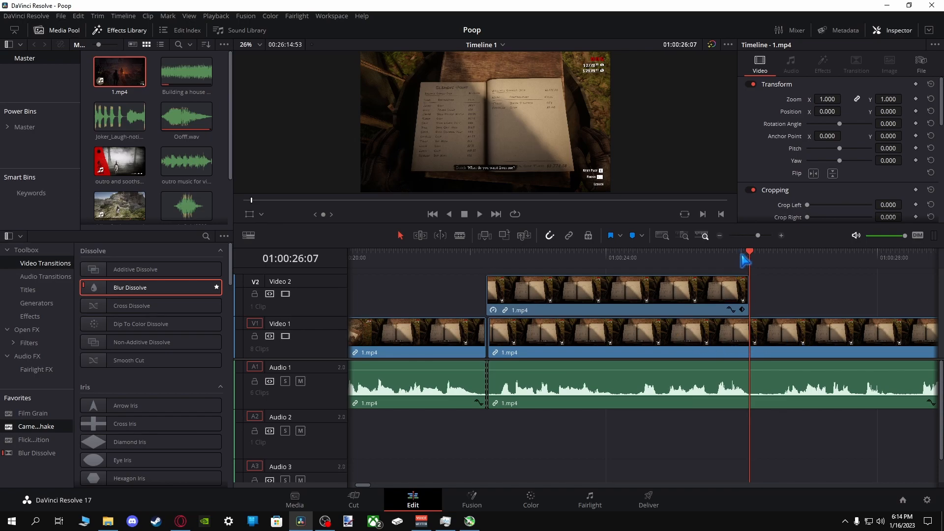
Turn off snapping and add Zoom and Position keyframes to the freeze-frame clip at 01:00:26:02.
click(550, 235)
click(743, 255)
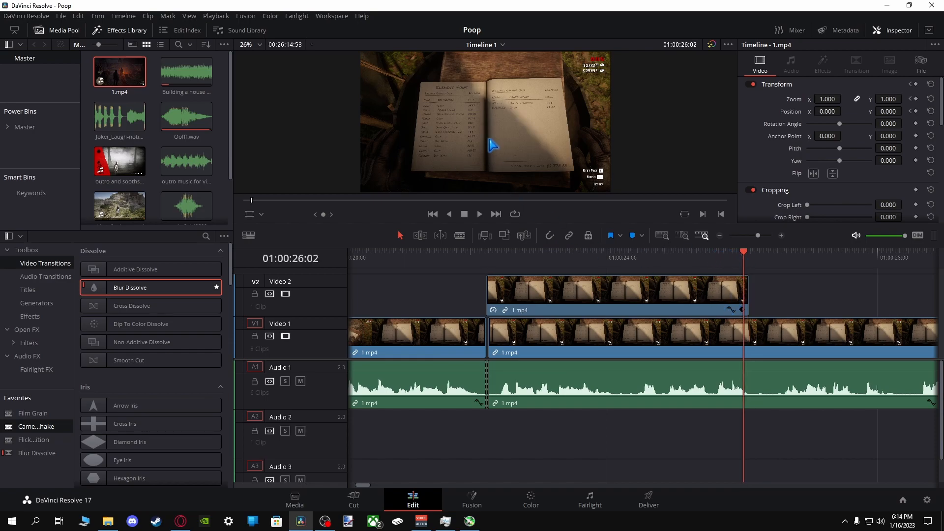
click(711, 309)
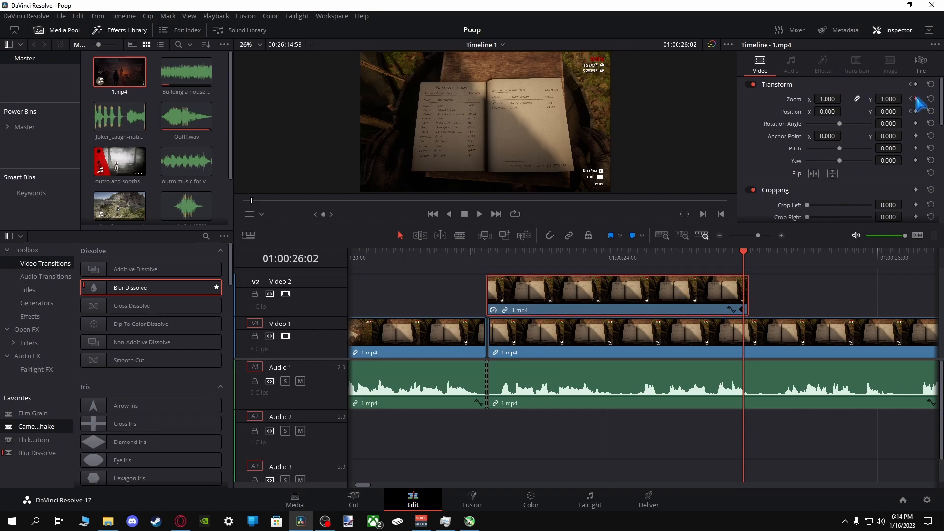
click(916, 111)
Set the freeze frame's end keyframes to Zoom 1.620 and Position X -31, Y 34, checking the ledger in an enlarged preview.
double_click(826, 99)
text(1.2)
key(Return)
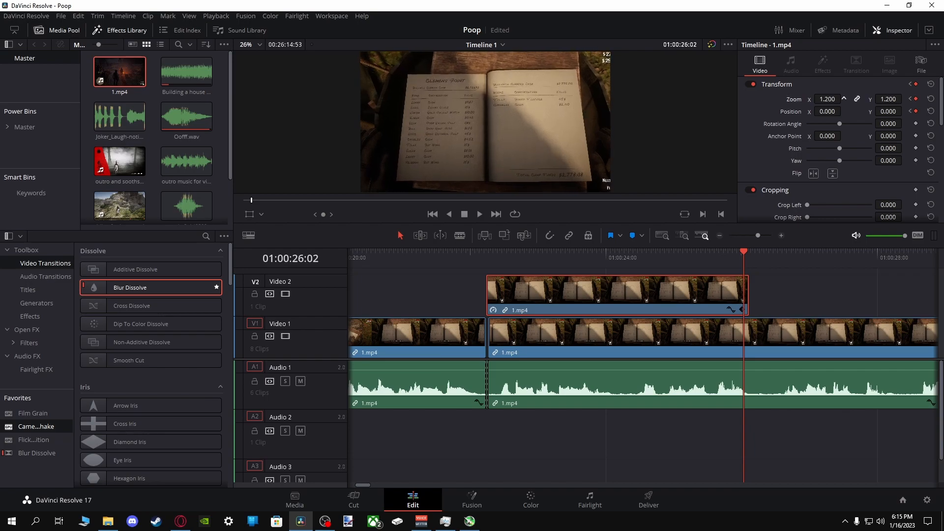
mouse_move(828, 99)
mouse_down()
mouse_move(844, 98)
mouse_move(836, 99)
mouse_up()
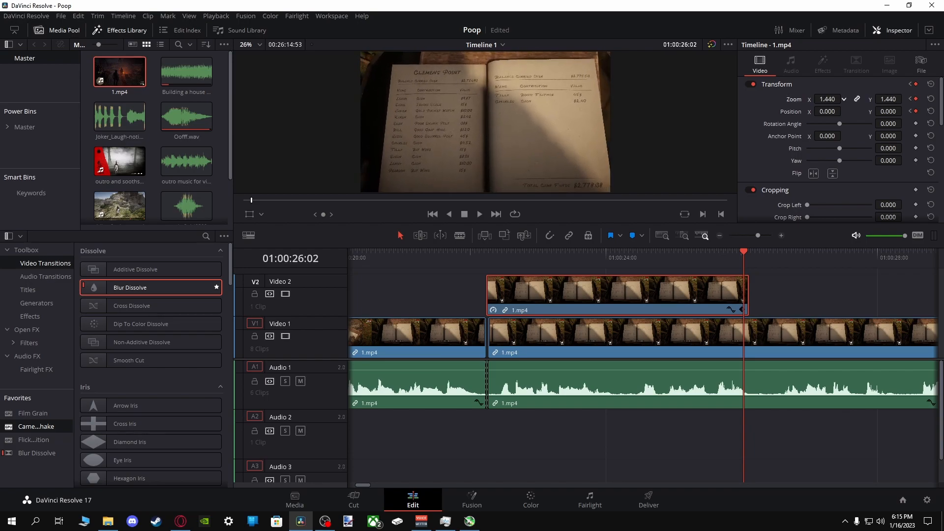
drag(888, 113, 892, 118)
drag(828, 111, 819, 111)
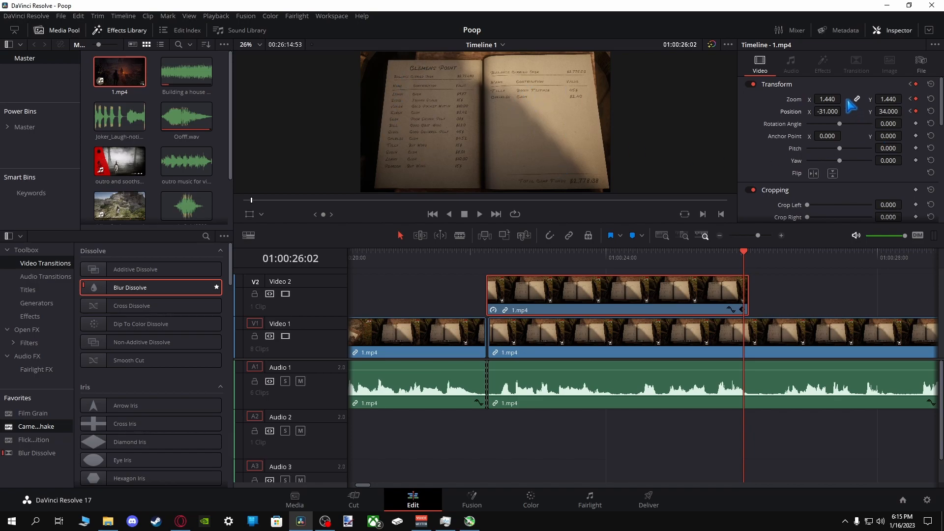
drag(828, 99, 844, 99)
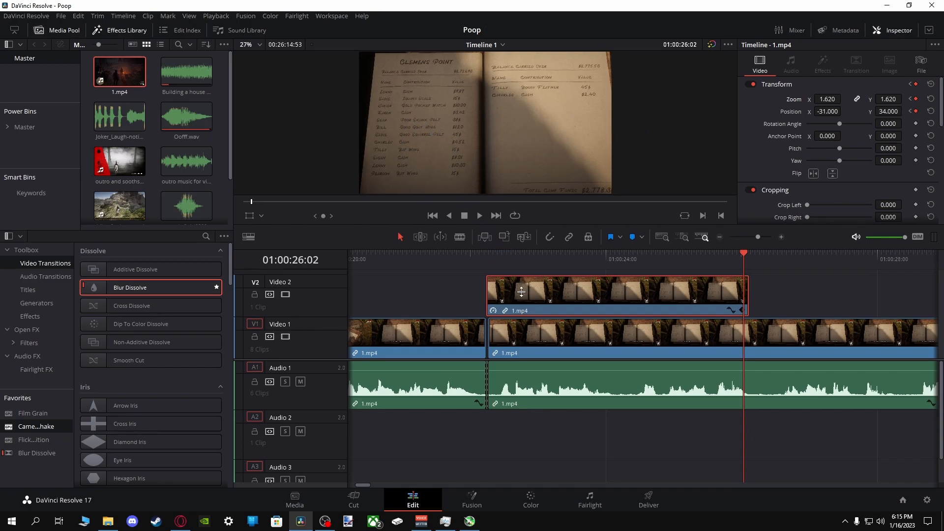
drag(511, 247, 511, 374)
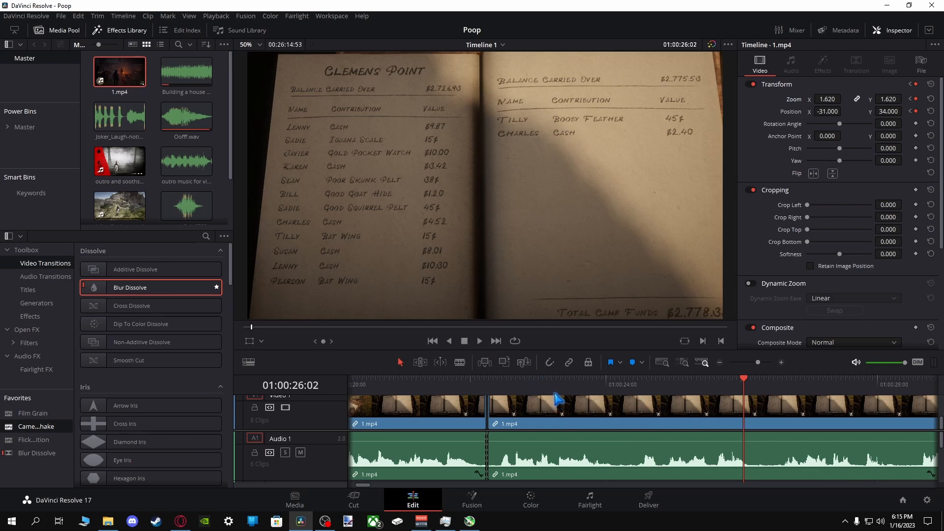
drag(566, 349, 569, 217)
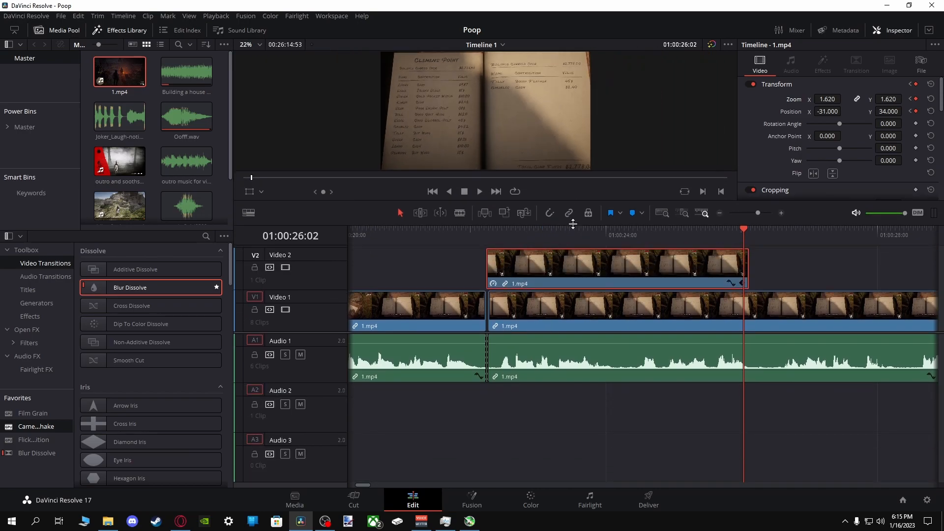
With snapping on, split the Video 1 clip at 01:00:26:07 and delete the section beneath the freeze frame.
click(386, 230)
click(460, 213)
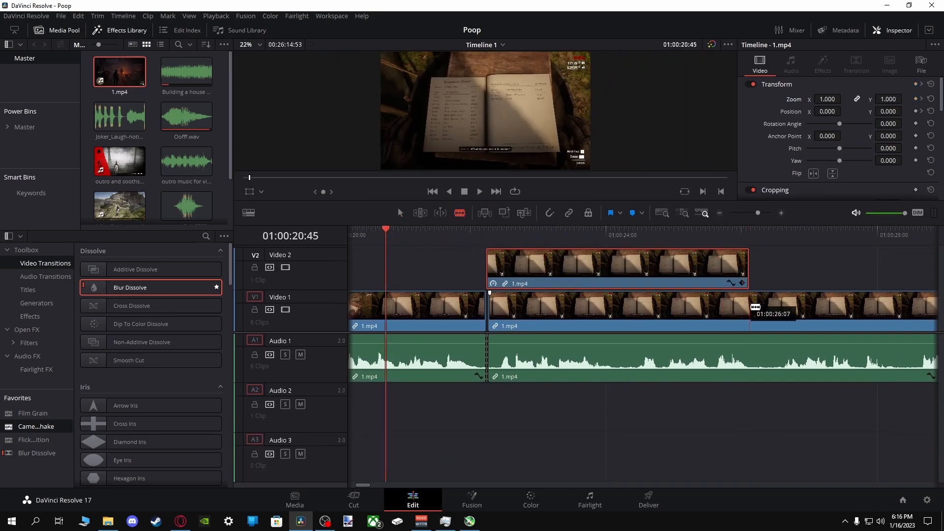
click(550, 213)
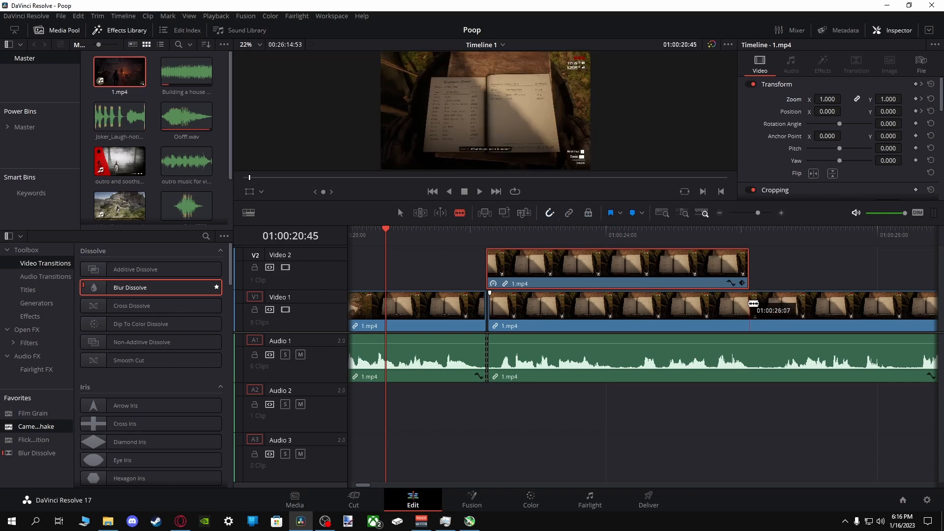
click(748, 304)
key(a)
click(633, 322)
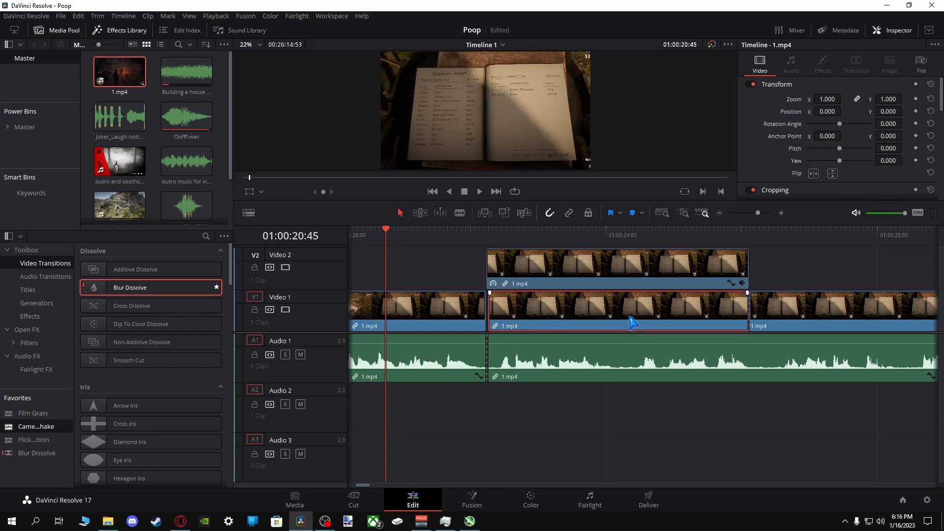
key(Delete)
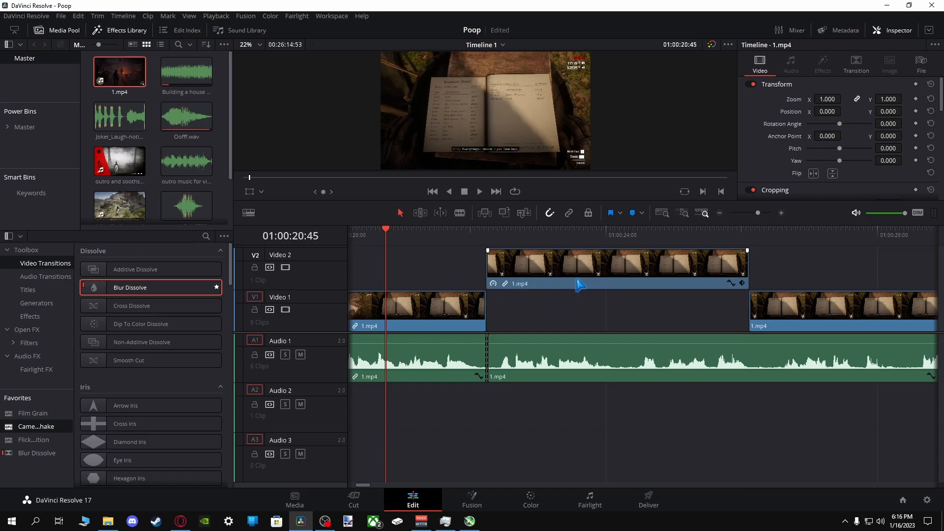
Save the project and play the freeze-frame section from 01:00:20:45, stopping at 01:00:30:38.
key(ctrl+s)
click(480, 192)
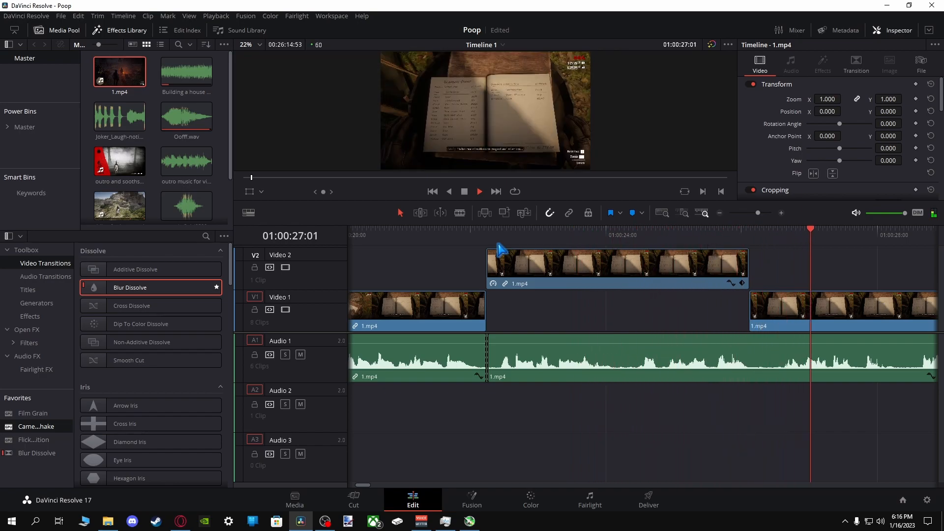
click(464, 192)
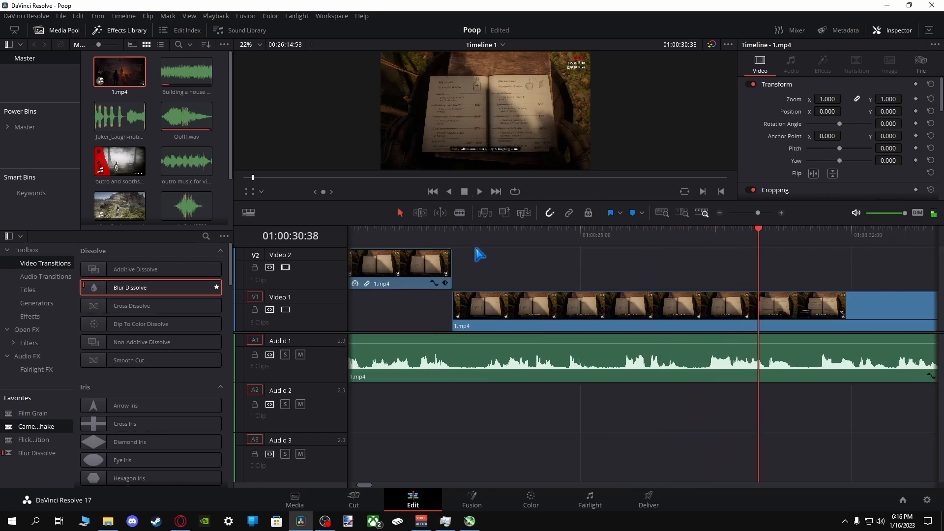
Split the Audio 1 clip at the freeze frame's end, 01:00:26:07, and select the 1.mp4 clip following the cut.
click(460, 212)
click(454, 361)
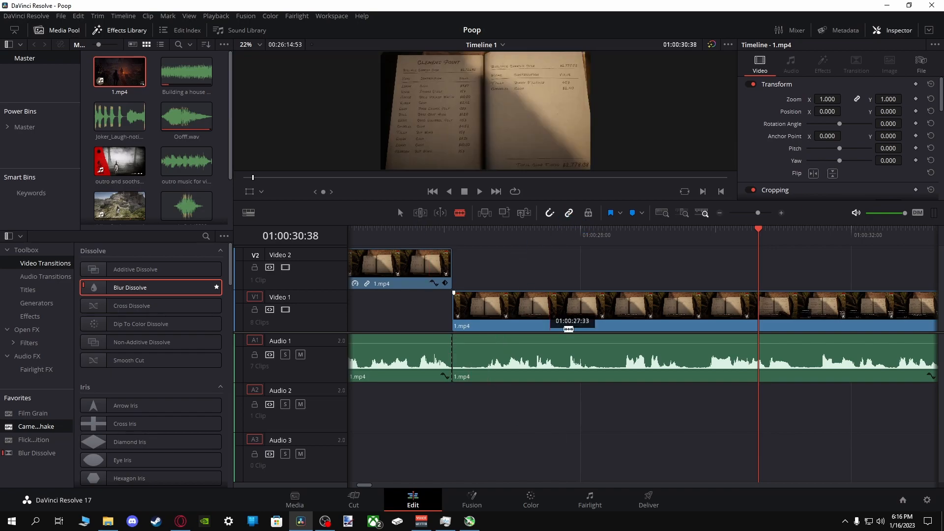
click(401, 213)
click(618, 370)
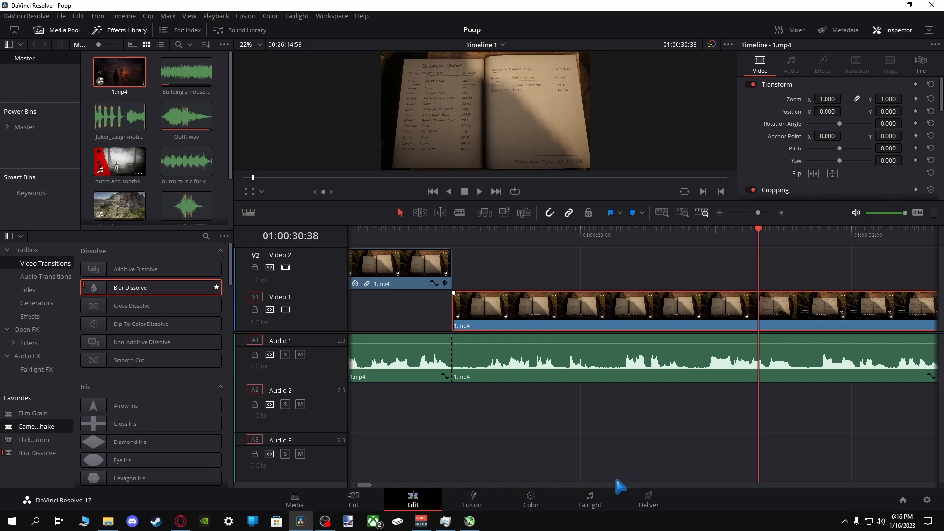
Skim the gameplay to the camp walk around 01:01:16:55 and split the video and audio clips slightly before that point.
click(480, 191)
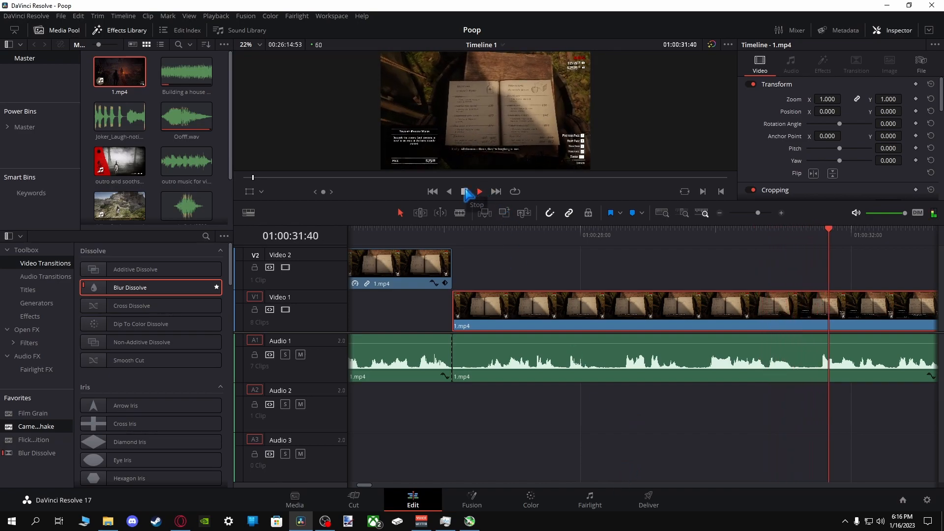
click(267, 178)
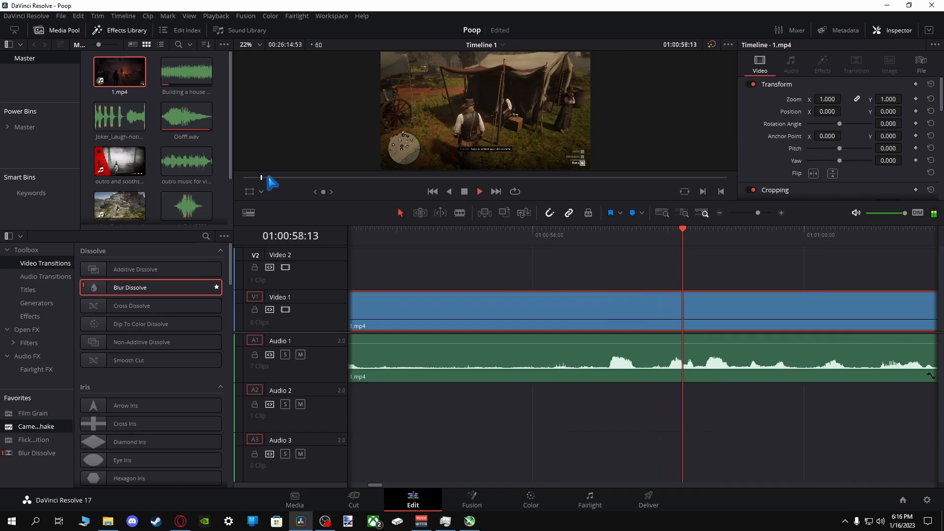
click(267, 178)
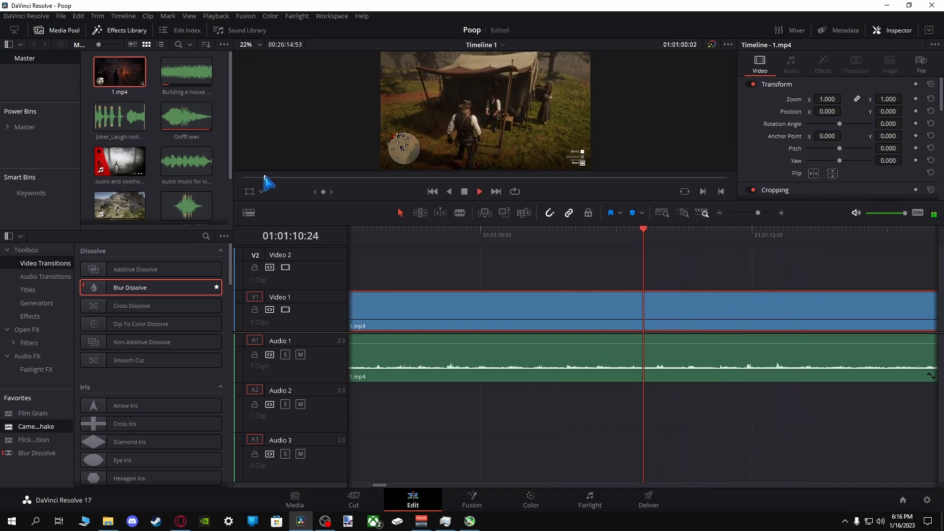
click(270, 178)
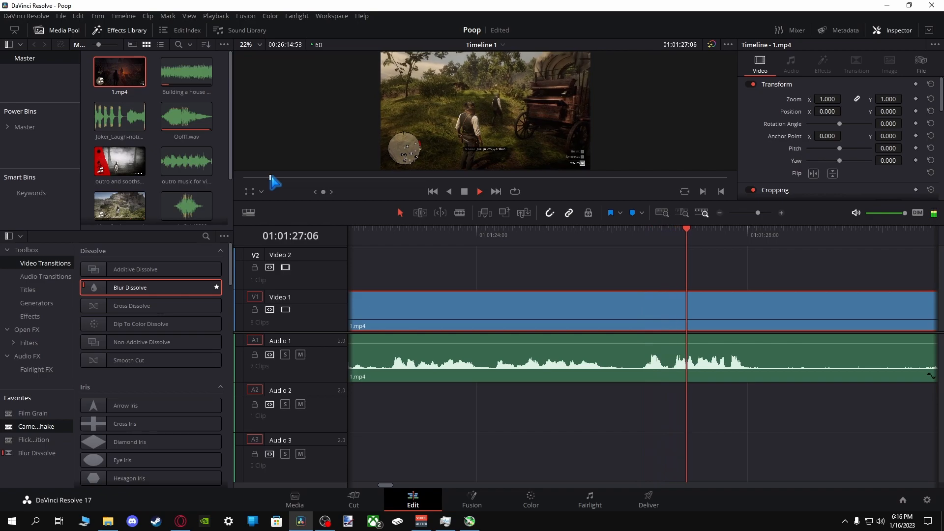
click(268, 178)
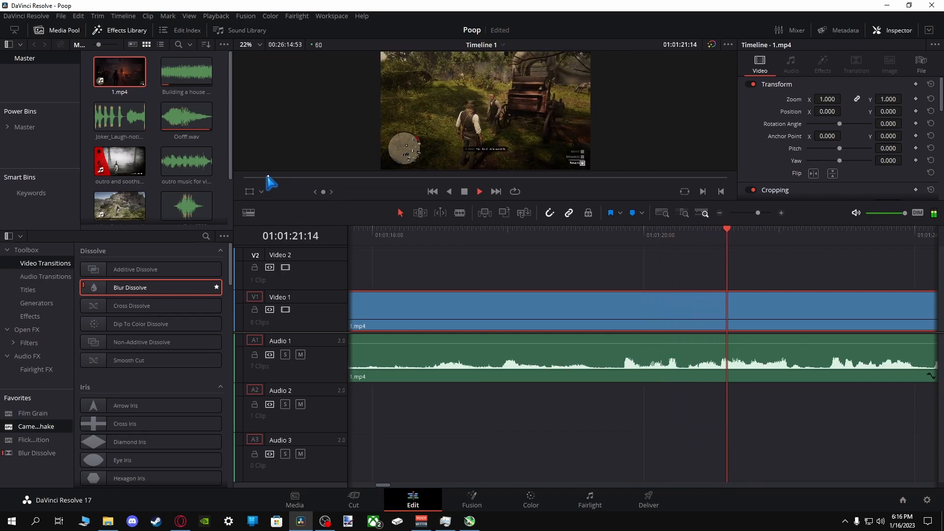
click(267, 178)
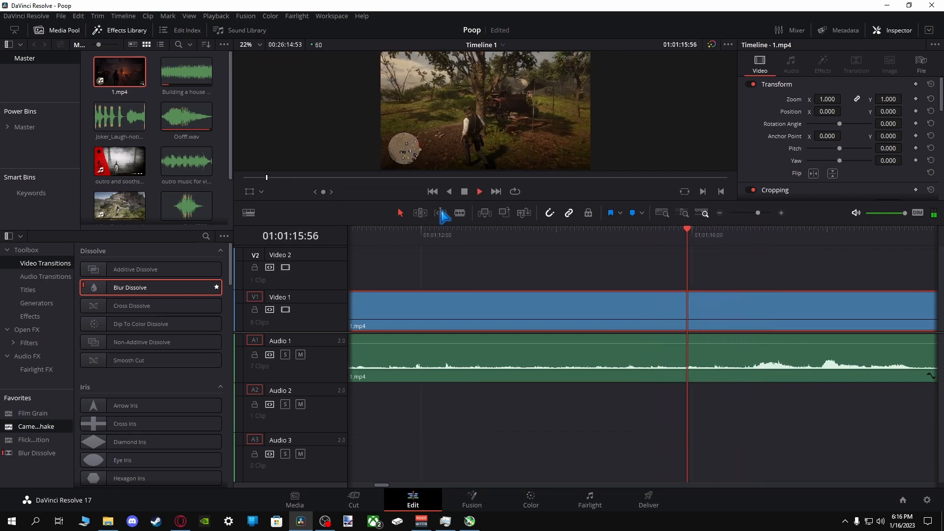
click(466, 192)
click(459, 213)
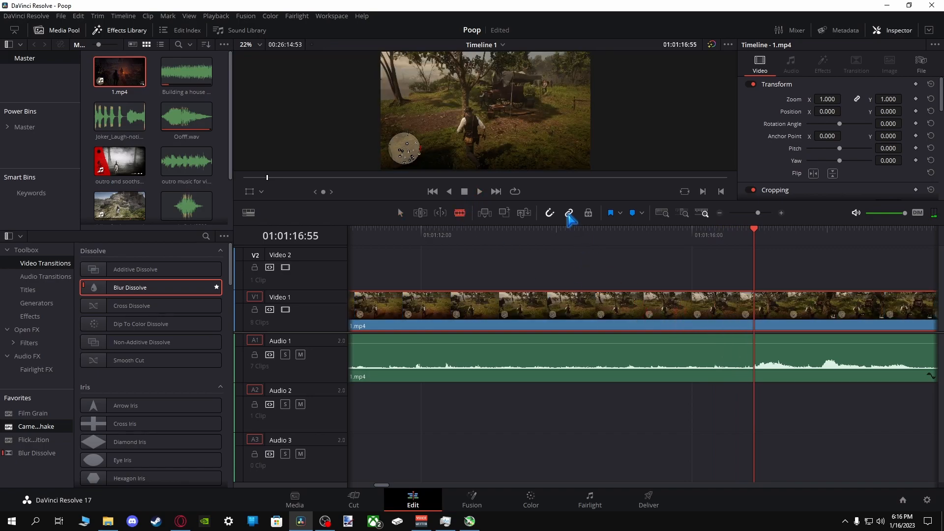
click(729, 317)
Delete the video and audio sections before the cut and close the gap so the camp walk follows the freeze frame.
click(401, 212)
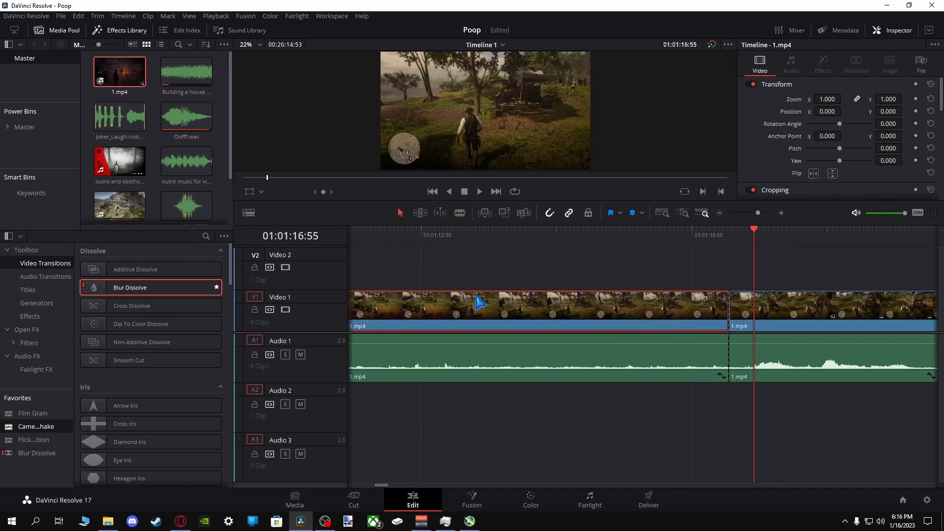
key(BackSpace)
click(457, 354)
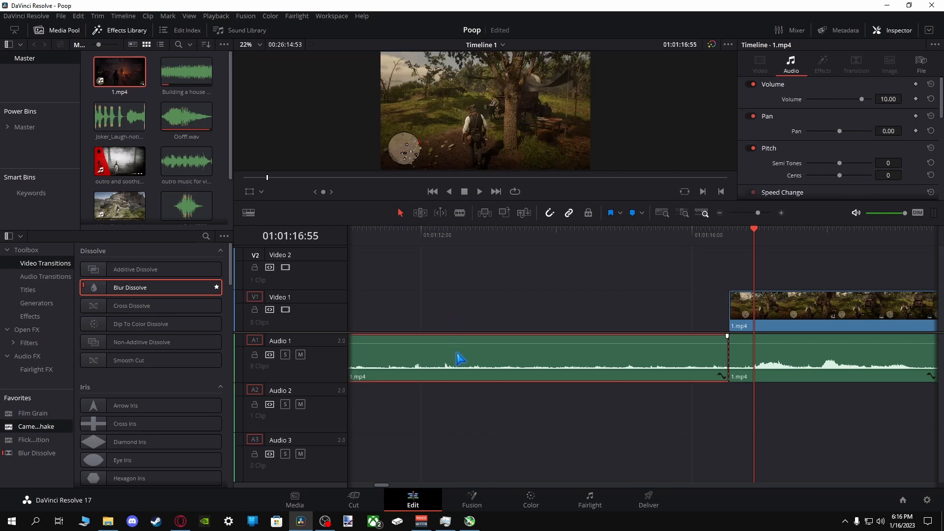
key(BackSpace)
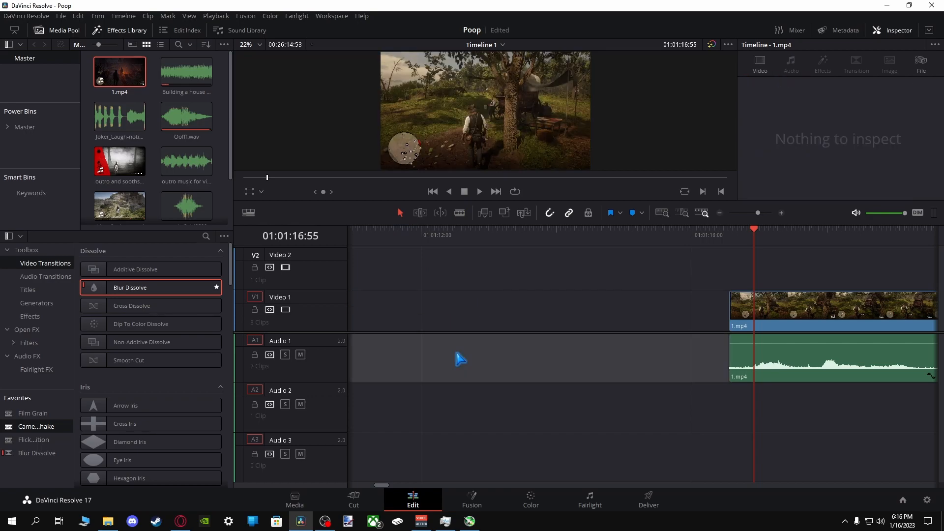
key(BackSpace)
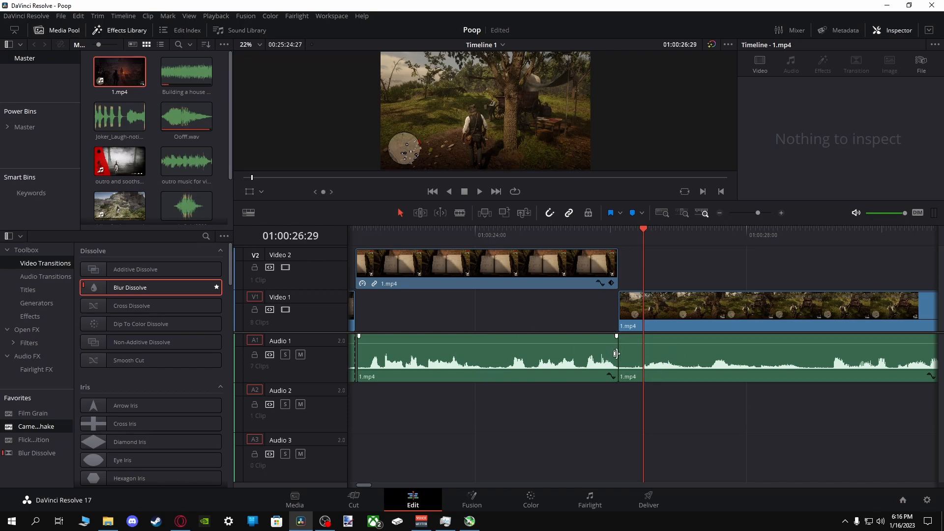
Move the freeze-frame clip from Video 2 straight down to Video 1 and select its edit point with the following gameplay clip.
drag(406, 291, 403, 303)
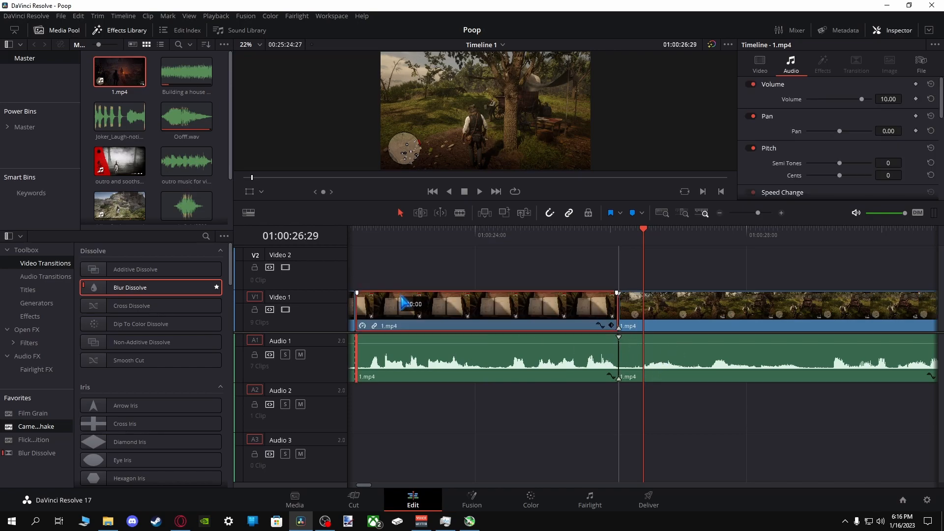
click(479, 266)
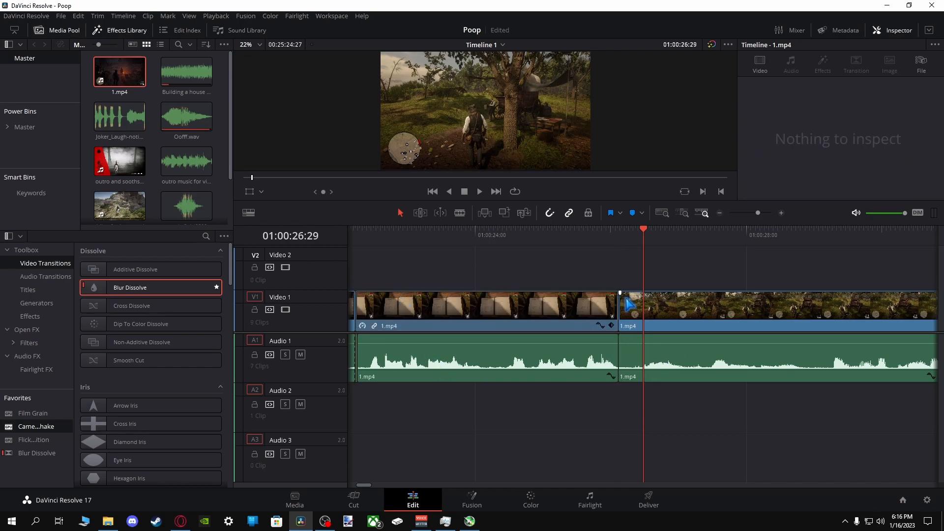
click(621, 307)
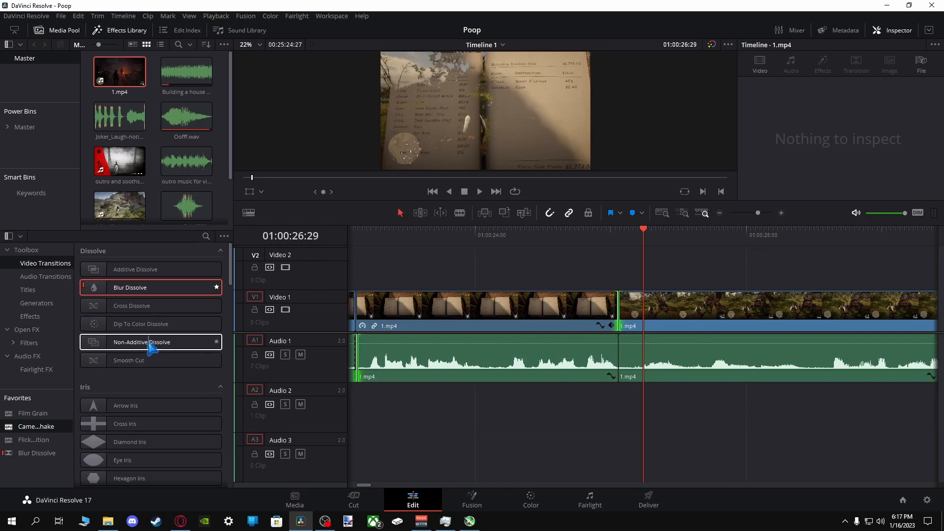
Add the MrAlexTech UltimateDiagWhip transition between the freeze frame and the next gameplay clip, with Quality set to 8.
scroll(140, 401, down, 8)
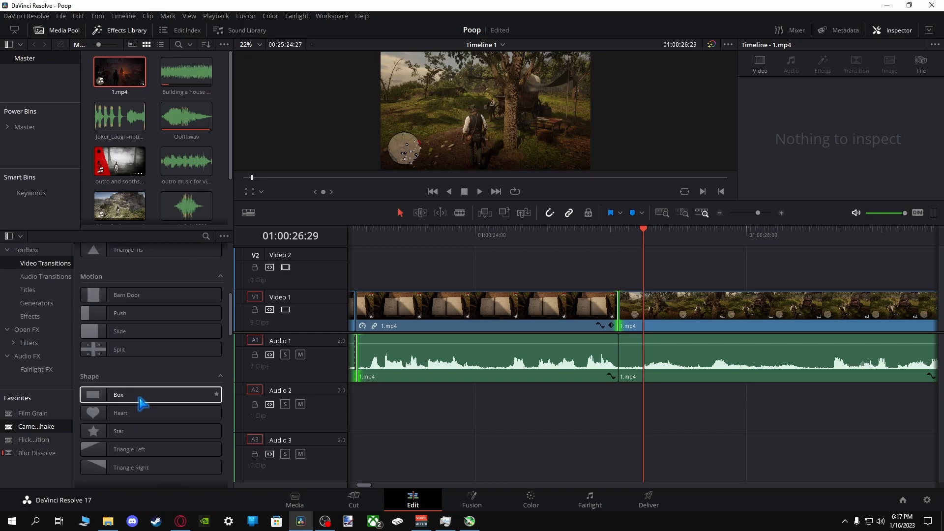
scroll(142, 403, down, 5)
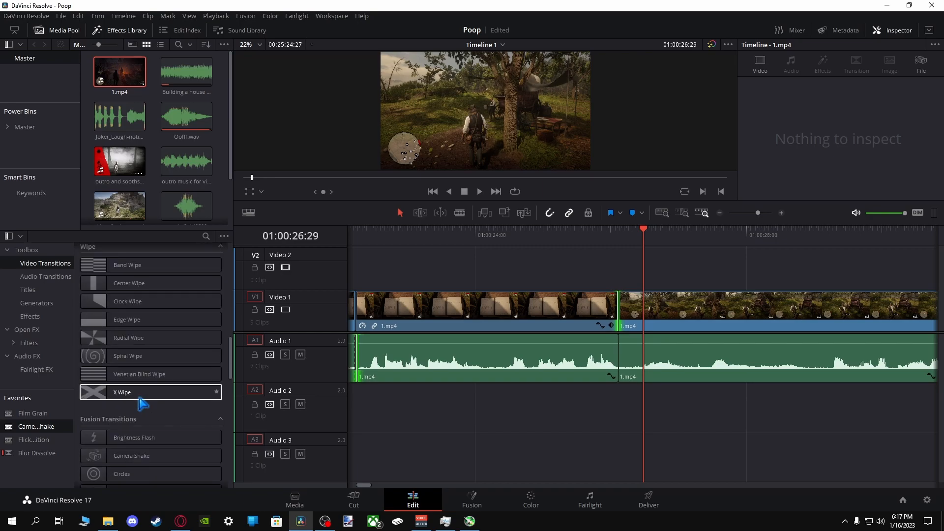
scroll(141, 400, down, 6)
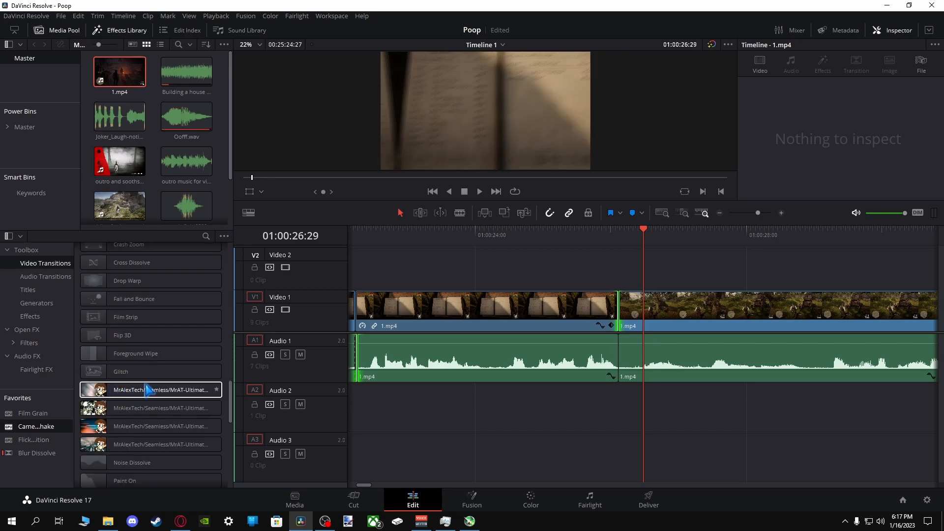
drag(133, 390, 643, 310)
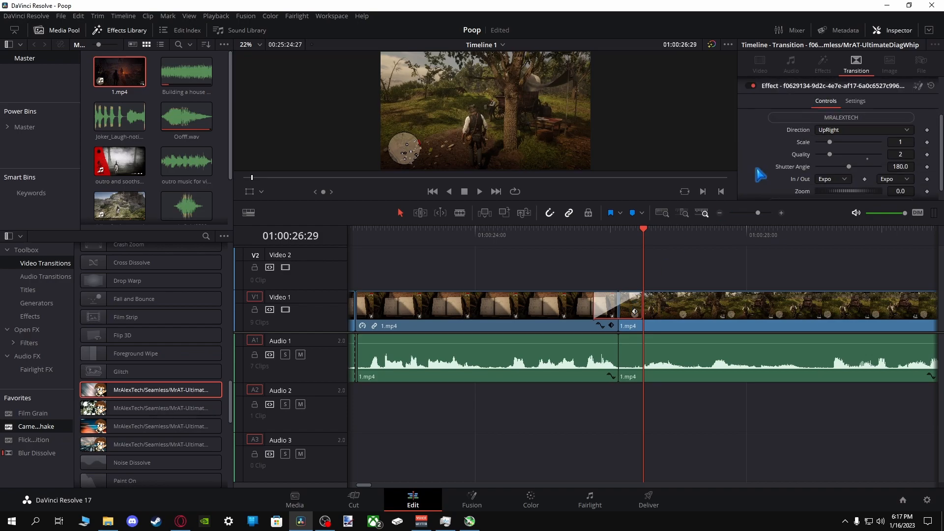
scroll(762, 174, down, 2)
Play back the freeze frame and whip transition, resume from 01:00:26:29, and stop at 01:00:31:12.
click(438, 232)
click(479, 191)
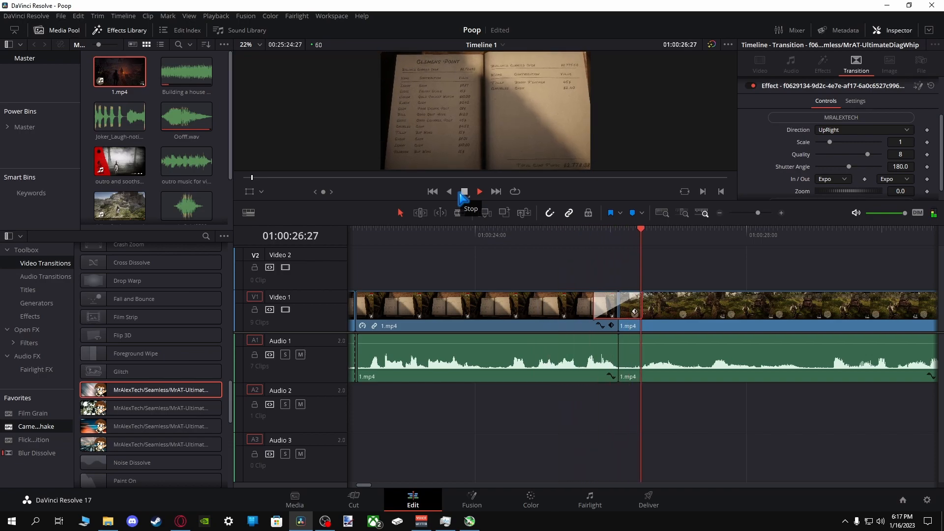
click(464, 193)
click(645, 229)
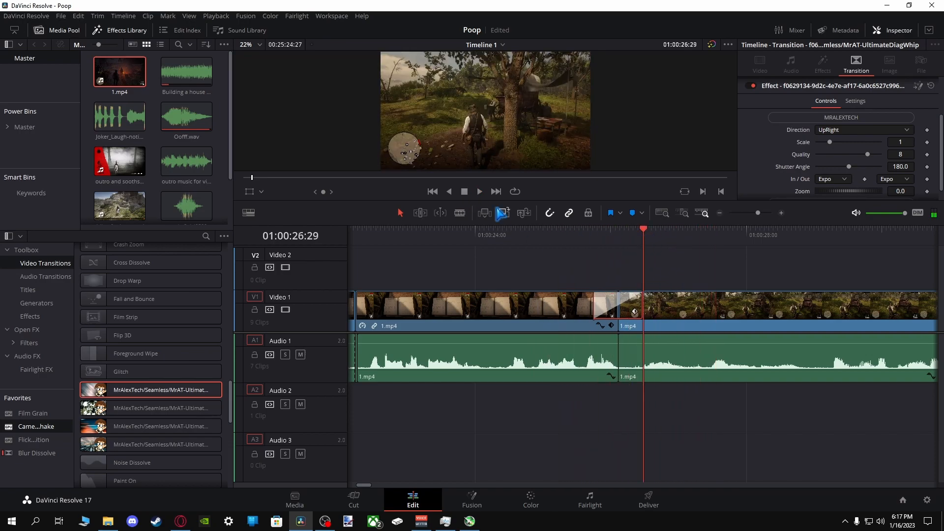
click(479, 191)
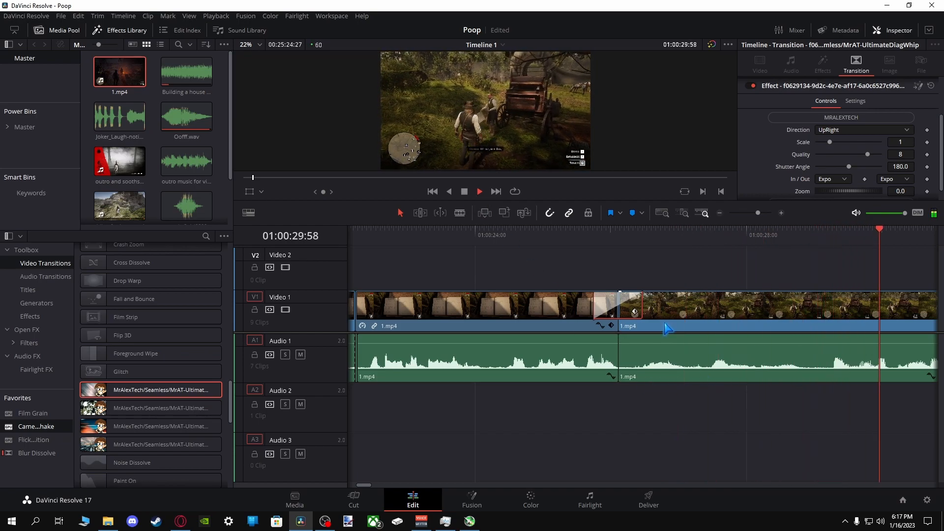
click(464, 192)
Select the Audio 1 clip after the freeze frame, listen to it from 01:00:26:29, and set its volume to 12.00.
click(591, 347)
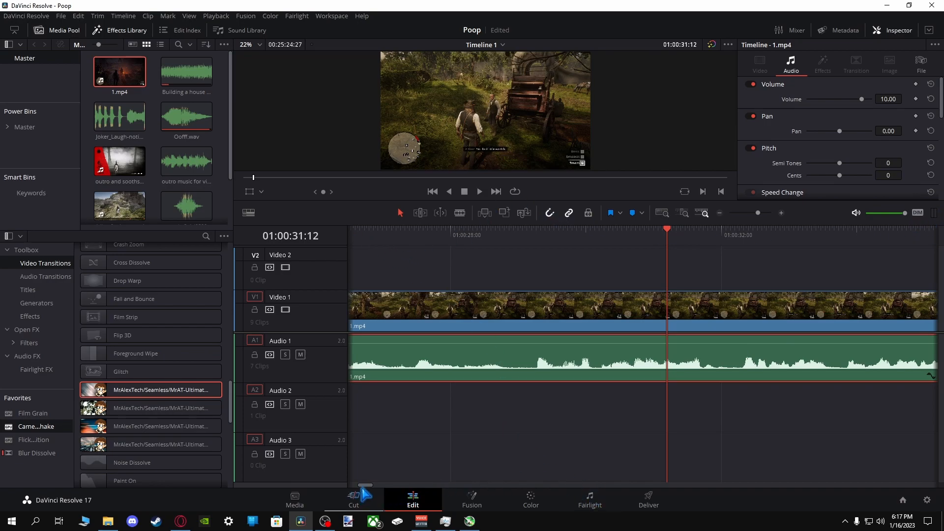
scroll(368, 490, up, 3)
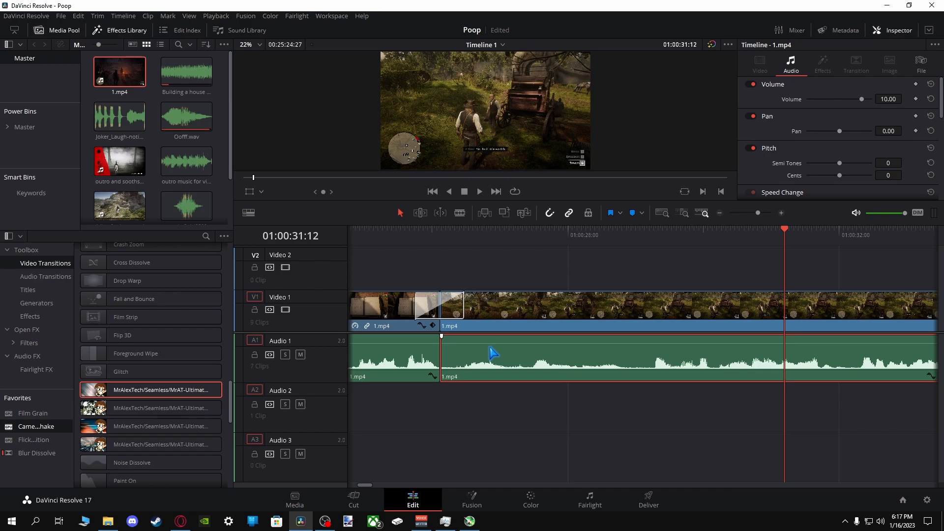
click(466, 241)
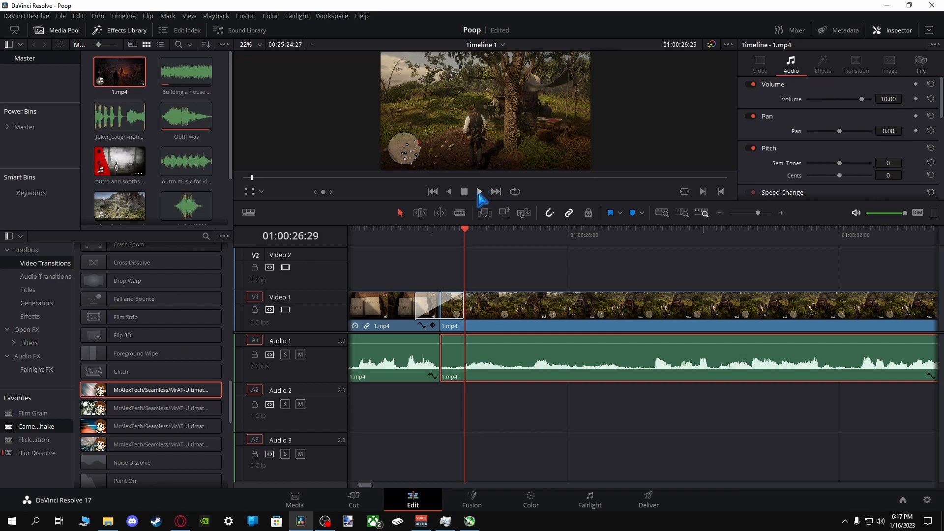
click(480, 192)
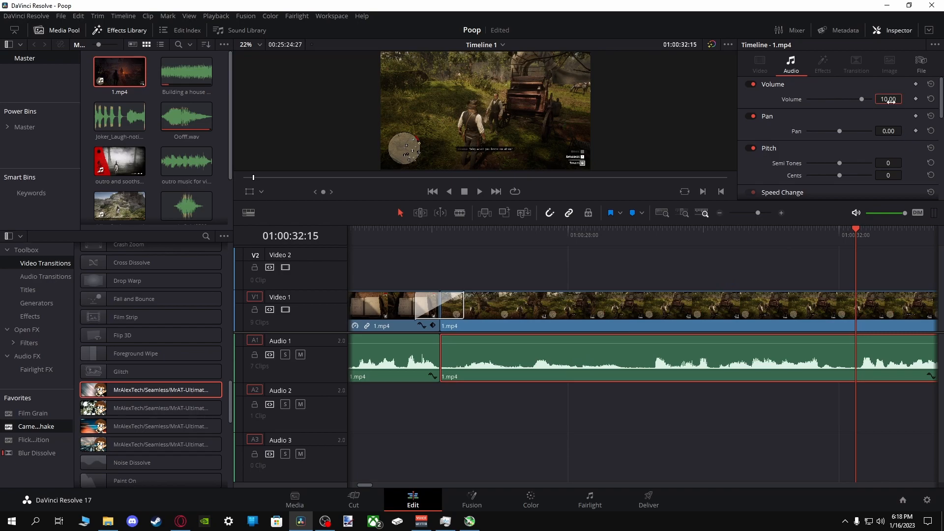
key(Return)
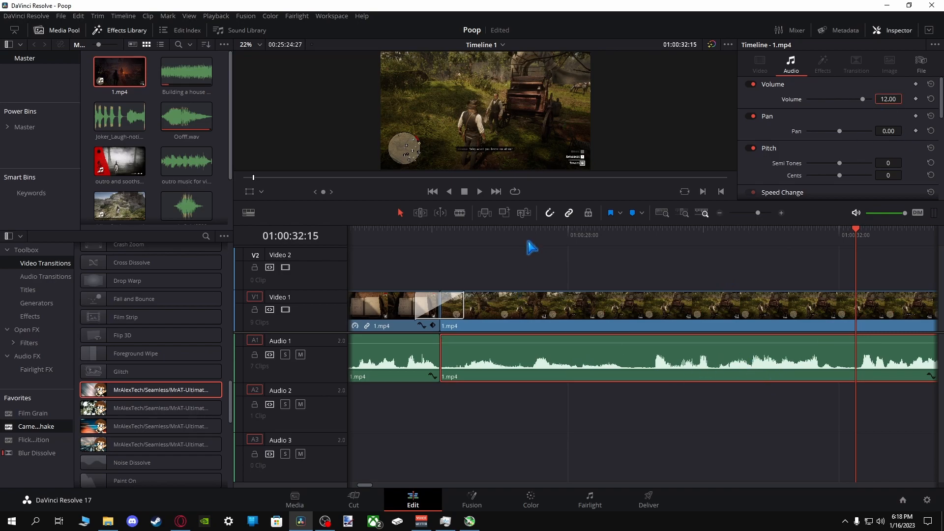
Play the gameplay after the transition to check the dialogue volume, stopping once the conversation has ended.
click(469, 236)
click(478, 192)
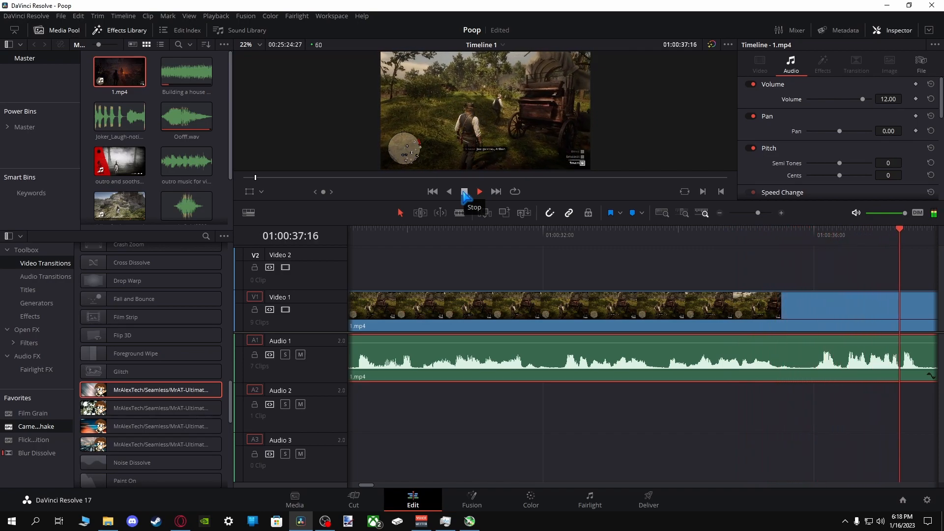
click(464, 191)
Replay the end of the conversation from 01:00:36:50 and split the Video 1 and Audio 1 clips at 01:00:38:12.
click(460, 213)
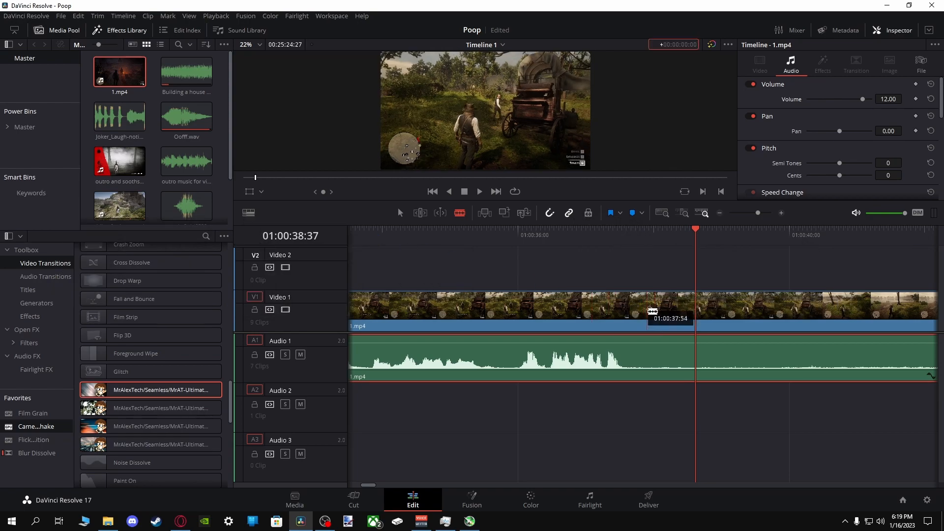
drag(637, 238, 574, 237)
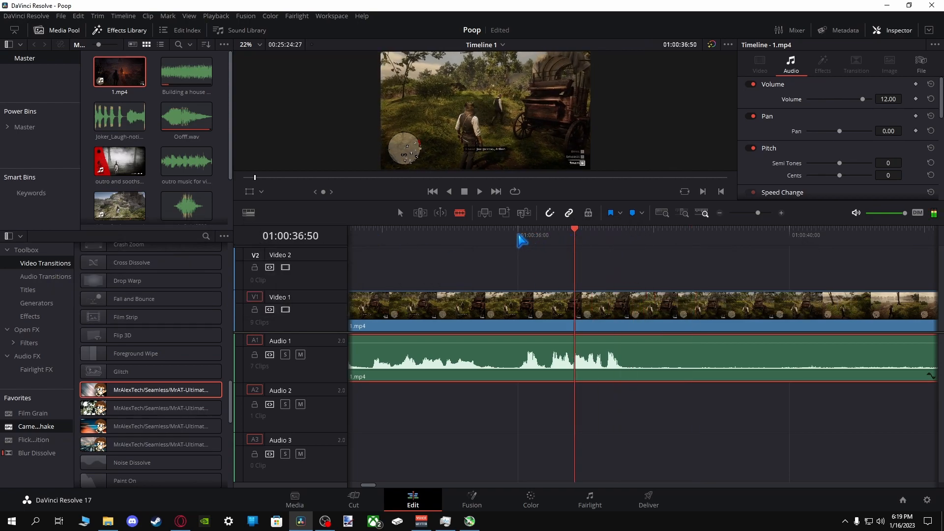
click(477, 192)
click(466, 191)
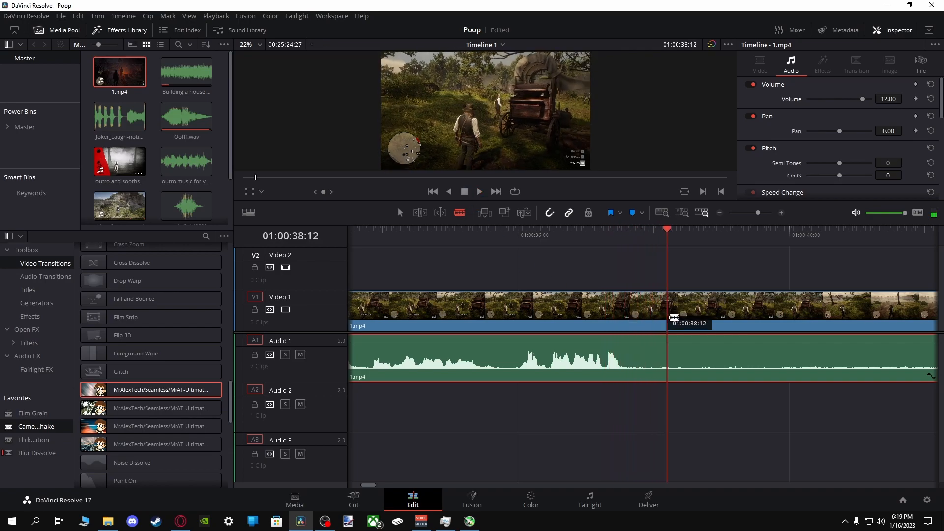
click(667, 319)
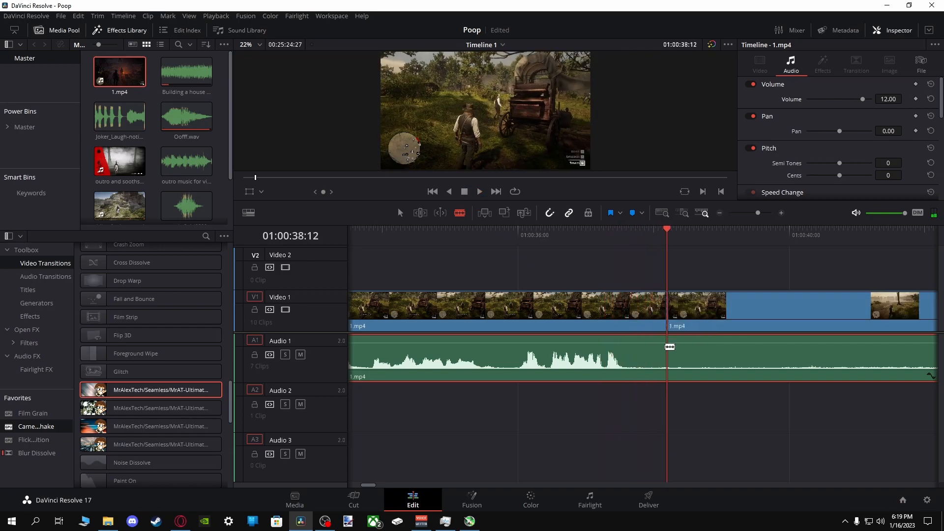
Play the gameplay following the 01:00:38:12 cut through to about 01:00:50:44.
click(480, 191)
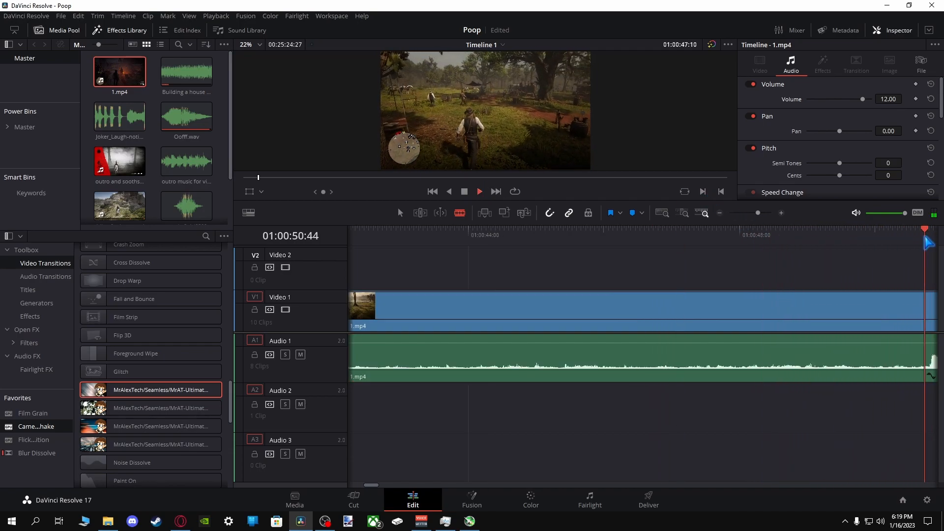
Split the gameplay video and audio at 01:00:50:36, just before the dialogue starts again.
click(552, 239)
key(space)
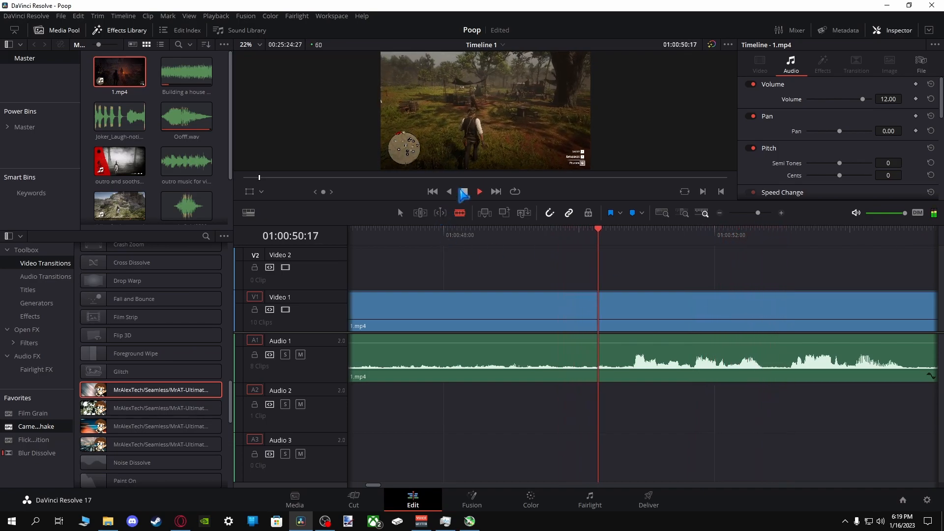
key(space)
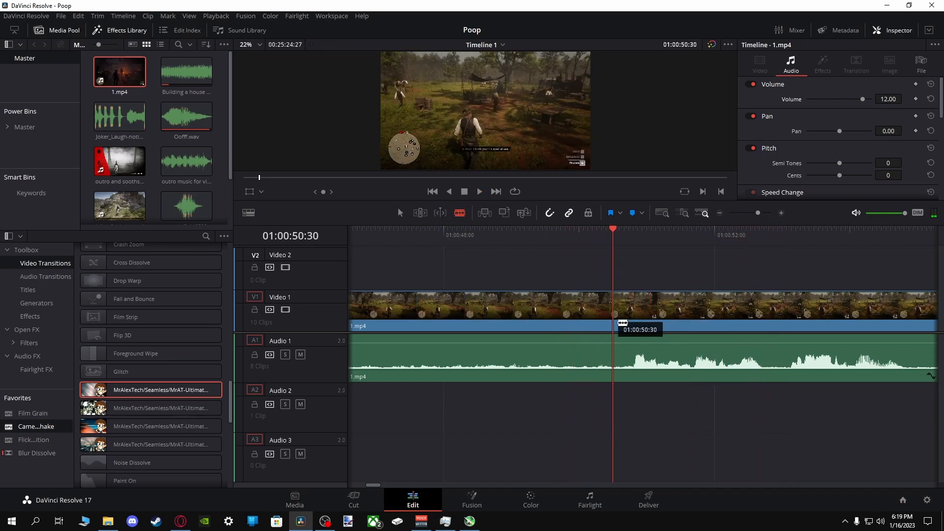
click(620, 234)
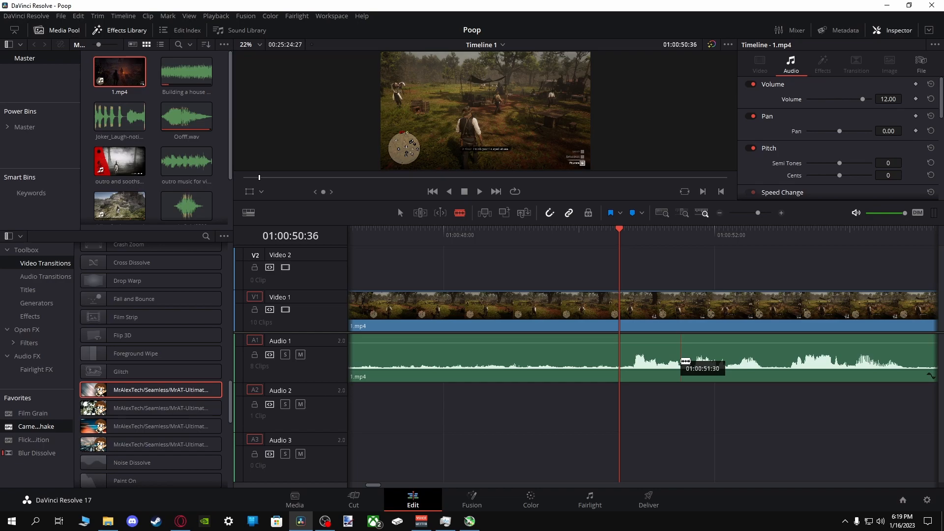
click(621, 310)
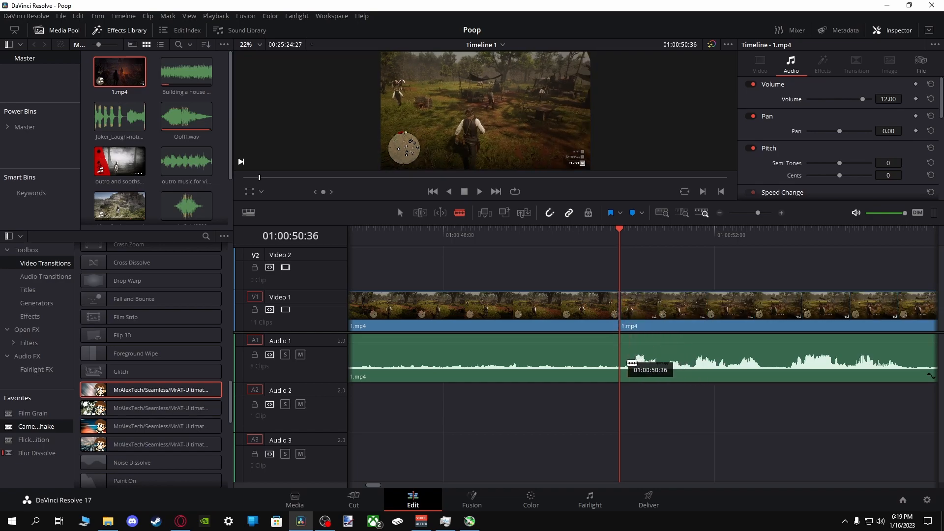
click(630, 364)
Delete the video and audio section before the 01:00:50:36 cut and close the gap it leaves.
click(400, 212)
click(460, 313)
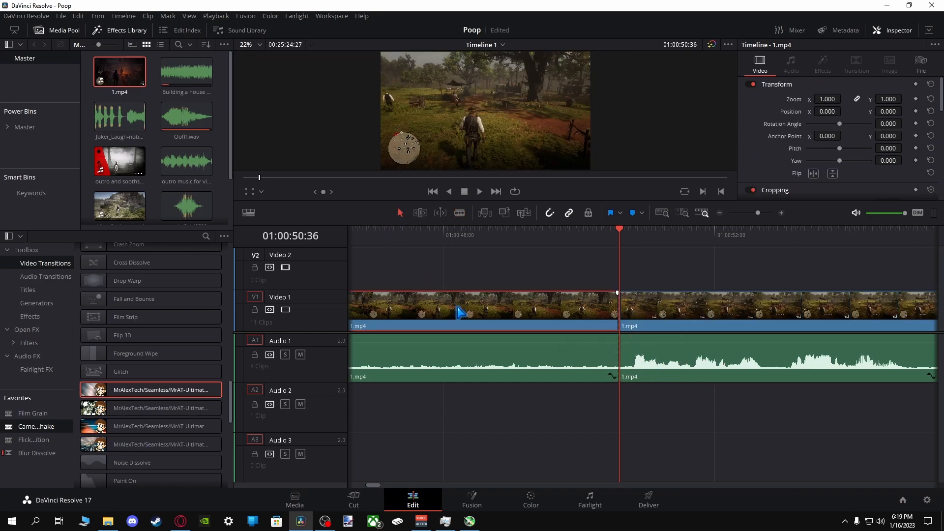
key(Delete)
click(468, 358)
key(Delete)
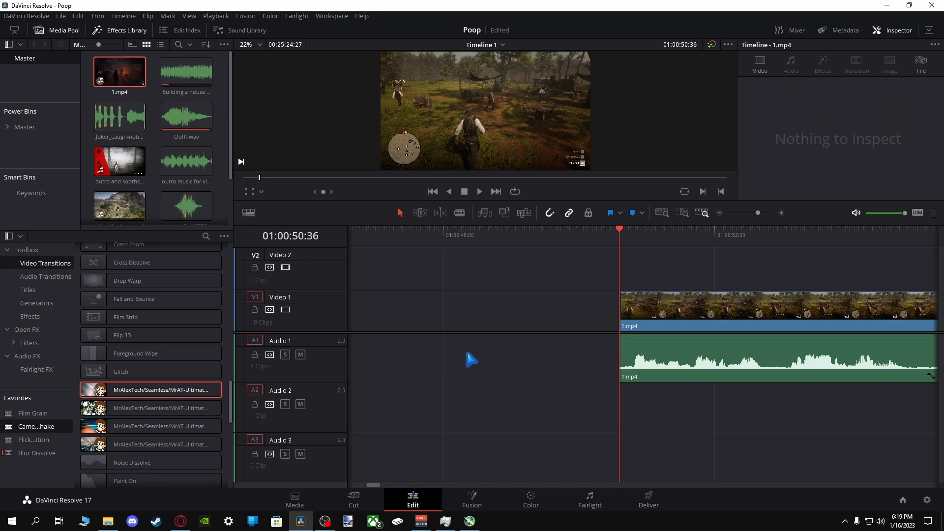
click(472, 360)
key(Delete)
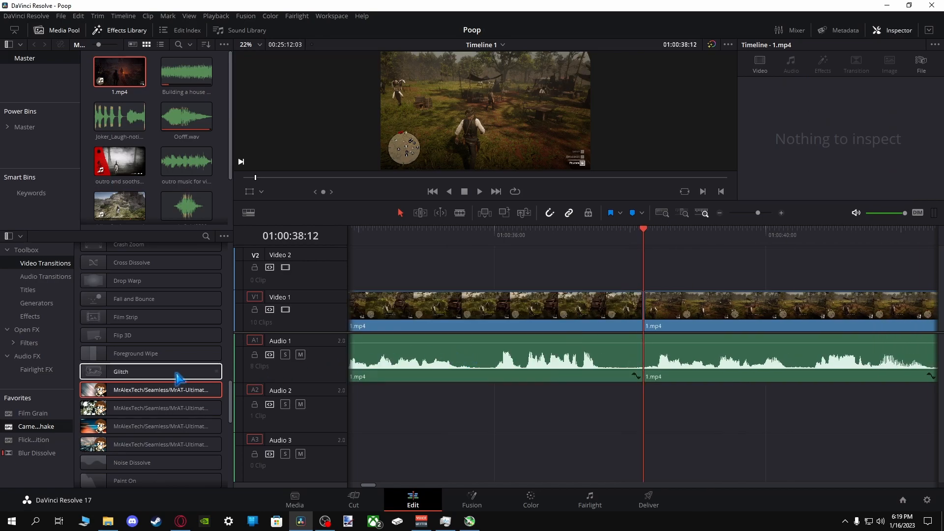
Apply a Dip To Color Dissolve transition to the Video 1 cut at 01:00:38:12.
scroll(140, 327, up, 3)
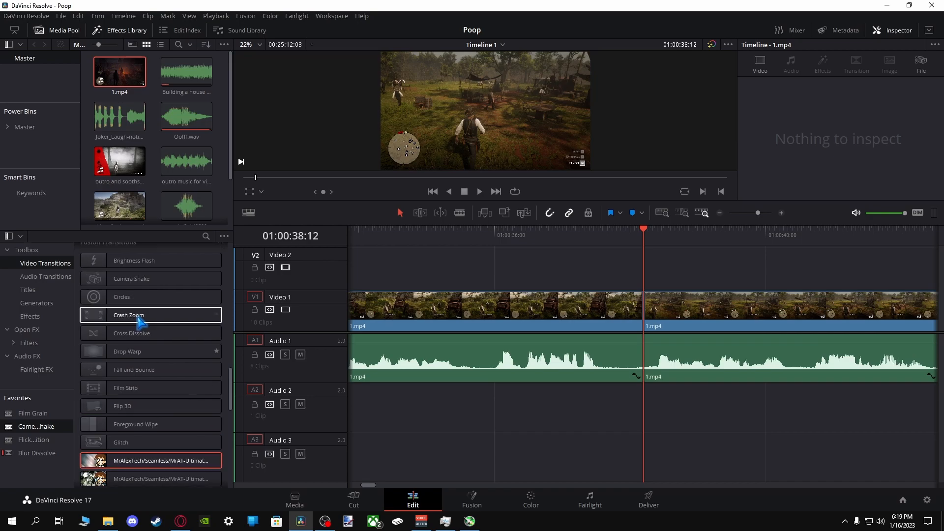
scroll(140, 318, up, 10)
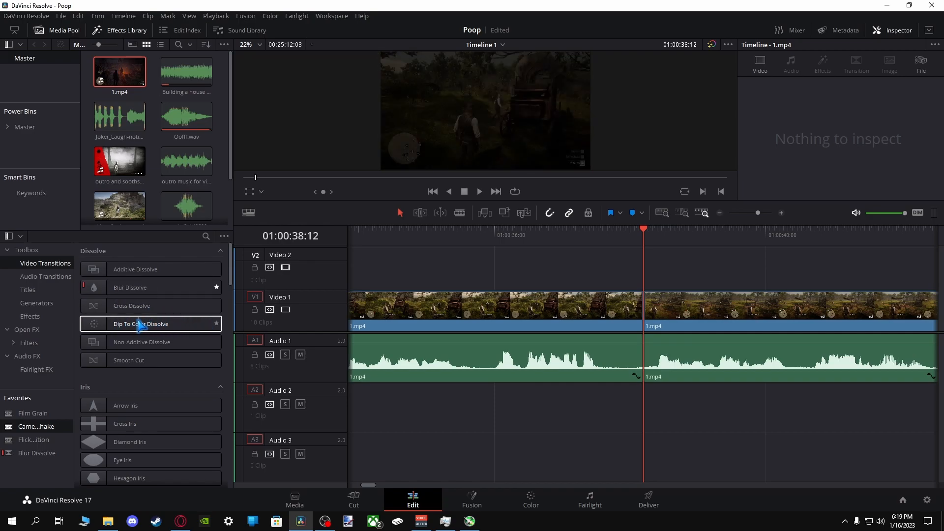
drag(152, 328, 662, 304)
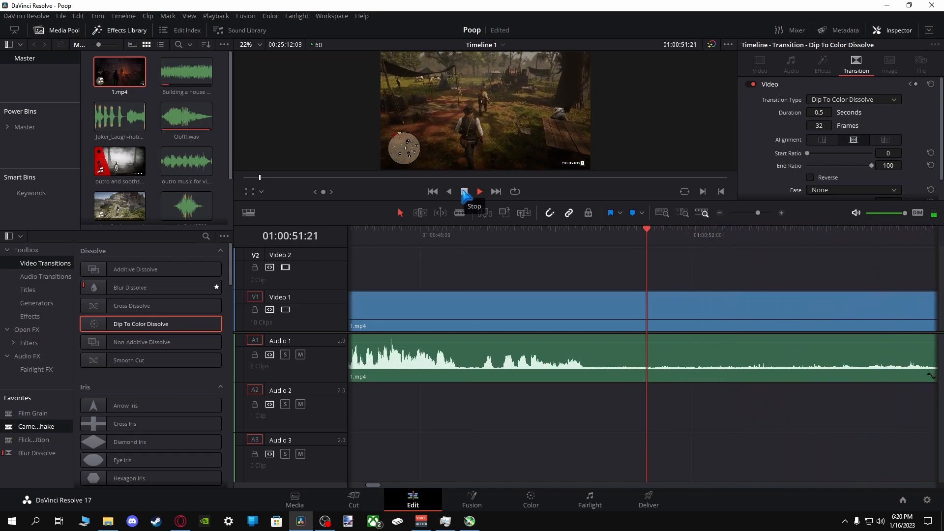
Play back the stretch after the dialogue and split the video and audio at 01:00:51:11.
click(465, 192)
click(484, 230)
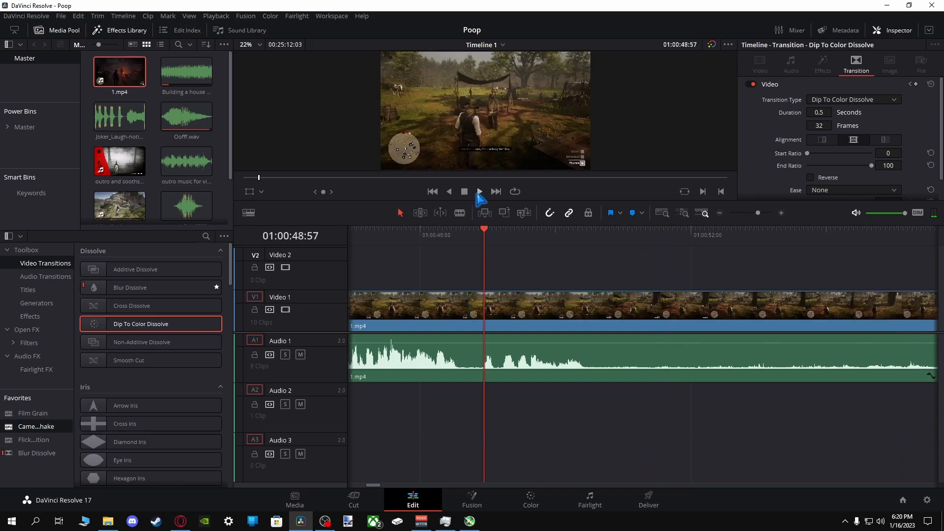
click(479, 193)
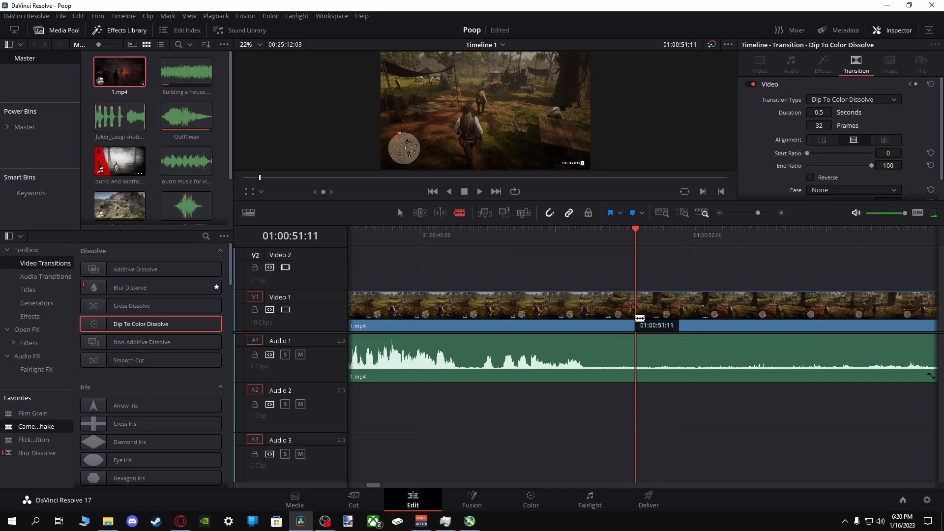
key(ctrl+b)
Find where the dialogue resumes and split the video and audio shortly before it, just after 01:00:55.
click(478, 192)
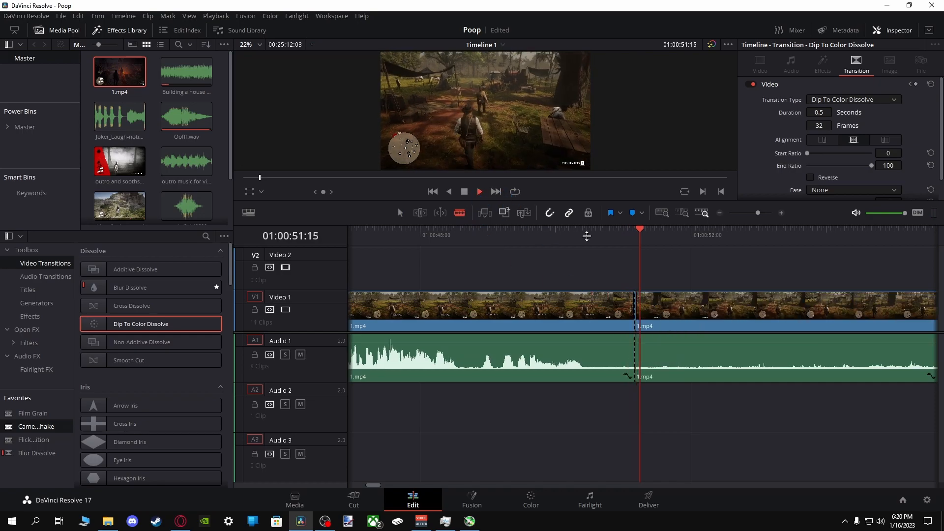
click(935, 232)
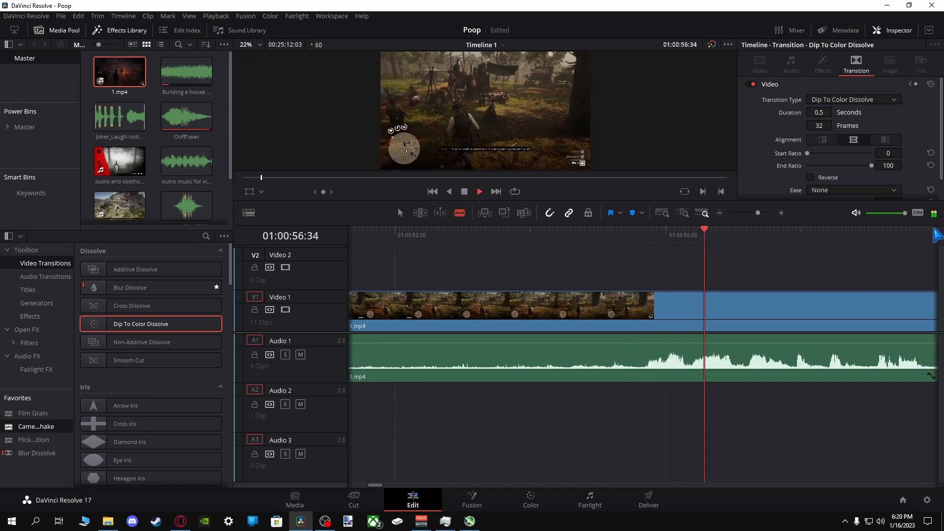
click(553, 236)
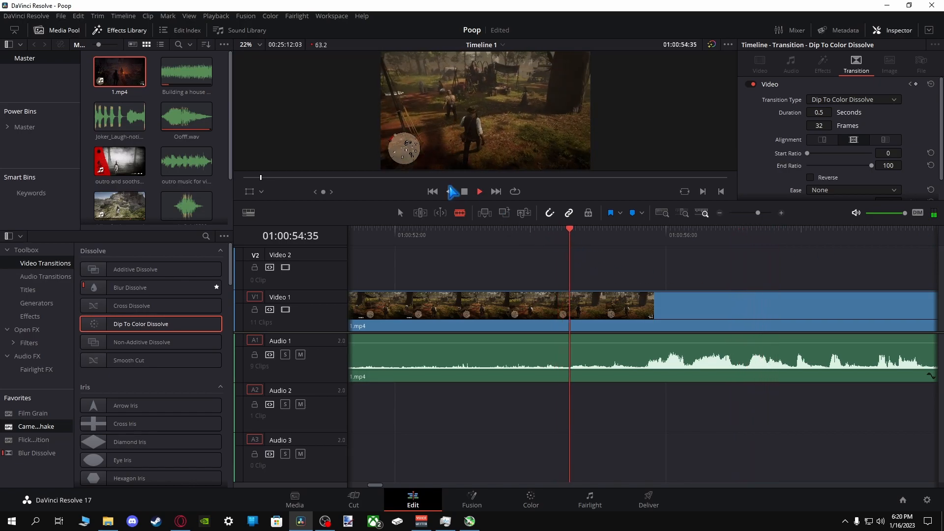
click(465, 191)
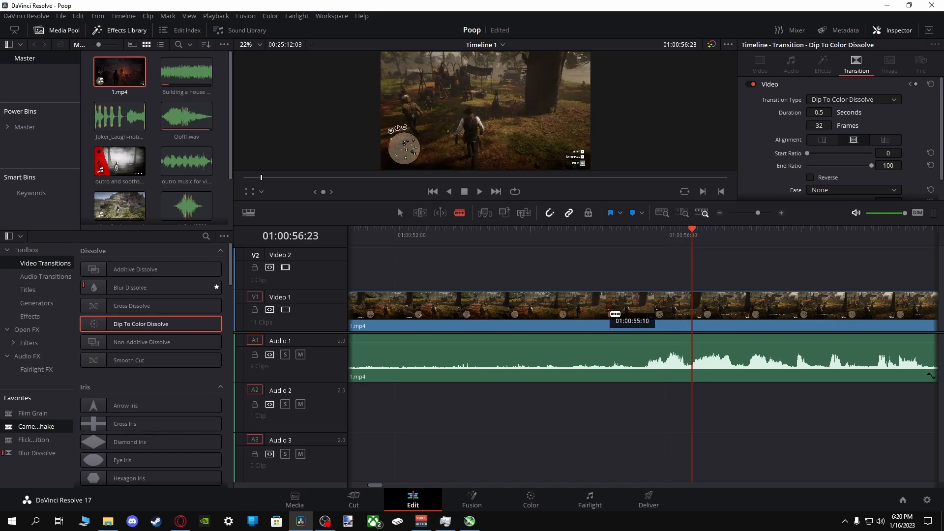
click(604, 311)
Delete the quiet video and audio section between the two newest cuts and close the gap.
key(a)
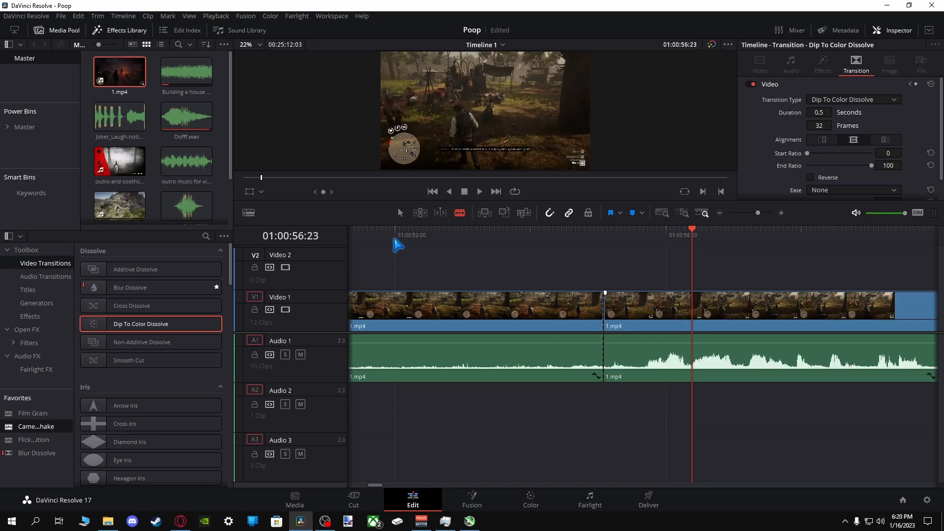
click(426, 298)
key(Delete)
click(462, 361)
key(Delete)
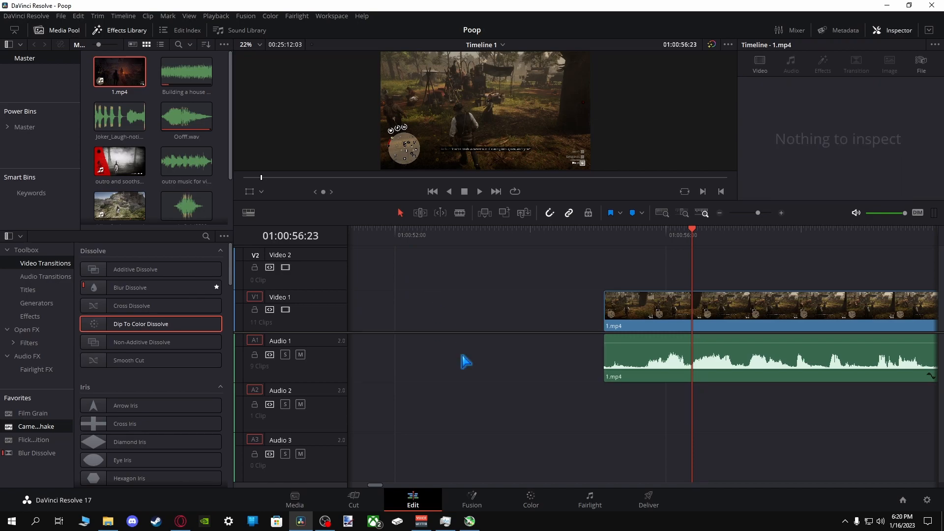
click(465, 363)
key(Delete)
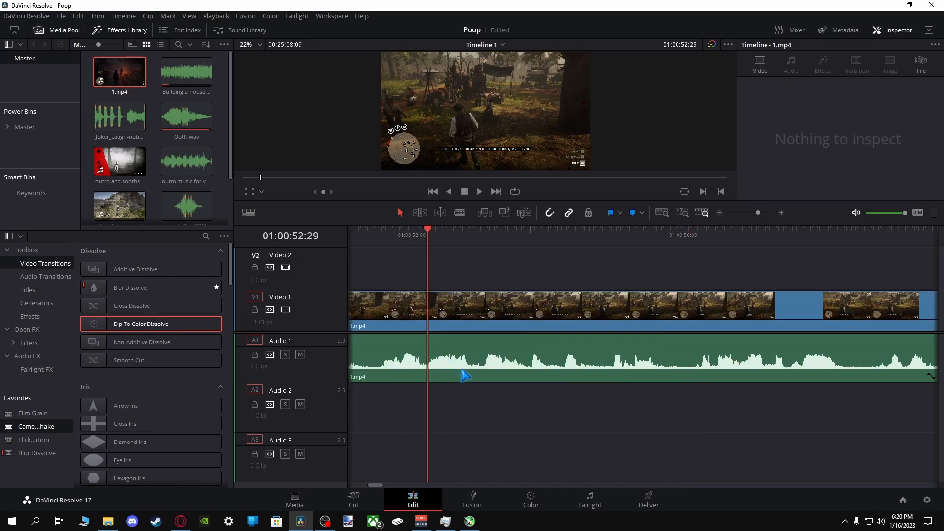
Add a Dip To Color Dissolve to the new Video 1 cut and shorten it to 0.4 seconds.
drag(371, 487, 369, 487)
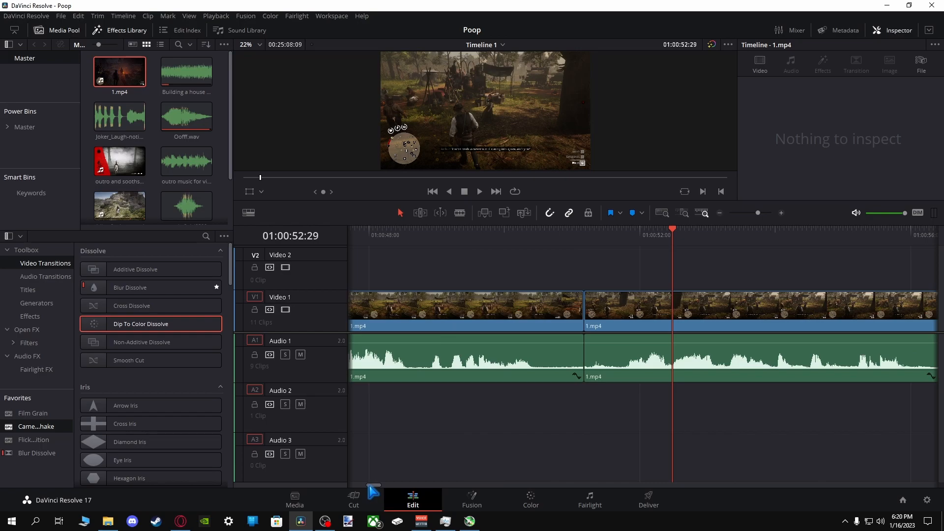
click(584, 312)
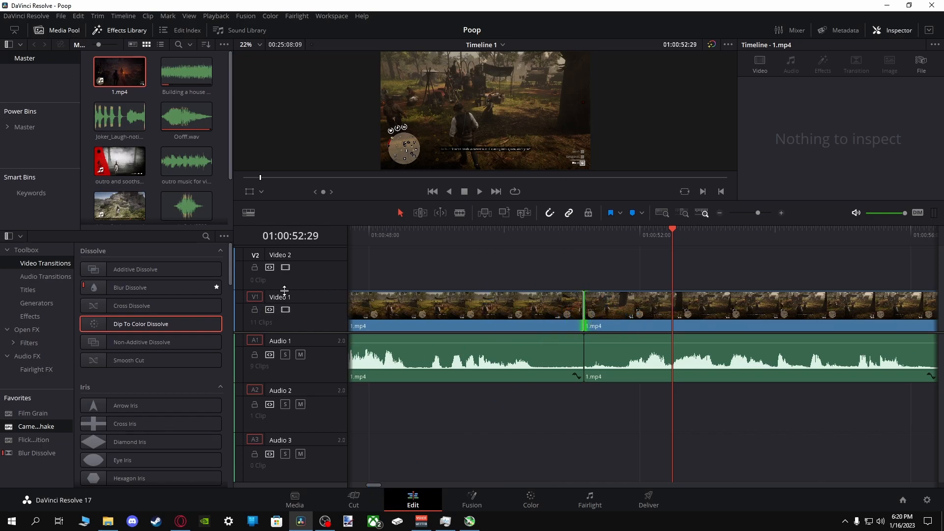
drag(131, 323, 596, 311)
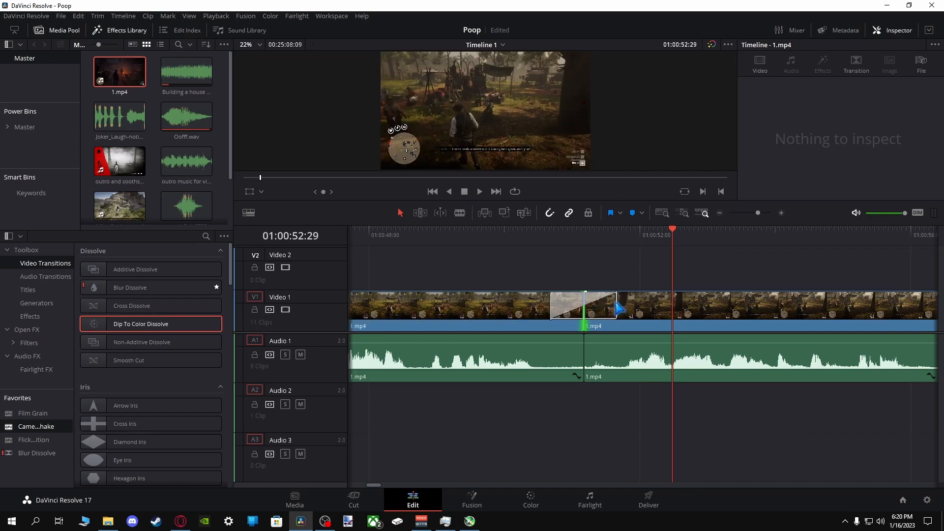
click(615, 308)
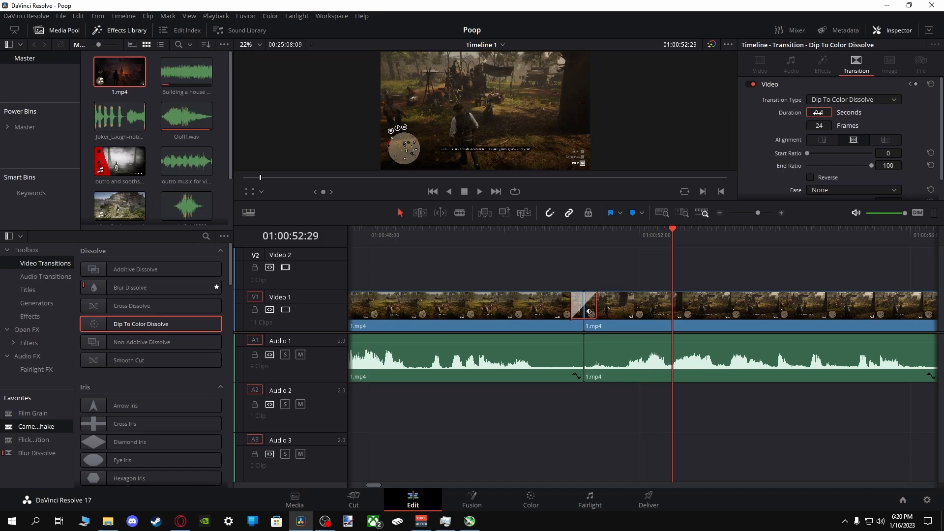
Play through the following footage and split the video and audio at 01:01:18:21, where the picture is black.
click(525, 230)
click(480, 192)
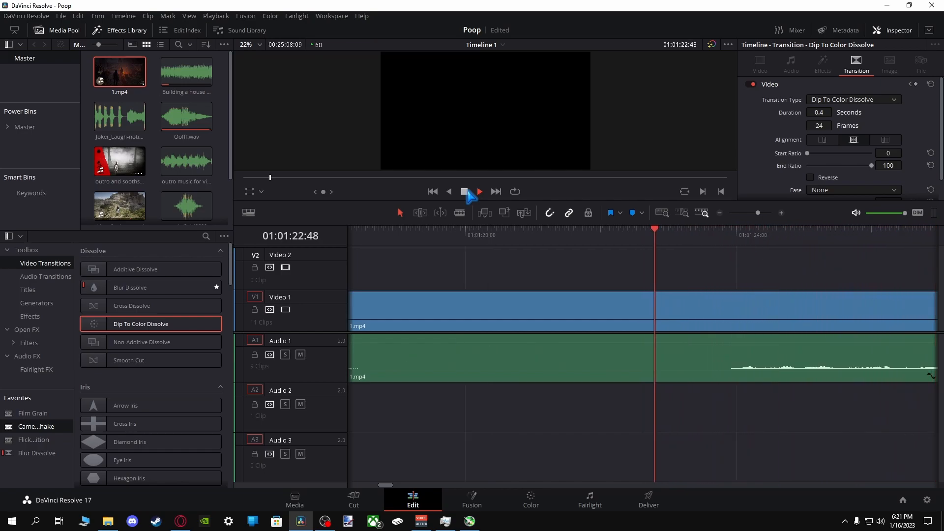
click(466, 192)
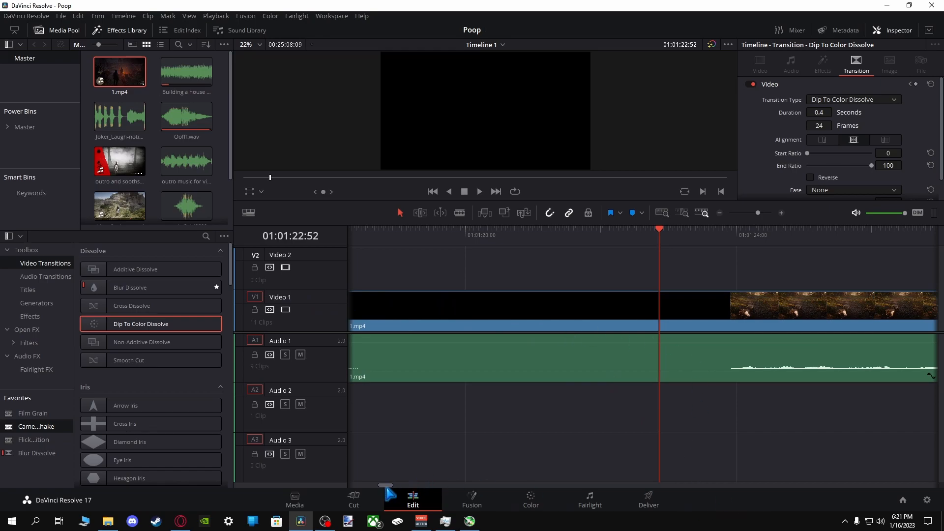
drag(386, 486, 383, 486)
click(480, 192)
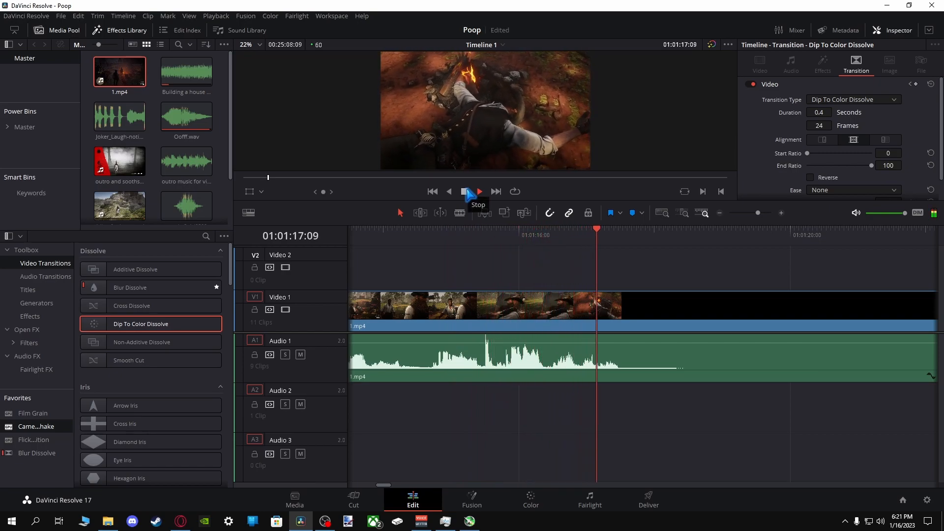
click(466, 193)
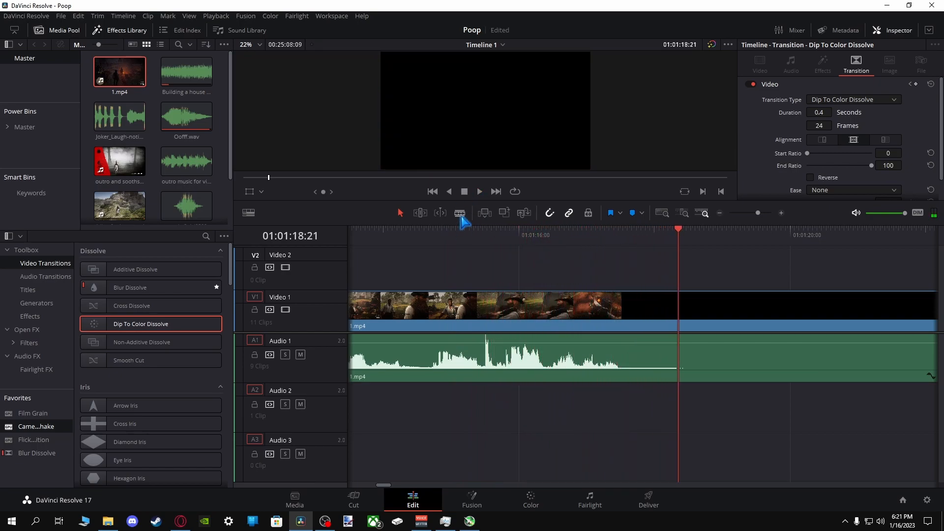
click(678, 365)
Play past the black stretch and split the video and audio where the picture returns, just after 01:01:24.
key(space)
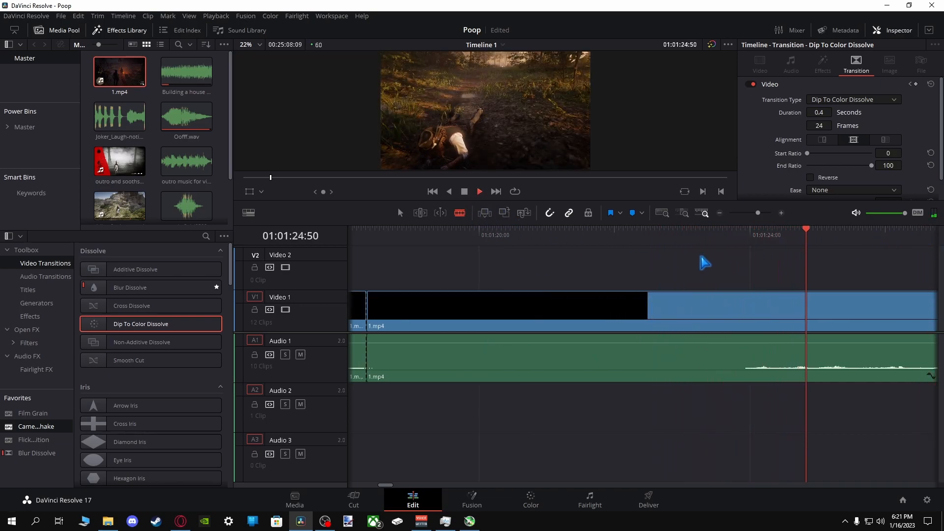
click(465, 193)
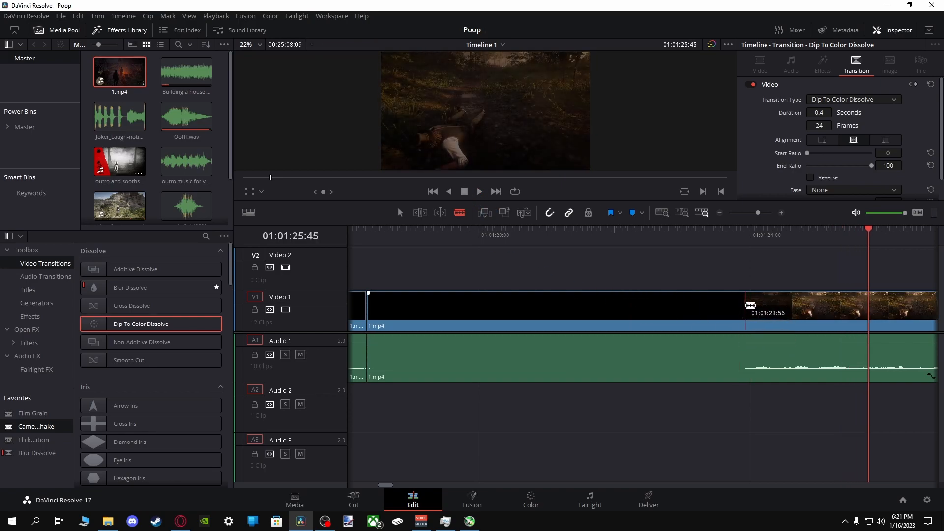
click(765, 307)
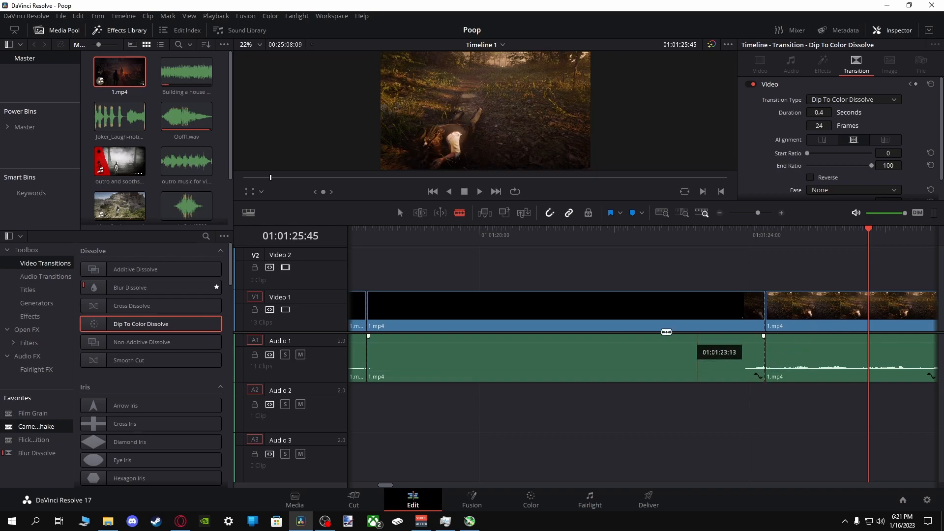
Delete the black video section and its silent audio between the cuts, and close the gap.
click(400, 212)
click(474, 312)
key(BackSpace)
click(508, 375)
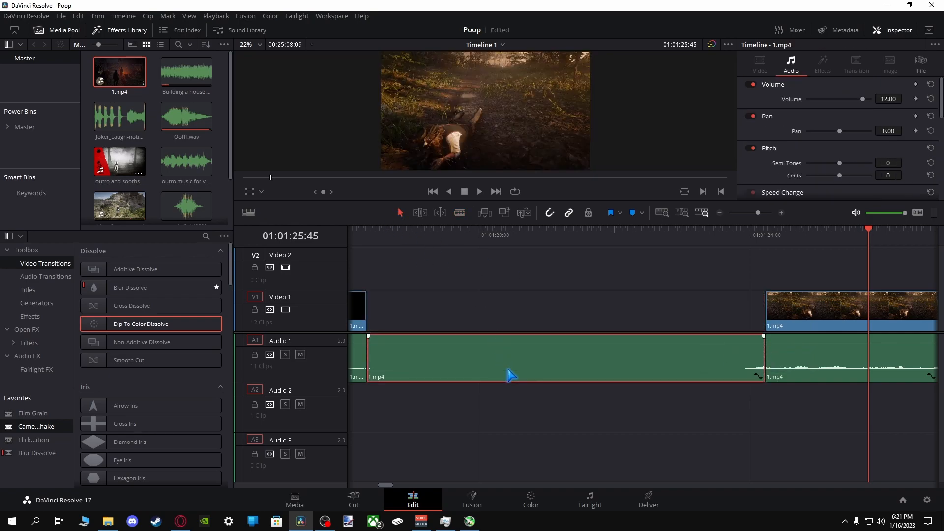
key(BackSpace)
click(511, 376)
key(BackSpace)
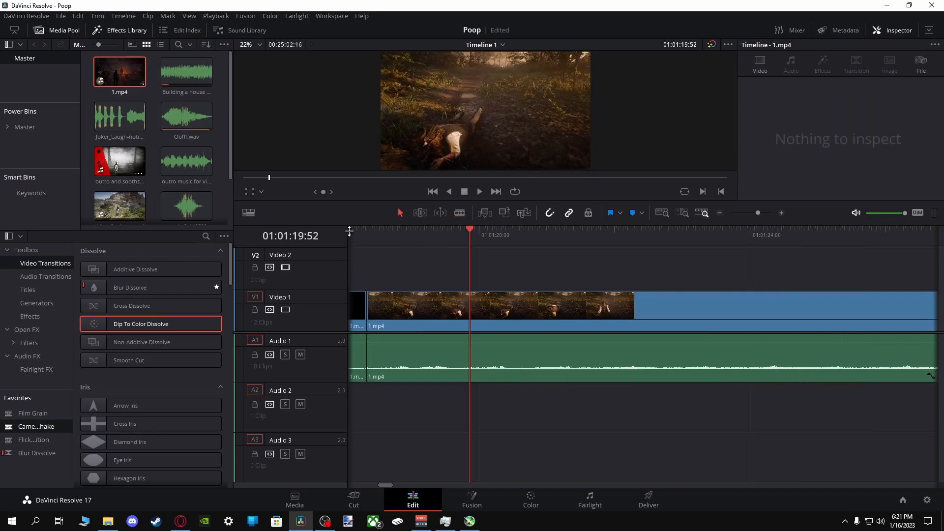
Split the video and audio at 01:01:29:50, and play on to look for the next dialogue.
click(349, 229)
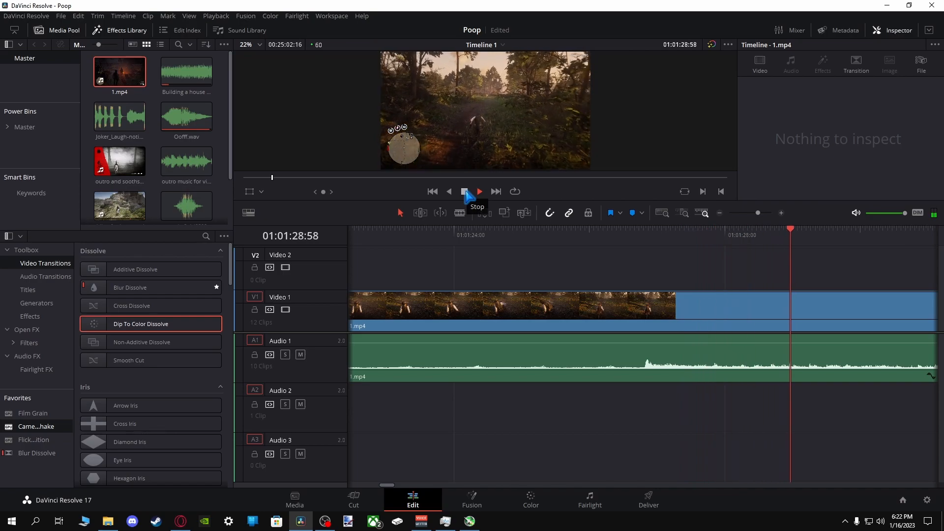
click(465, 192)
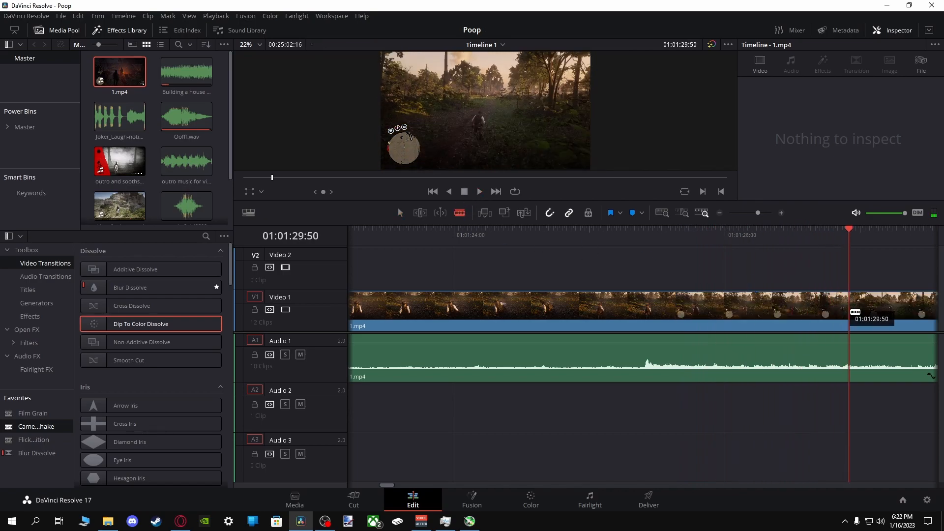
click(850, 353)
click(479, 191)
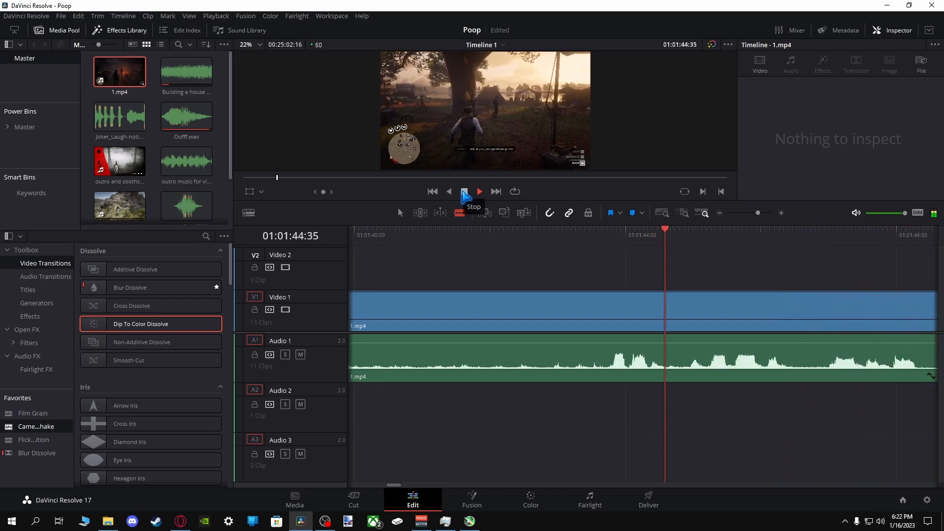
Stop playback and split the video and audio at 01:01:43:29, just before the dialogue starts.
click(465, 192)
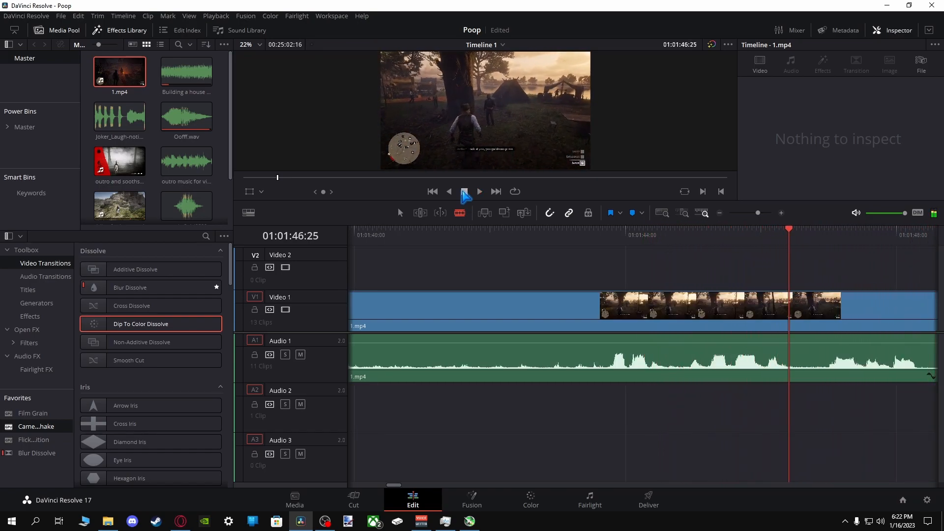
drag(585, 234, 591, 234)
click(594, 313)
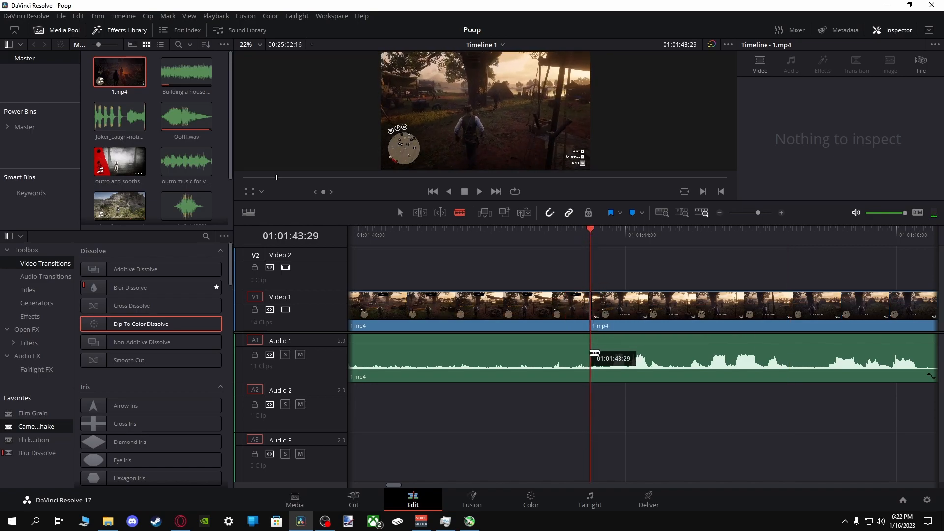
Delete the quiet video section and its audio before the 01:01:43:29 cut, and close the gap.
click(400, 212)
click(444, 303)
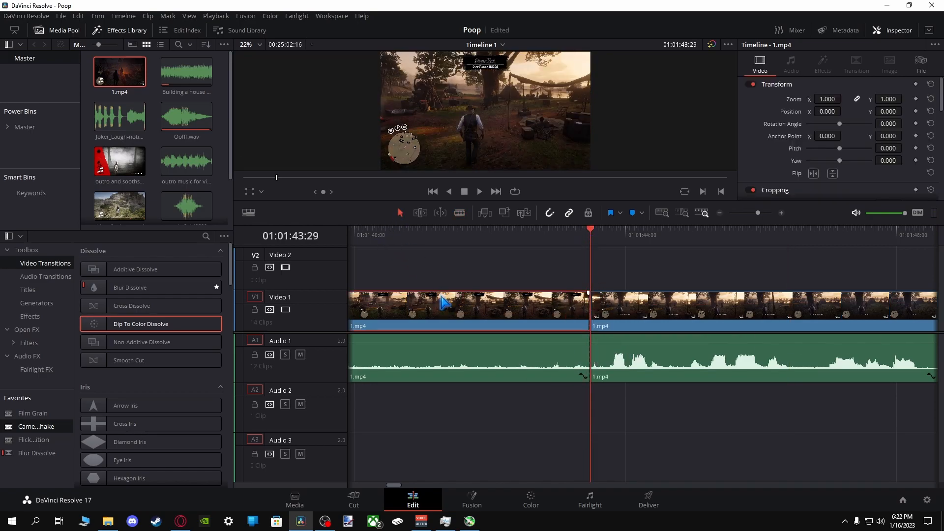
key(BackSpace)
click(450, 376)
key(BackSpace)
click(457, 308)
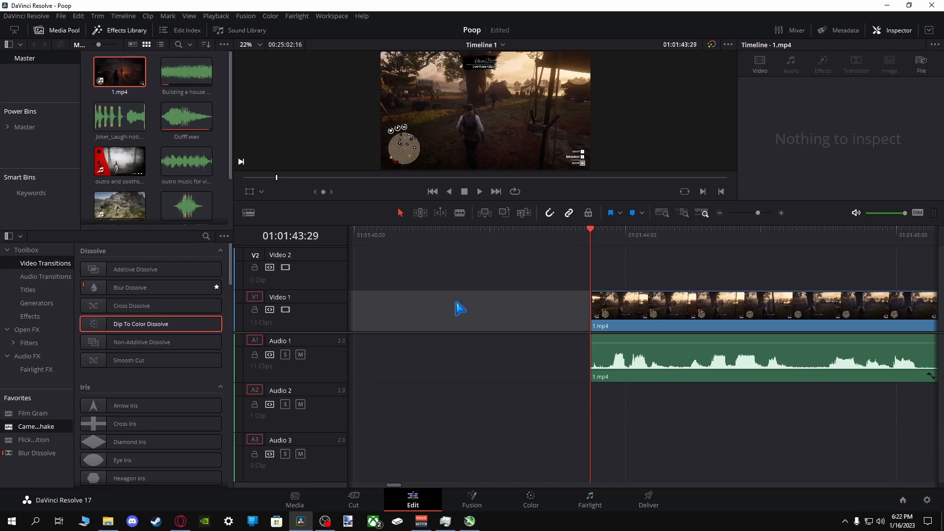
key(BackSpace)
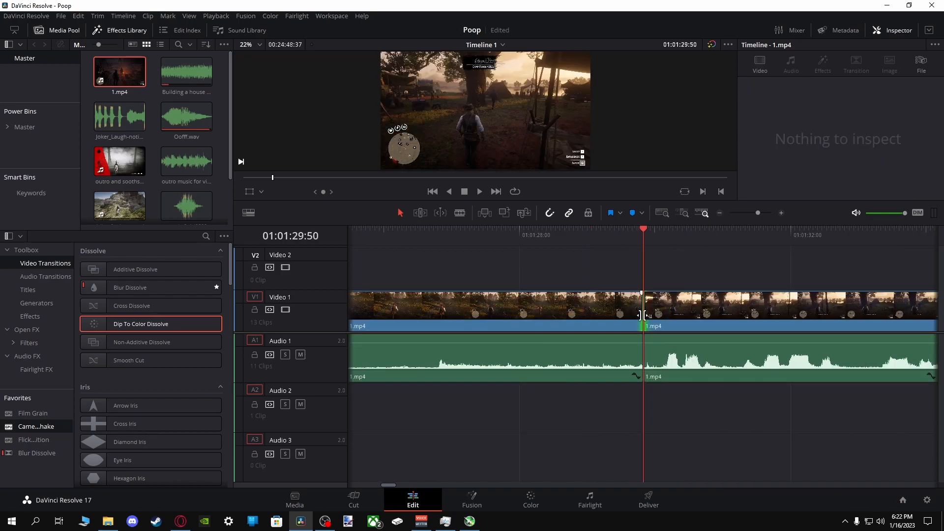
Add a 0.4-second Dip To Color Dissolve to the video cut at 01:01:29:50 and play on from there.
drag(152, 276, 658, 311)
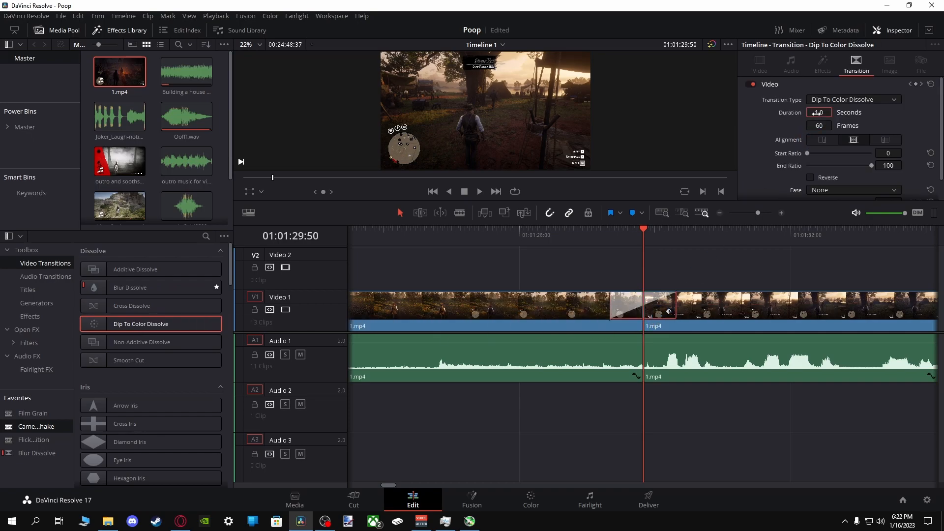
click(658, 234)
click(479, 192)
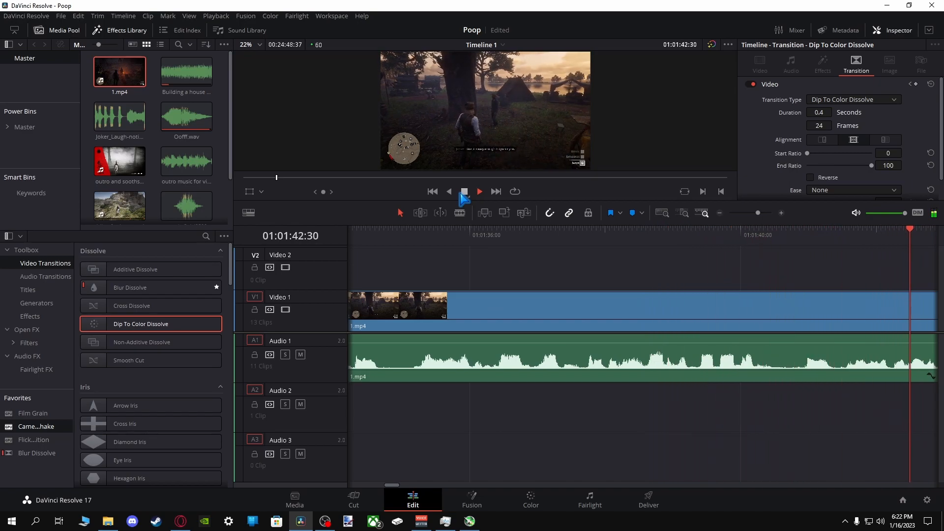
Stop playback and split the video and audio at 01:01:43:25, where the dialogue has ended.
click(464, 192)
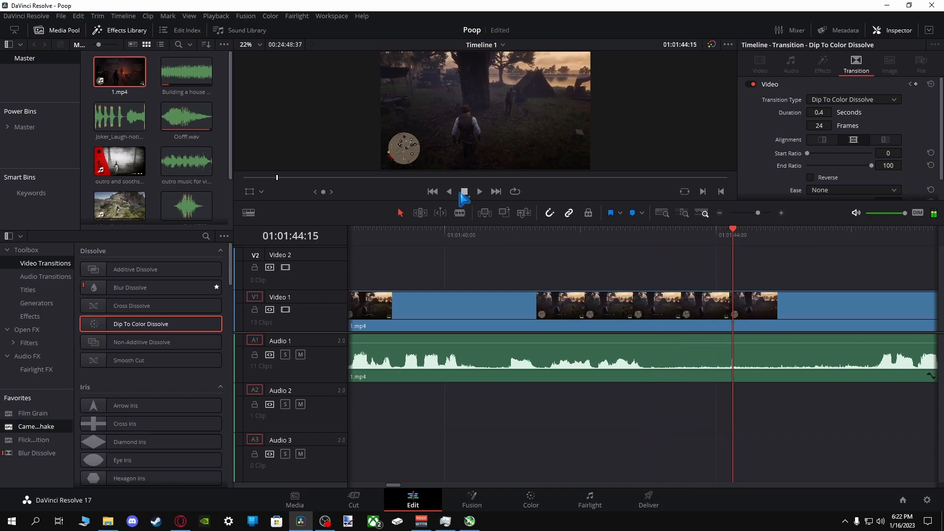
click(460, 213)
click(669, 236)
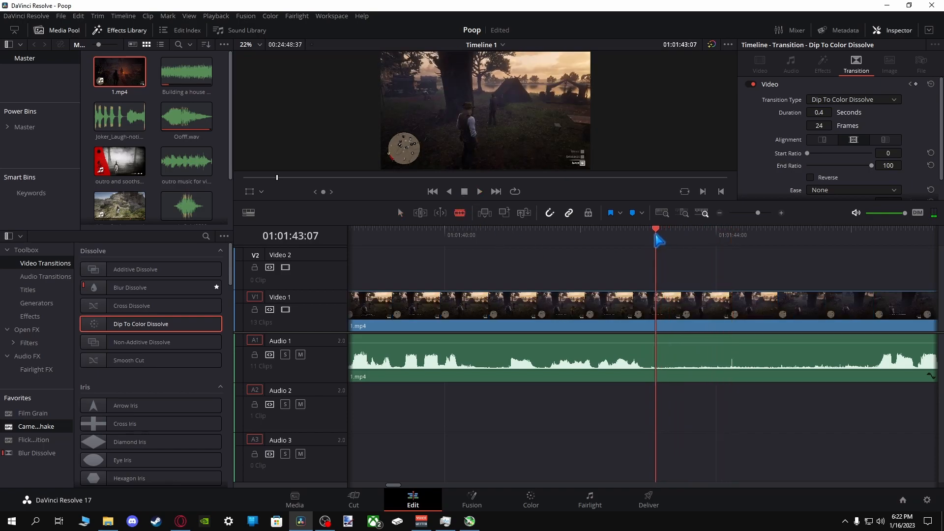
click(677, 361)
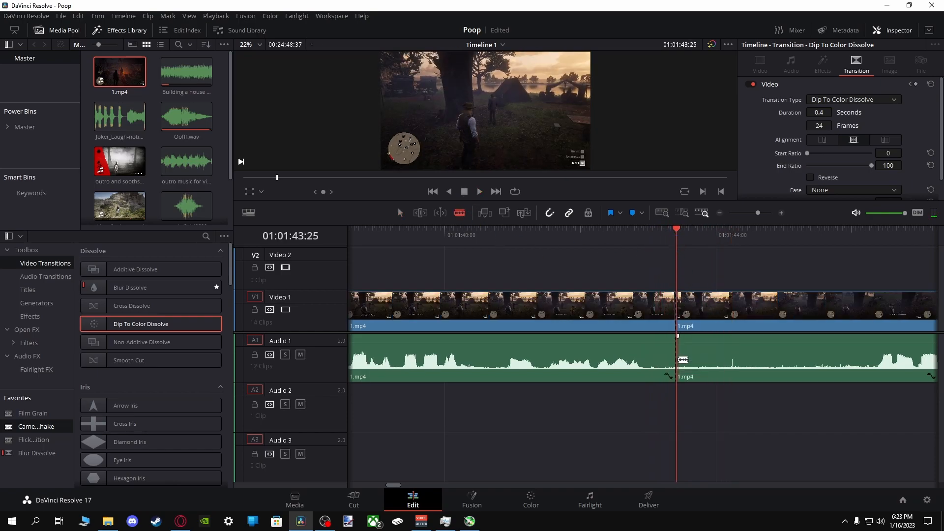
Play through the next conversation to find its end, and split the video and audio at 01:01:56:36.
click(872, 235)
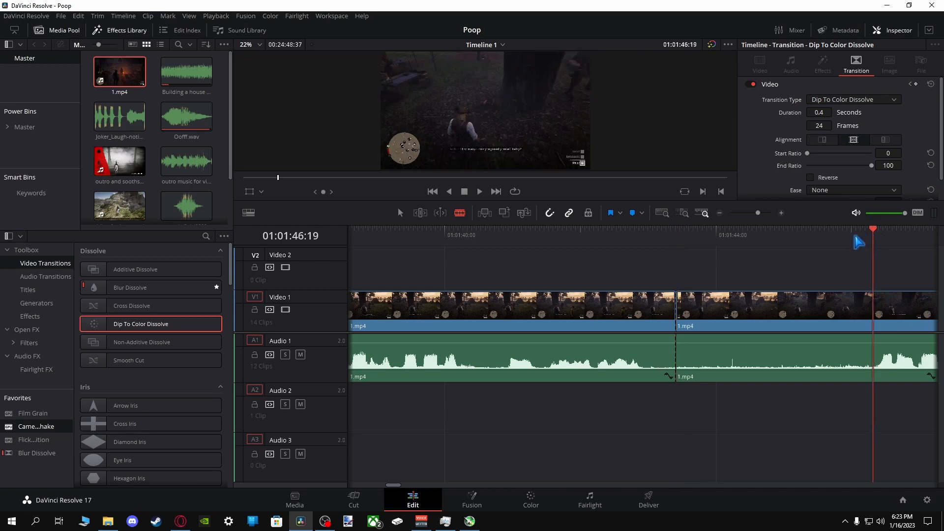
click(480, 192)
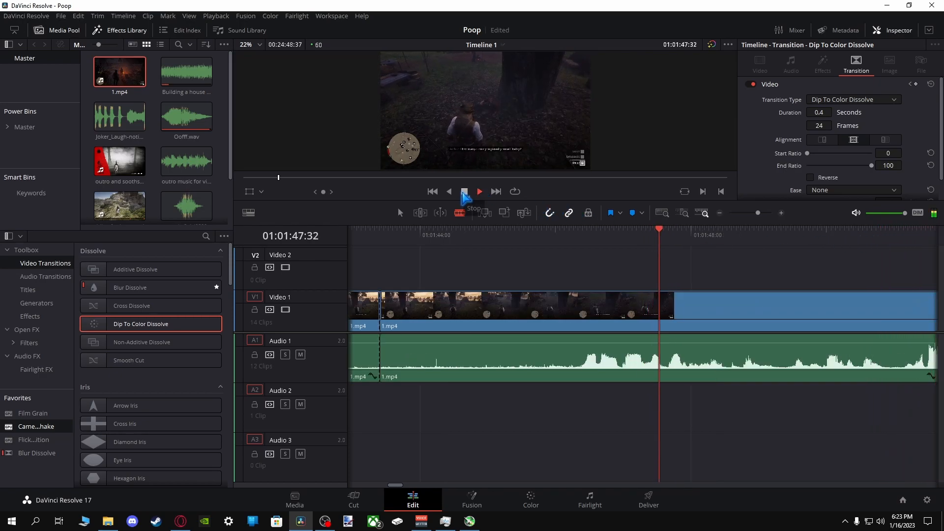
click(463, 192)
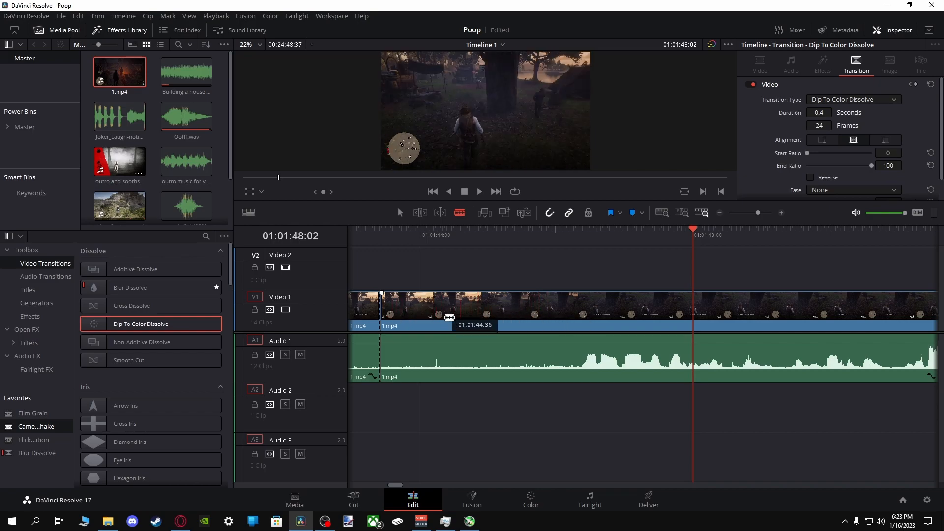
click(368, 232)
click(480, 191)
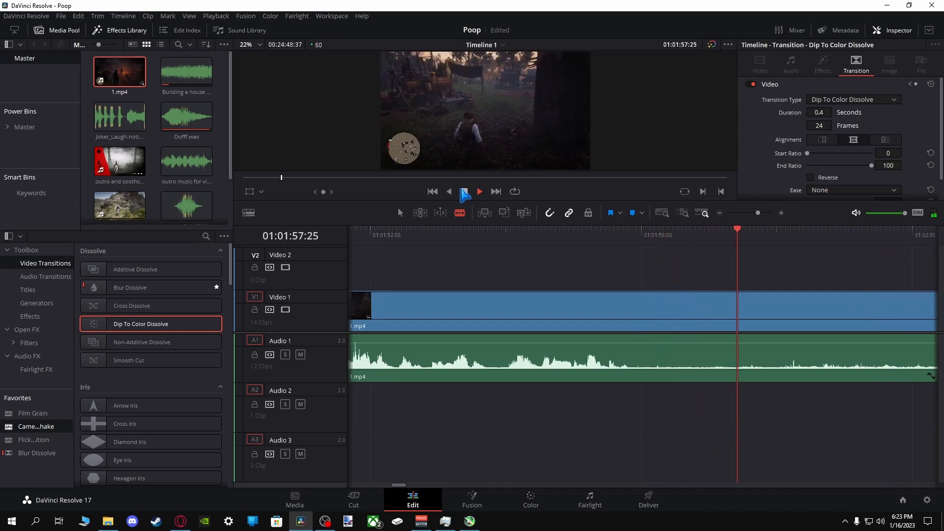
click(464, 193)
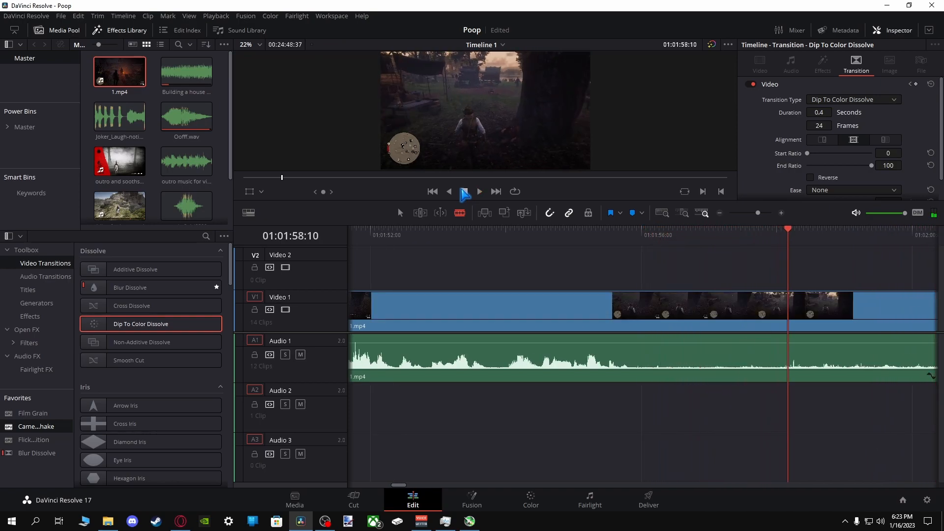
click(552, 237)
click(480, 192)
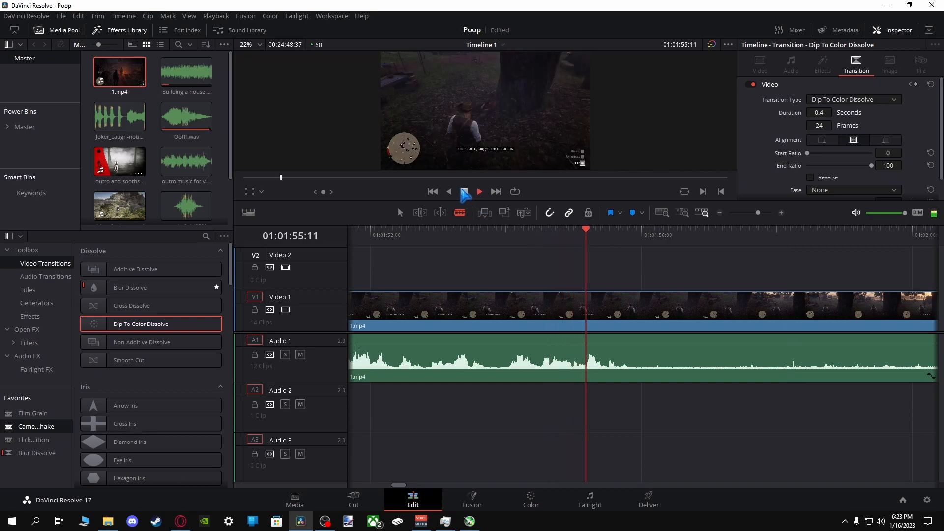
click(465, 193)
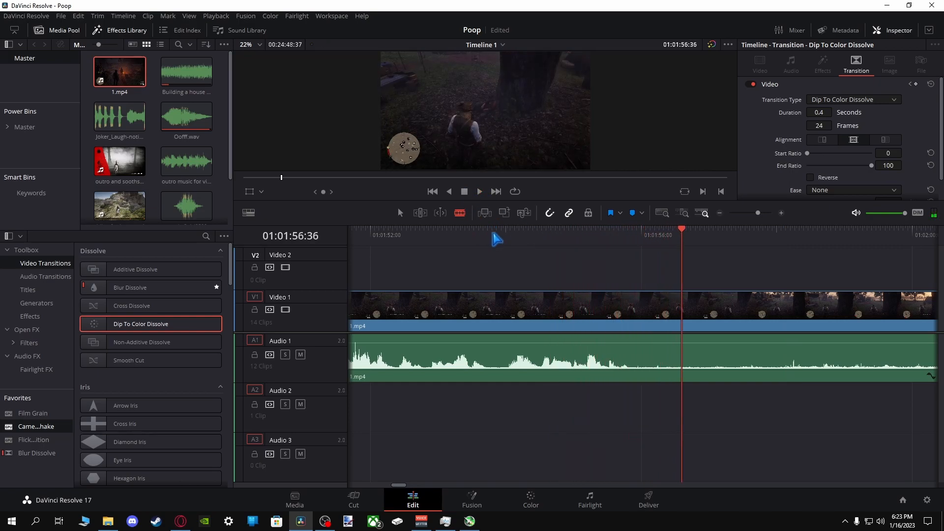
click(692, 324)
Play the quiet stretch after the cut and split the video and audio just after 01:02:00:00, before the next spoken line.
key(space)
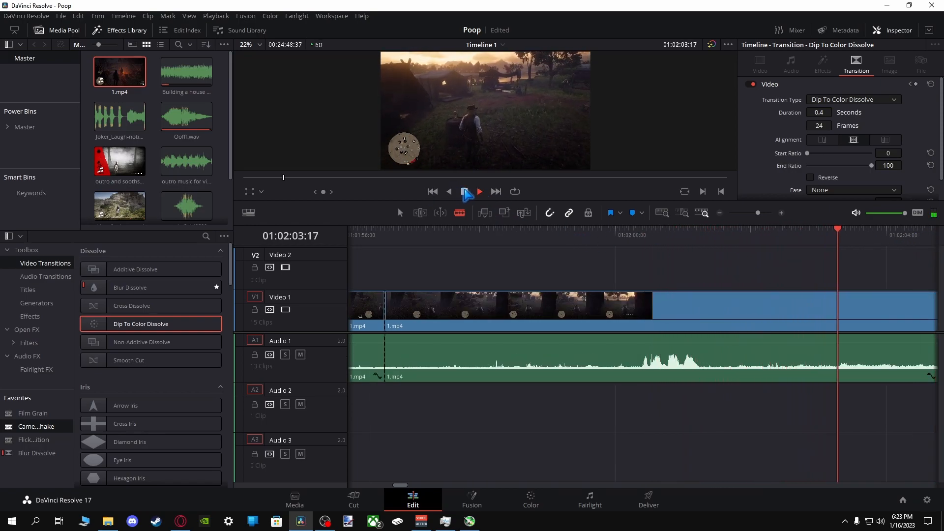
key(space)
click(607, 235)
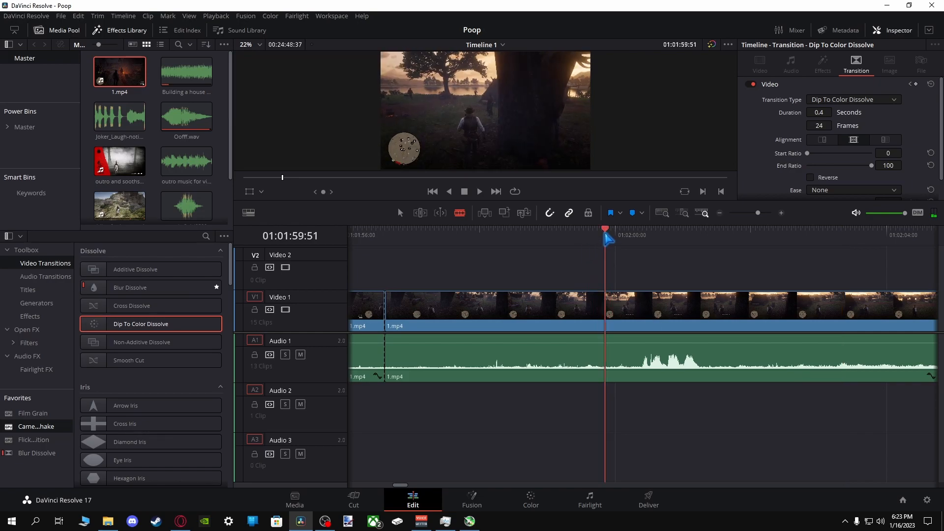
click(523, 234)
click(479, 192)
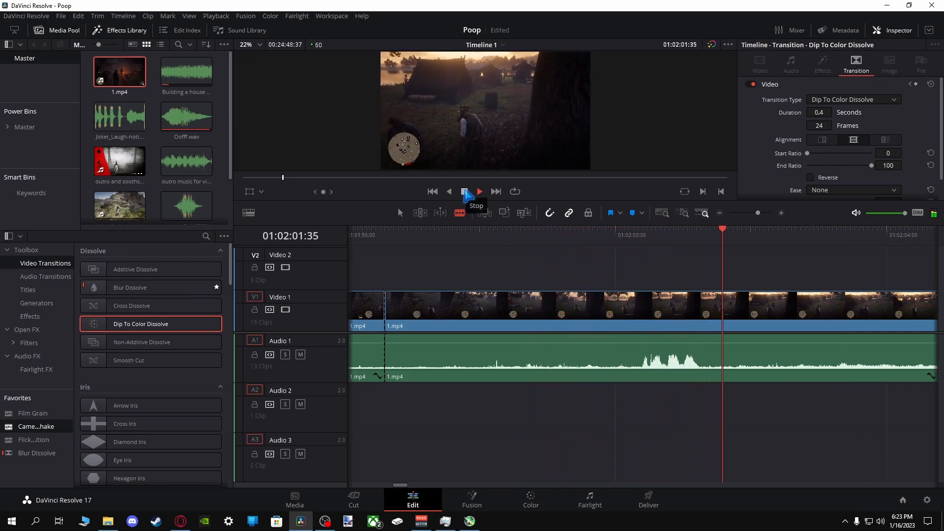
click(465, 192)
click(631, 315)
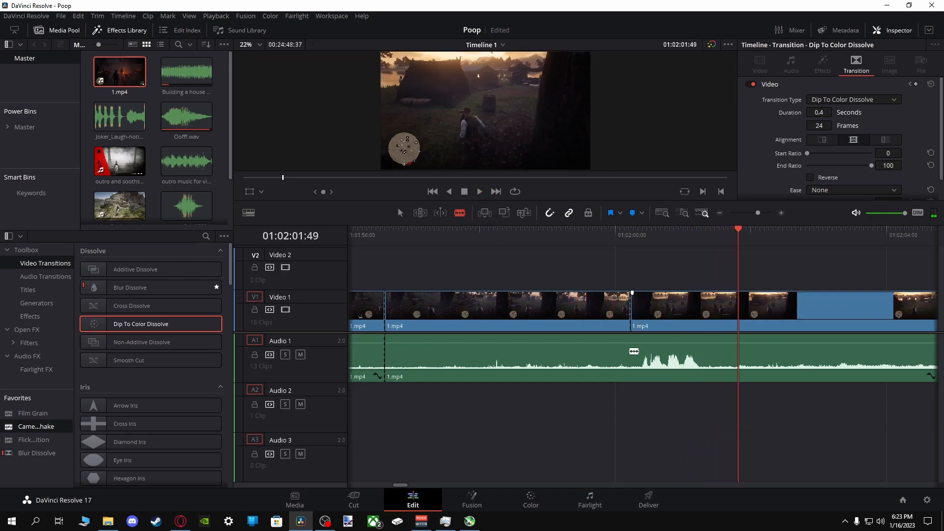
Delete the quiet video section and its audio between the last two cuts, and close the gap.
click(400, 213)
click(474, 312)
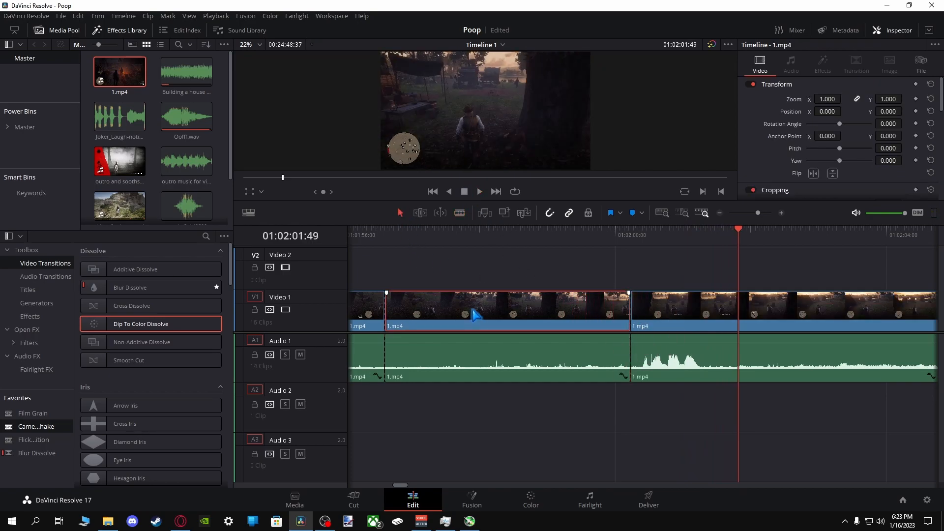
key(Delete)
click(480, 343)
key(Delete)
click(438, 320)
key(Delete)
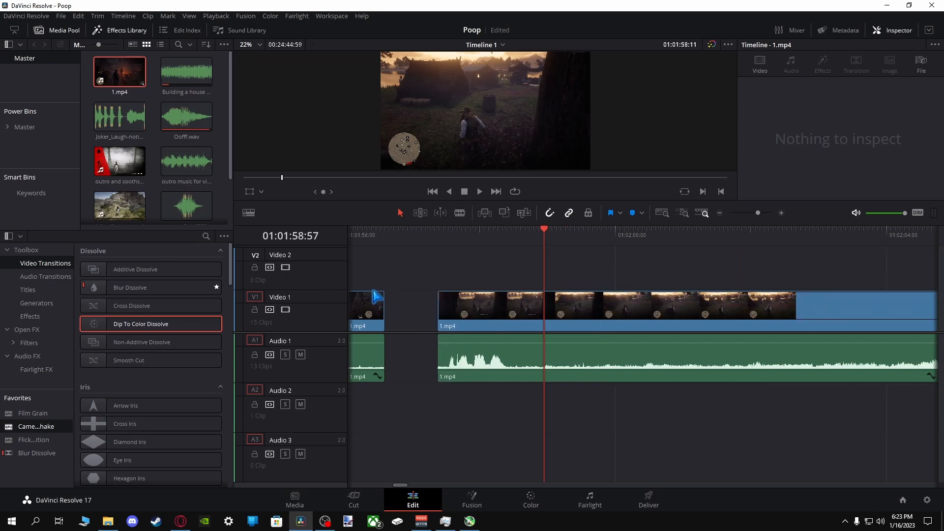
Play across the new join and split the video and audio at 01:01:58:25, after the short spoken line.
click(354, 235)
click(480, 192)
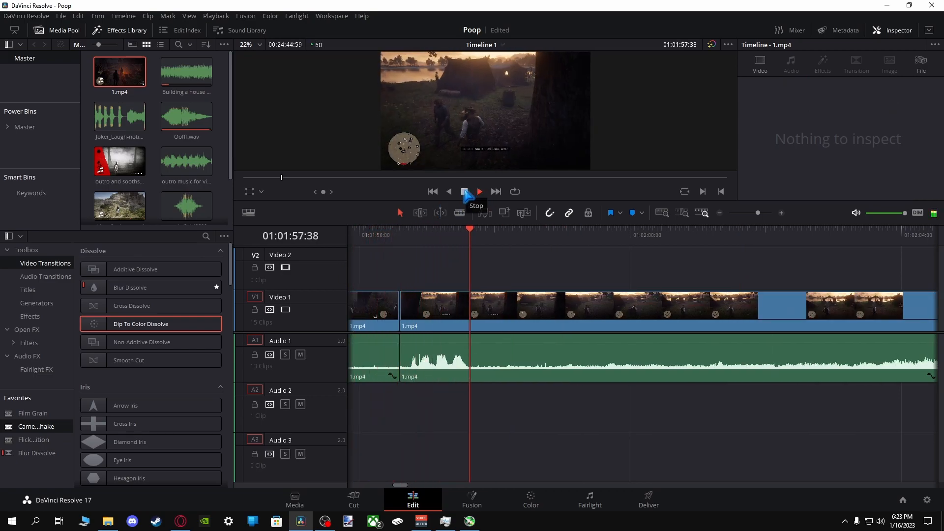
click(466, 192)
key(b)
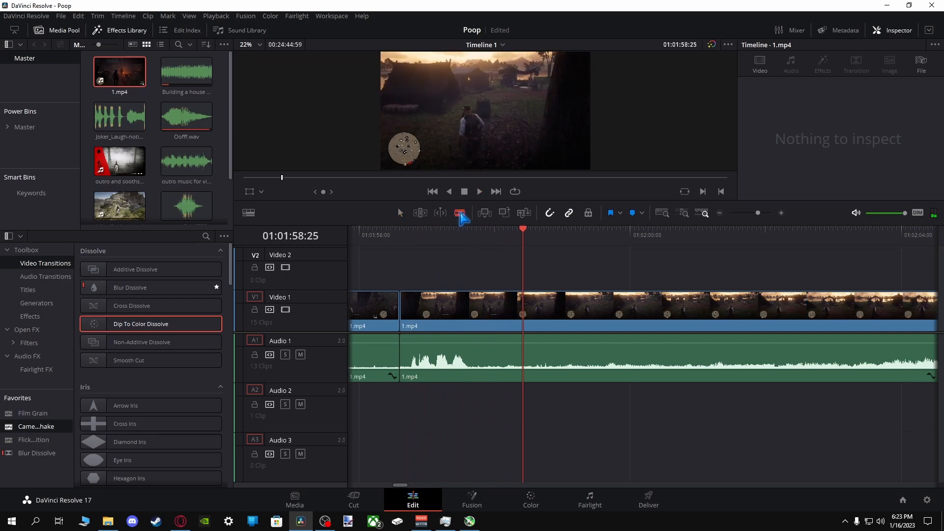
click(524, 310)
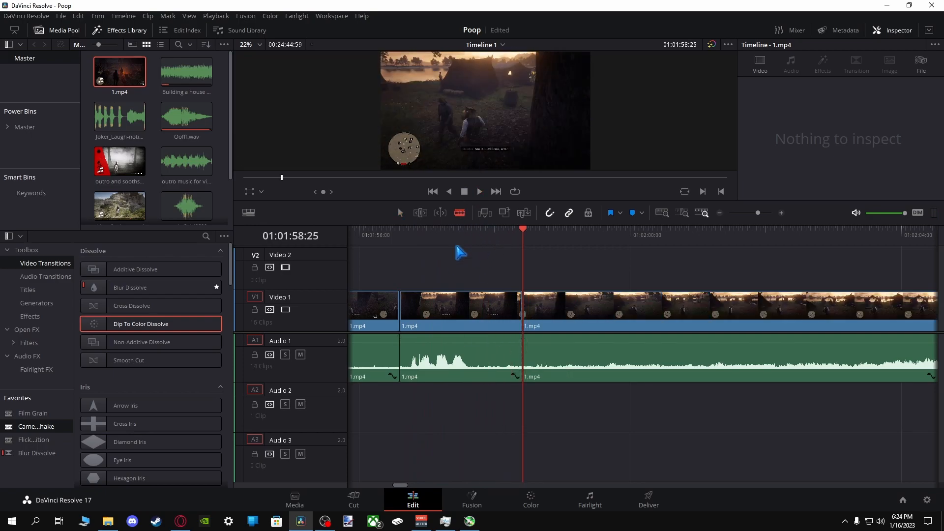
Replay the footage from 01:01:49:56 and split the video and audio at 01:01:59:59.
drag(404, 485, 400, 486)
click(749, 249)
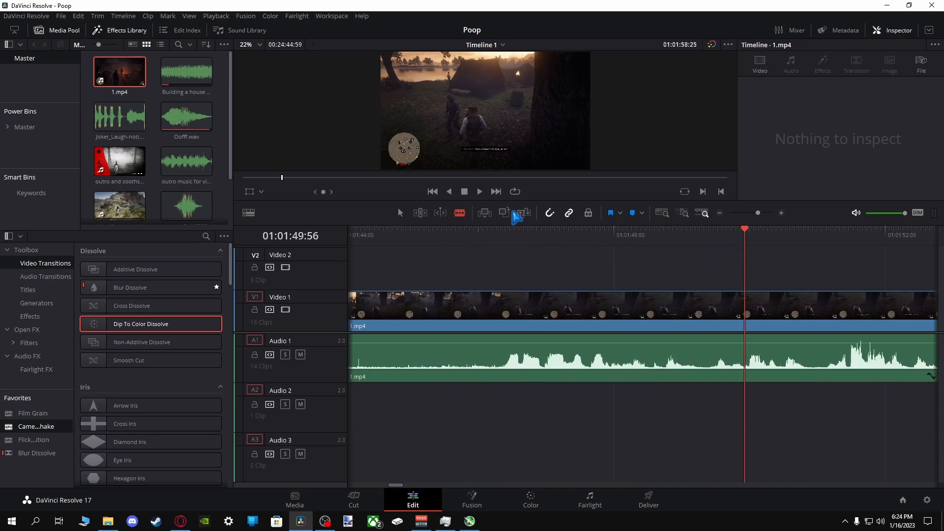
click(480, 192)
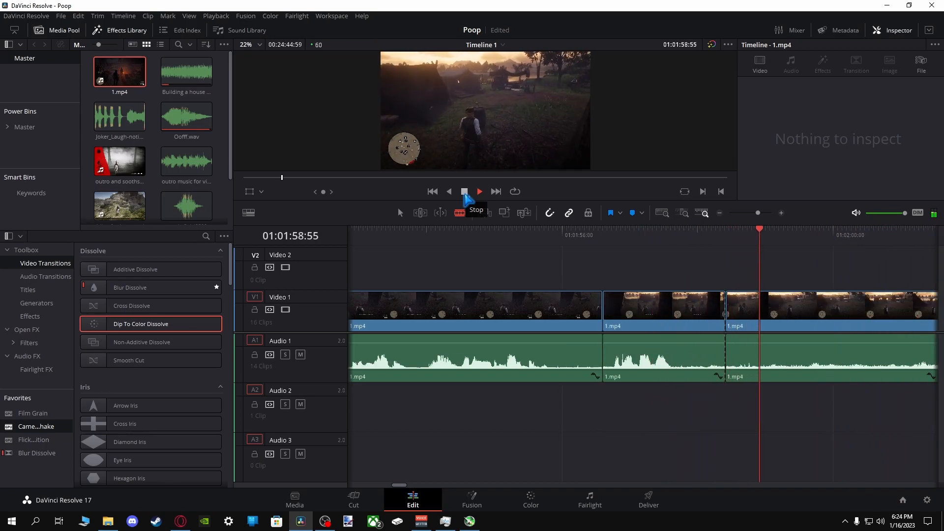
click(464, 192)
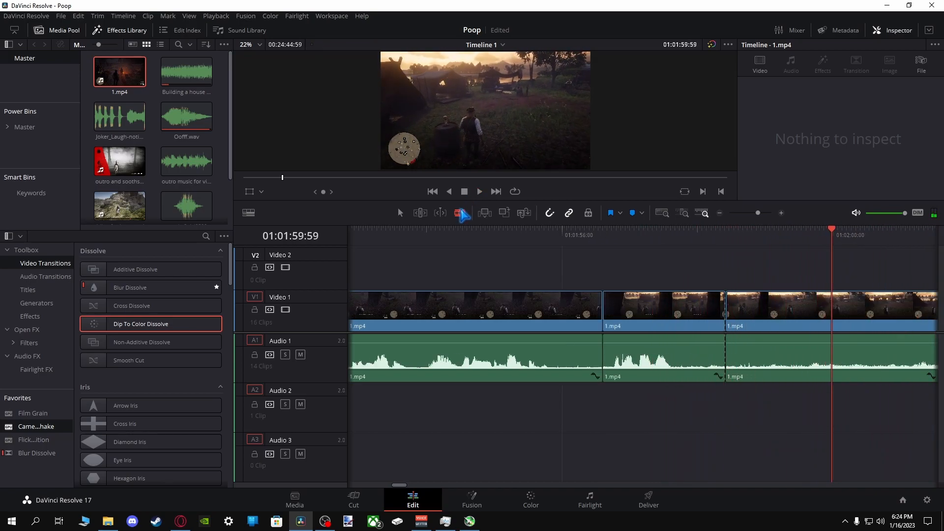
click(840, 313)
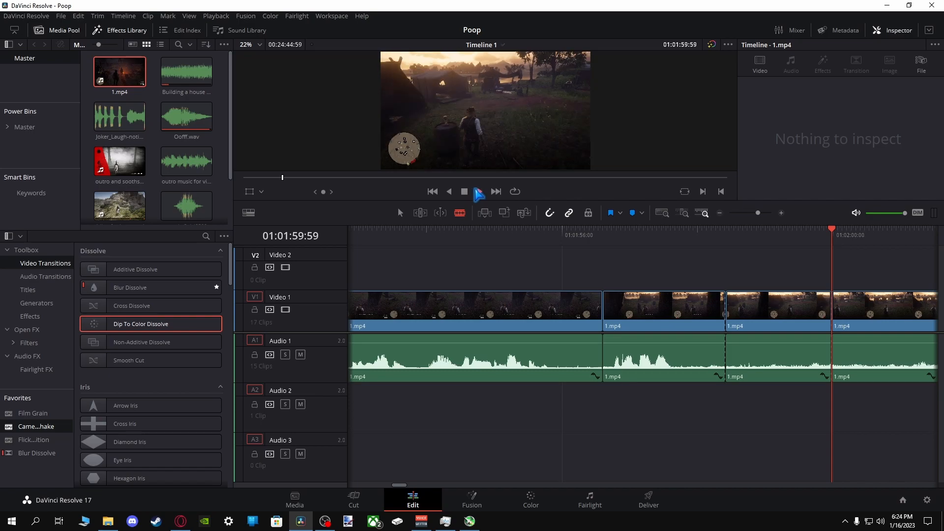
Play on from 01:01:59:59, recheck the footage around 01:02:12:00, and split the video and audio just after that point.
click(478, 193)
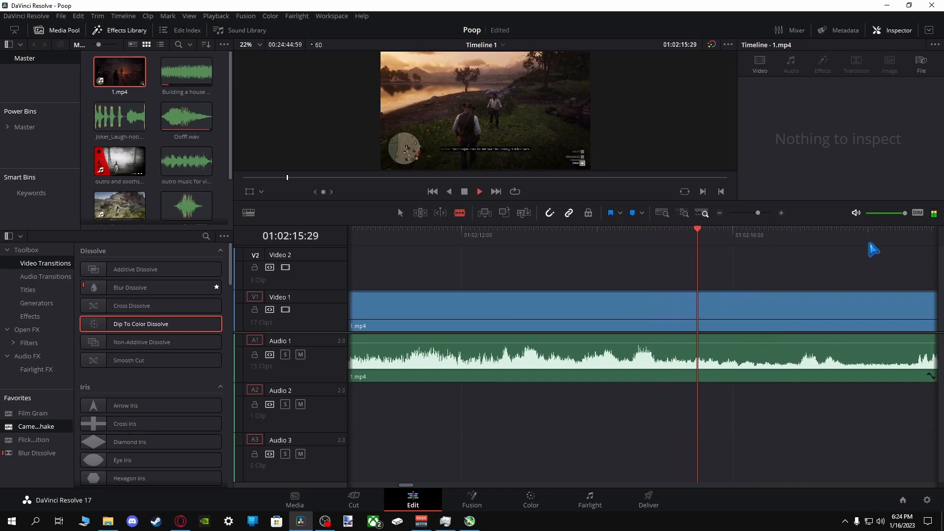
click(493, 241)
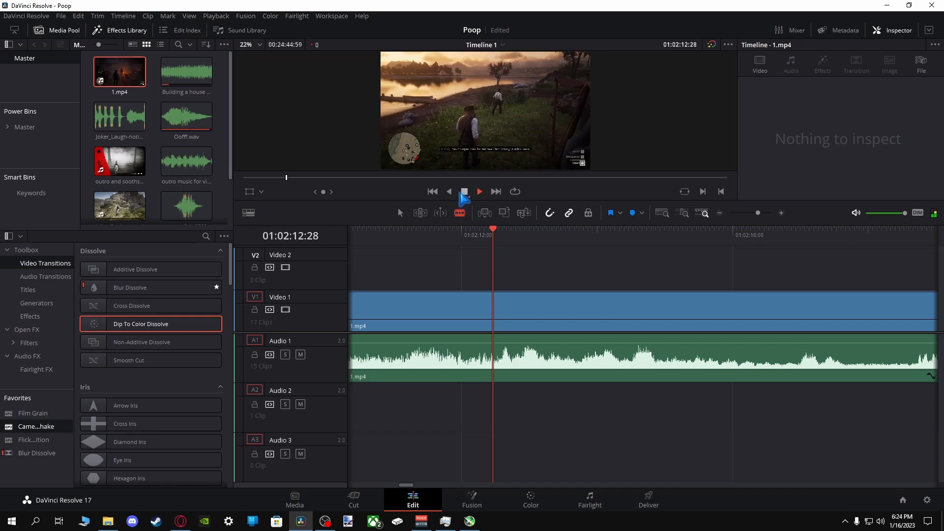
click(464, 192)
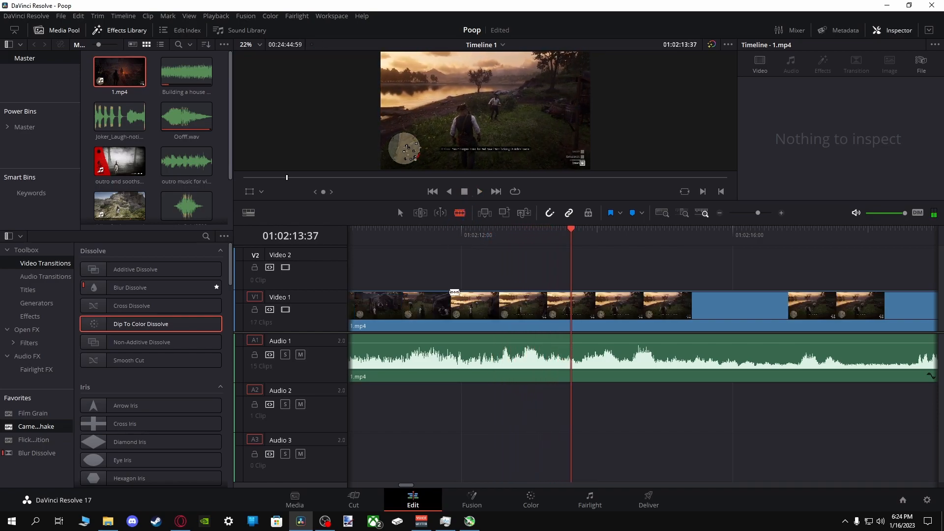
click(427, 233)
click(478, 192)
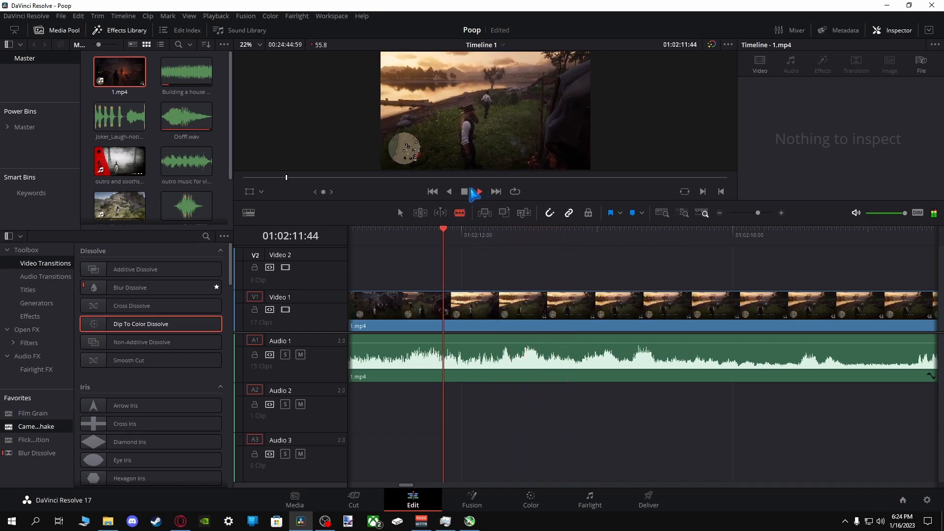
click(464, 191)
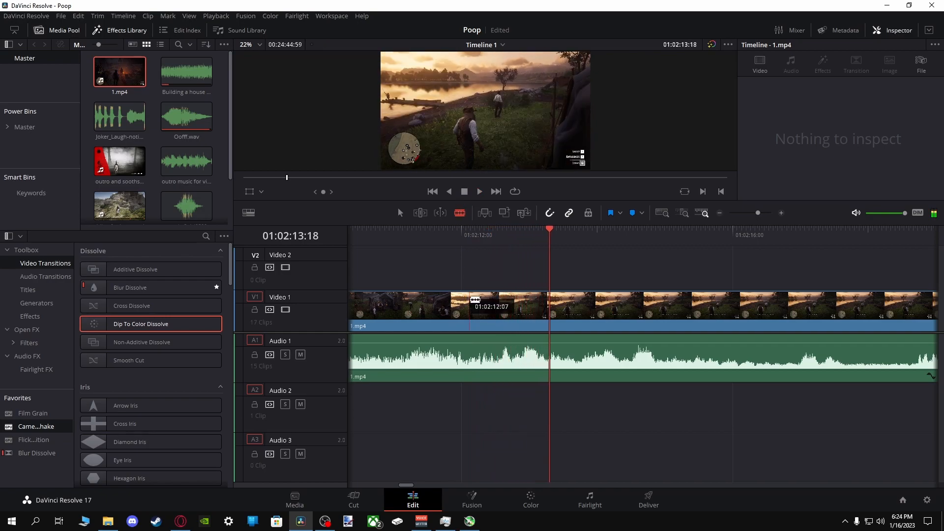
click(474, 301)
Delete the video section and its audio before the cut near 01:02:12:00, and close the gap.
click(400, 213)
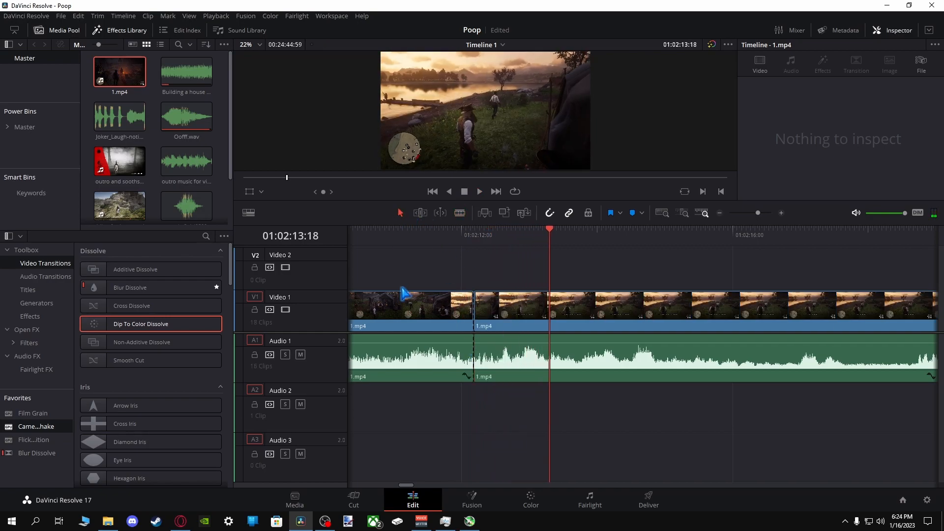
click(404, 293)
key(BackSpace)
click(415, 353)
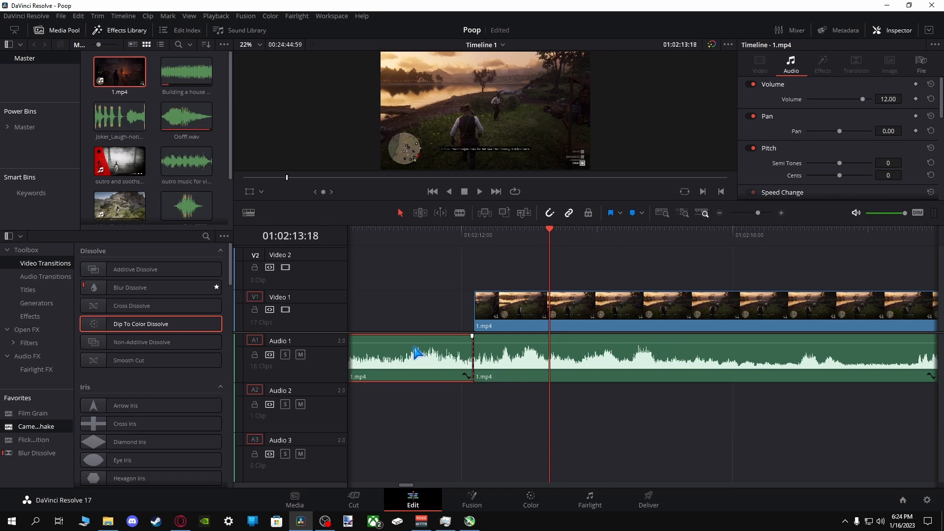
key(BackSpace)
click(414, 348)
key(BackSpace)
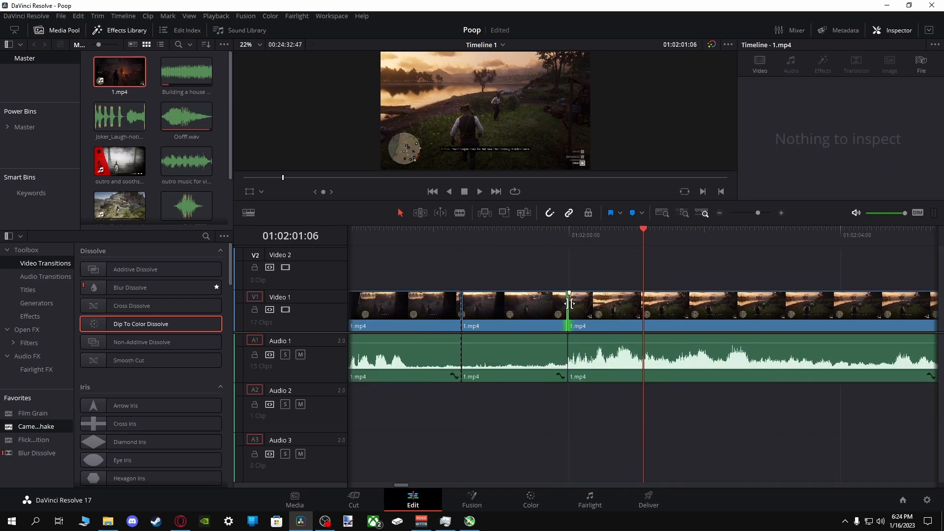
Add a Dip To Color Dissolve lasting 0.4 seconds to the join near 01:02:00:00 and play across it.
drag(142, 334, 574, 301)
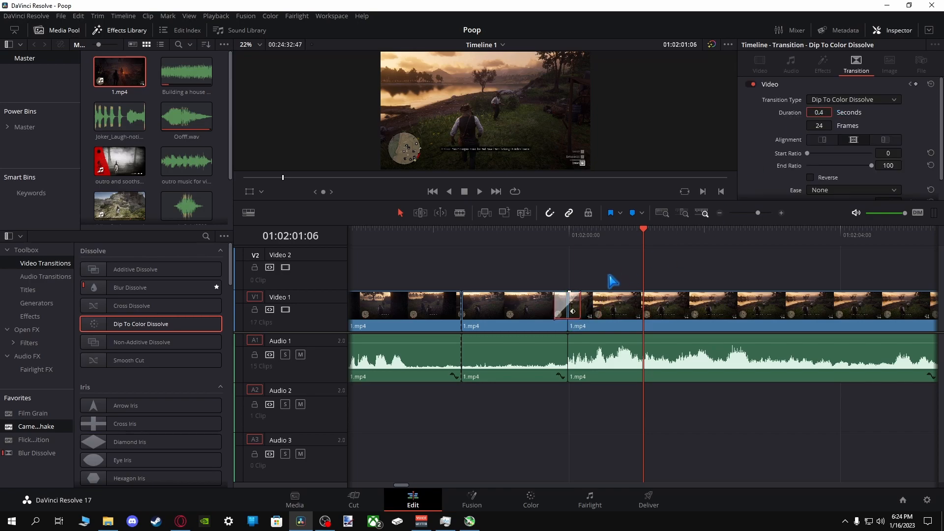
click(581, 235)
click(480, 191)
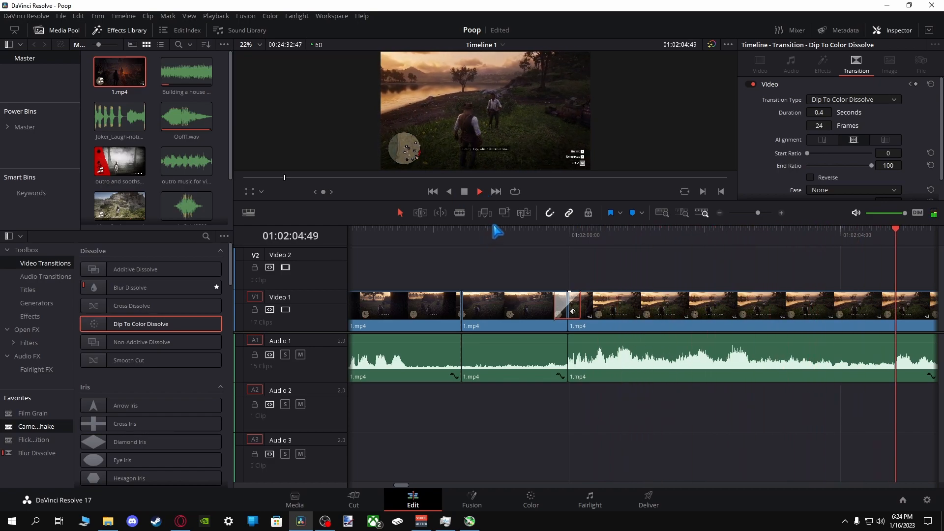
Enlarge the viewer, watch the dialogue through to its end, and split the video and audio at 01:02:17:24.
drag(496, 225, 498, 306)
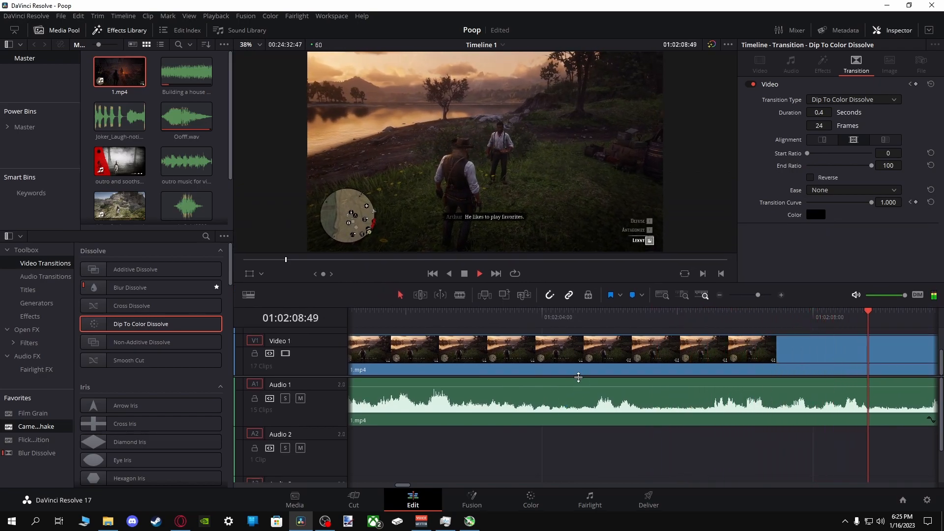
scroll(580, 389, up, 1)
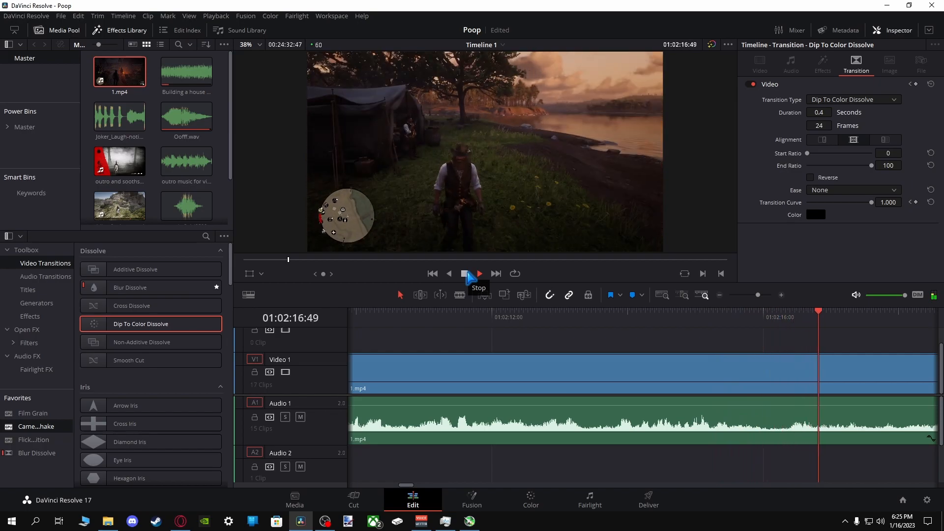
click(465, 274)
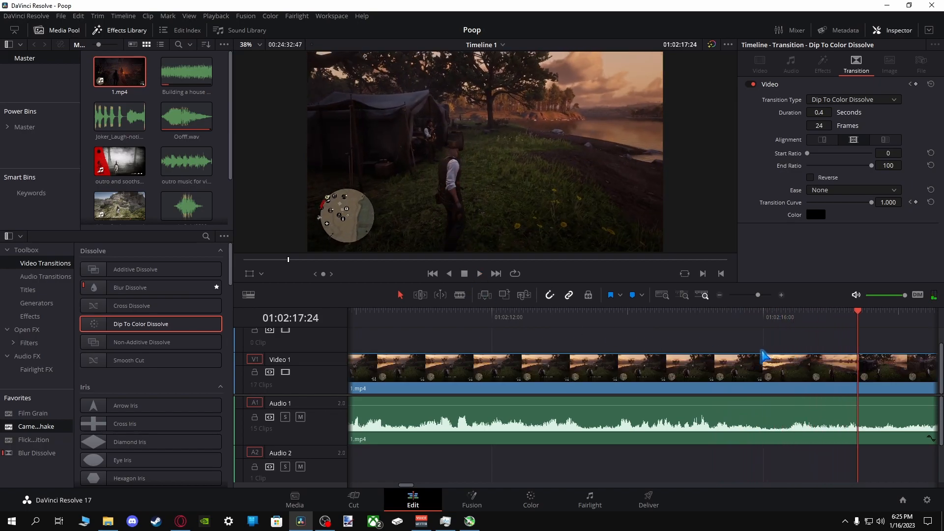
click(466, 295)
click(859, 374)
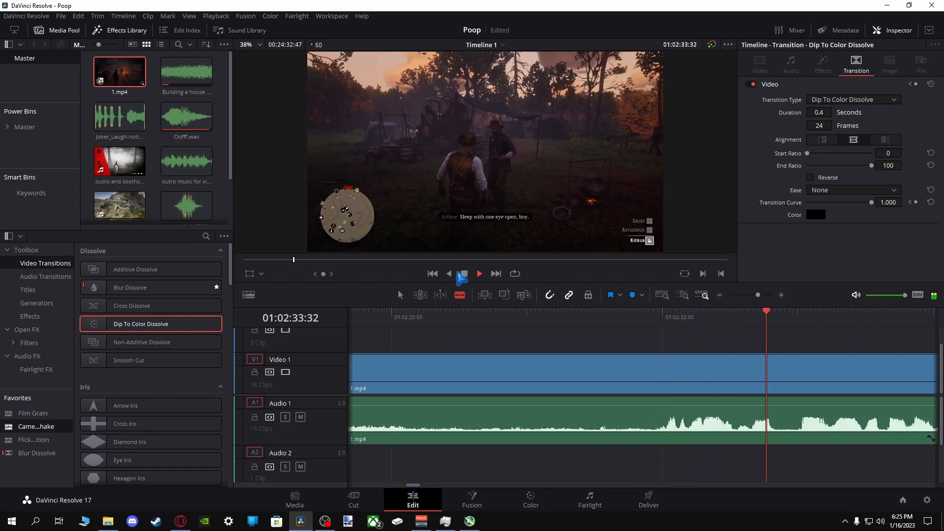
Stop after the next spoken line, split just before 01:02:31:00, and ripple-delete the quiet video and audio between the two cuts.
click(463, 274)
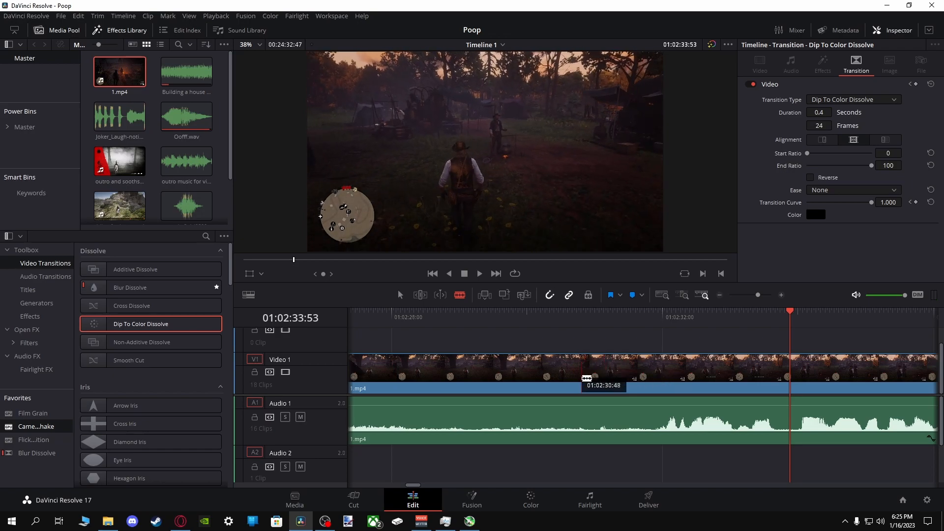
click(592, 377)
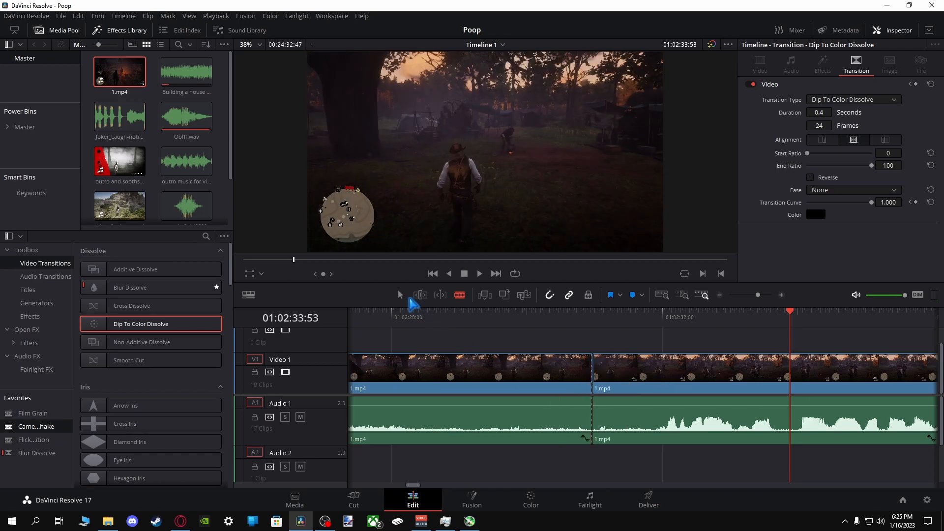
click(435, 372)
key(Delete)
click(444, 415)
key(Delete)
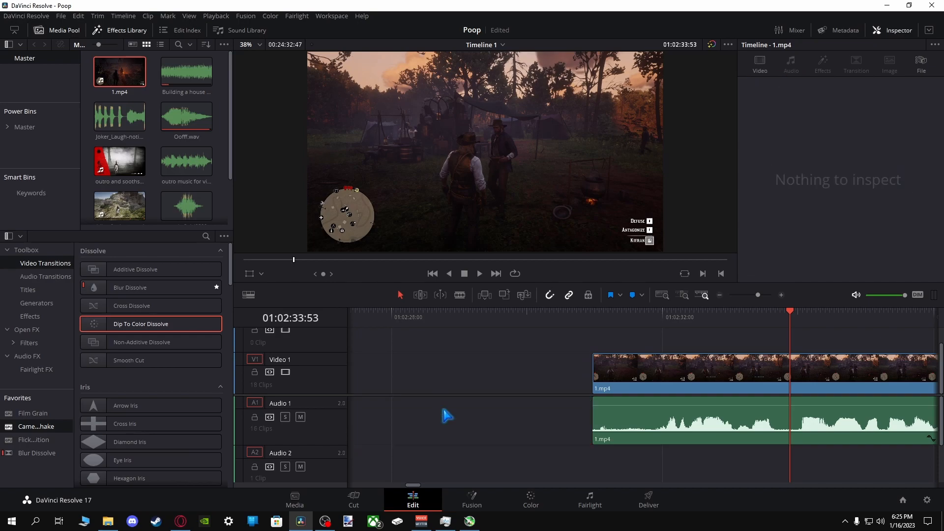
key(Delete)
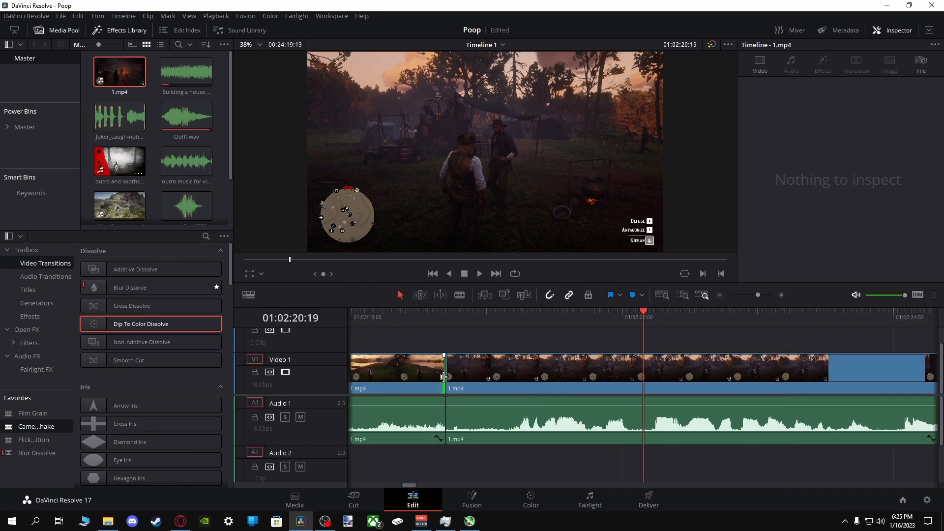
Add a 0.4-second Dip To Color Dissolve at the join near 01:02:17:24 and play the footage onward.
click(446, 375)
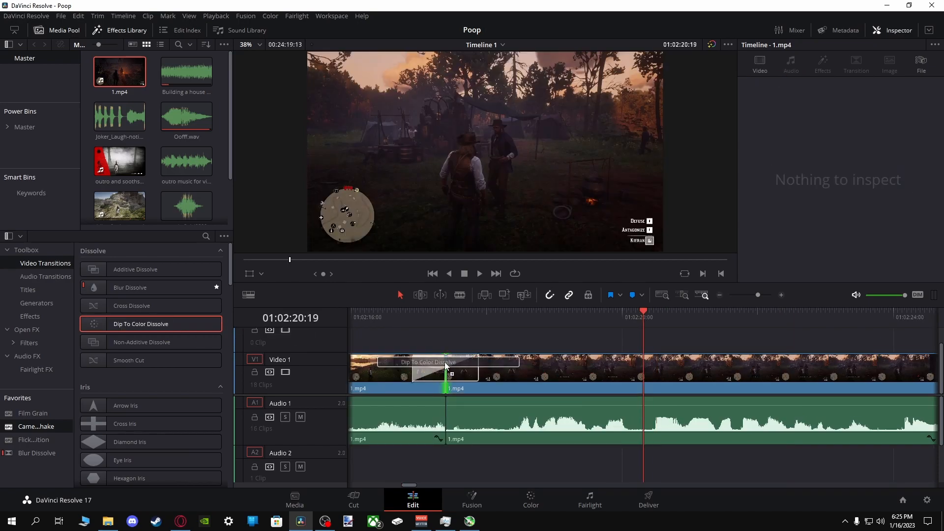
drag(447, 367, 447, 367)
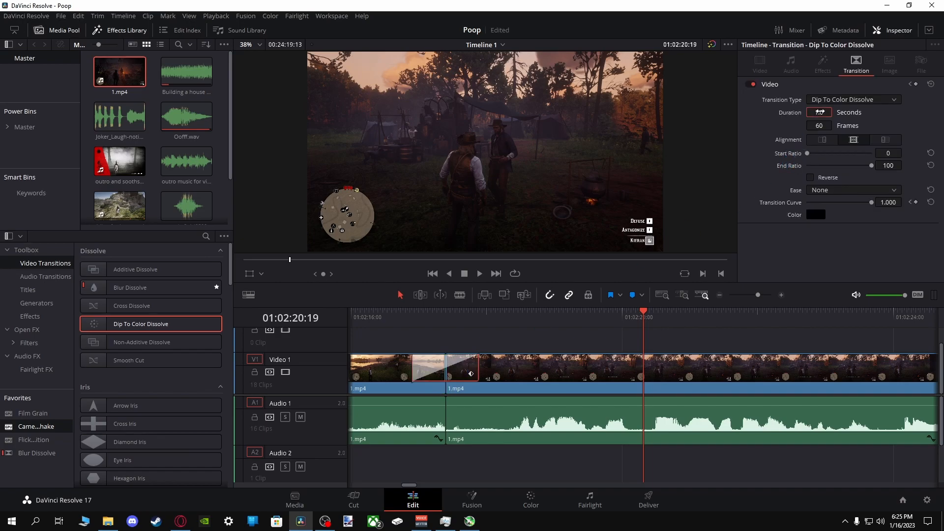
click(479, 273)
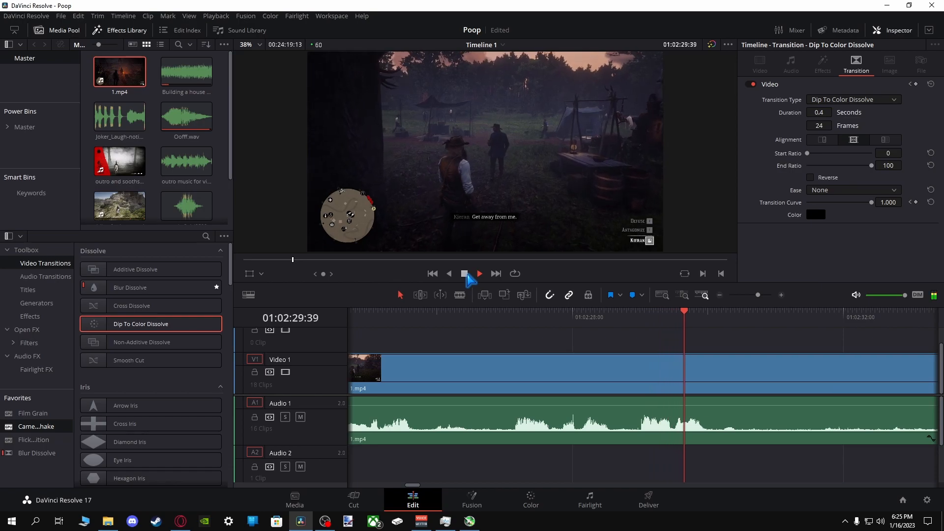
Stop playback after the conversation and split the video and audio at 01:02:31:21.
click(465, 274)
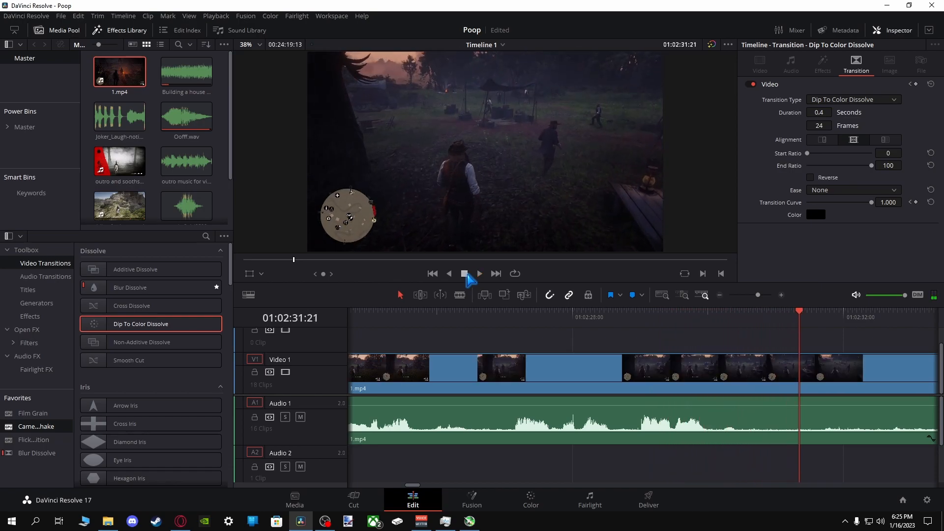
click(461, 294)
click(800, 374)
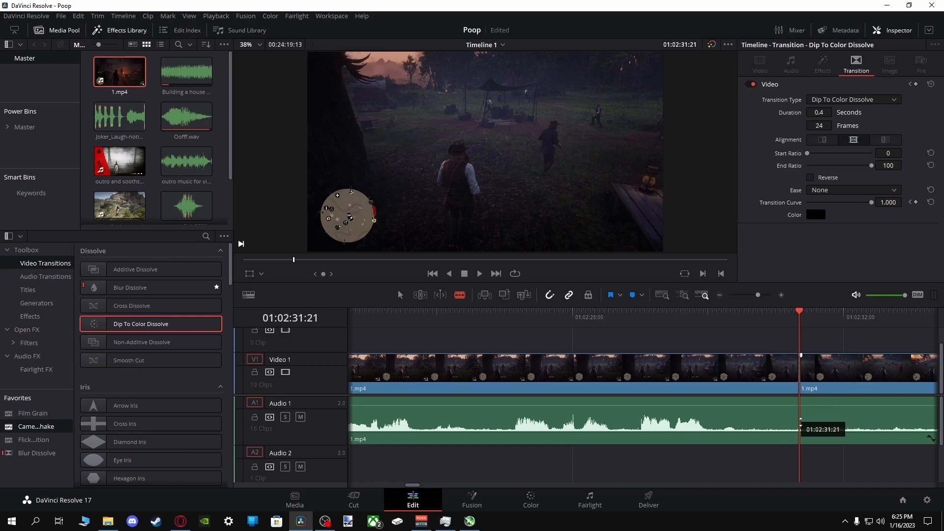
Play past the 01:02:31:21 cut and split the video and audio just before 01:02:35:00, ahead of the next spoken line.
click(480, 273)
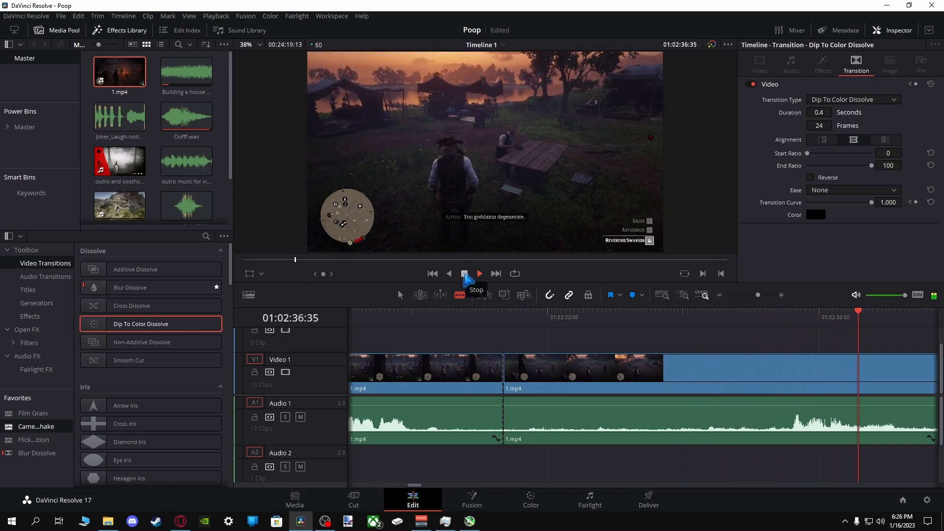
click(465, 277)
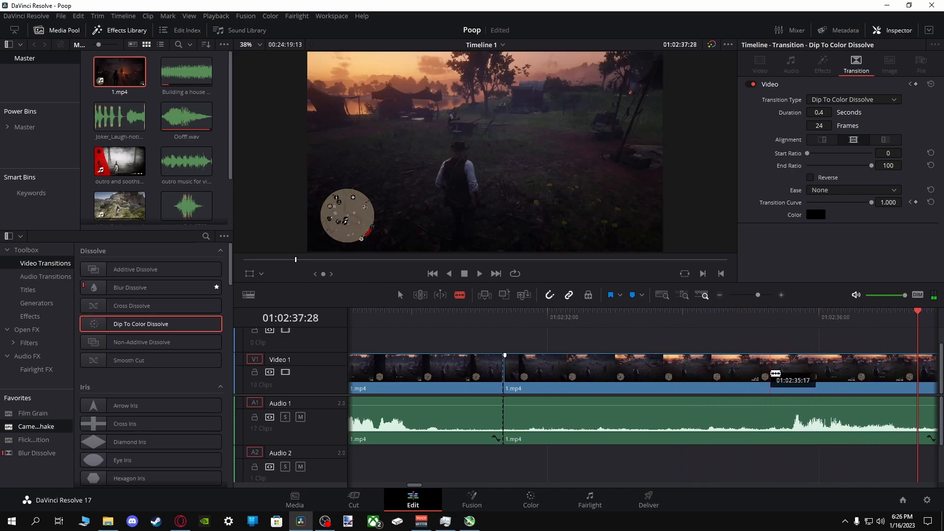
click(737, 369)
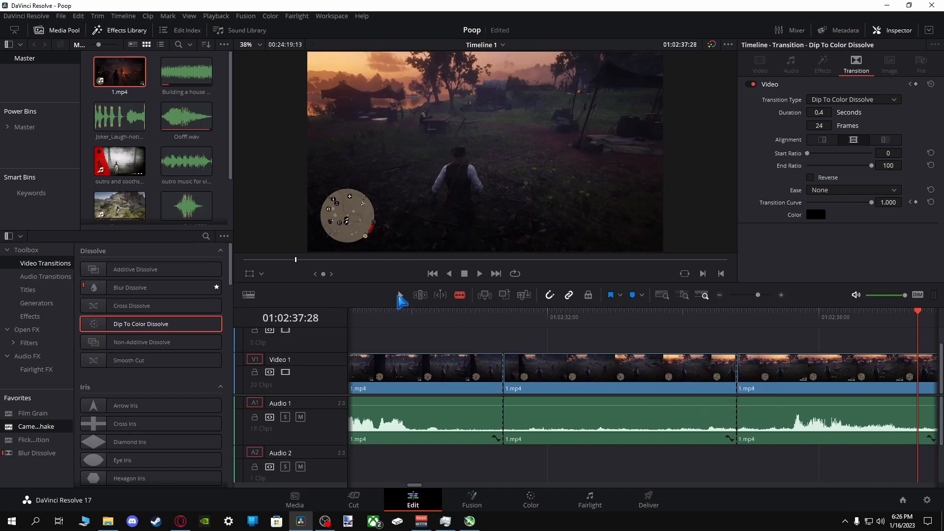
Delete the quiet video and audio section between 01:02:31:21 and the following cut, and close the gap.
click(399, 295)
click(592, 385)
key(BackSpace)
click(578, 374)
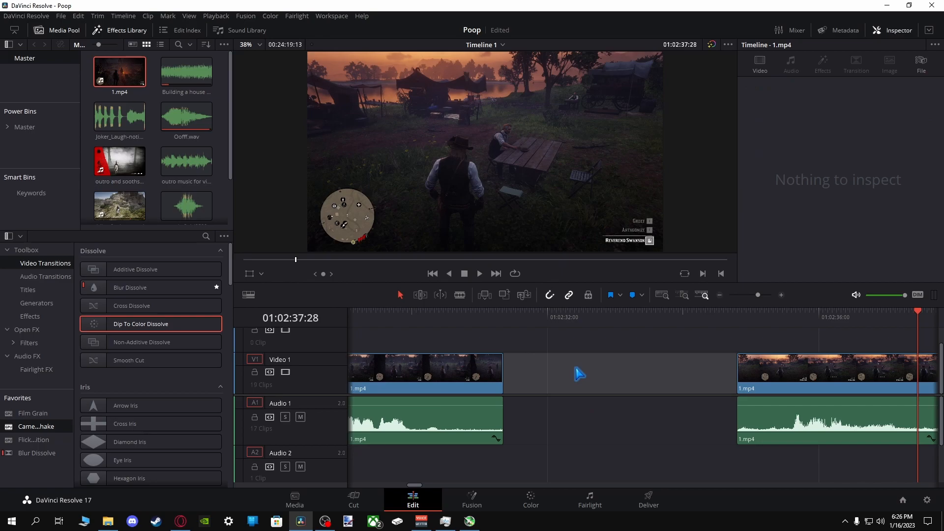
key(BackSpace)
Add a Dip To Color Dissolve at the join near 01:02:31:21, set its duration to 0.4 seconds, and resume playback.
drag(170, 325, 510, 368)
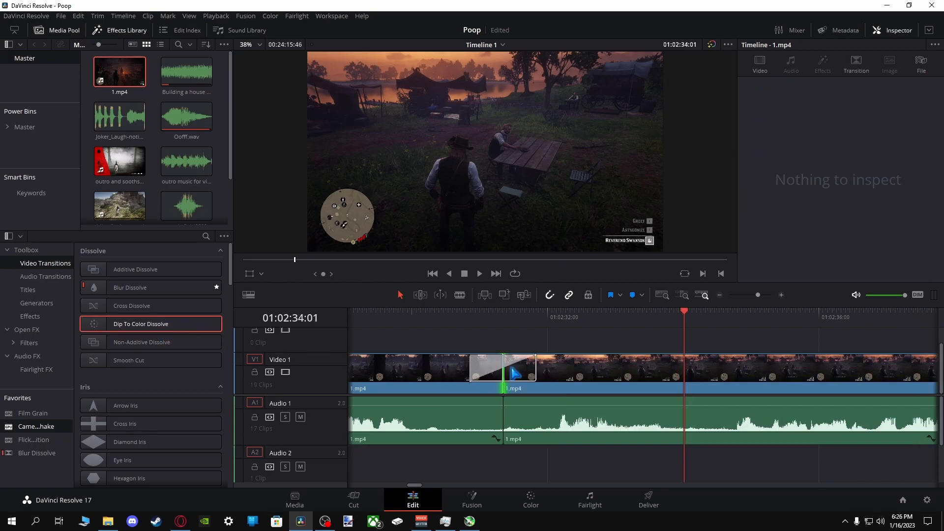
click(526, 372)
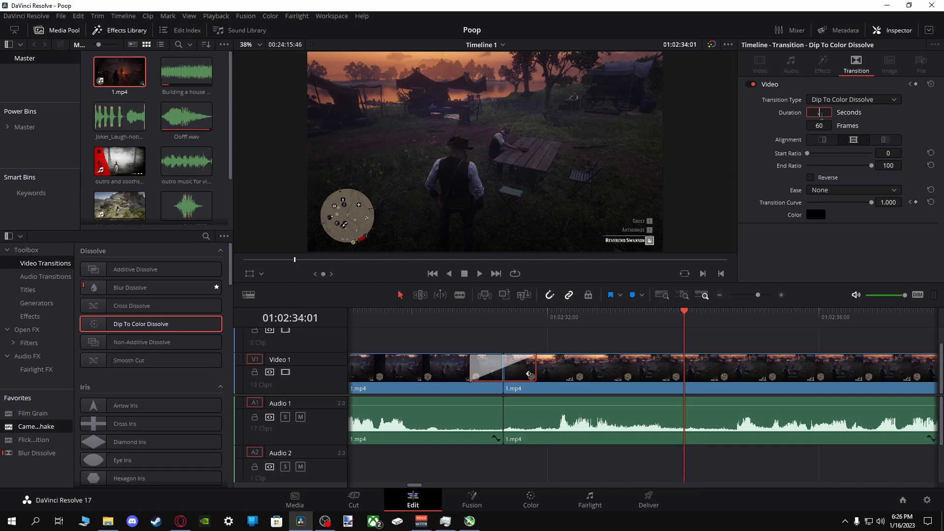
click(480, 274)
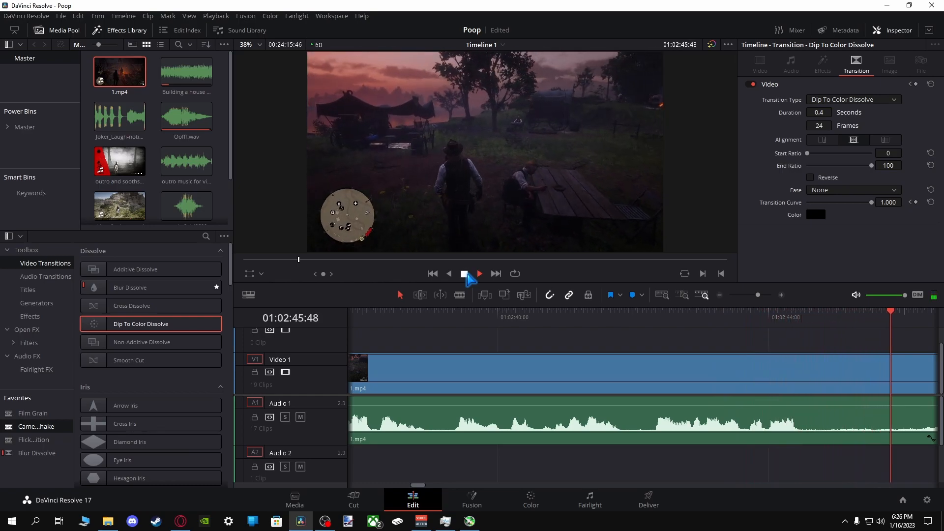
Stop playback once the table conversation ends and split the video and audio at 01:02:45:52.
click(465, 273)
click(460, 295)
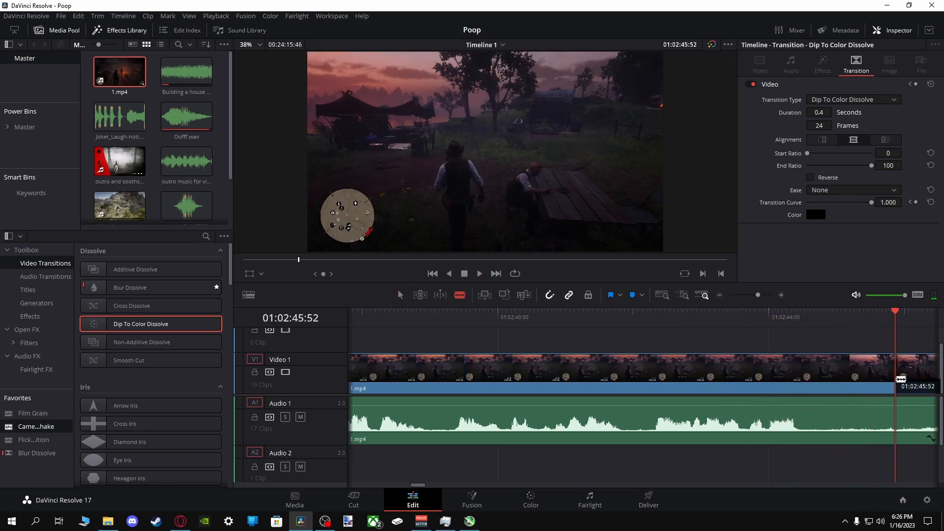
click(898, 419)
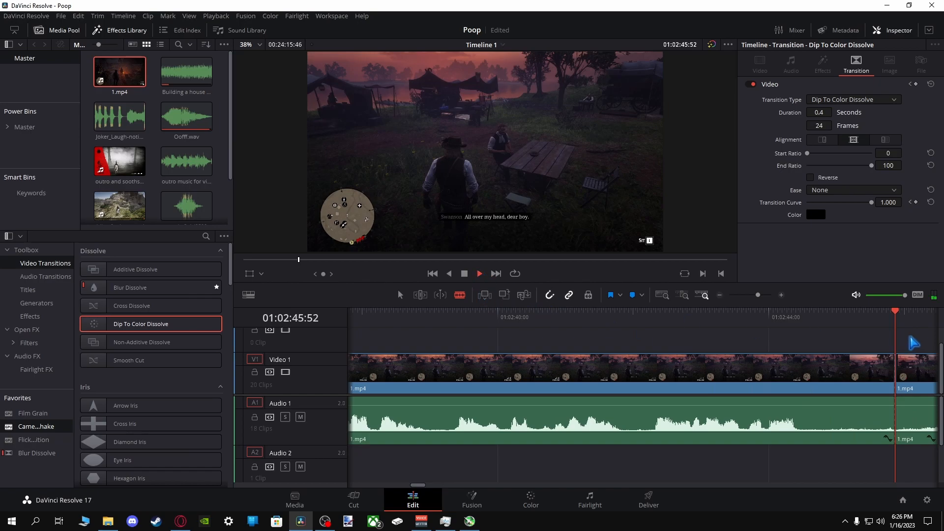
Play on to the next spoken line and split the video and audio just after 01:02:50:00, before that line.
key(space)
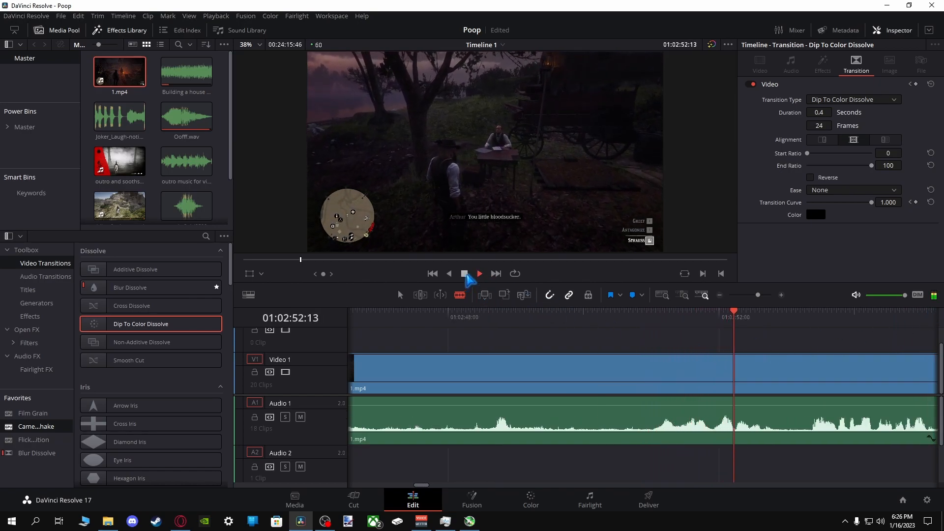
click(465, 274)
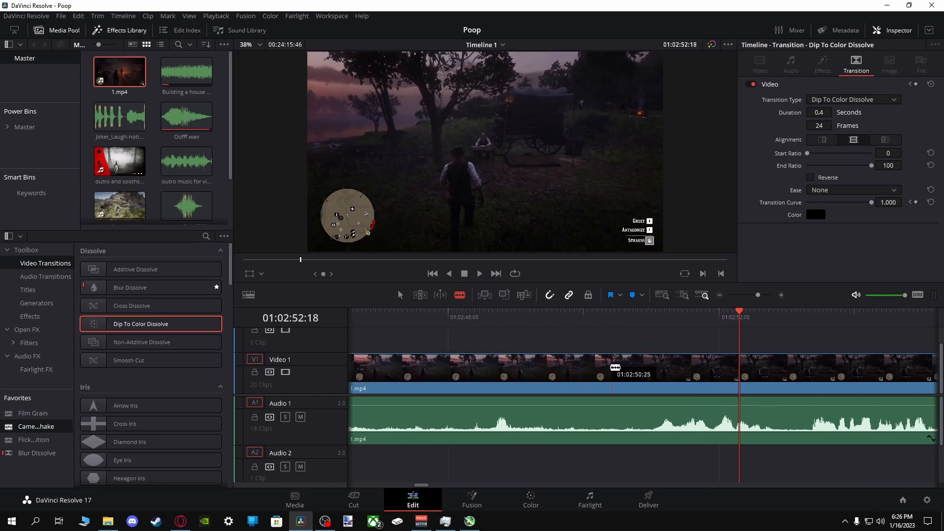
click(603, 388)
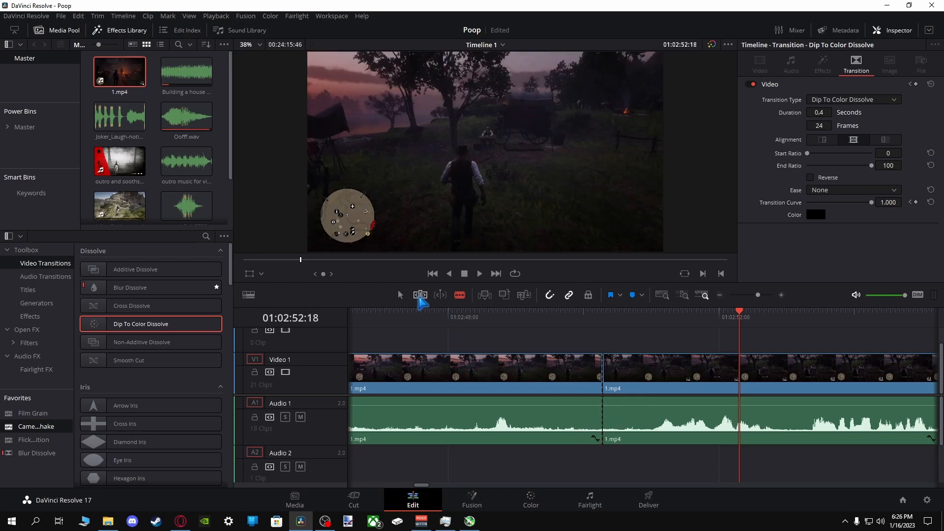
Delete the quiet video and audio section between the cuts at 01:02:45:52 and just after 01:02:50:00, and close the gap.
click(443, 390)
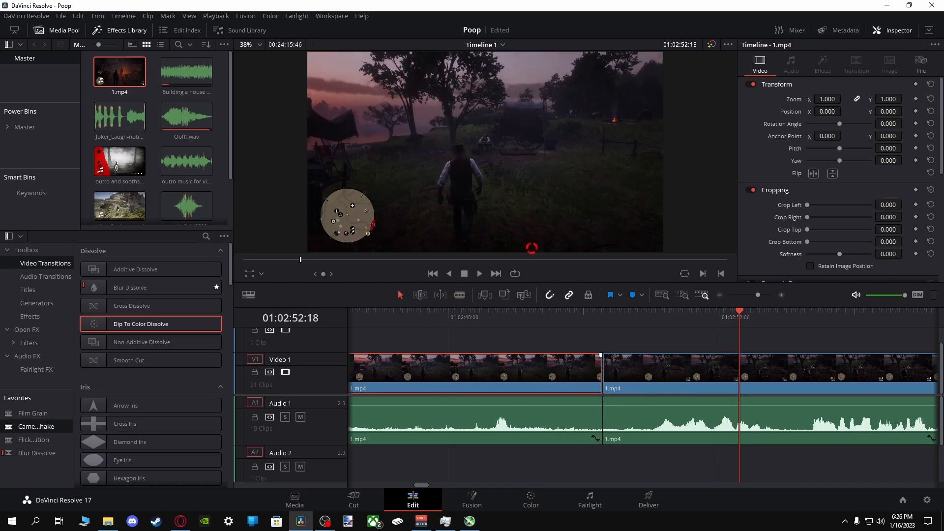
key(Delete)
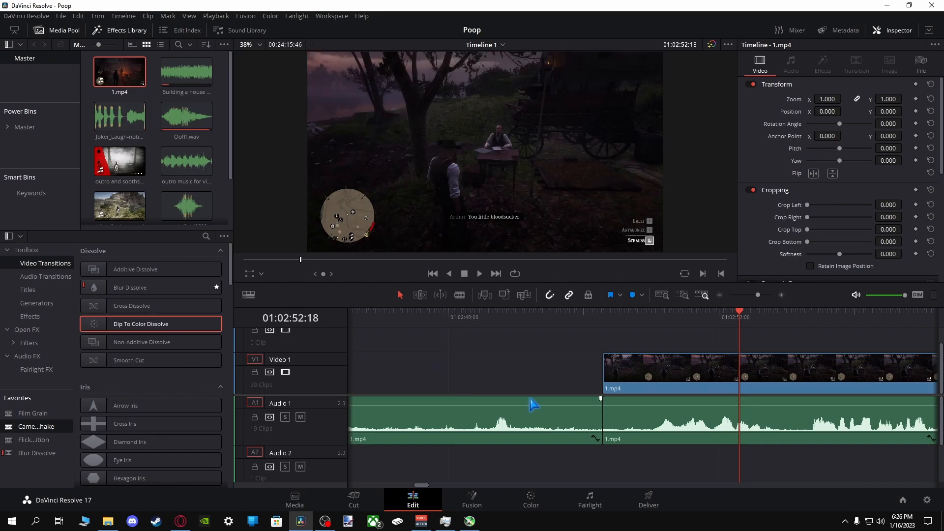
click(56, 17)
click(93, 81)
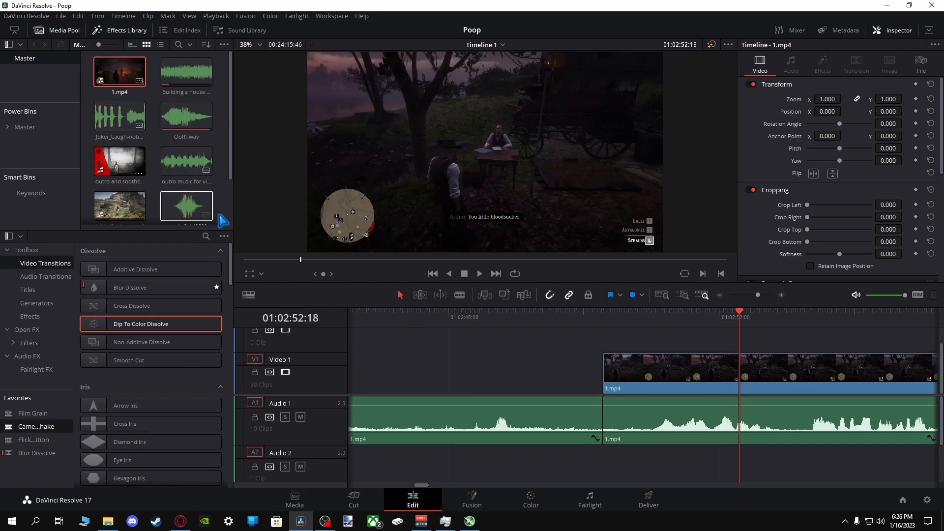
click(485, 425)
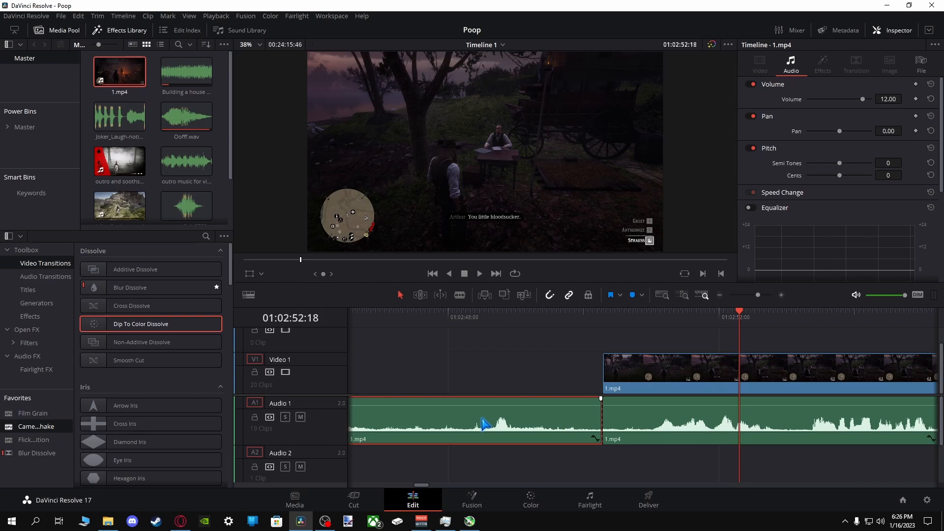
key(Delete)
click(486, 381)
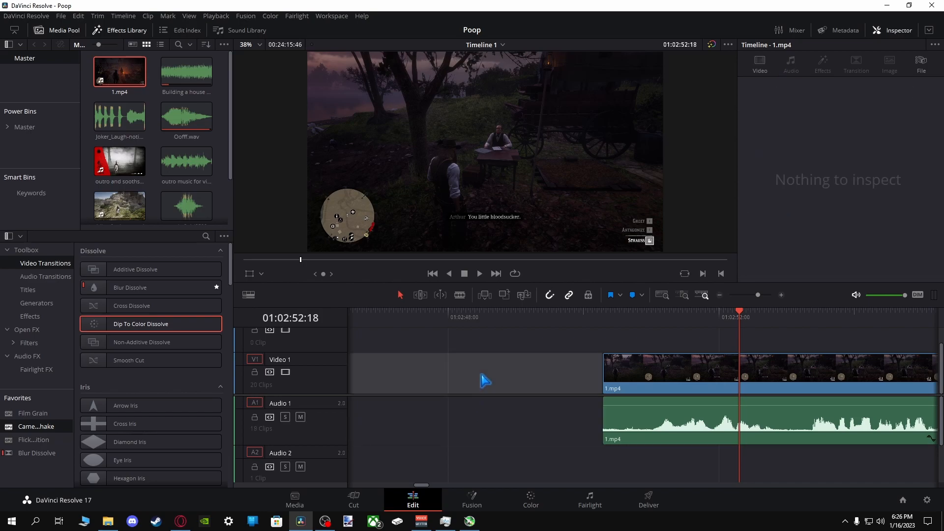
key(Delete)
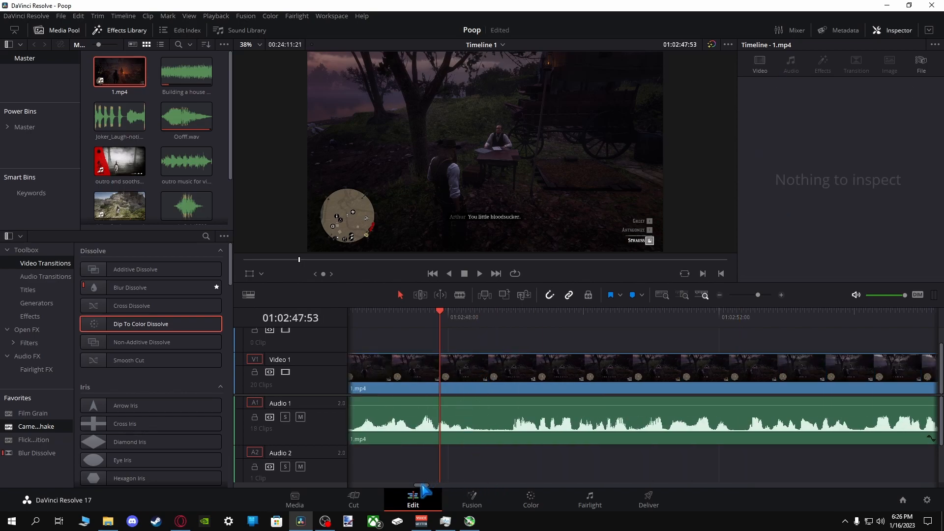
Add a 0.4-second Dip To Color Dissolve at the join near 01:02:45:52.
scroll(421, 489, left, 3)
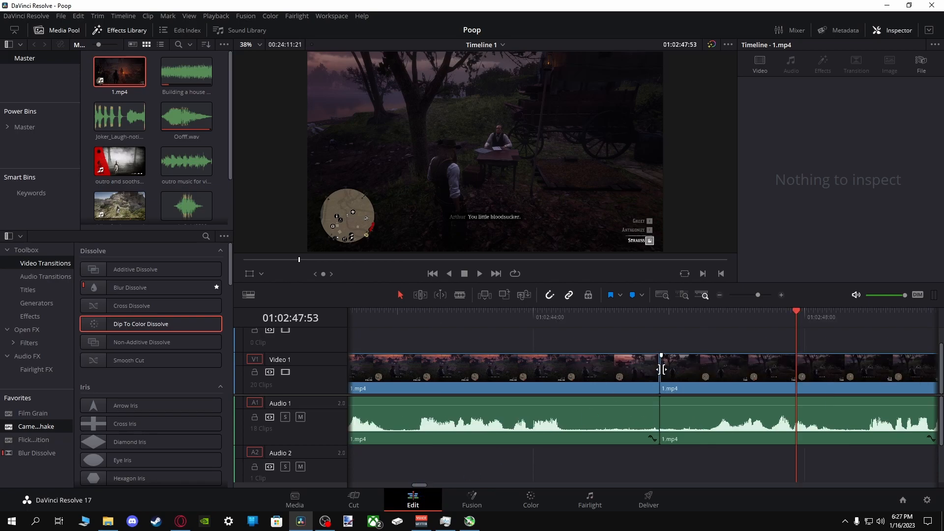
click(661, 369)
drag(138, 325, 662, 371)
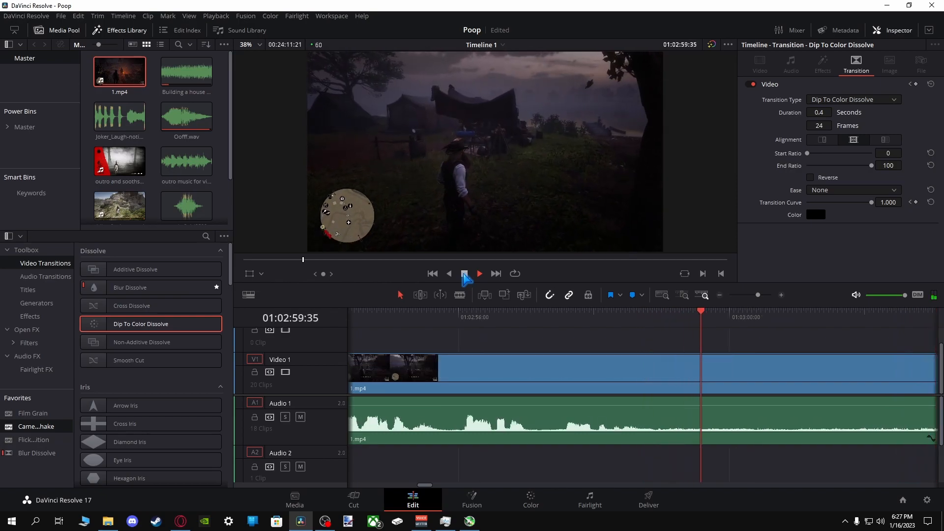
Stop playback after the conversation ends and split the video and audio at 01:02:59:20.
click(464, 274)
click(460, 294)
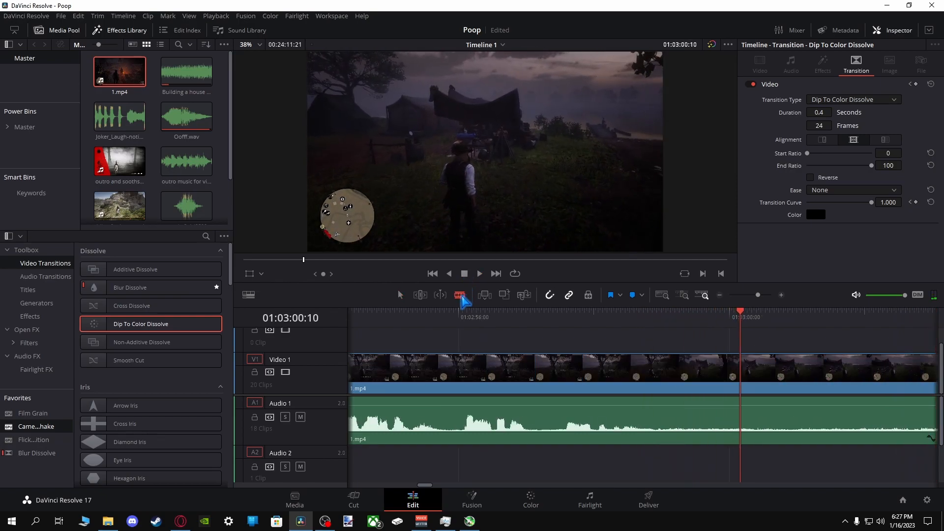
click(685, 379)
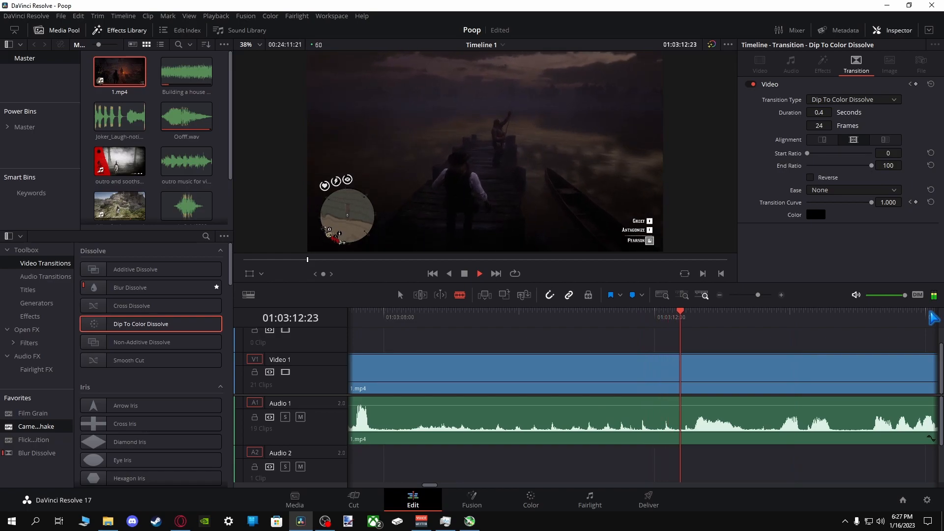
Stop playback at the dock scene and split the video and audio at 01:03:11:39, before the next spoken line.
click(464, 274)
drag(625, 317, 633, 320)
click(639, 382)
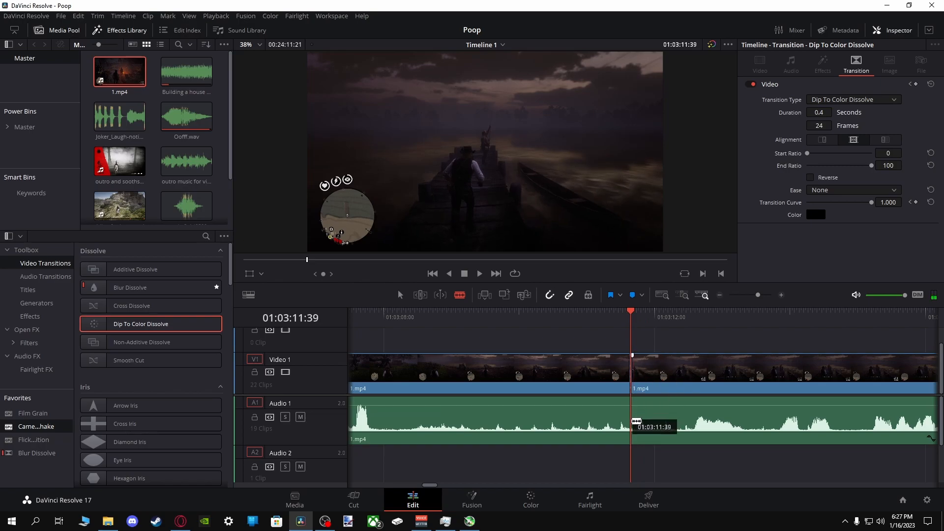
Delete the quiet video and audio section between 01:02:59:20 and 01:03:11:39, and close the gap.
click(400, 294)
click(432, 381)
key(BackSpace)
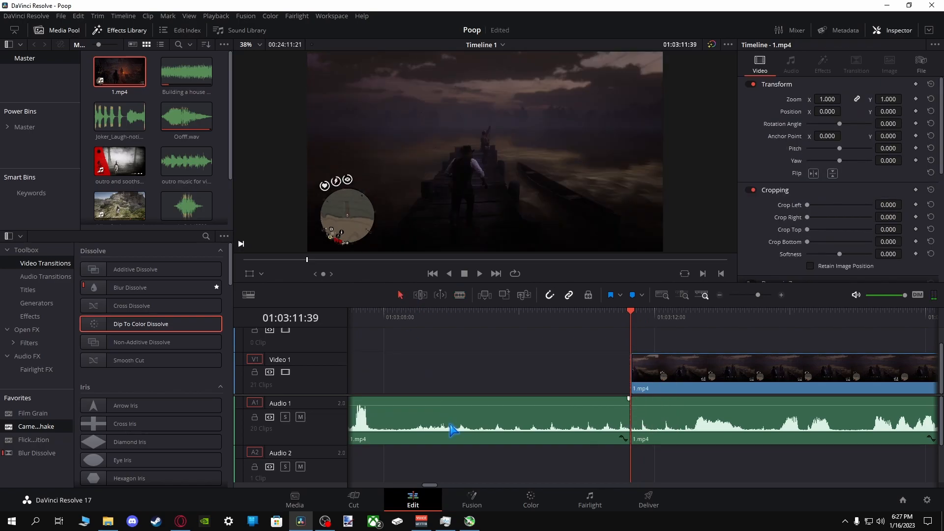
click(450, 425)
key(BackSpace)
click(463, 365)
key(BackSpace)
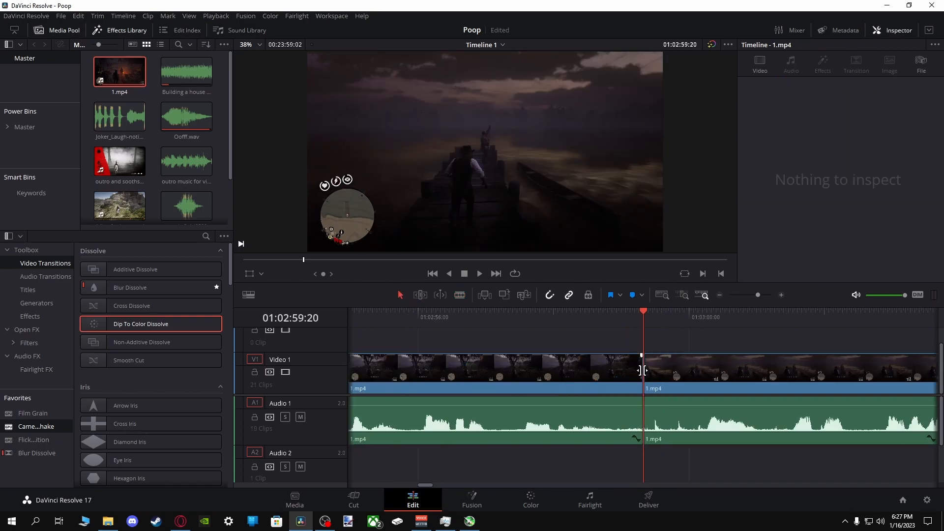
Add a Dip To Color Dissolve at the 01:02:59:20 join, set its duration to 0.4 seconds, and resume playback.
drag(164, 326, 647, 362)
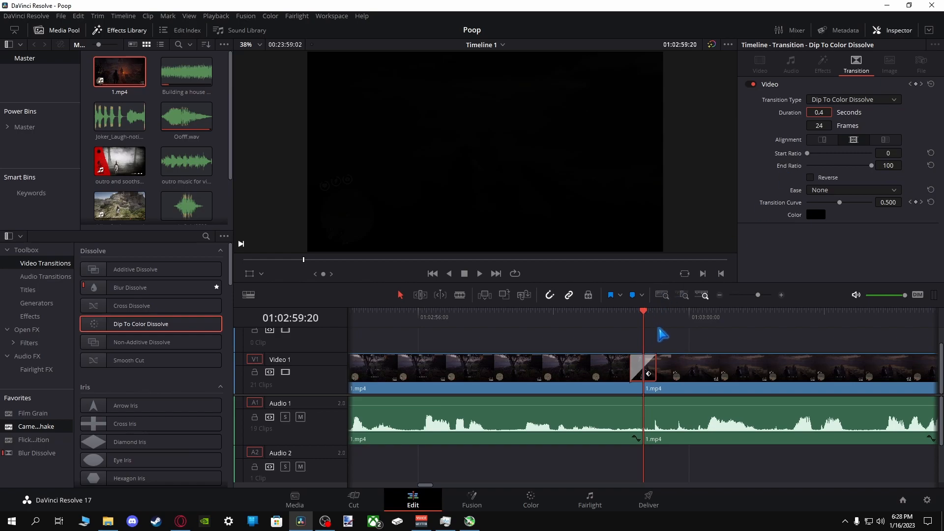
click(657, 313)
click(478, 273)
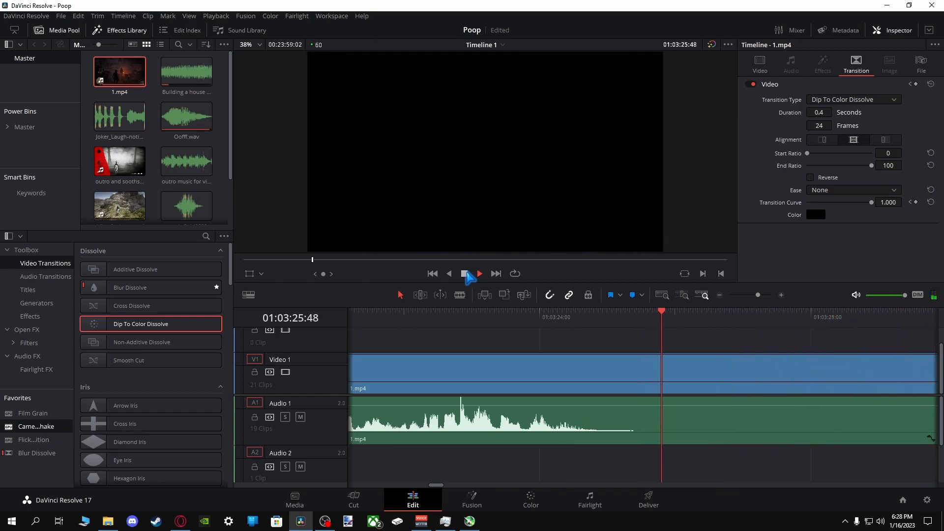
Stop playback in the black section and split the video and audio where the picture turns black, at 01:03:25:20.
click(464, 274)
click(626, 317)
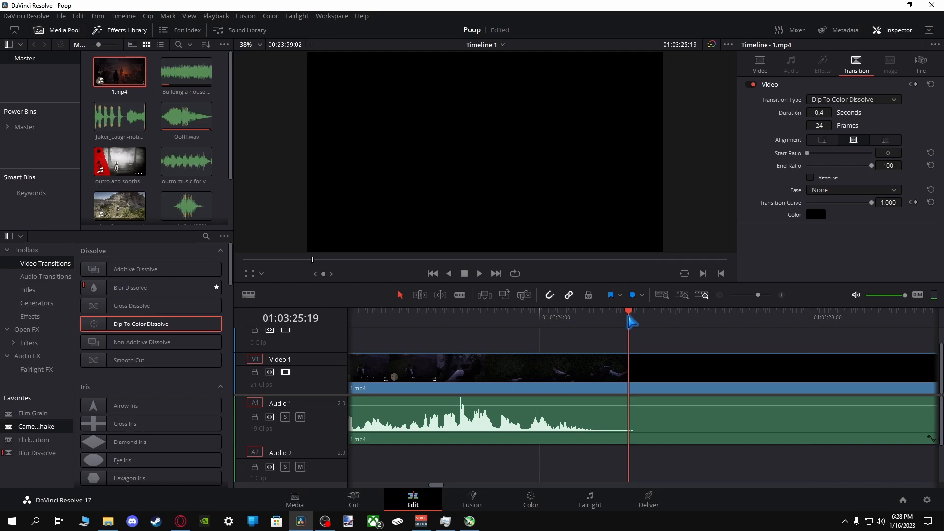
click(640, 376)
click(401, 295)
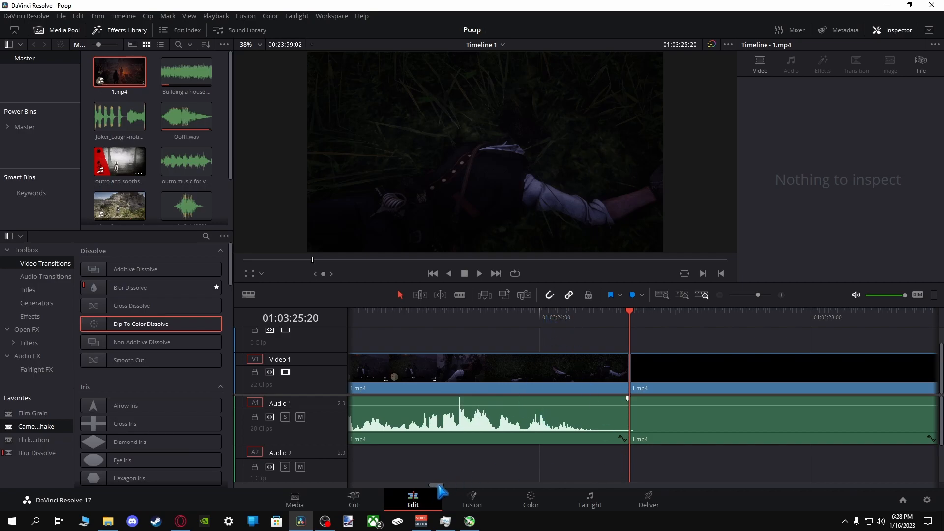
Scan the footage beyond the 01:03:25:20 cut and review the lakeside conversation and the scene after it, up to about 01:12:18.
drag(441, 491, 605, 489)
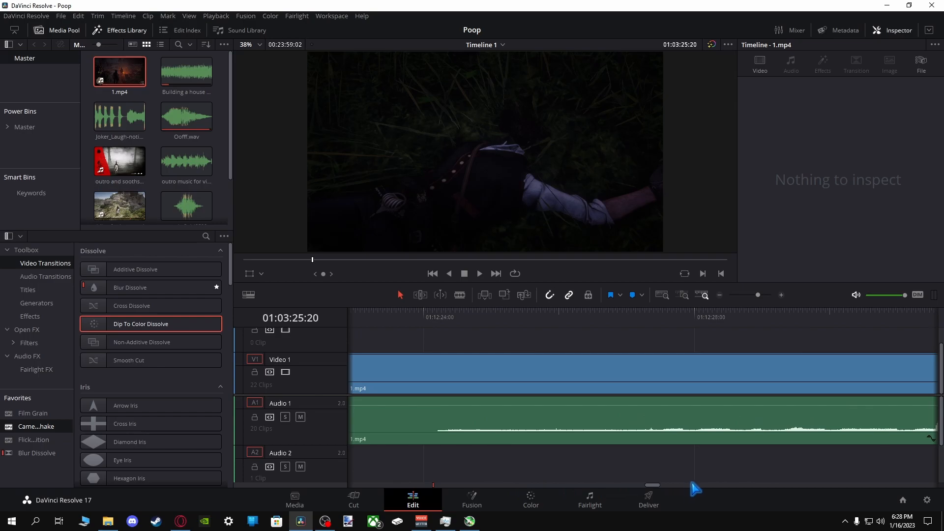
drag(547, 490, 590, 486)
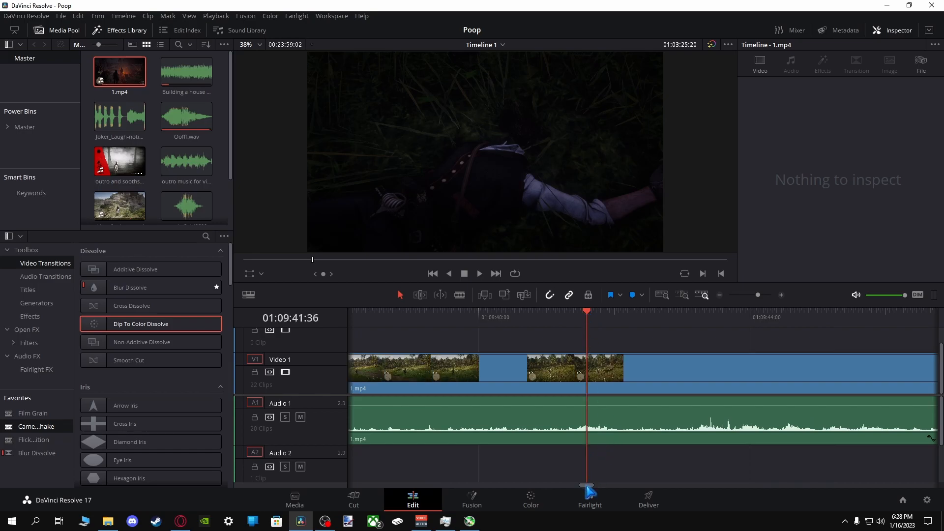
drag(589, 489, 635, 491)
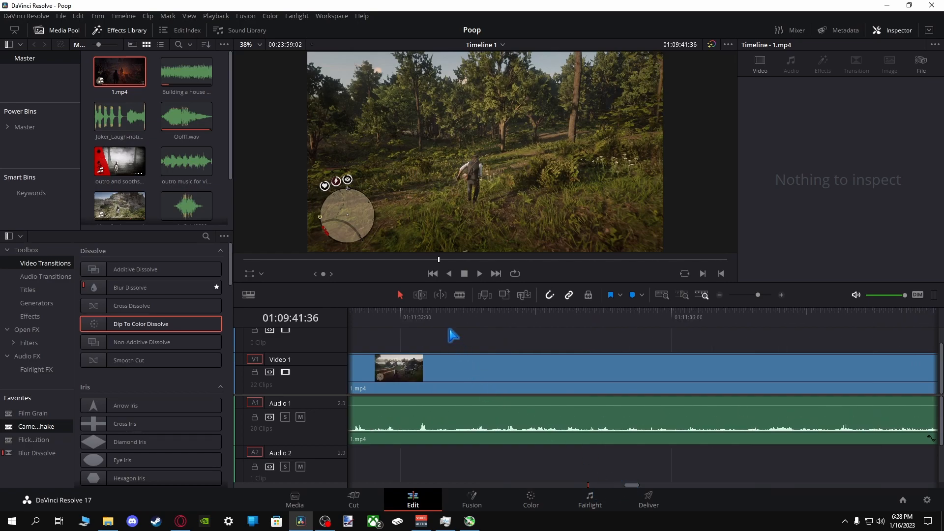
click(439, 311)
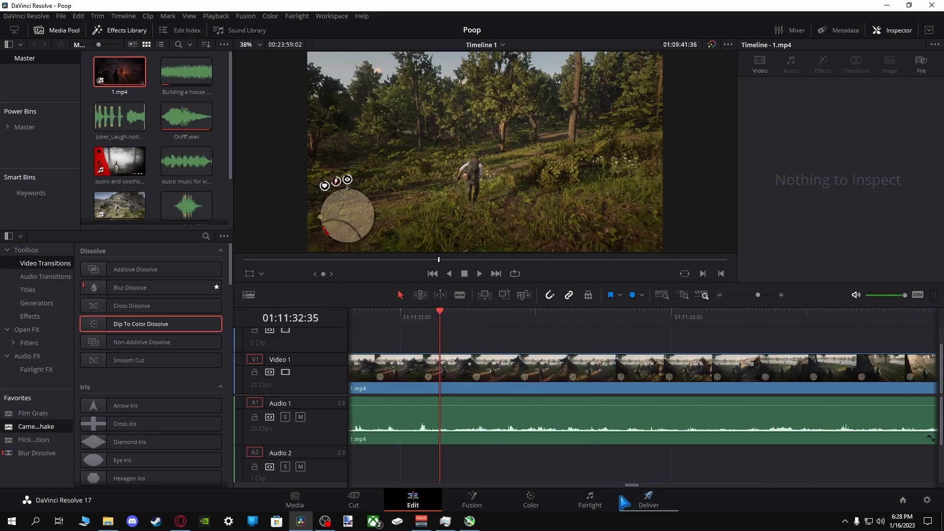
drag(632, 491, 640, 490)
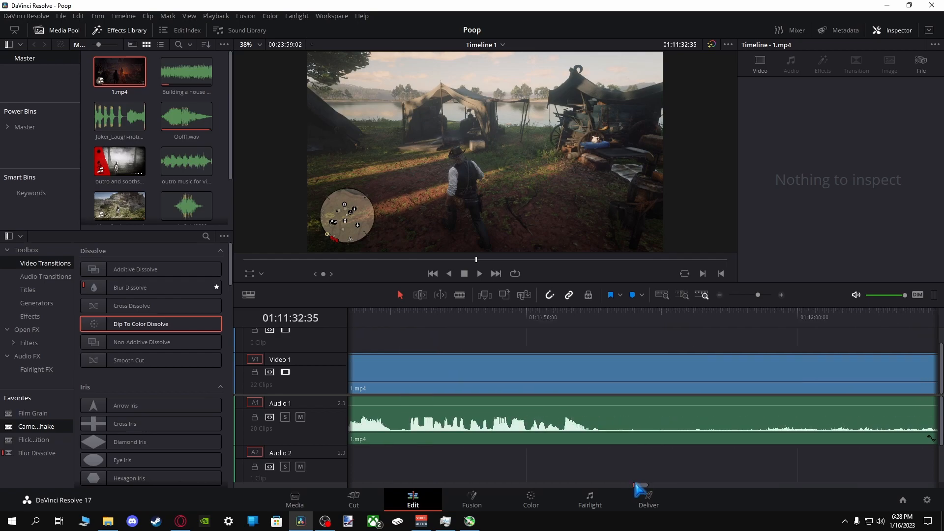
click(430, 311)
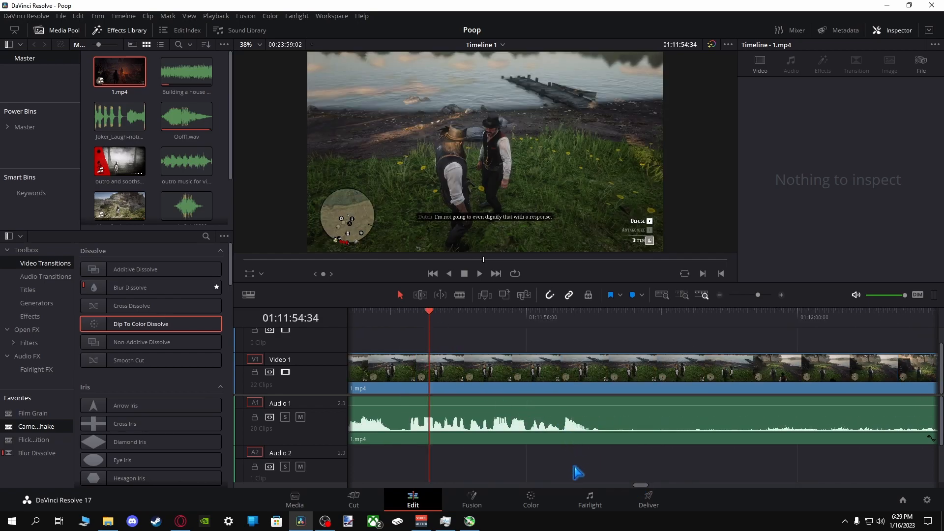
drag(641, 486, 646, 486)
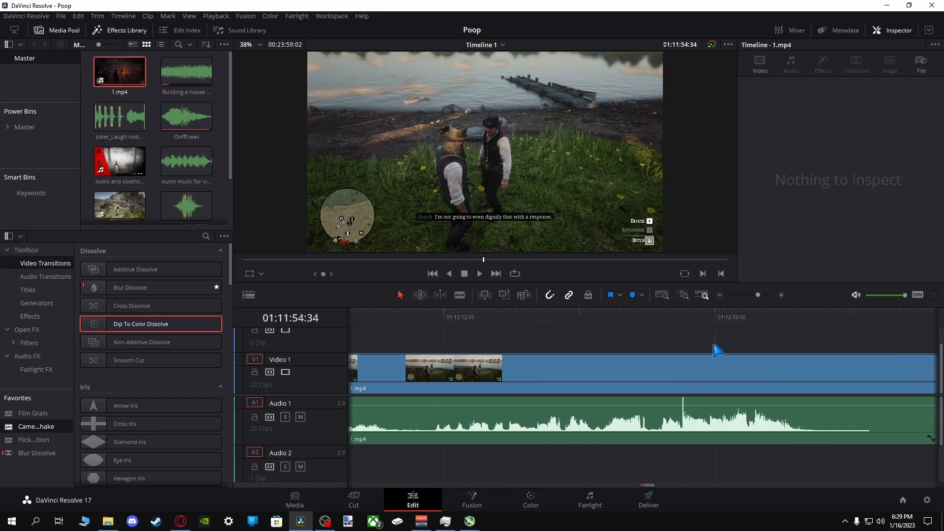
click(715, 318)
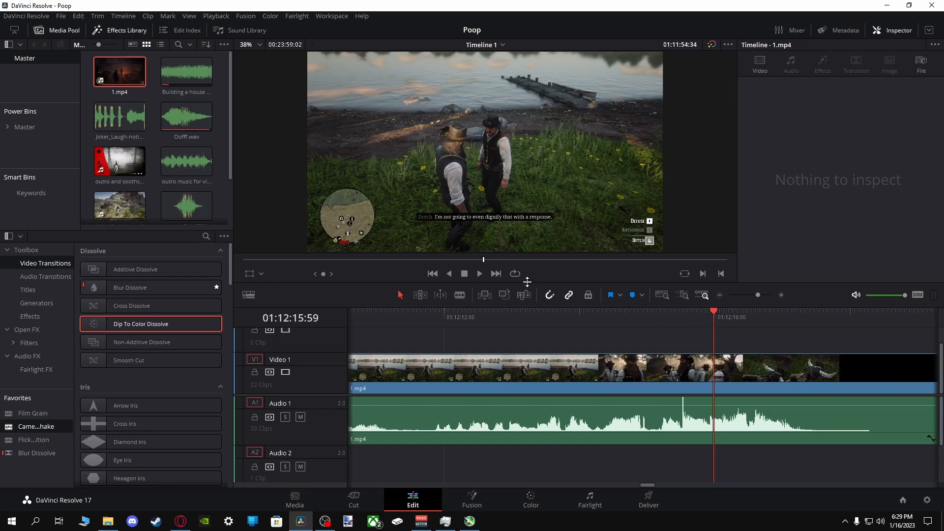
click(480, 274)
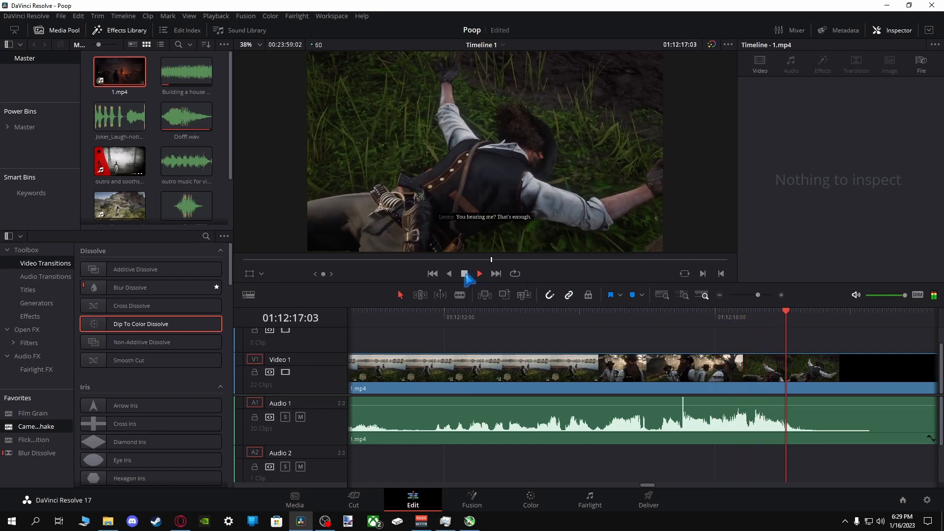
click(465, 274)
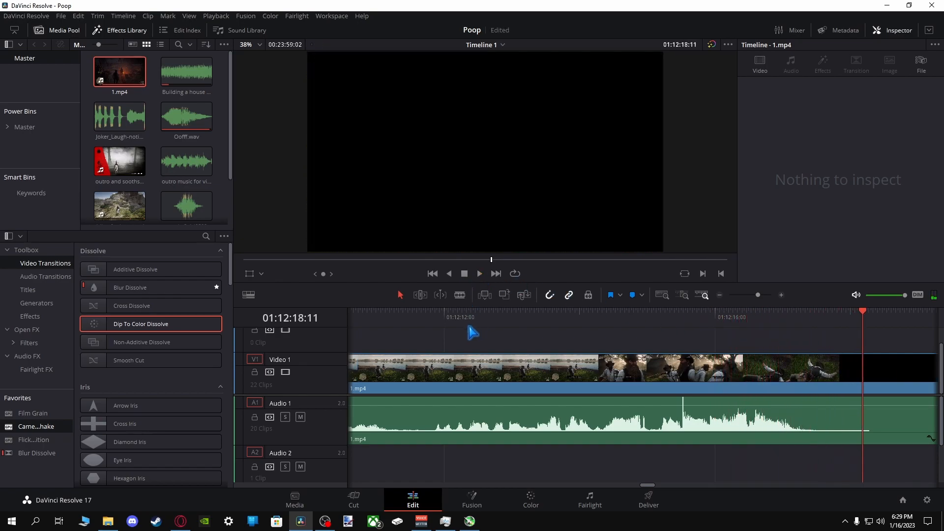
click(537, 314)
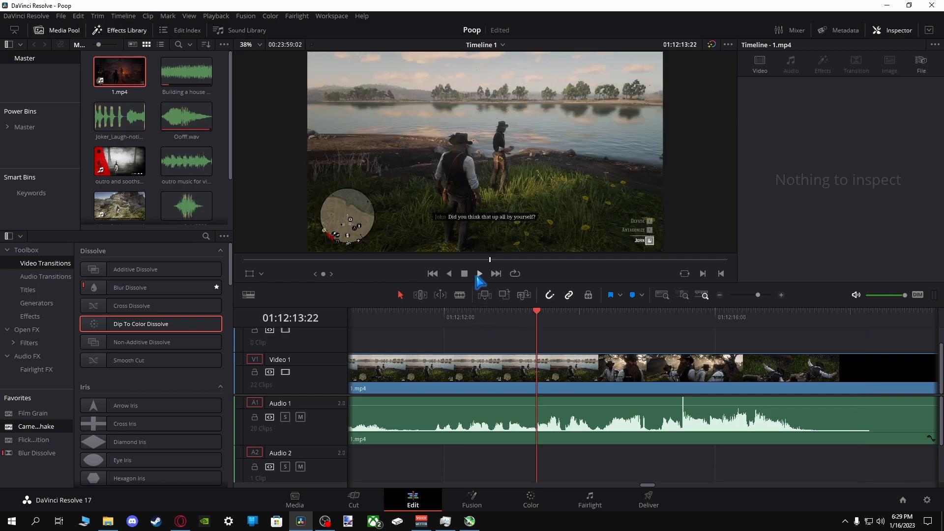
click(433, 321)
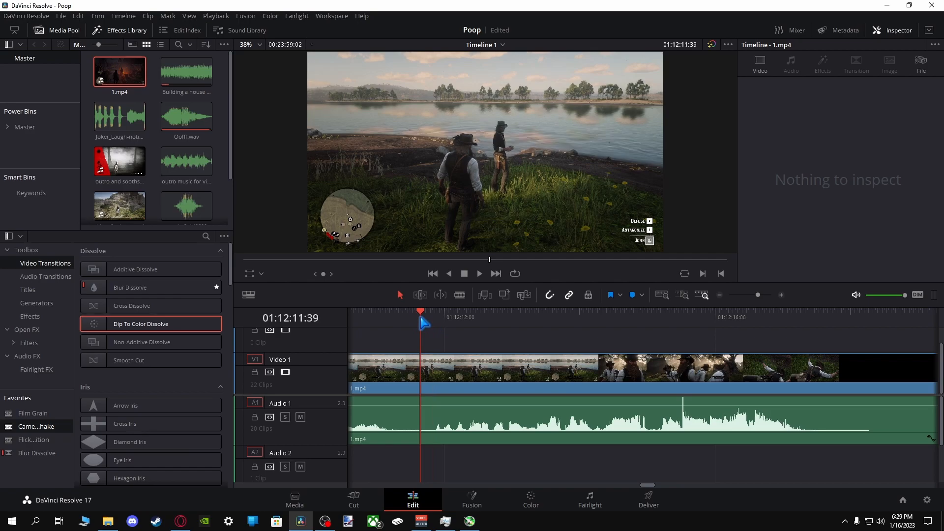
click(480, 275)
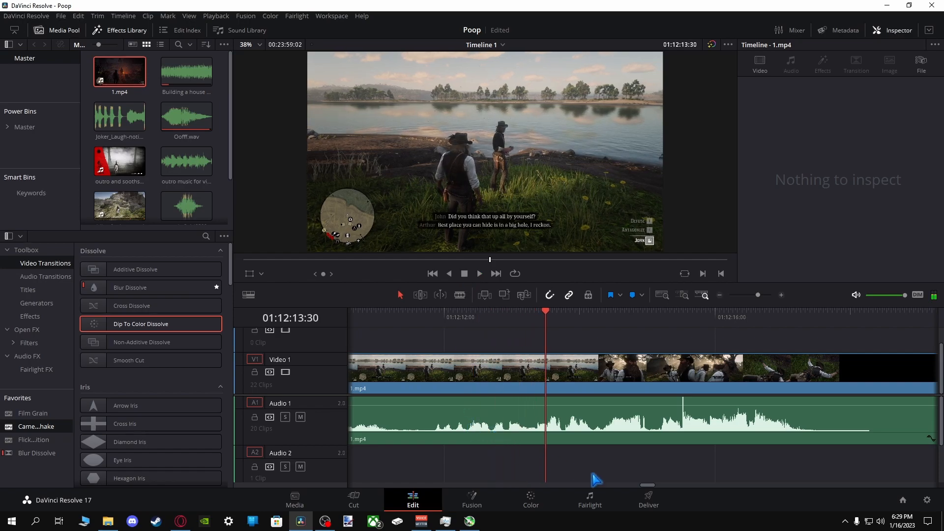
Find the start of the lakeside conversation and split the video and audio at 01:12:04:59, before its first lines.
drag(646, 485, 644, 485)
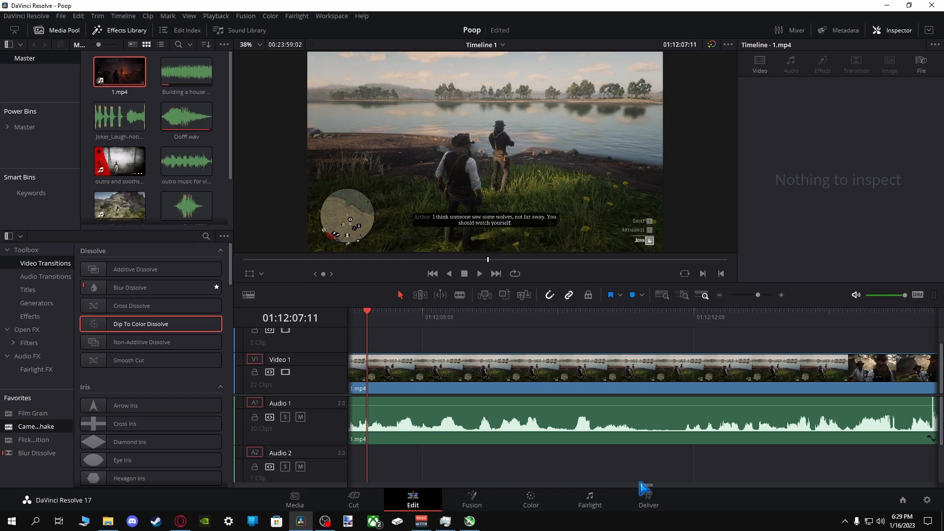
drag(646, 485, 645, 486)
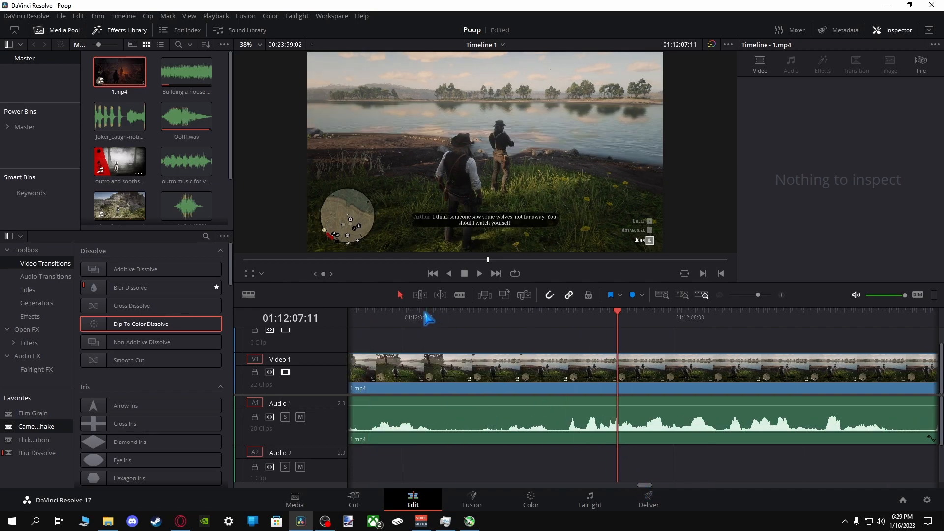
click(480, 274)
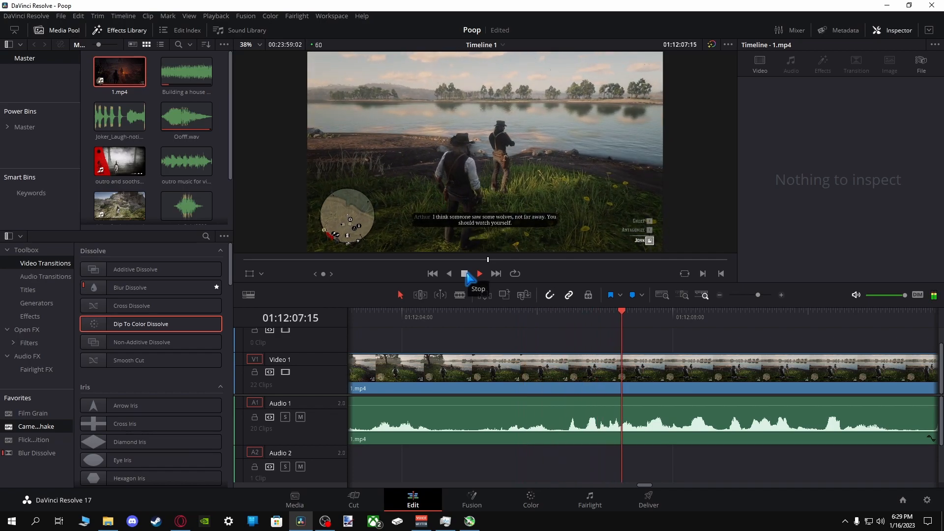
click(466, 275)
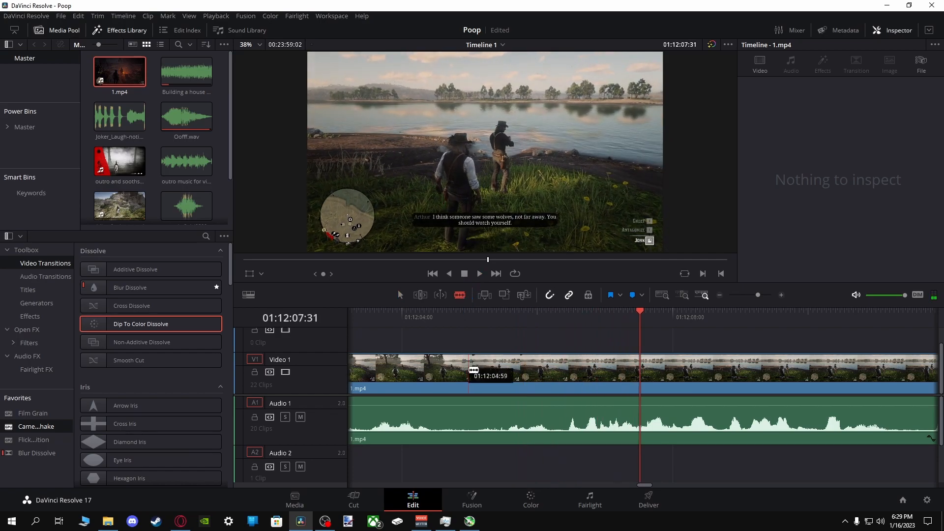
click(469, 370)
key(a)
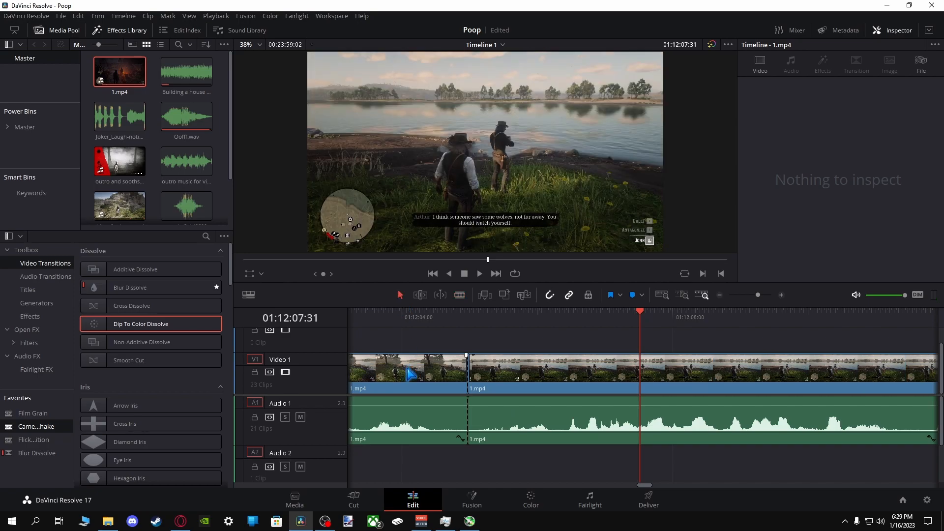
Delete the video and audio between the 01:03:25:20 and 01:12:04:59 cuts and close the resulting gap.
click(407, 368)
key(BackSpace)
click(417, 422)
key(BackSpace)
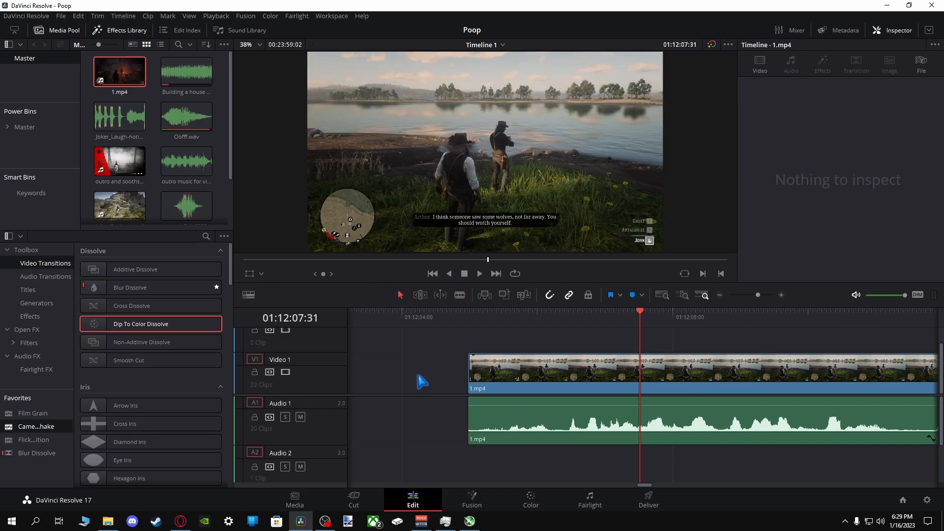
click(418, 373)
key(BackSpace)
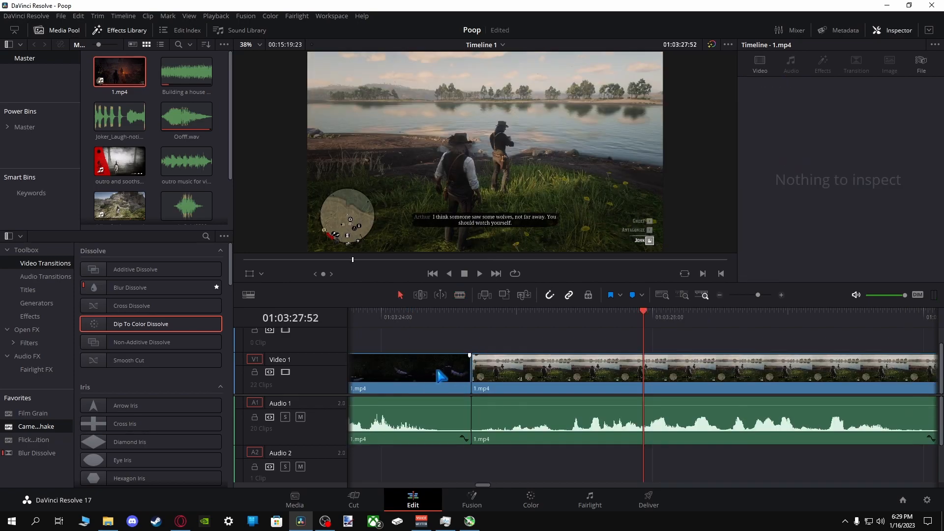
Play the lakeside conversation from the 01:03:25:20 join and split the video and audio in the black section after it, at 01:03:38:34.
drag(431, 308, 471, 313)
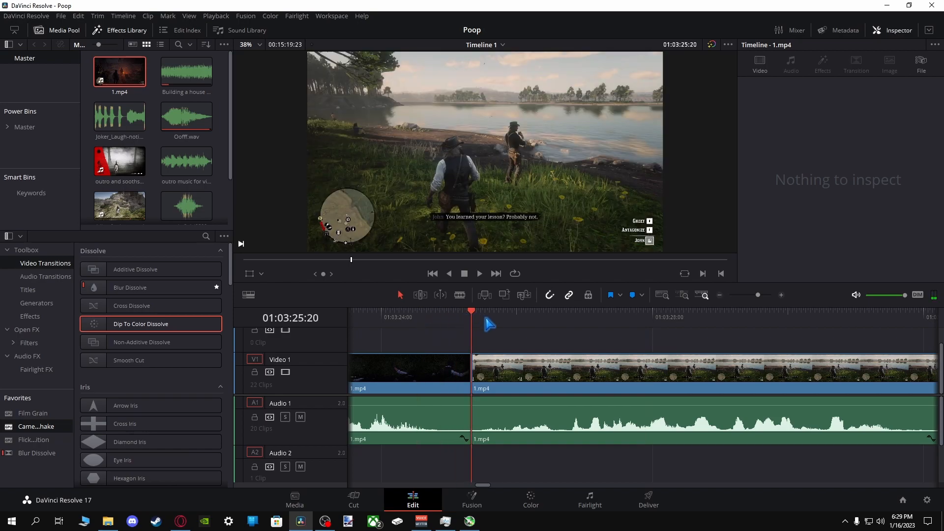
click(480, 274)
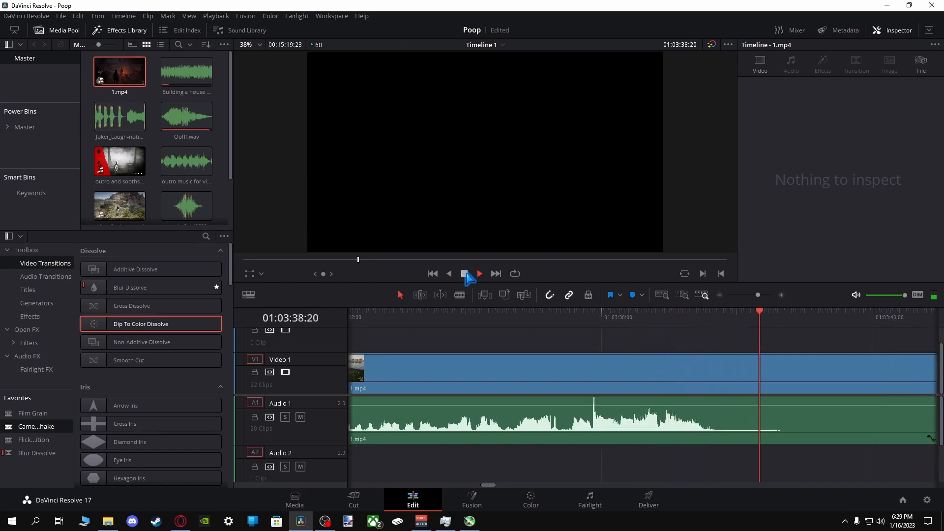
click(465, 274)
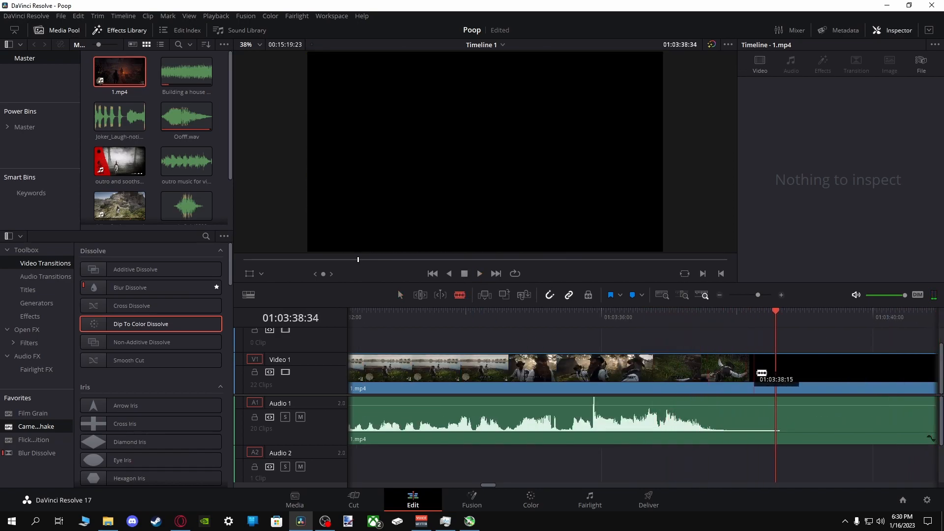
click(776, 418)
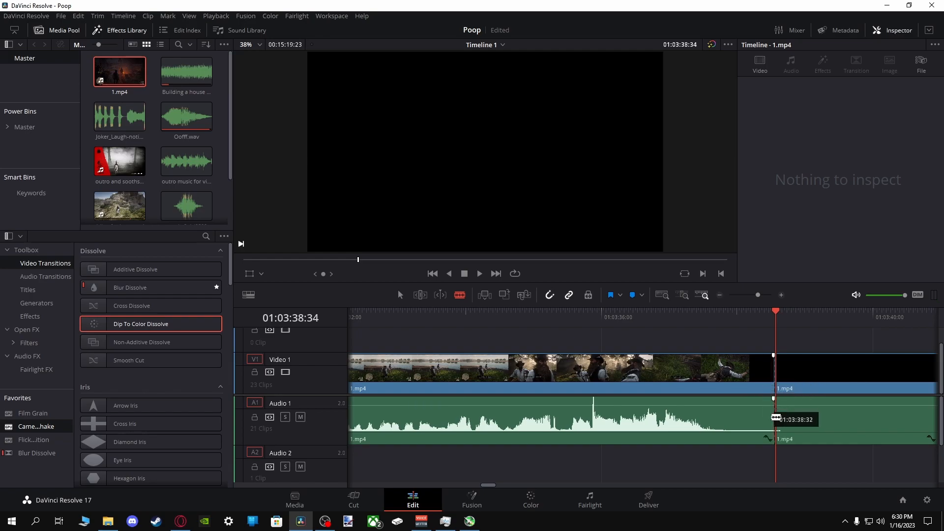
Review the footage beyond the 01:03:38:34 cut, from the black section through the map view and the forest run, up to about 01:04:09.
drag(490, 486, 494, 486)
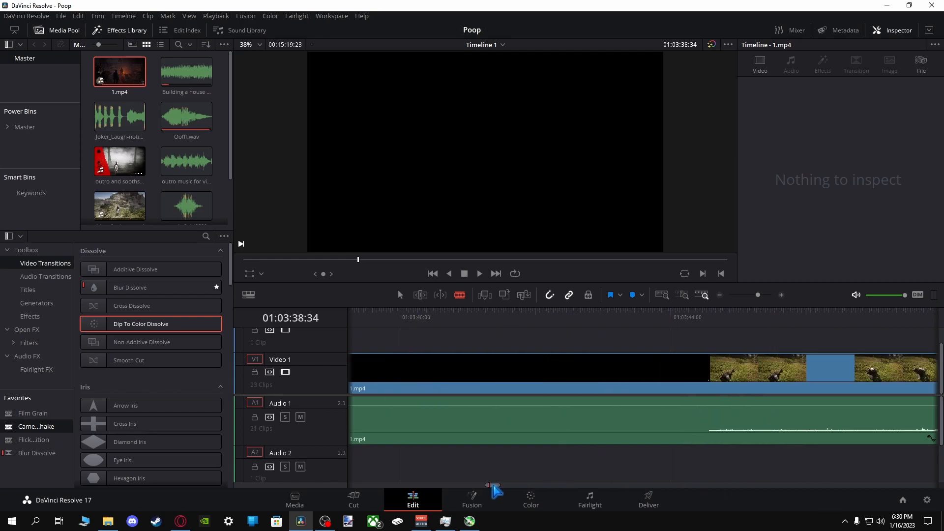
click(788, 306)
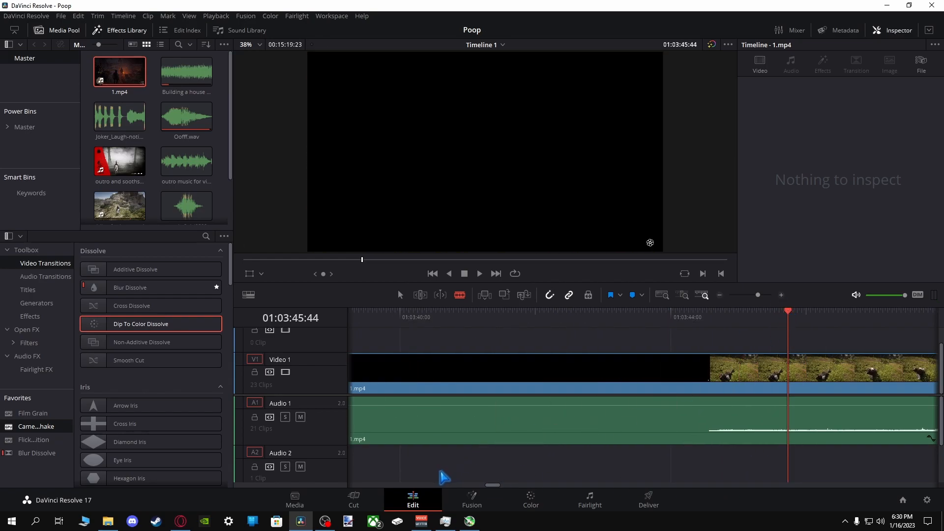
drag(493, 486, 500, 487)
click(513, 320)
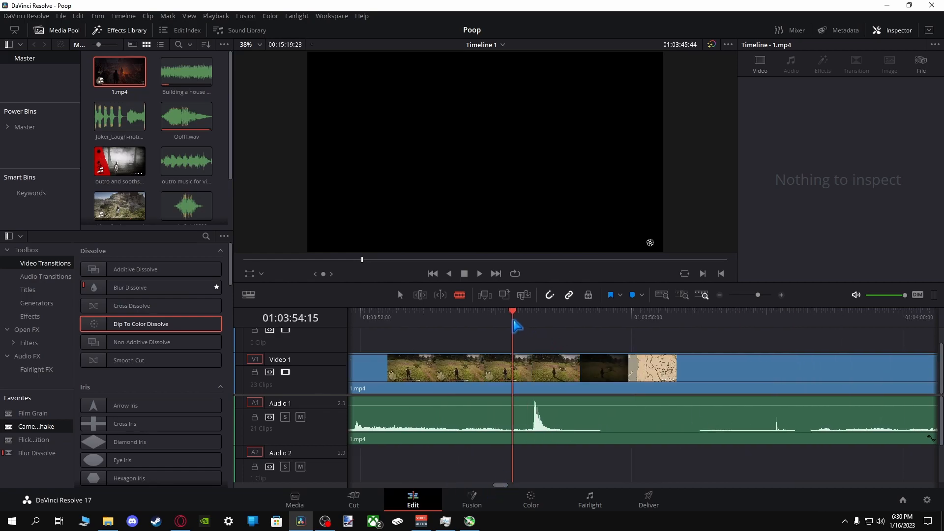
key(space)
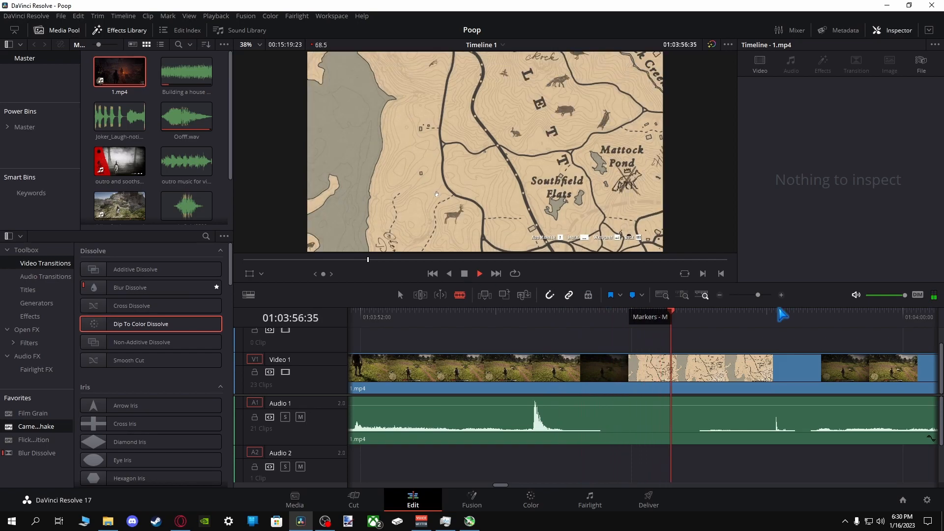
click(934, 318)
click(931, 317)
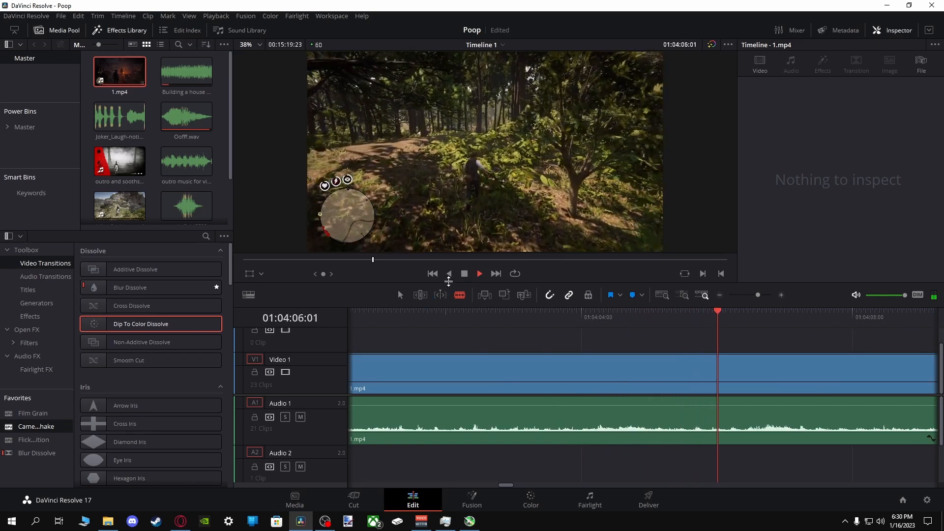
click(466, 274)
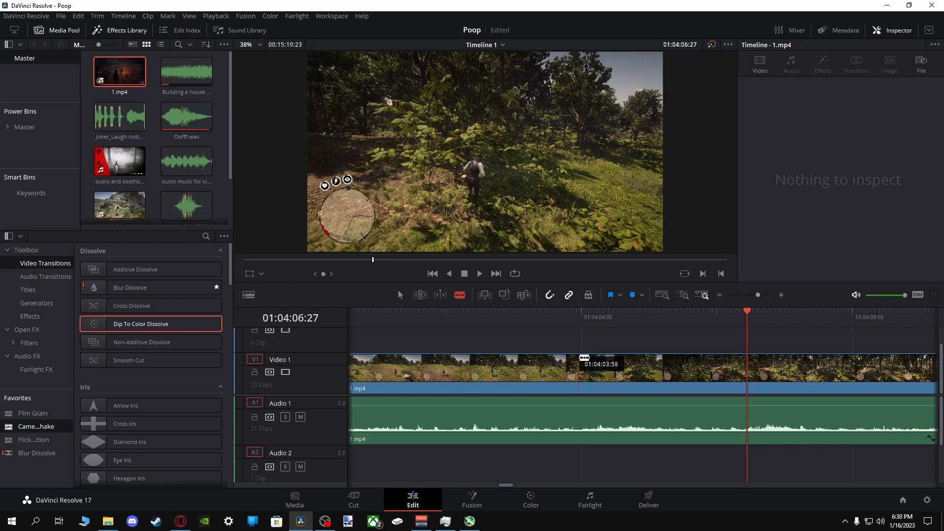
click(923, 313)
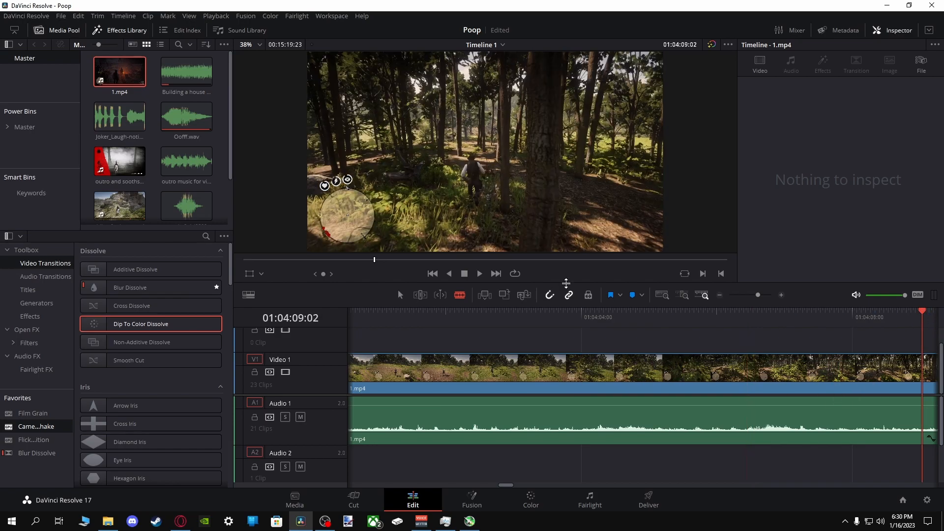
click(480, 274)
Skim the footage from about 01:04:20 to 01:06:26 and review the camp confrontation around 01:06:14.
click(381, 259)
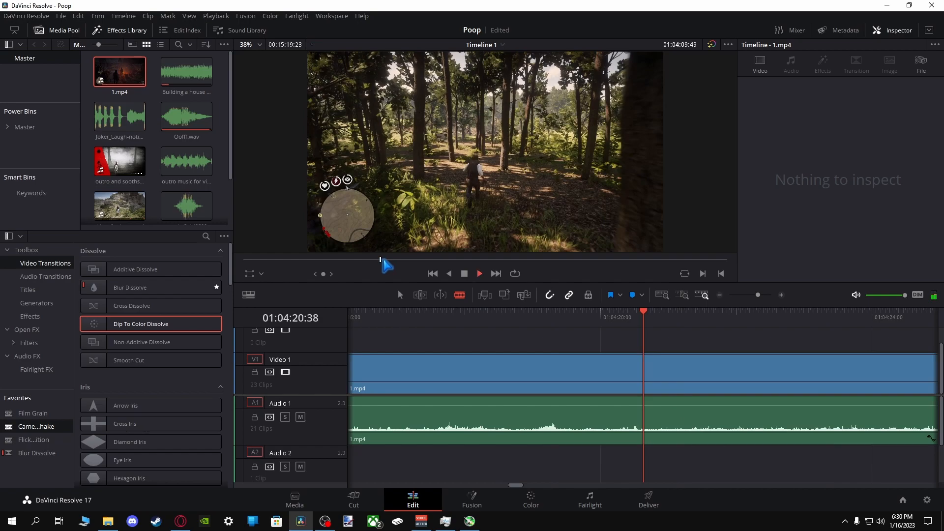
click(384, 259)
click(395, 260)
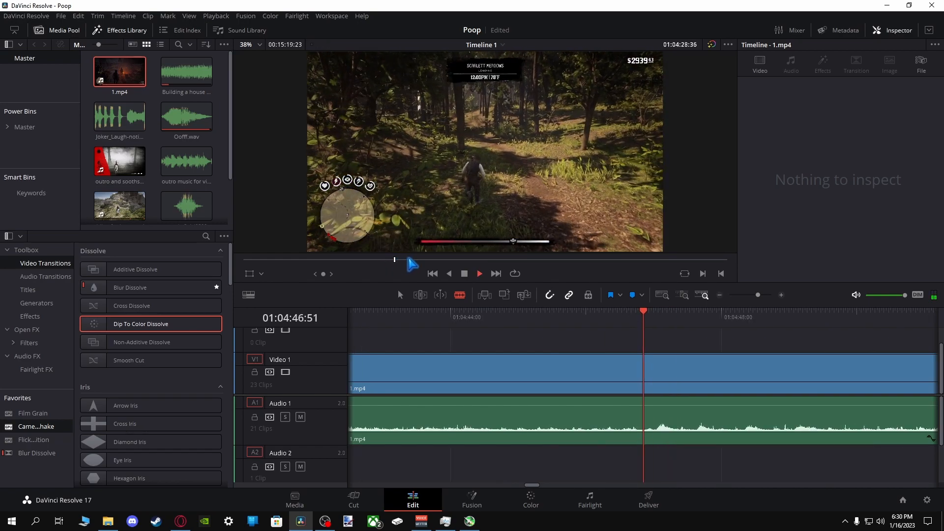
click(413, 259)
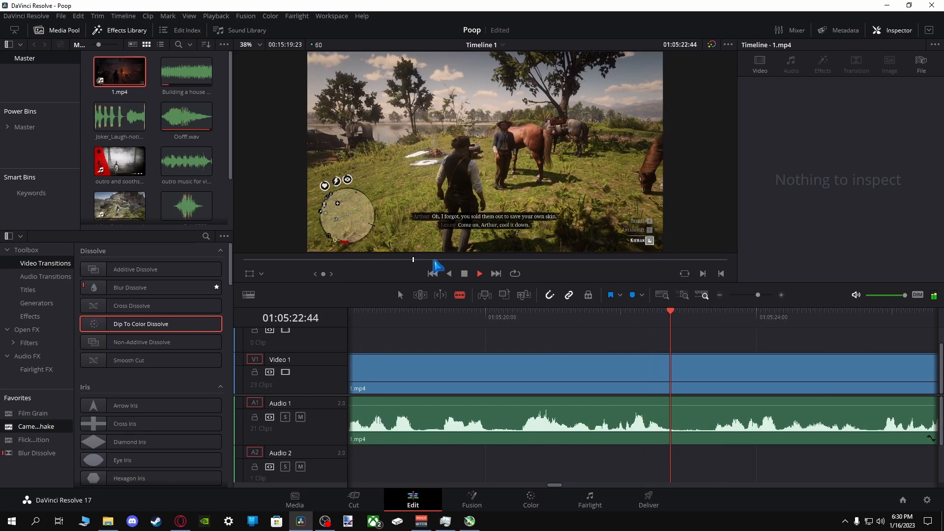
click(434, 260)
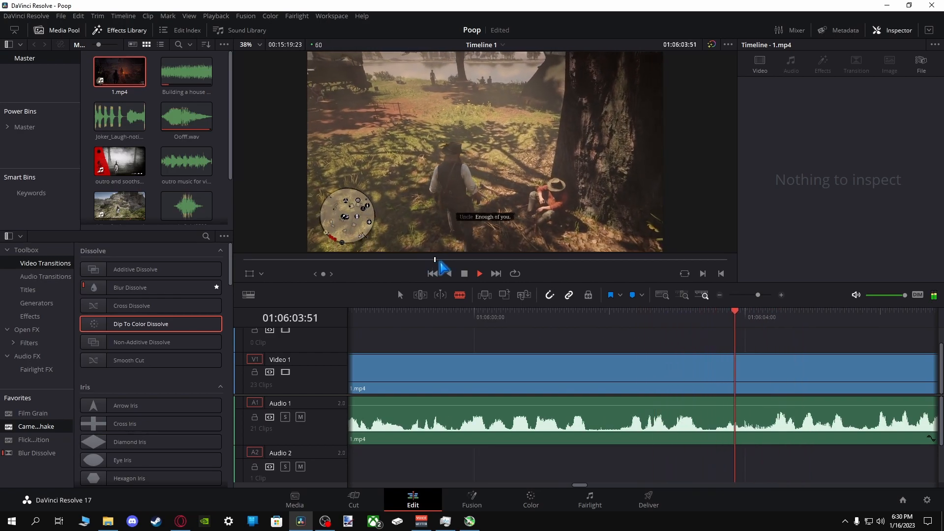
click(440, 260)
click(447, 260)
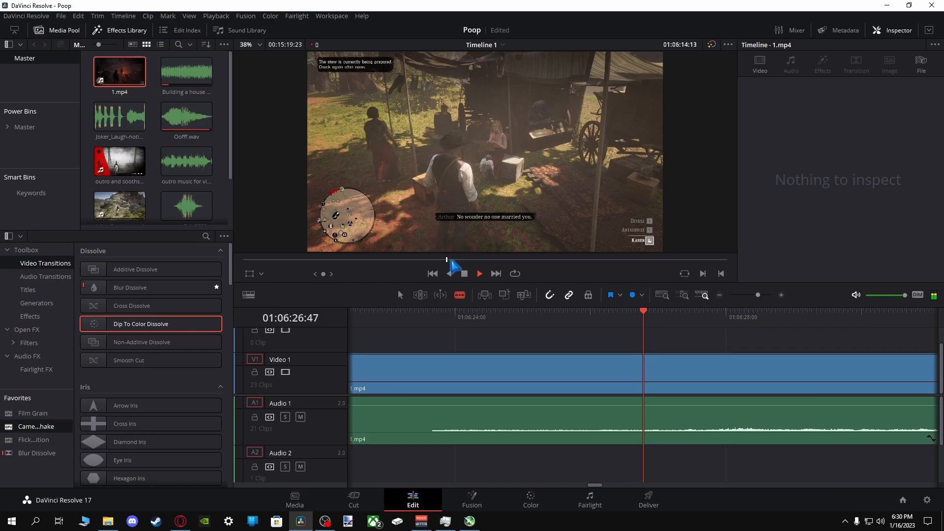
click(443, 260)
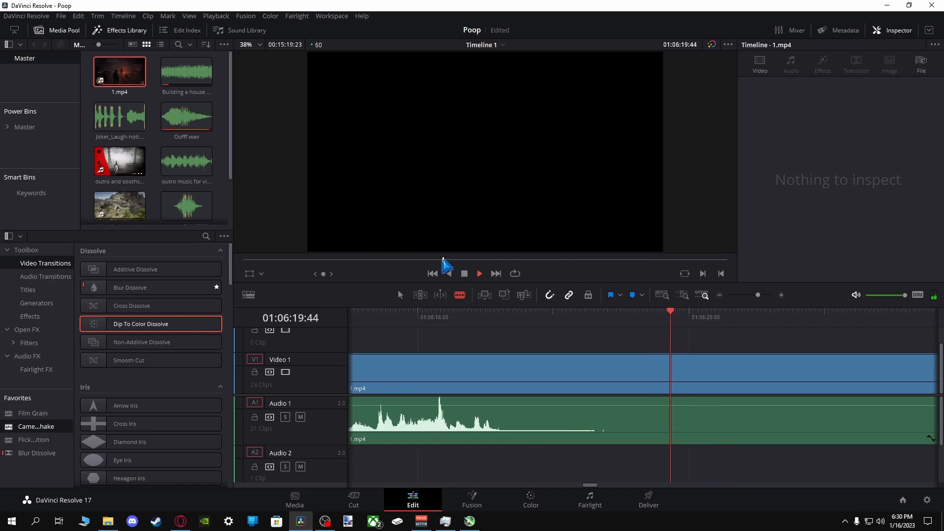
click(441, 260)
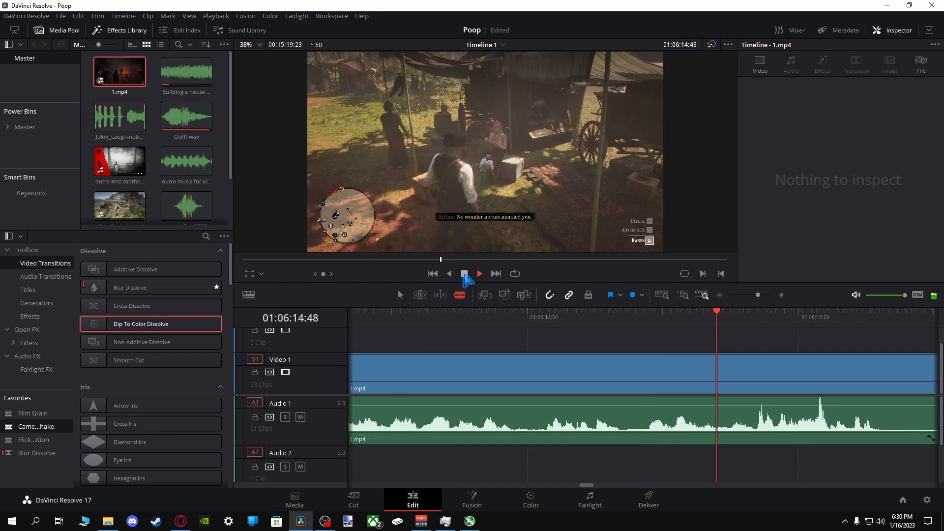
click(465, 274)
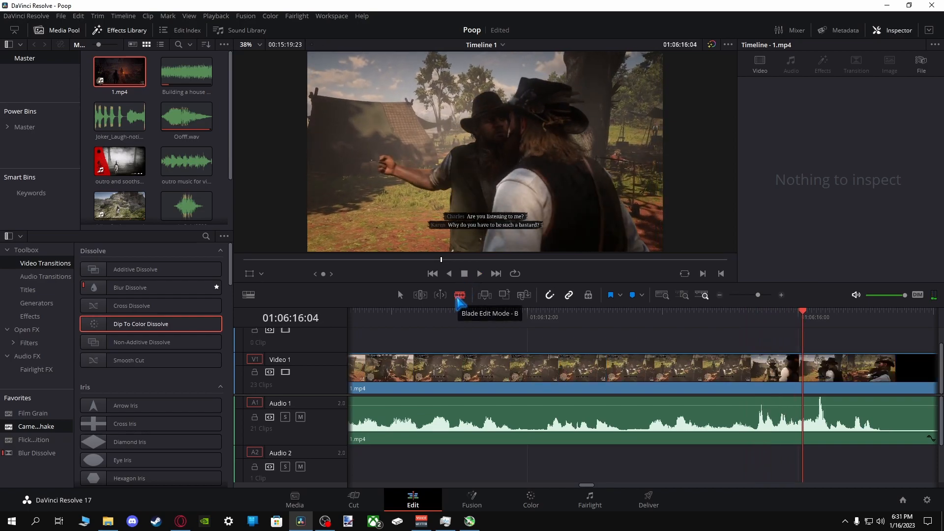
Split the video and audio at 01:06:13:42, just before the "No wonder no one married you" line.
mouse_move(642, 321)
mouse_down()
mouse_move(680, 322)
mouse_move(645, 324)
mouse_up()
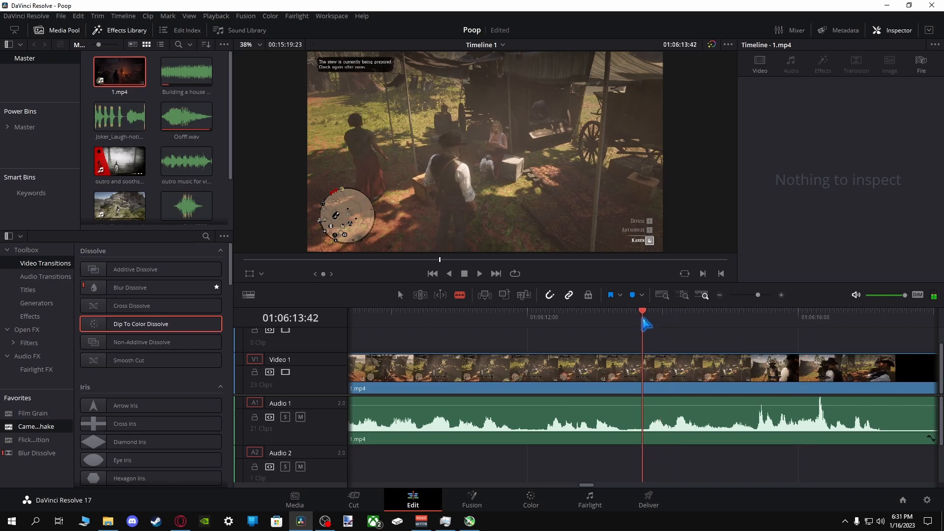
click(644, 373)
click(641, 406)
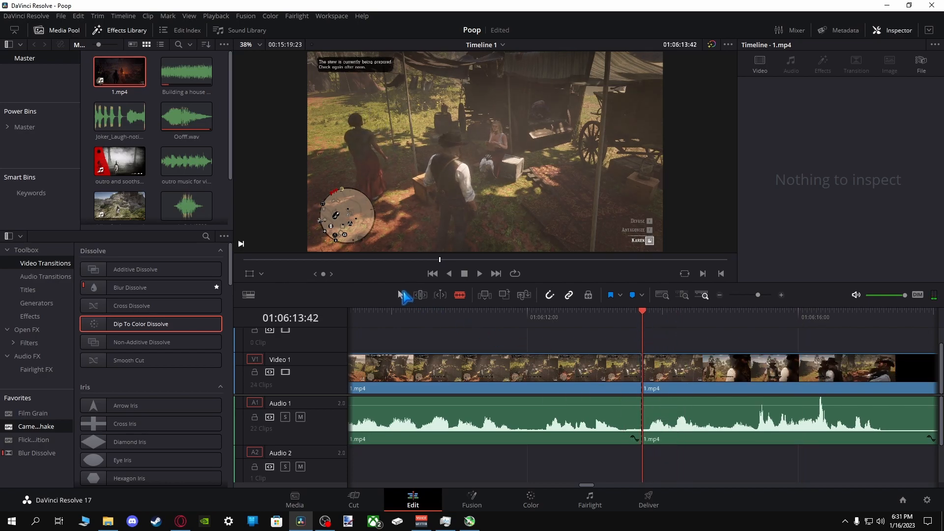
Delete the video and audio between the 01:03:38:34 and 01:06:13:42 cuts and close the resulting gap.
click(401, 295)
click(536, 369)
key(BackSpace)
click(538, 421)
key(BackSpace)
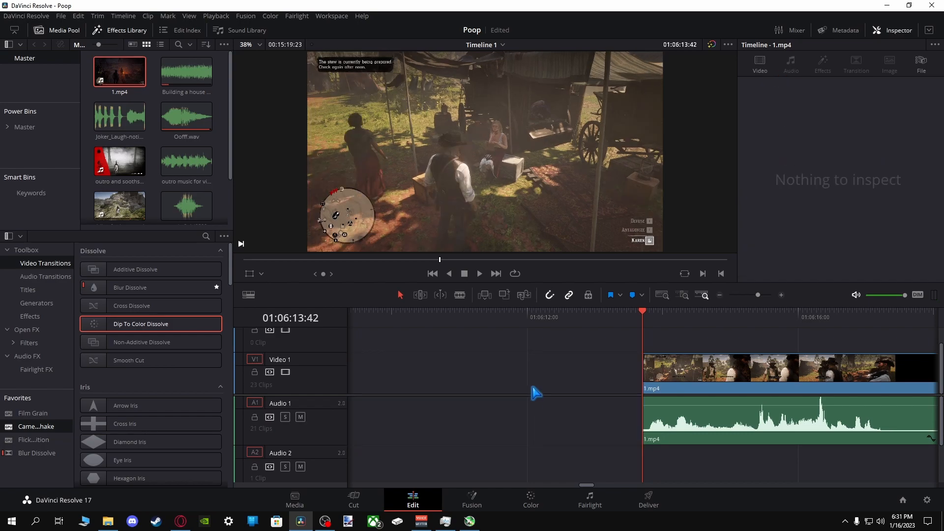
click(537, 392)
key(BackSpace)
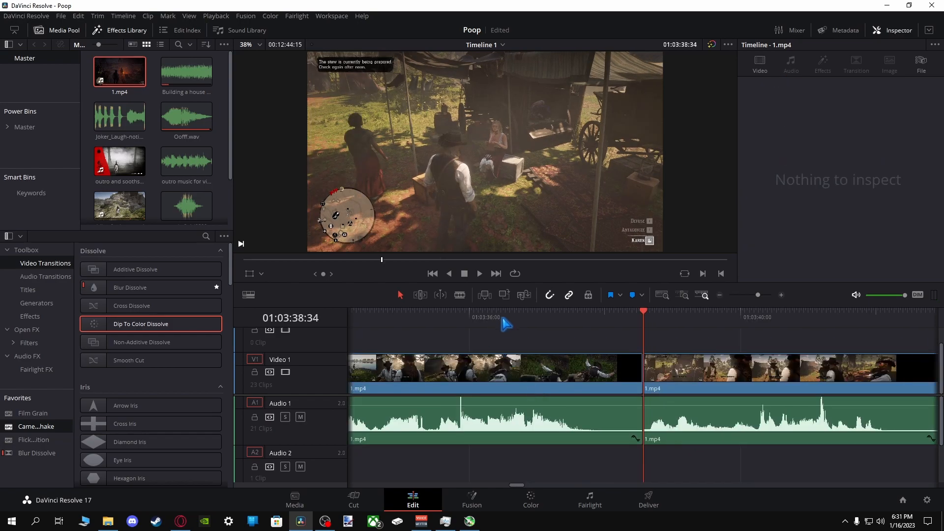
Play across the 01:03:38:34 join and split the video and audio in the black section after the camp confrontation, at 01:03:42:49.
click(505, 320)
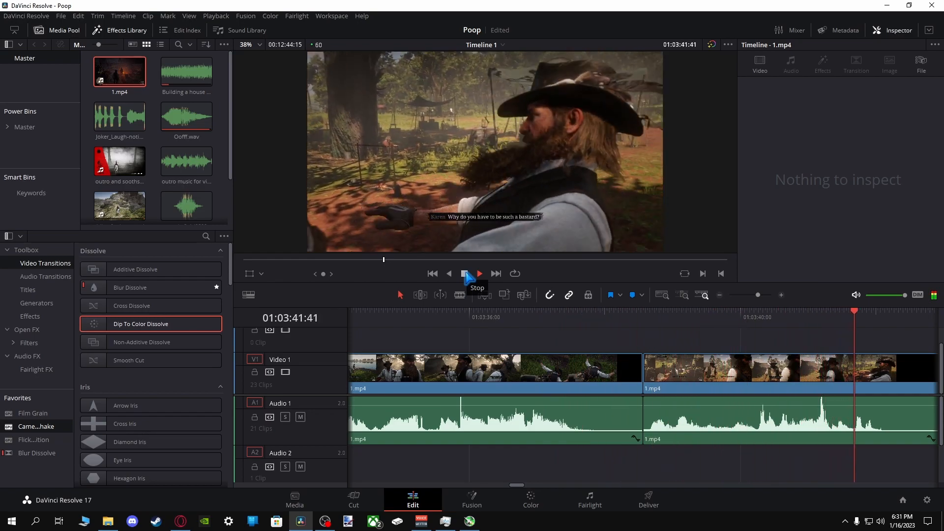
click(465, 274)
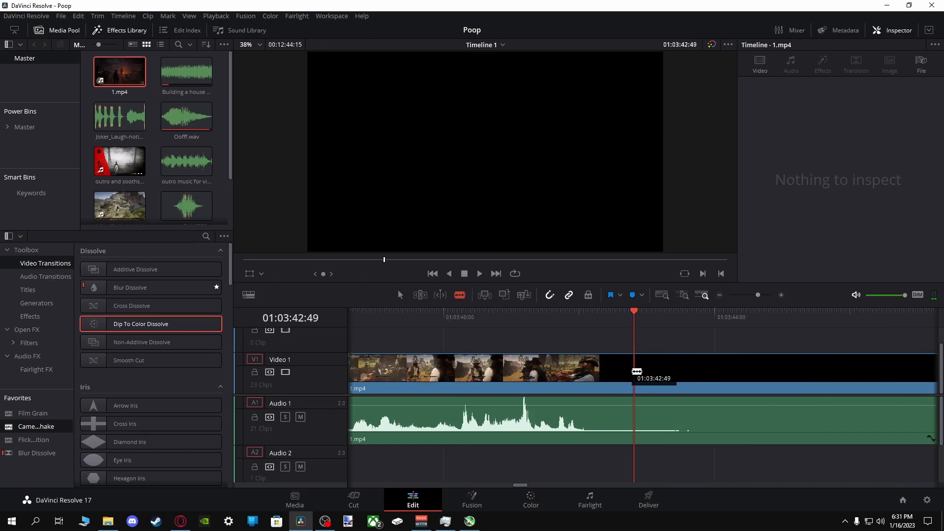
click(642, 417)
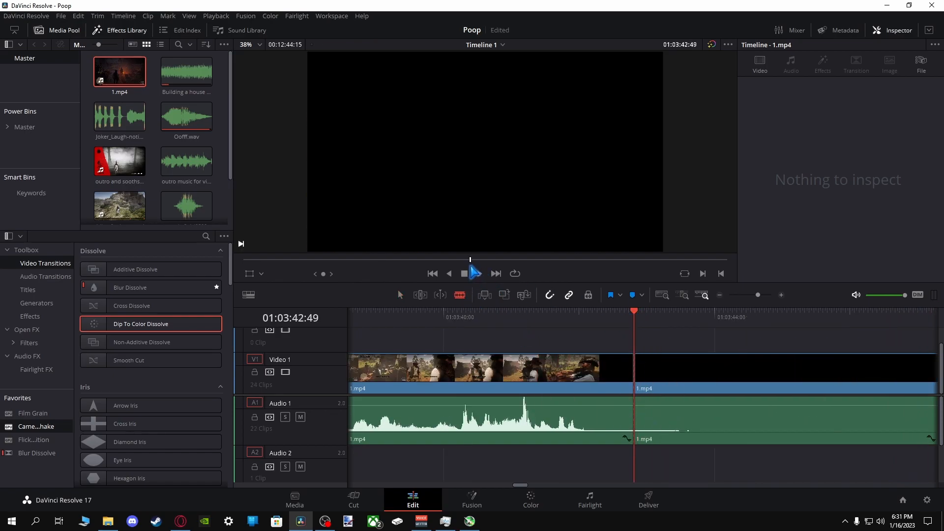
Find the second camp confrontation and split the video and audio at 01:05:55:51, at the "You hear me? Stop it." line.
click(470, 261)
click(479, 276)
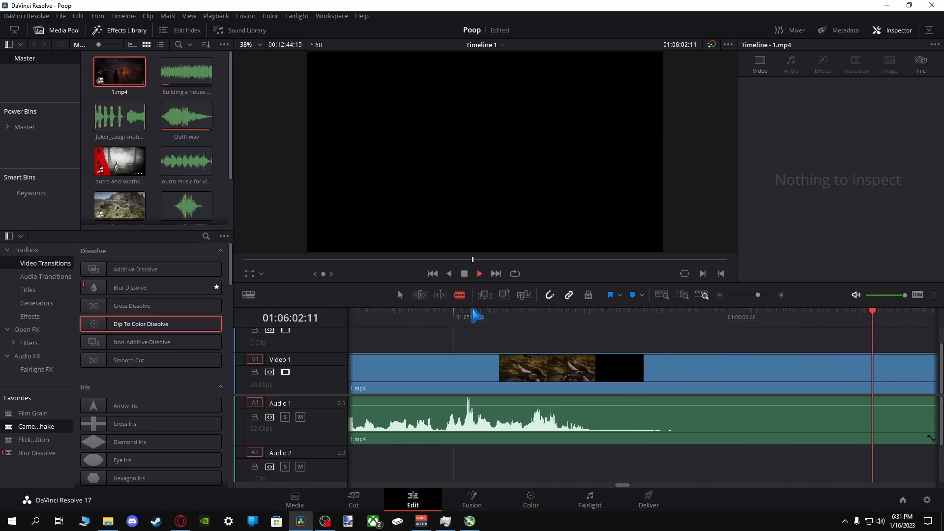
click(473, 313)
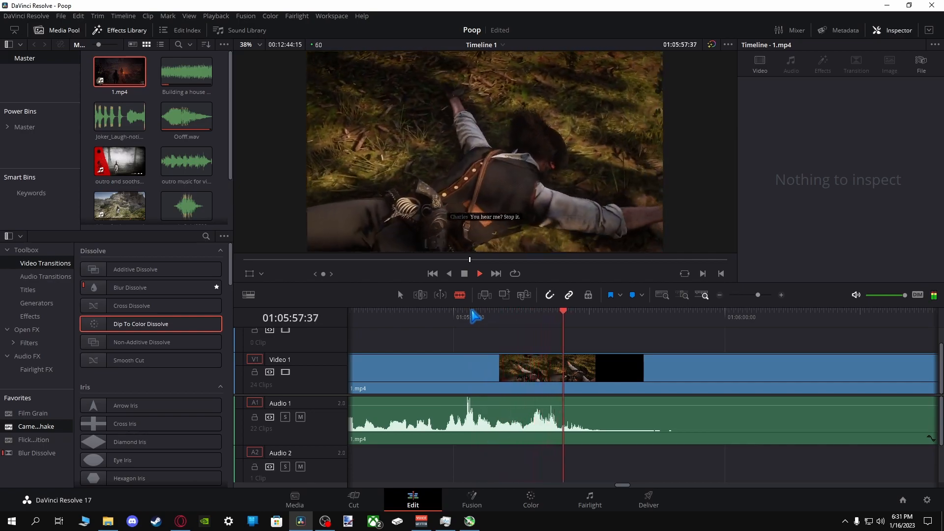
click(420, 315)
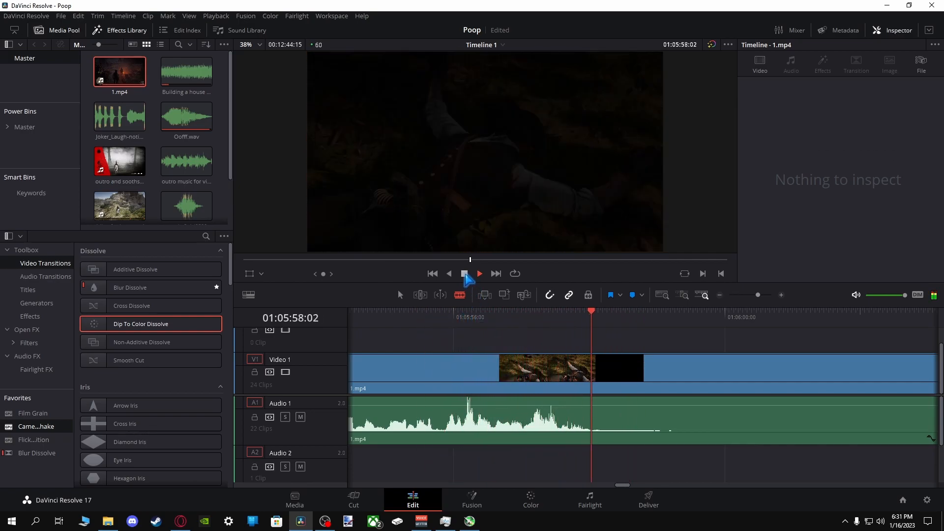
key(space)
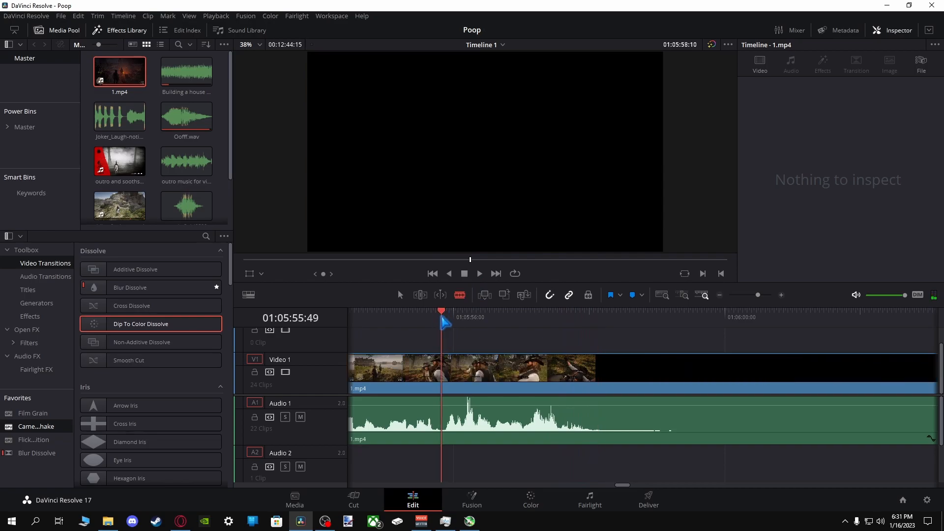
drag(442, 317, 444, 318)
click(445, 366)
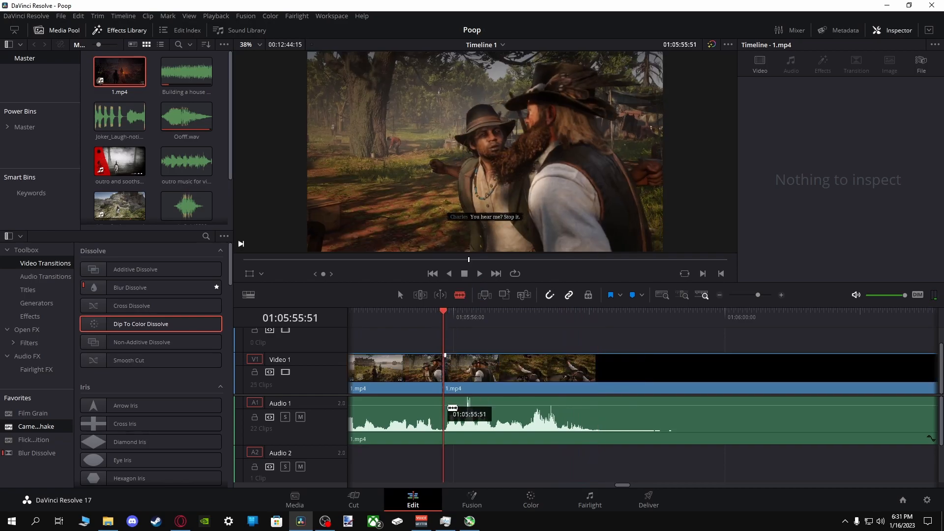
Delete the video and audio between the 01:03:42:49 and 01:05:55:51 cuts and close the resulting gap.
click(400, 295)
click(412, 376)
key(BackSpace)
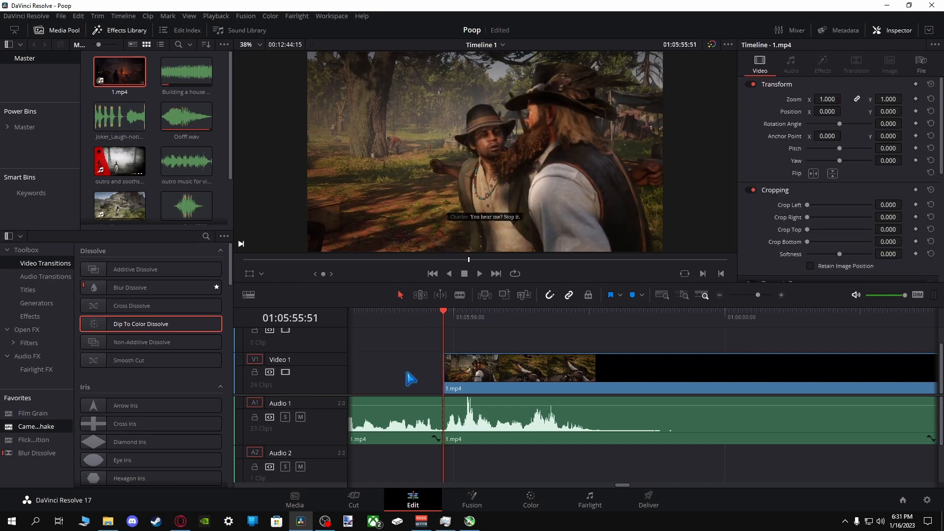
click(404, 422)
key(BackSpace)
key(Up)
key(Up)
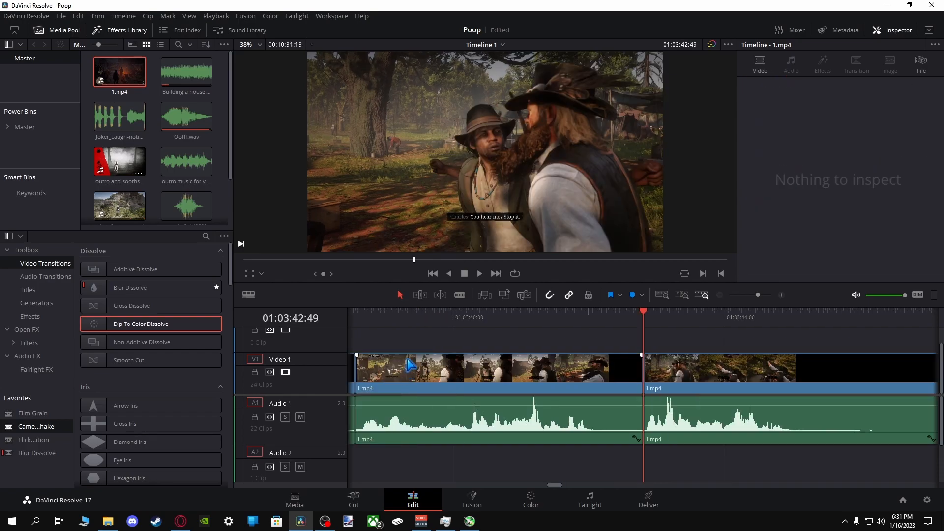
Play across the 01:03:42:49 join and split the video and audio in the black section at 01:03:45:30.
drag(555, 485, 537, 486)
click(408, 315)
click(476, 275)
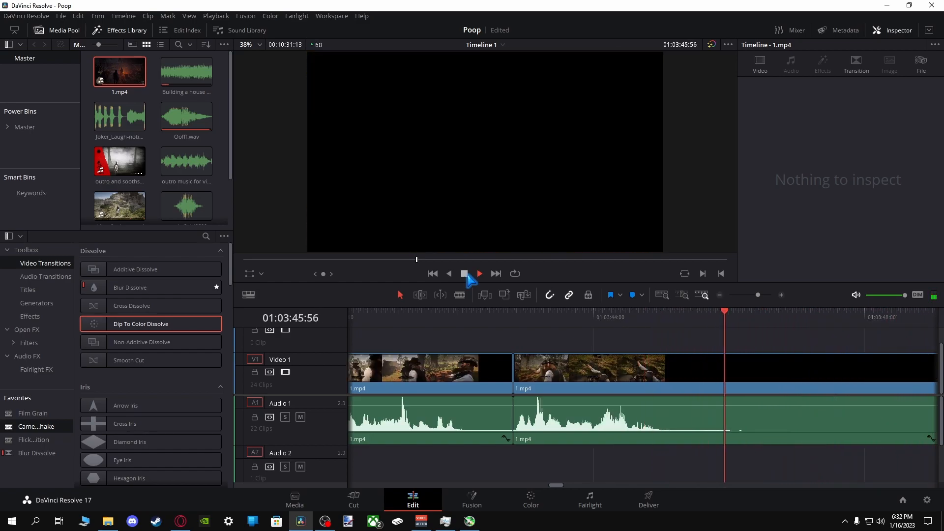
click(465, 274)
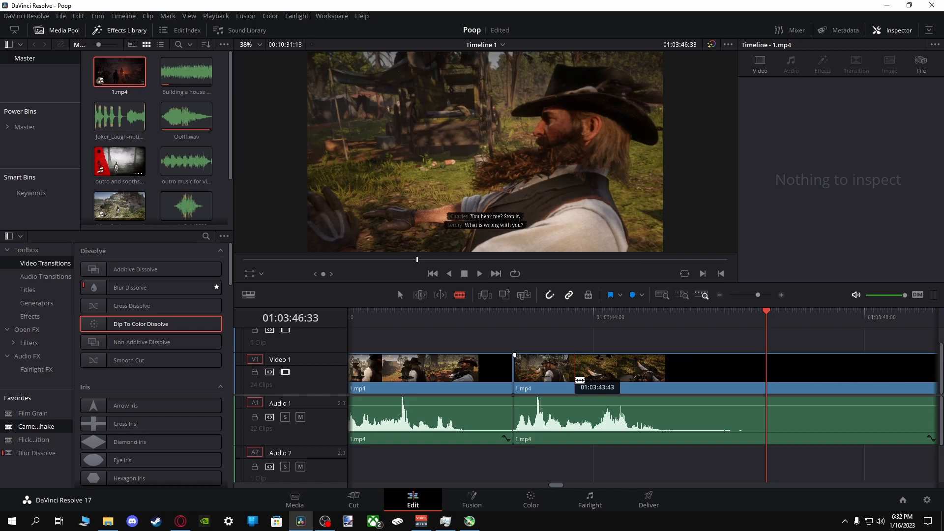
click(572, 313)
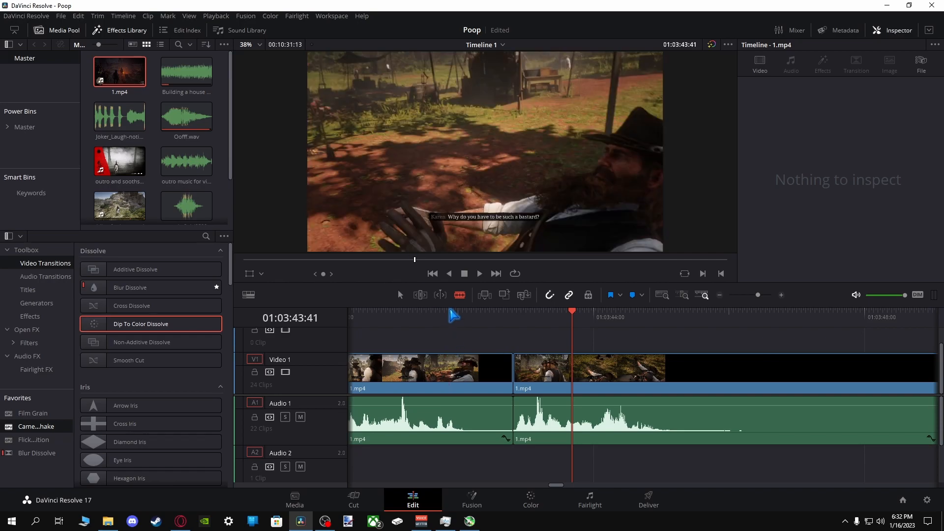
mouse_move(450, 311)
mouse_down()
mouse_move(407, 316)
mouse_move(452, 316)
mouse_up()
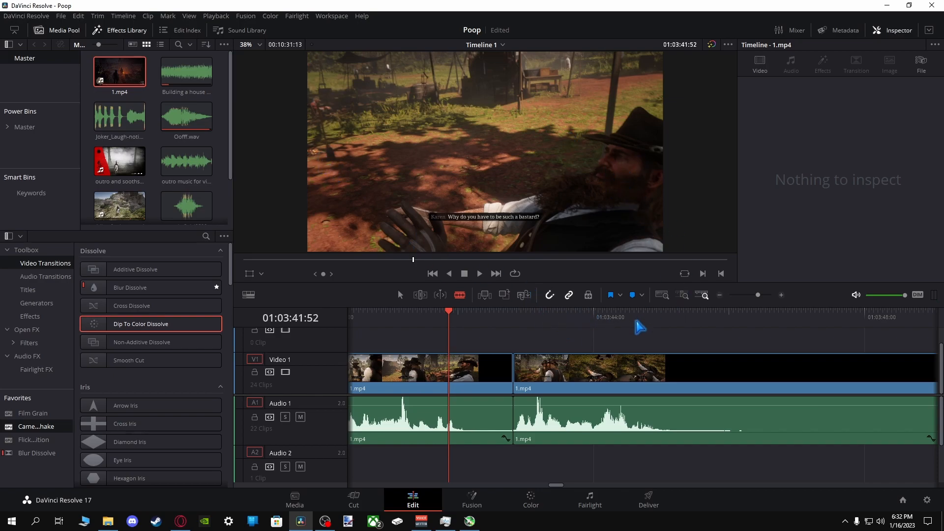
drag(628, 319, 582, 325)
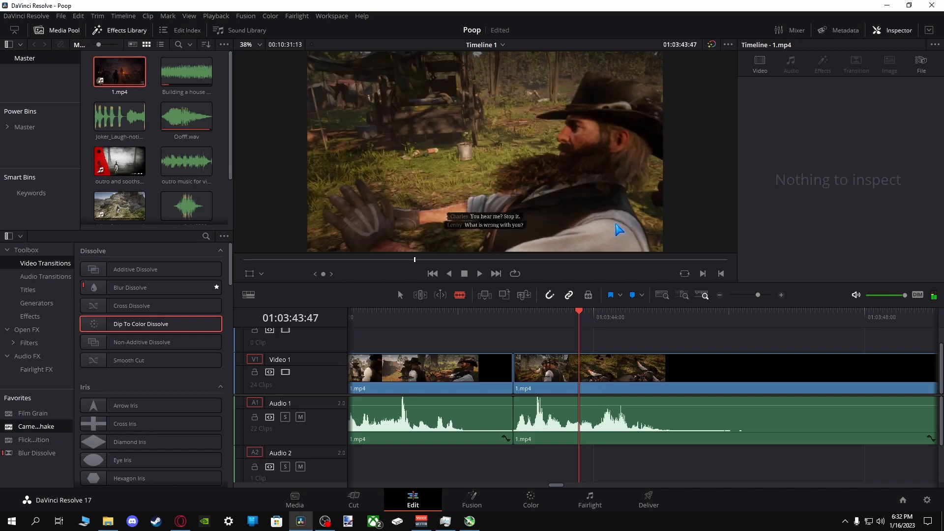
drag(646, 317, 700, 325)
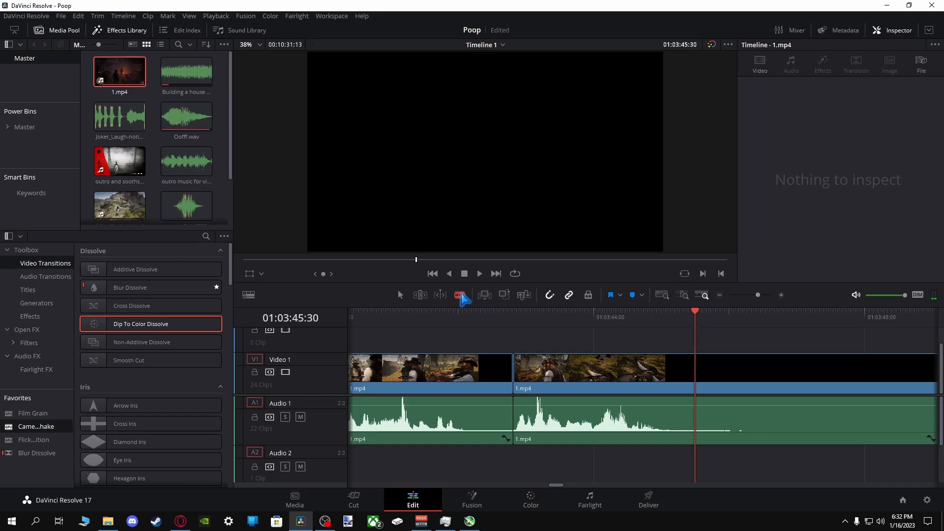
click(695, 386)
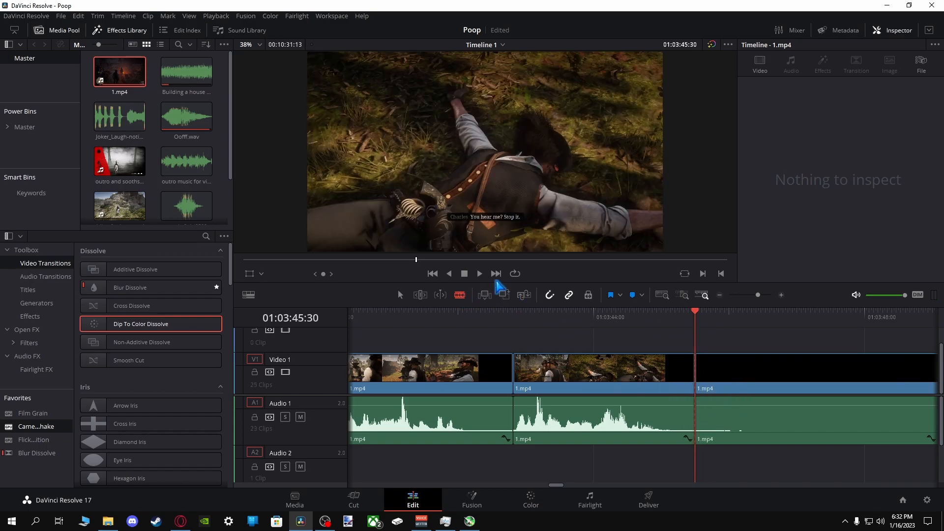
Skim ahead to the scene beside the camp wagon and split the video and audio at 01:07:08:23.
click(479, 274)
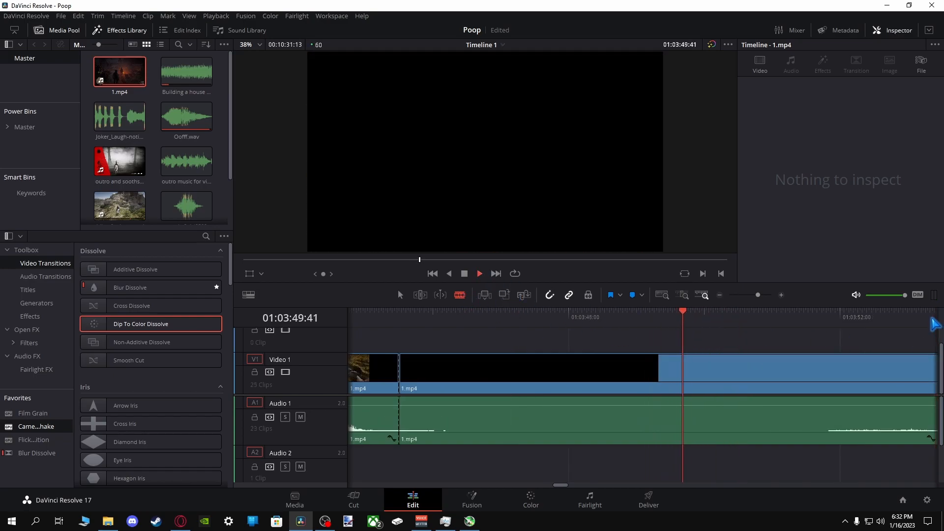
click(446, 259)
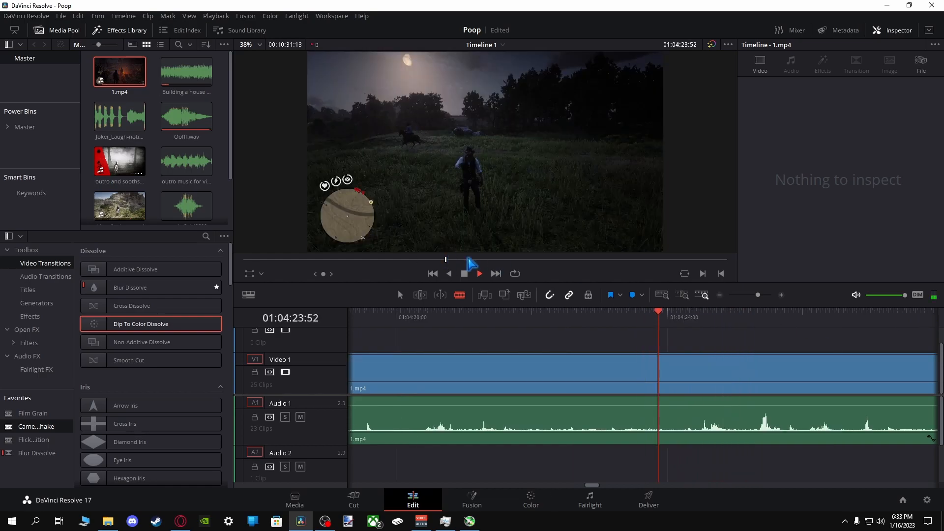
click(492, 259)
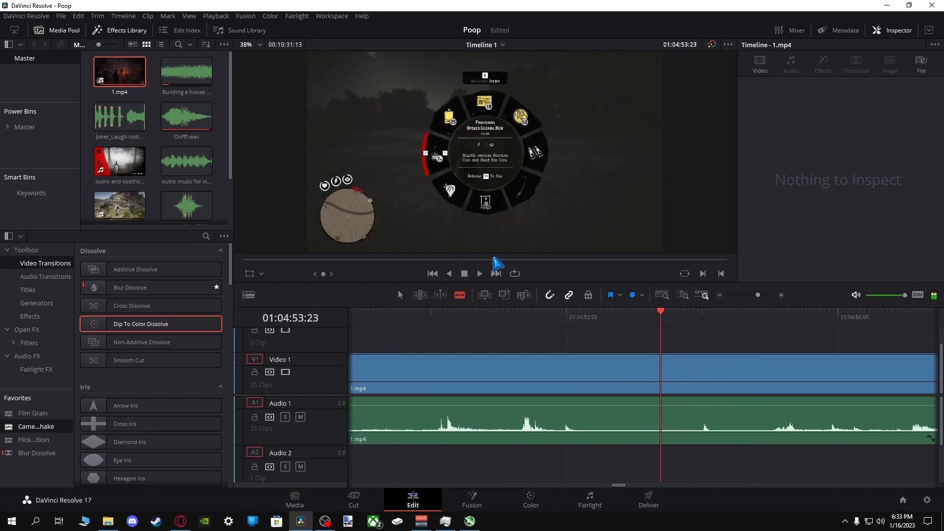
click(532, 259)
click(552, 259)
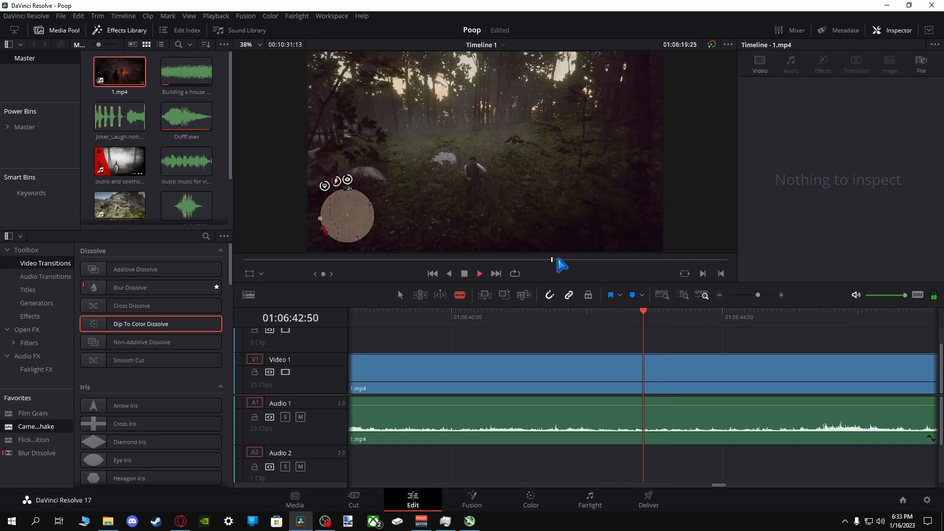
click(572, 260)
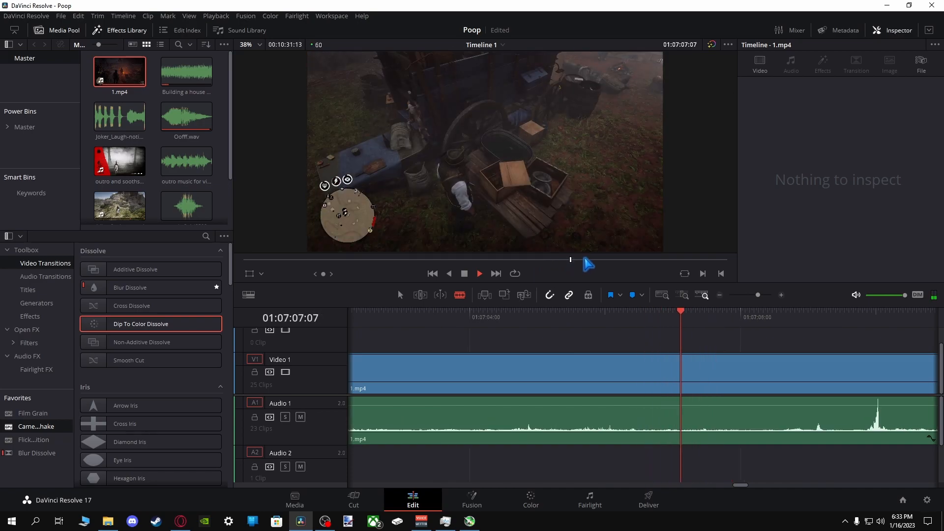
click(465, 273)
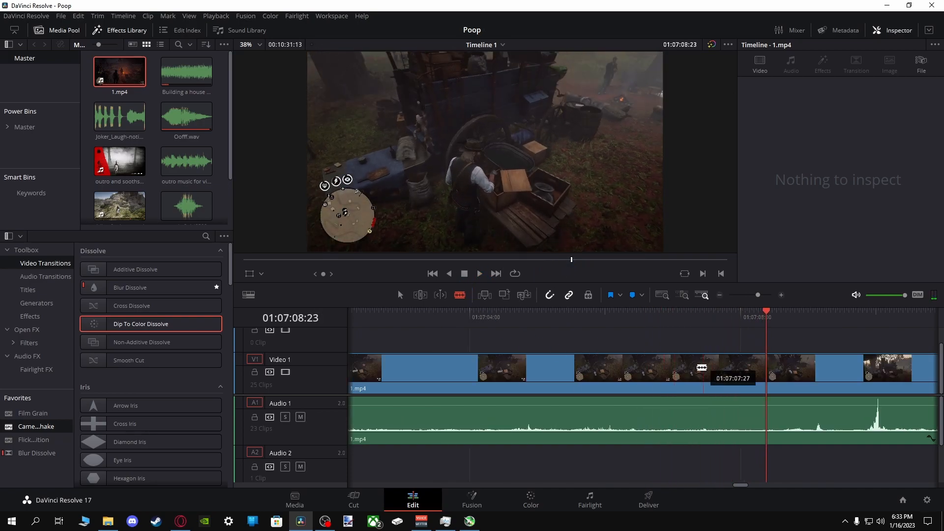
click(766, 374)
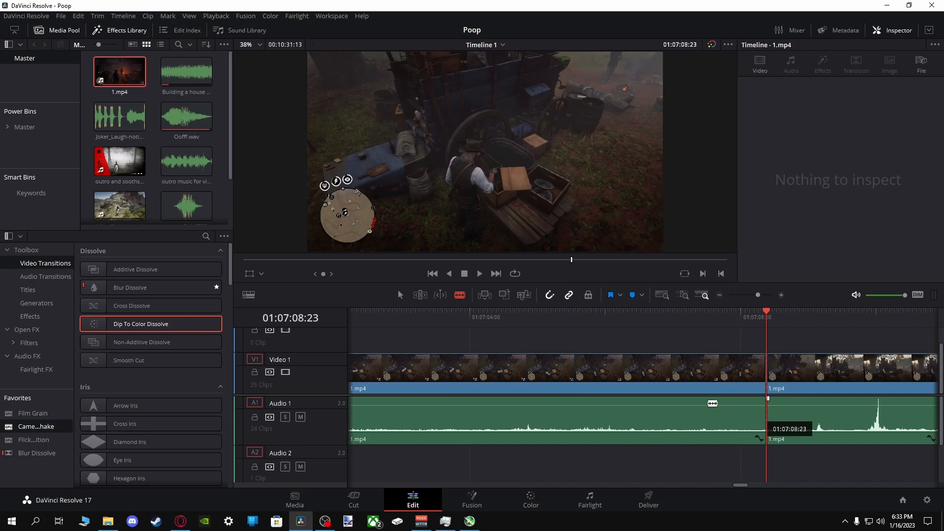
Delete the video and audio between the 01:03:45:30 and 01:07:08:23 cuts and close the resulting gap.
click(400, 295)
click(480, 370)
key(BackSpace)
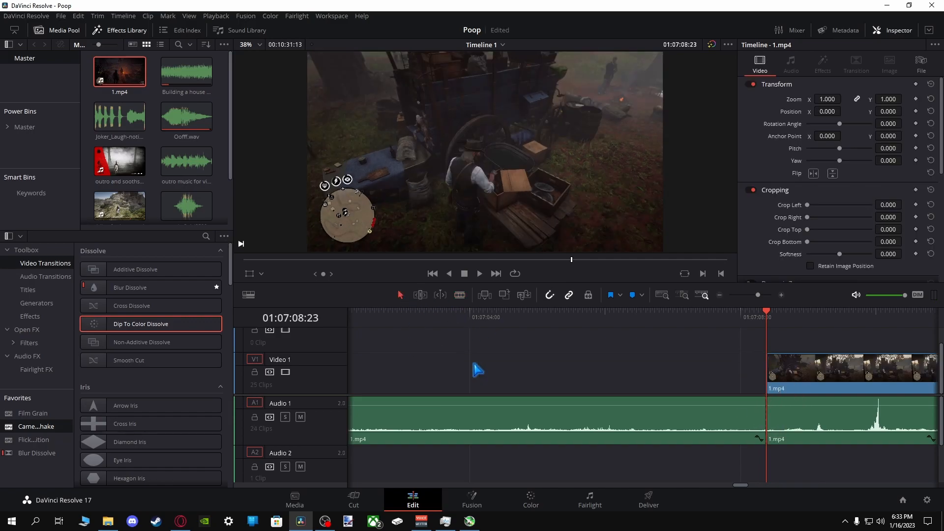
click(478, 370)
key(BackSpace)
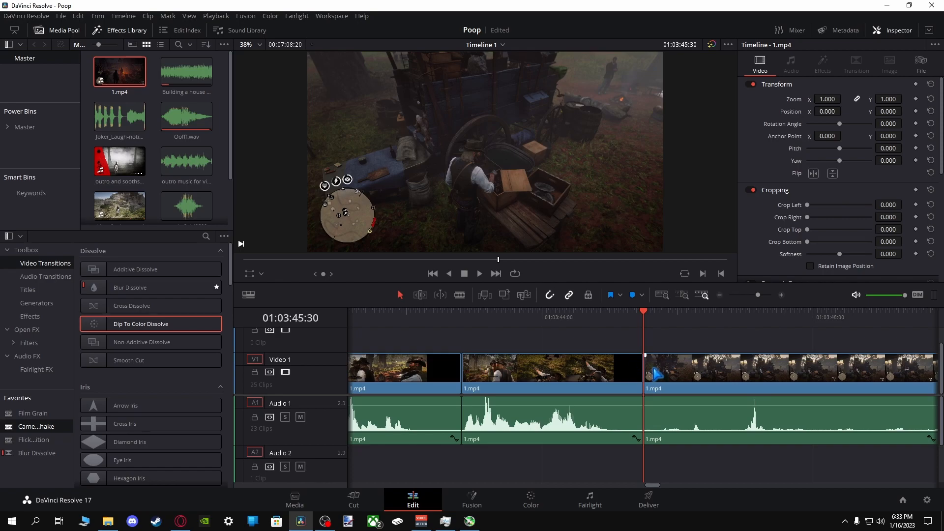
key(ctrl+z)
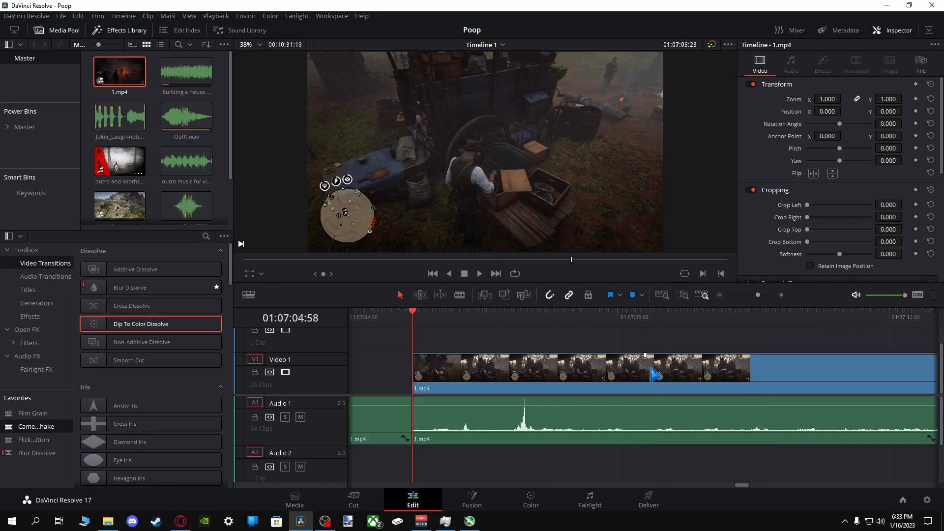
click(556, 444)
key(BackSpace)
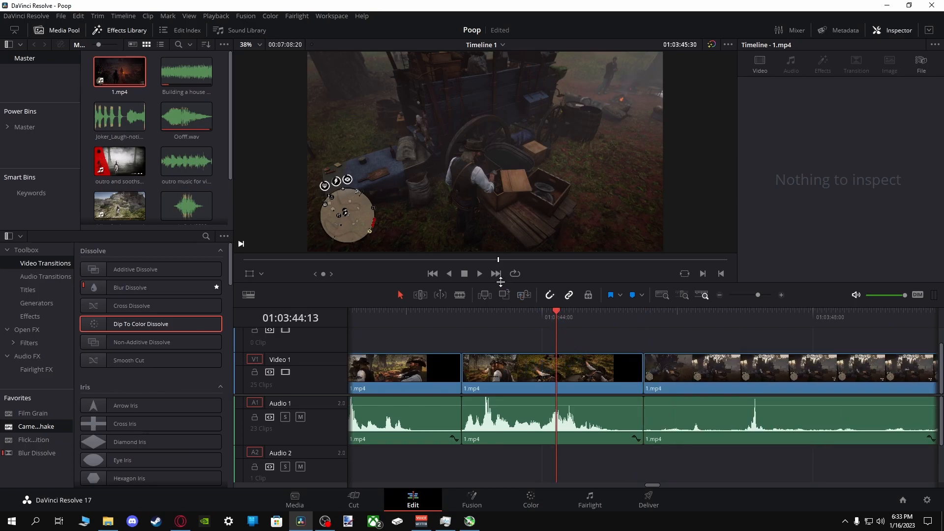
Split the video and audio of the wagon scene at 01:03:50:40, during the drink, and again just before 01:03:58:25.
click(479, 274)
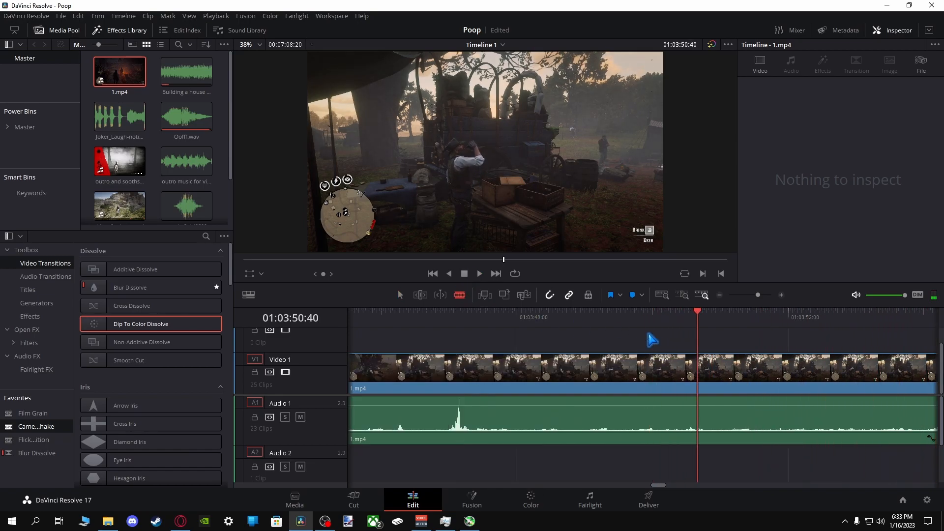
click(699, 376)
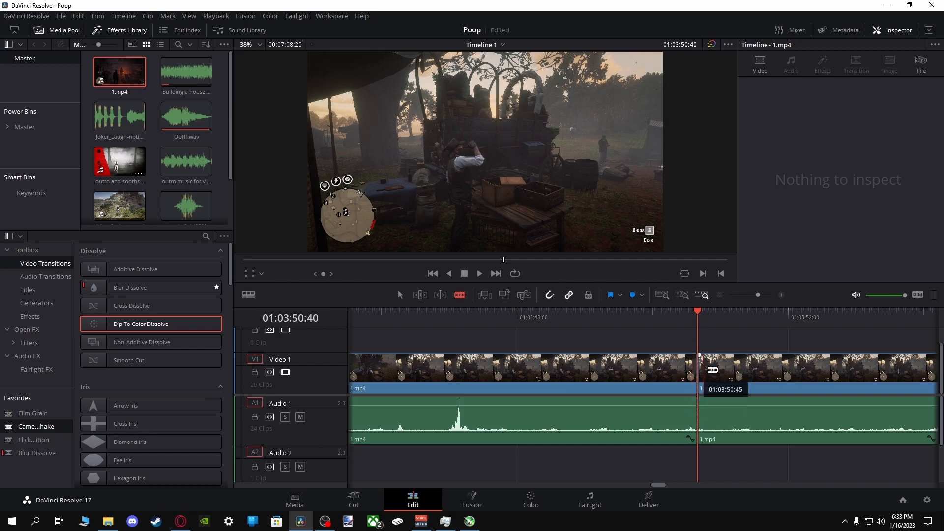
click(479, 274)
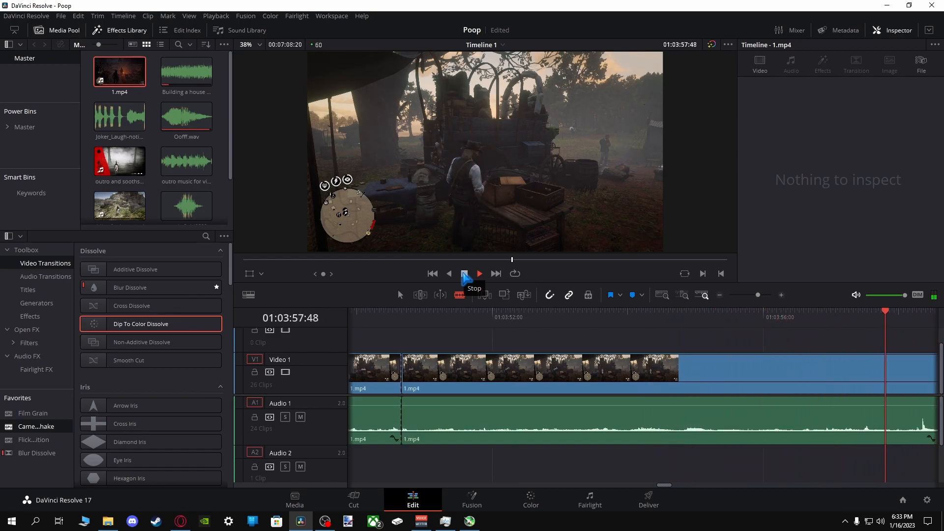
click(464, 275)
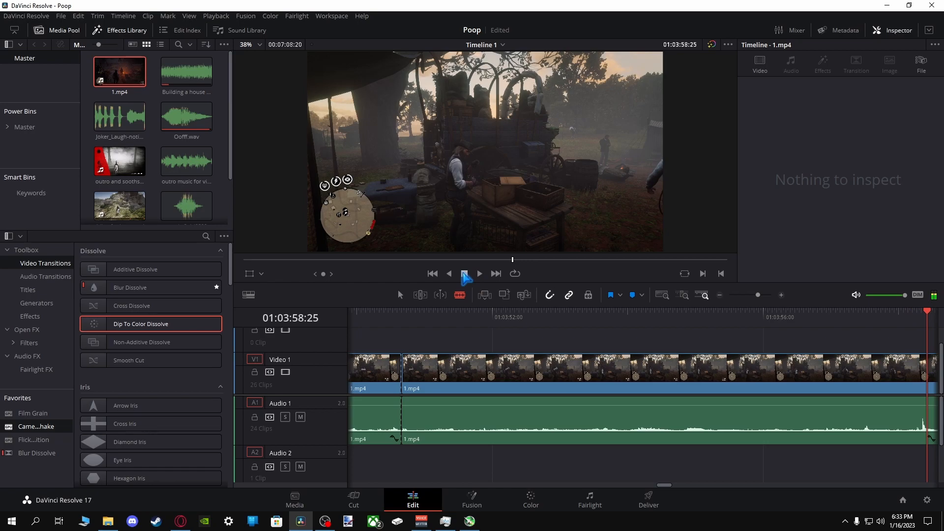
click(908, 373)
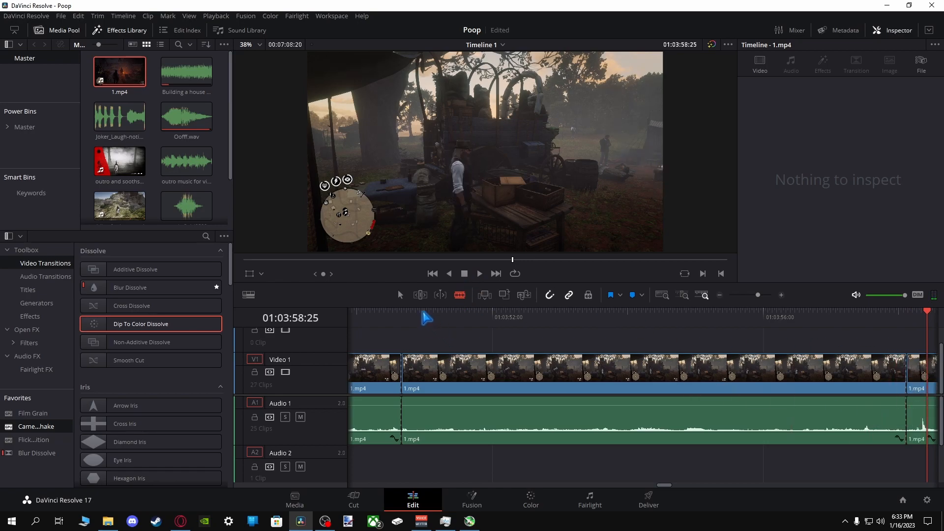
Delete the video and audio between the 01:03:50:40 cut and the one just before 01:03:58:25, and close the gap.
click(484, 360)
key(BackSpace)
click(503, 403)
key(BackSpace)
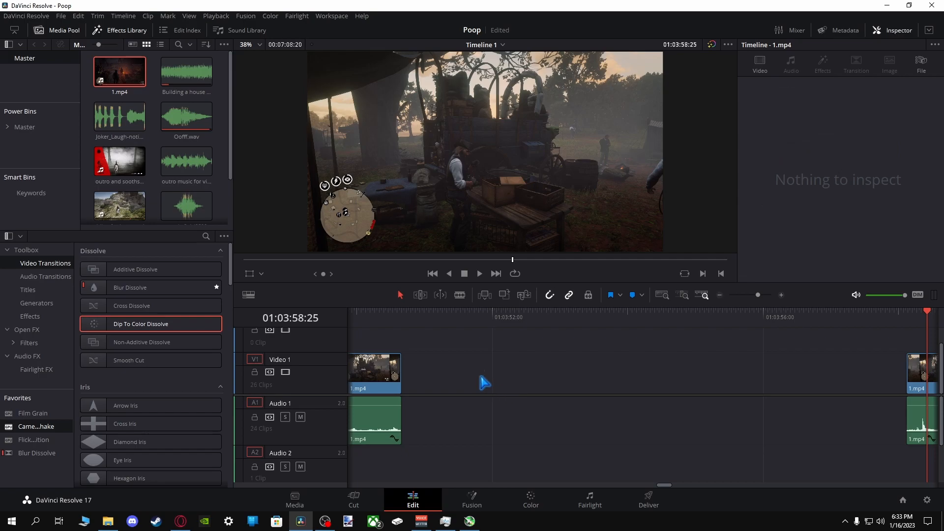
click(476, 374)
key(BackSpace)
Play across the 01:03:50:40 join and split the video and audio at 01:03:54:38, during the next drink.
click(359, 328)
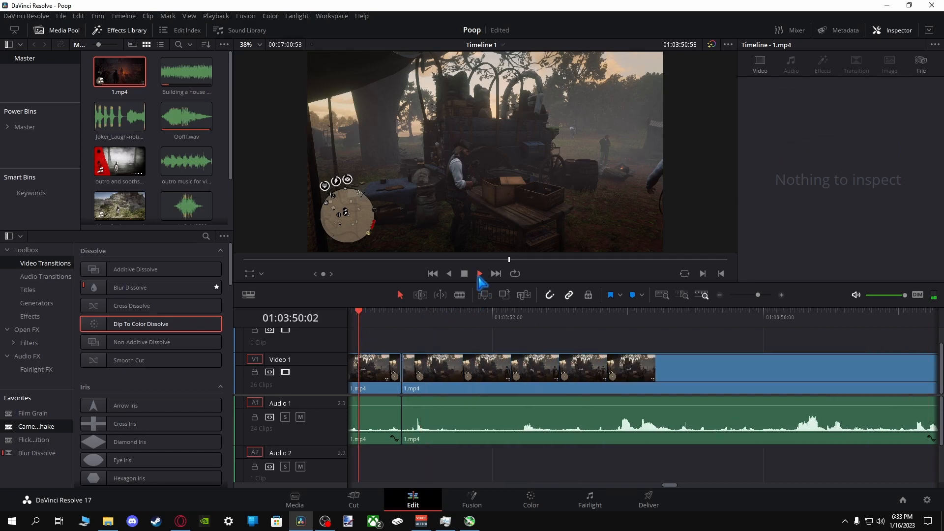
click(479, 273)
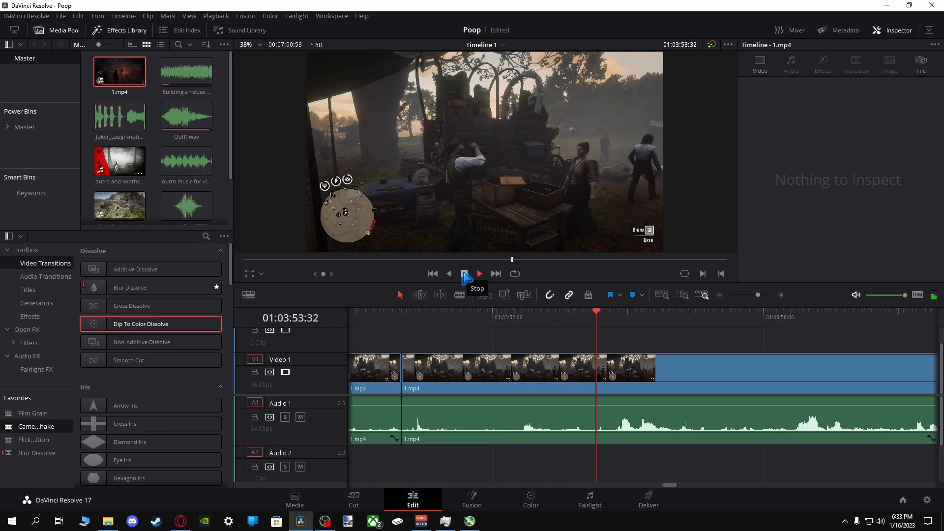
click(465, 274)
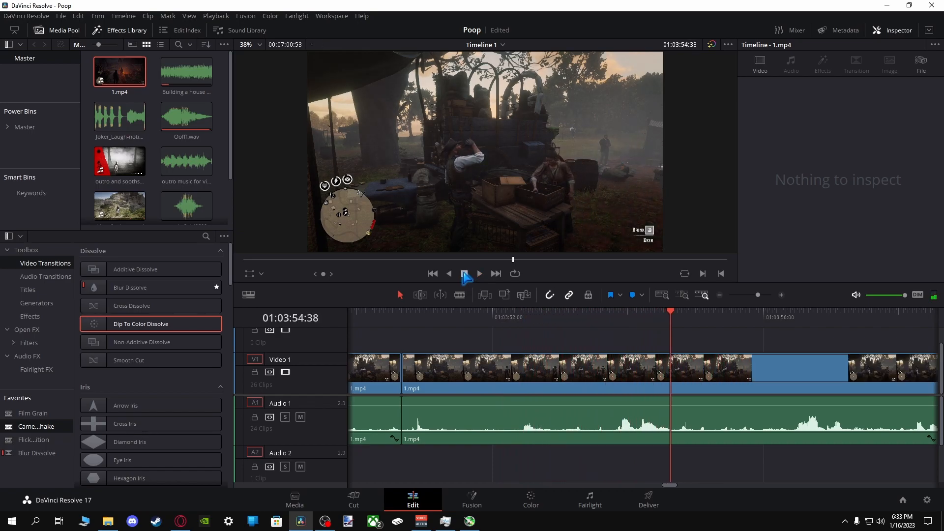
click(459, 296)
click(672, 380)
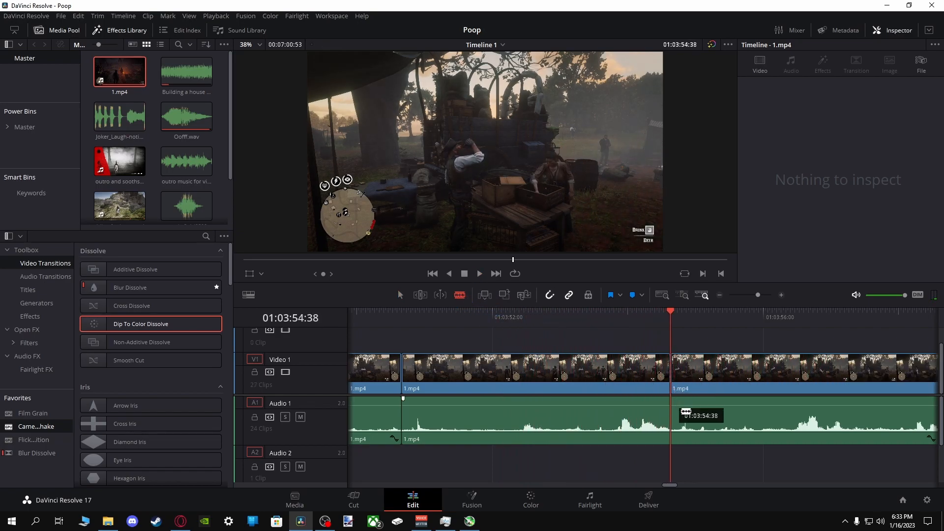
Play on through the wagon scene and split the video and audio shortly before 01:04:02:29.
click(921, 317)
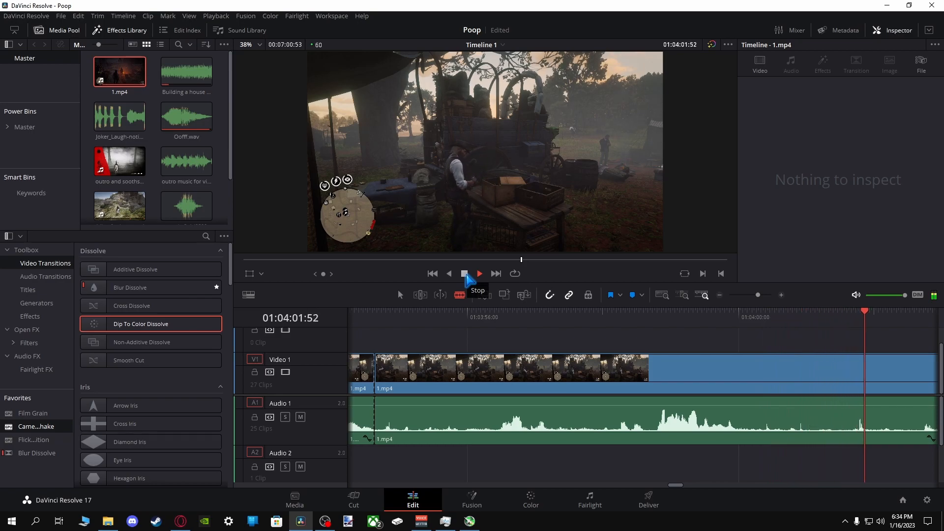
click(465, 274)
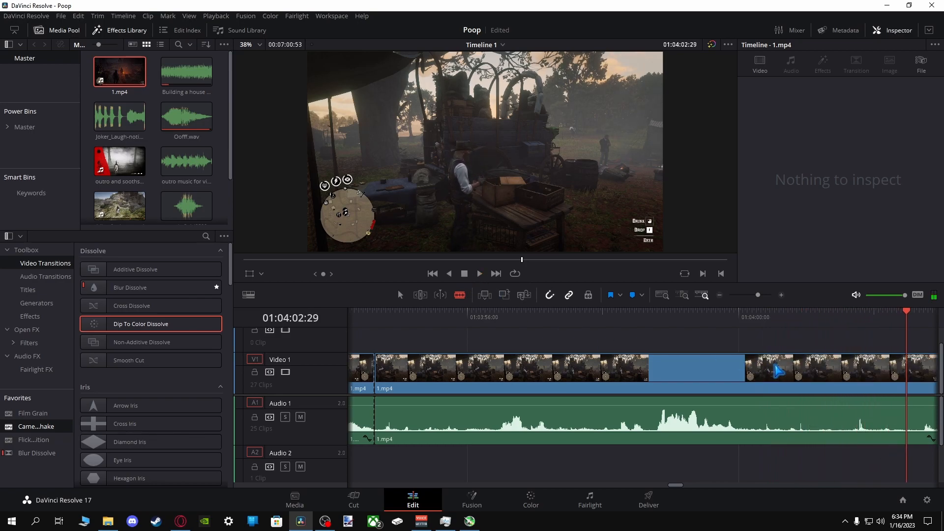
click(848, 370)
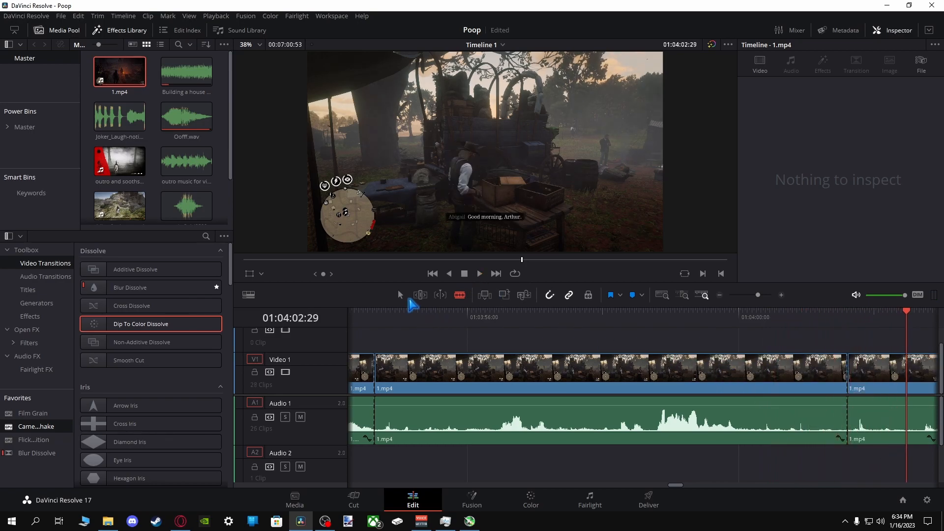
Delete the video and audio between the 01:03:54:38 cut and the one shortly before 01:04:02:29, and close the gap.
click(400, 295)
click(541, 369)
key(Delete)
click(536, 411)
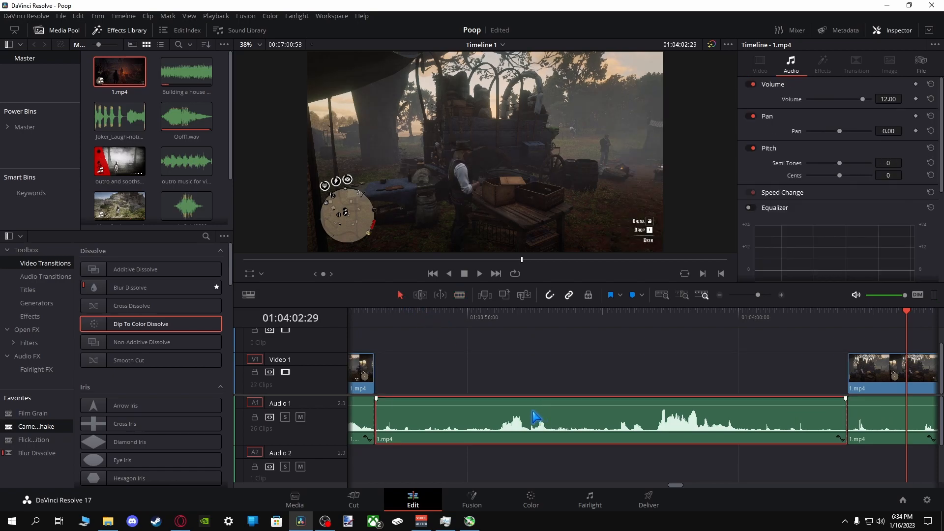
key(BackSpace)
click(447, 377)
key(BackSpace)
Play across the 01:03:54:38 join and split the video and audio at 01:03:58:41, while the character drinks.
click(356, 318)
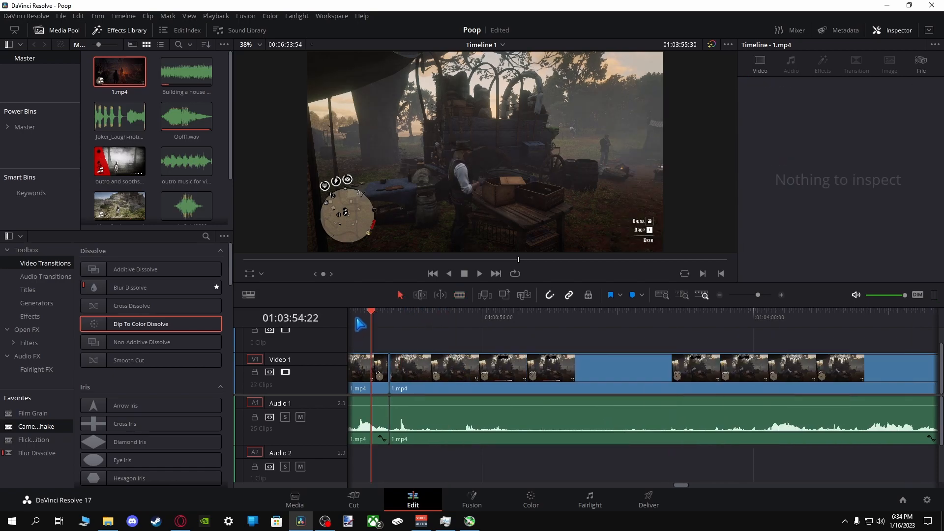
click(480, 274)
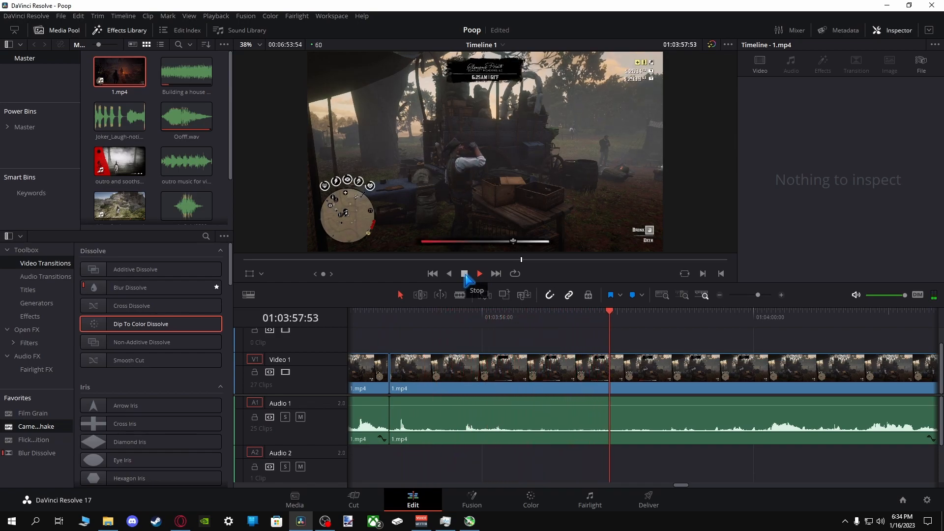
click(465, 276)
click(460, 296)
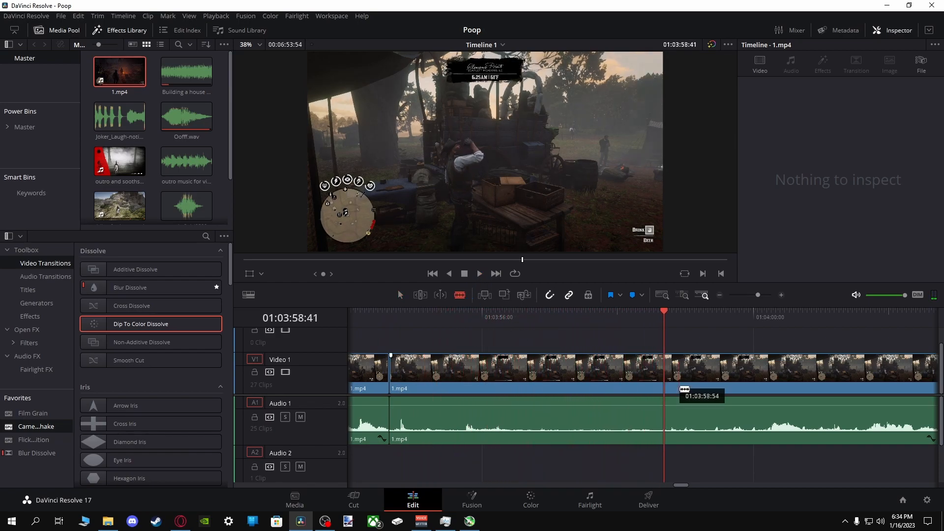
click(664, 374)
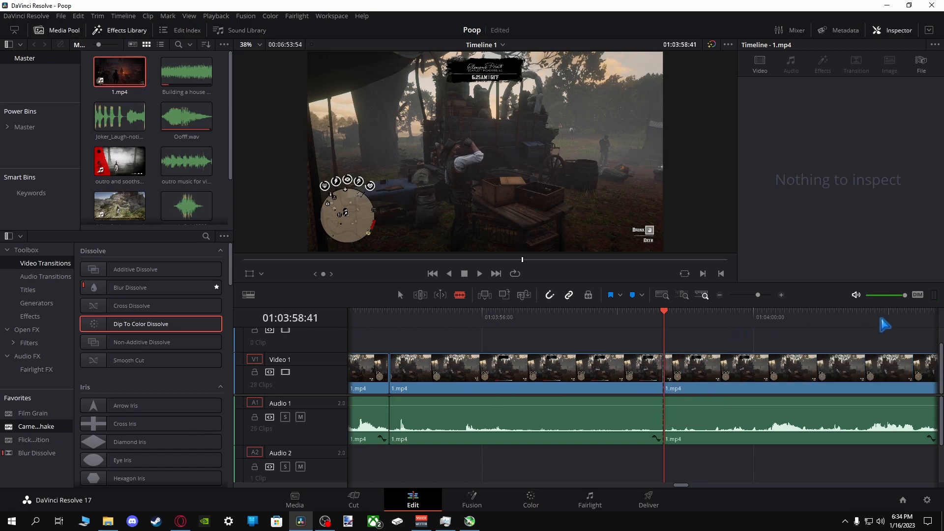
Play on through the wagon scene and split the video and audio at about 01:04:06:02, before the next drink.
click(480, 274)
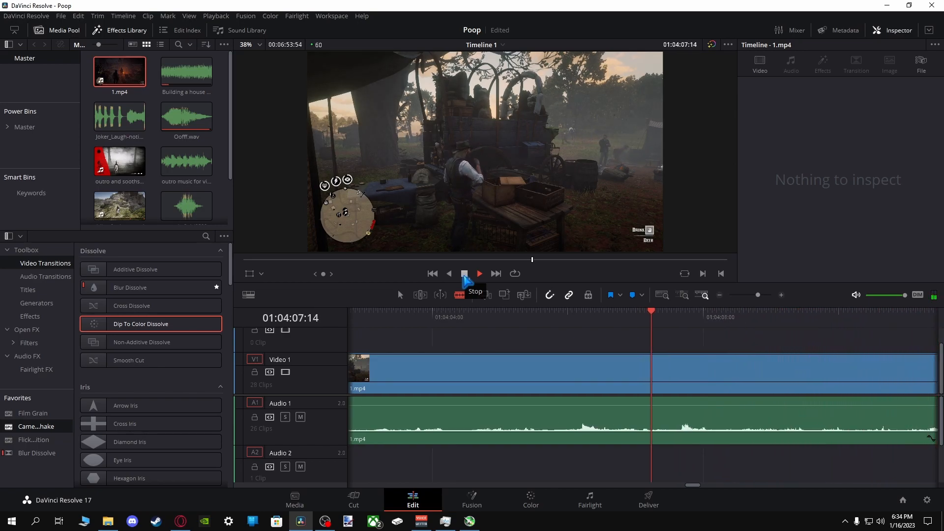
click(464, 274)
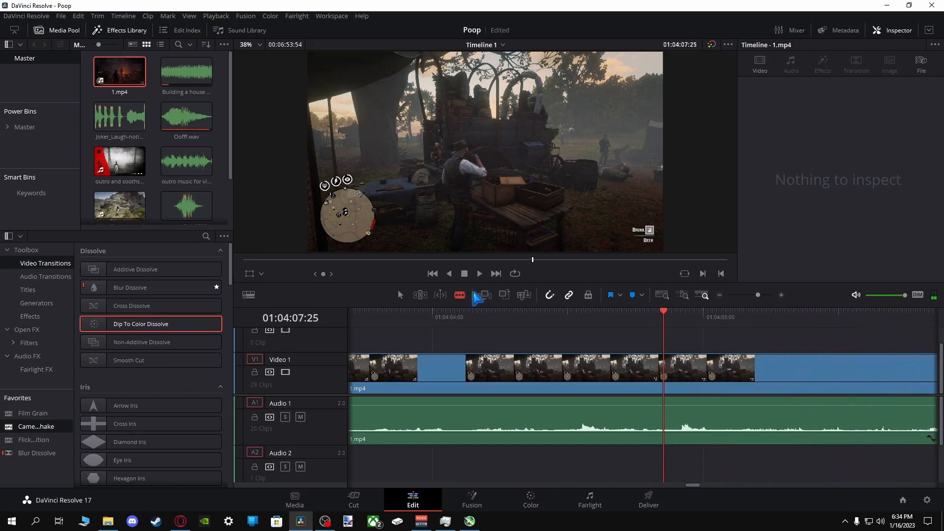
click(571, 376)
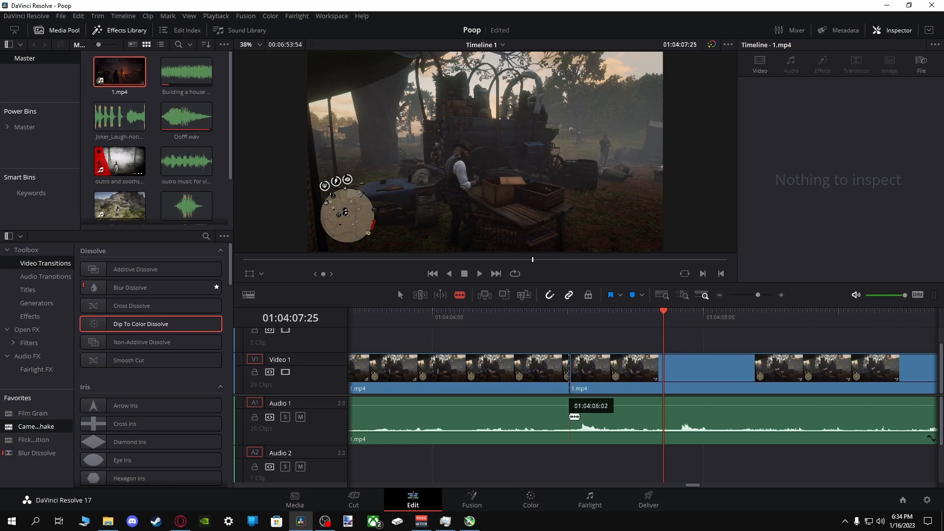
Delete the video and audio between the 01:03:58:41 and 01:04:06:02 cuts, and close the gap.
click(401, 295)
click(450, 378)
key(BackSpace)
click(464, 409)
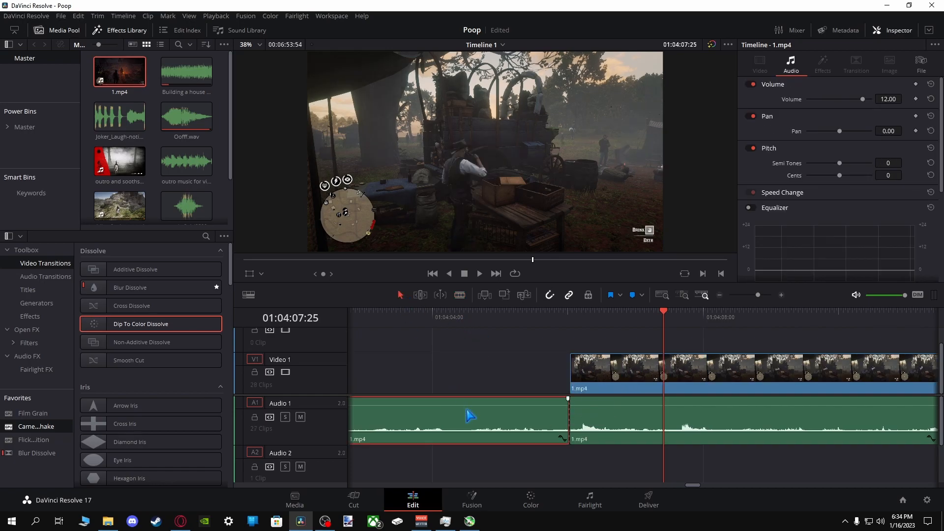
key(BackSpace)
click(452, 374)
key(BackSpace)
Play across the 01:03:58:41 join and split the video and audio at 01:04:02:12, during the drink.
click(452, 313)
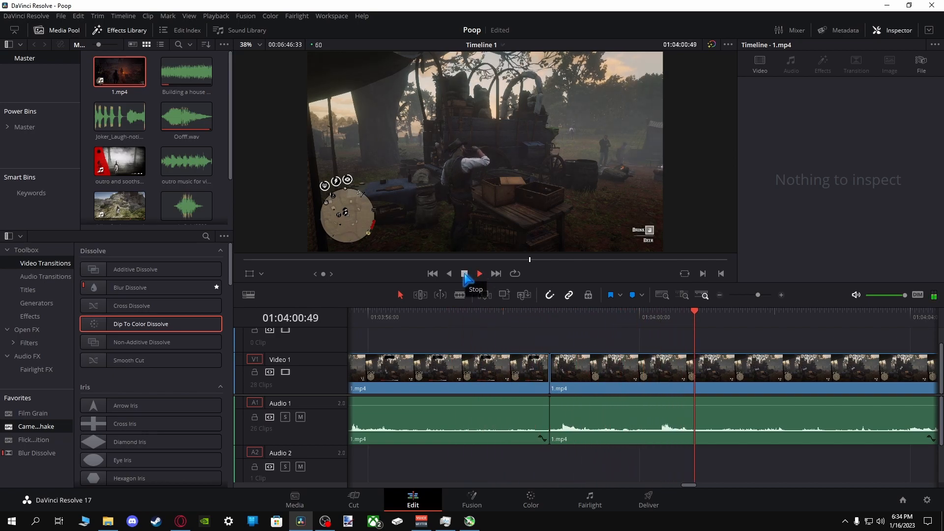
click(466, 274)
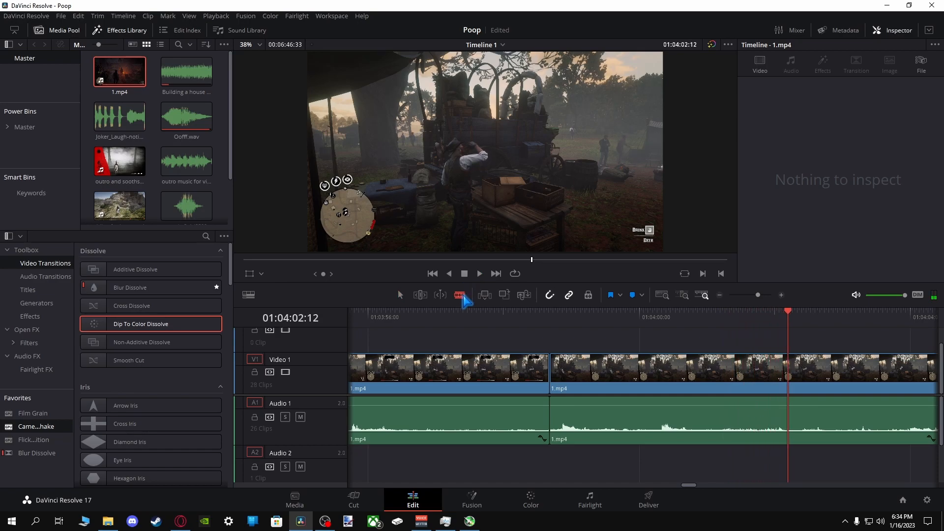
click(789, 412)
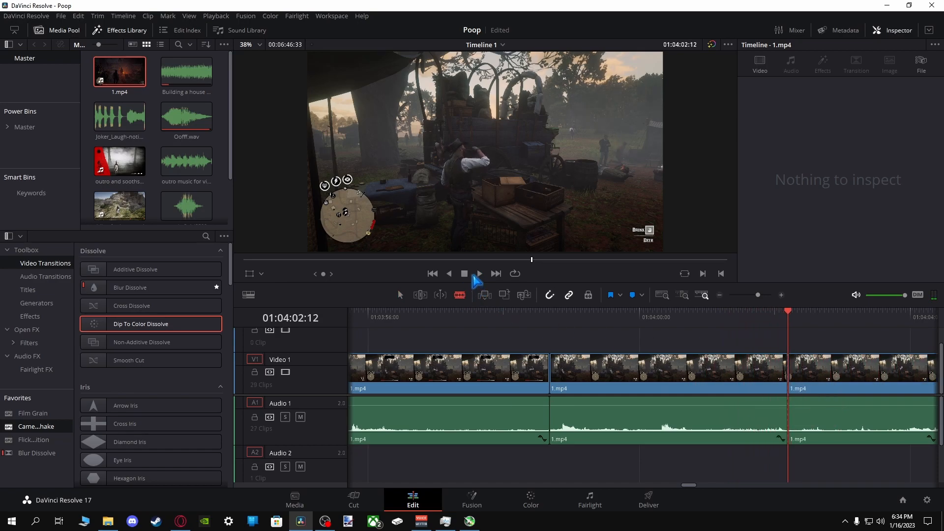
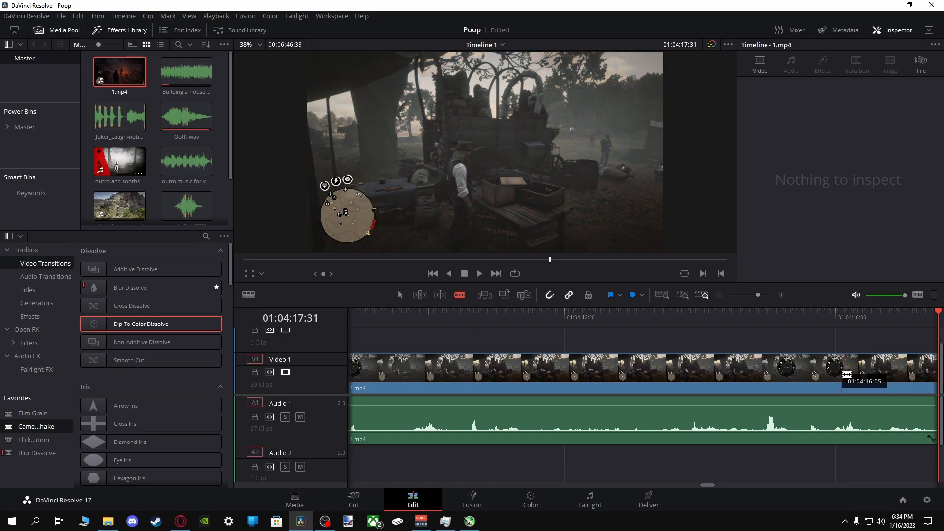
Split the video and audio at about 01:04:16:36, delete the section back to the 01:04:02:12 cut, and close the gap.
click(877, 374)
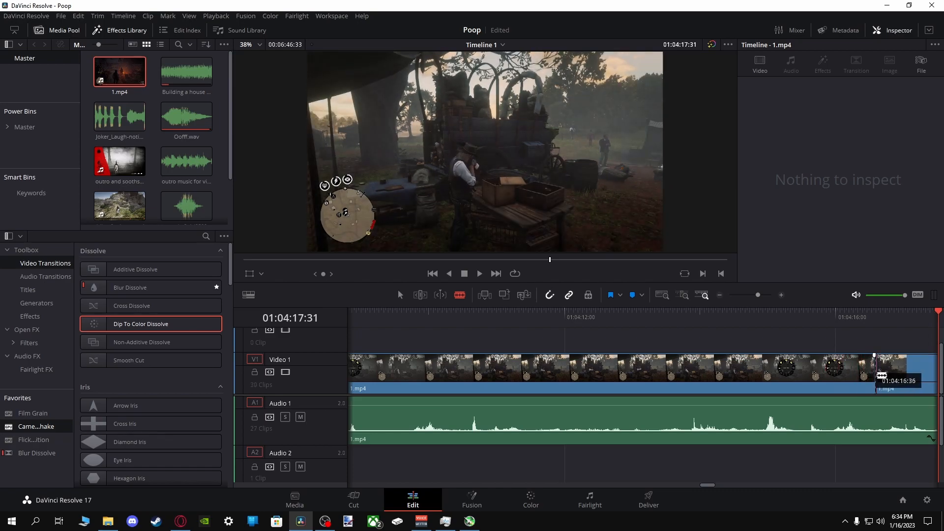
click(523, 388)
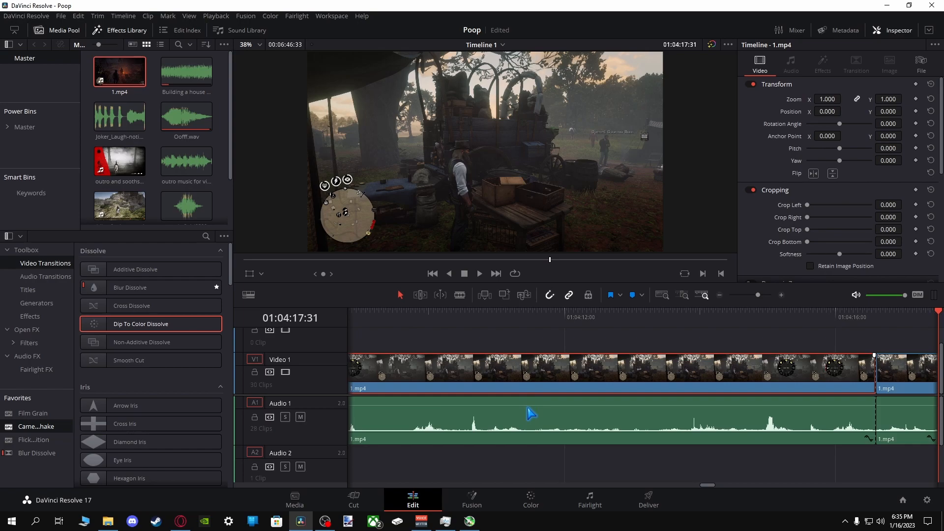
key(BackSpace)
click(527, 406)
key(BackSpace)
click(511, 373)
key(BackSpace)
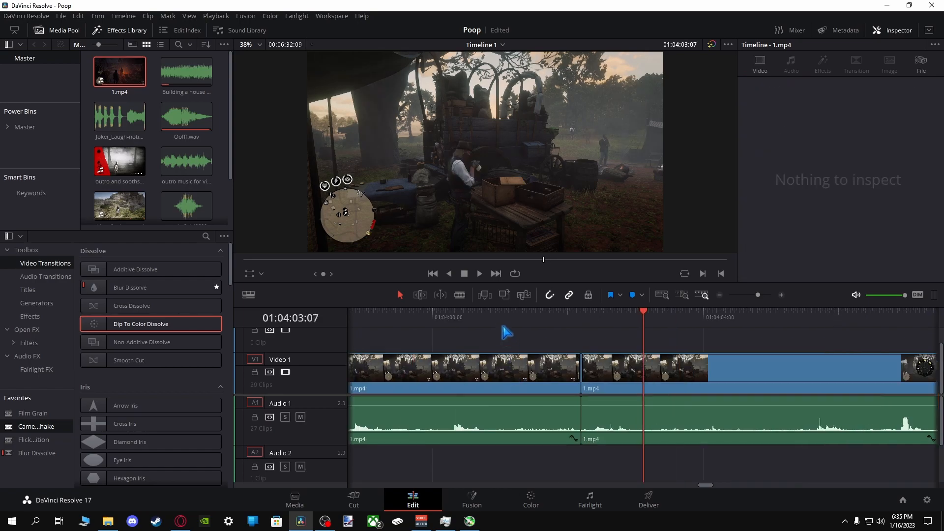
Play across the 01:04:02:12 join and split the video and audio at 01:04:04:29, during the drink.
click(490, 317)
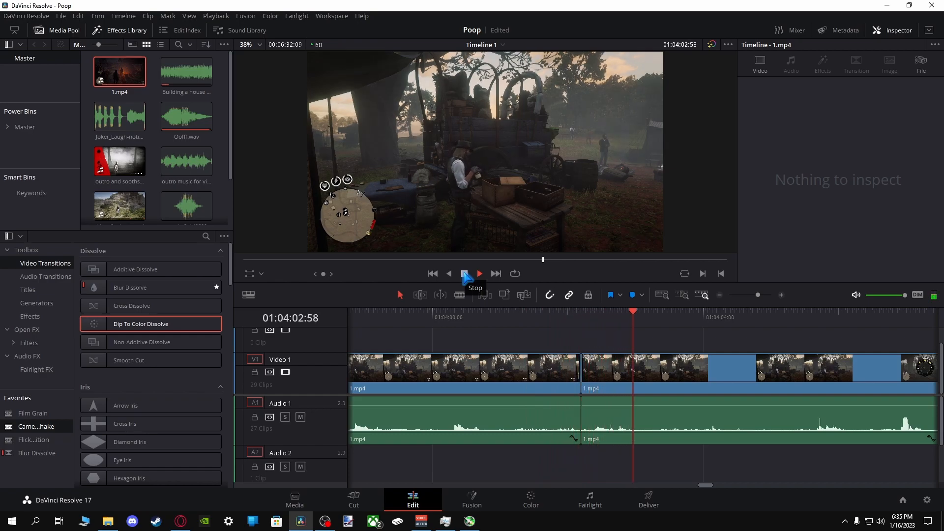
click(464, 274)
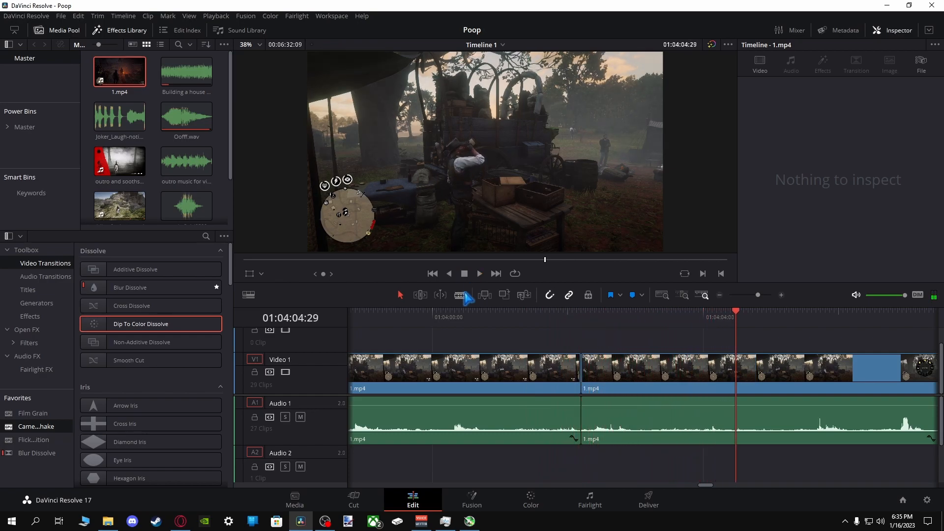
click(460, 295)
click(738, 389)
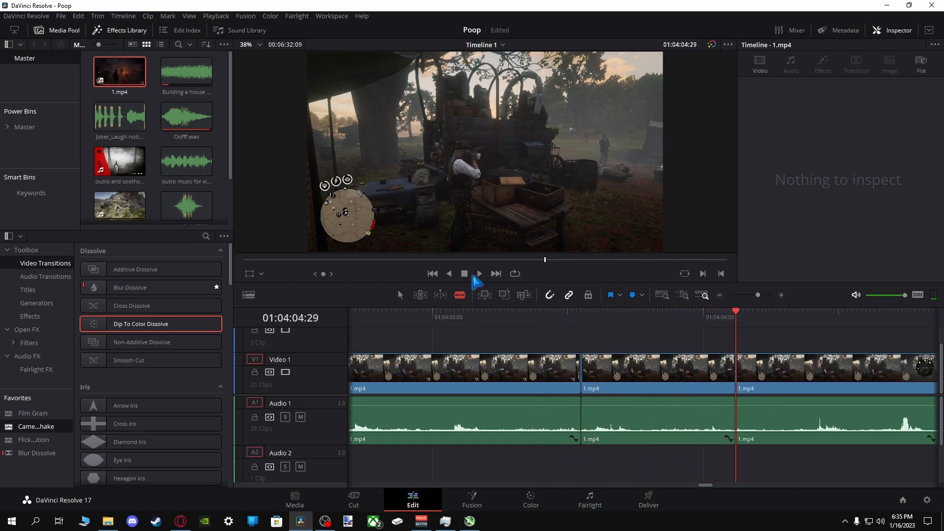
Play on past the item wheel and split the video and audio shortly after 01:04:08:00.
click(480, 274)
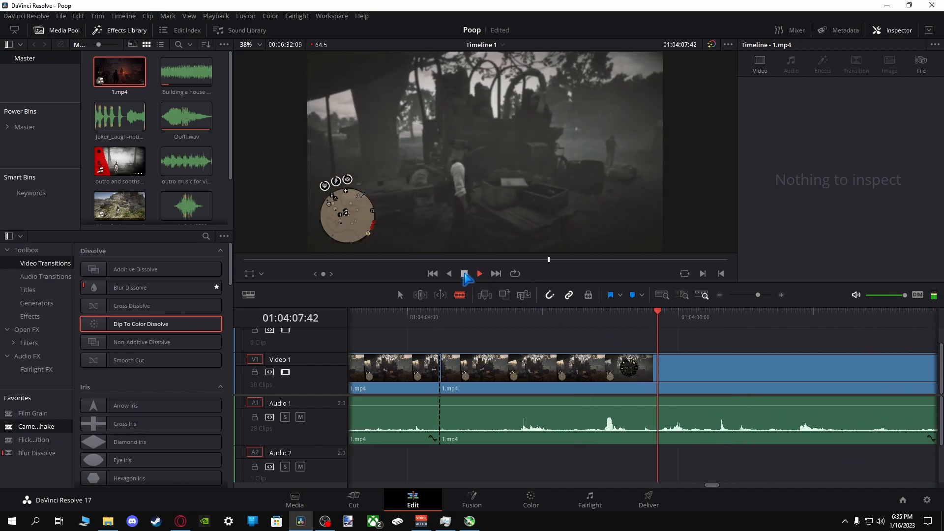
click(464, 274)
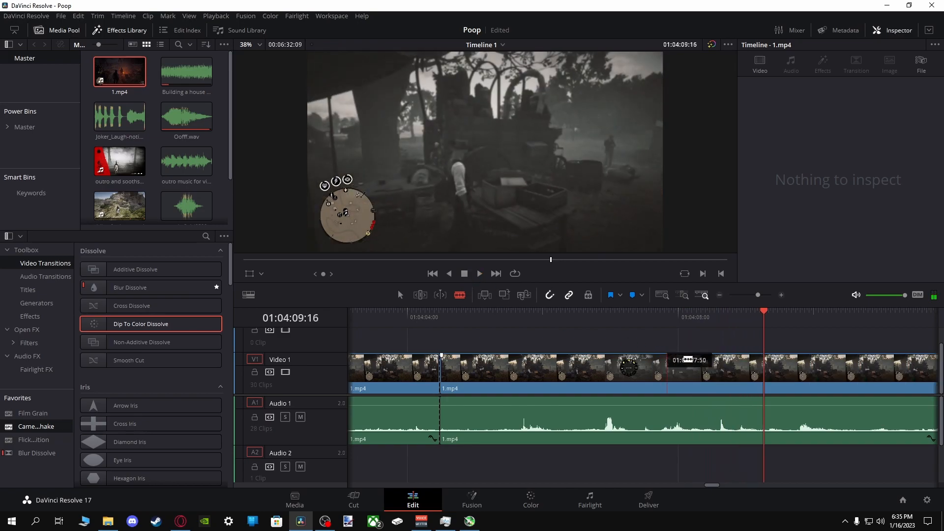
click(708, 416)
Delete the video and audio between the 01:04:04:29 cut and the one shortly after 01:04:08:00, and close the gap.
key(a)
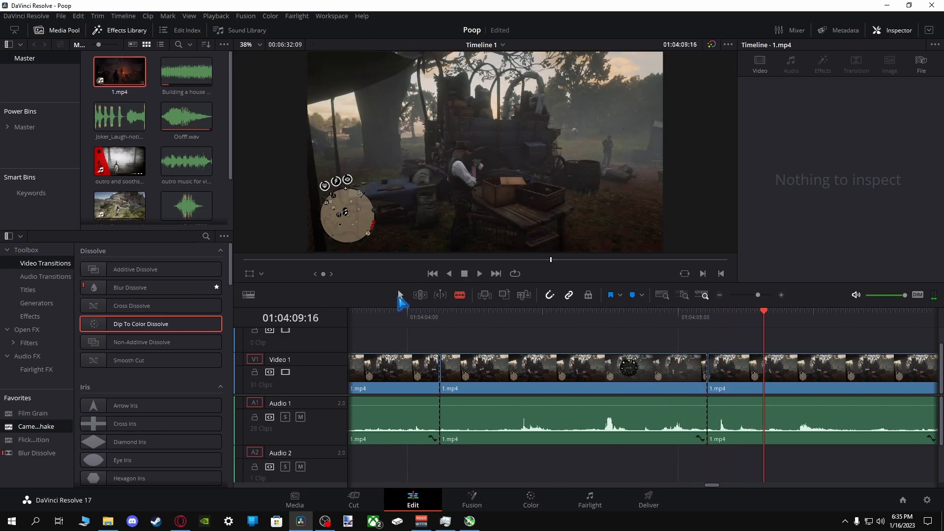
click(531, 375)
key(BackSpace)
click(542, 413)
key(BackSpace)
click(503, 385)
key(BackSpace)
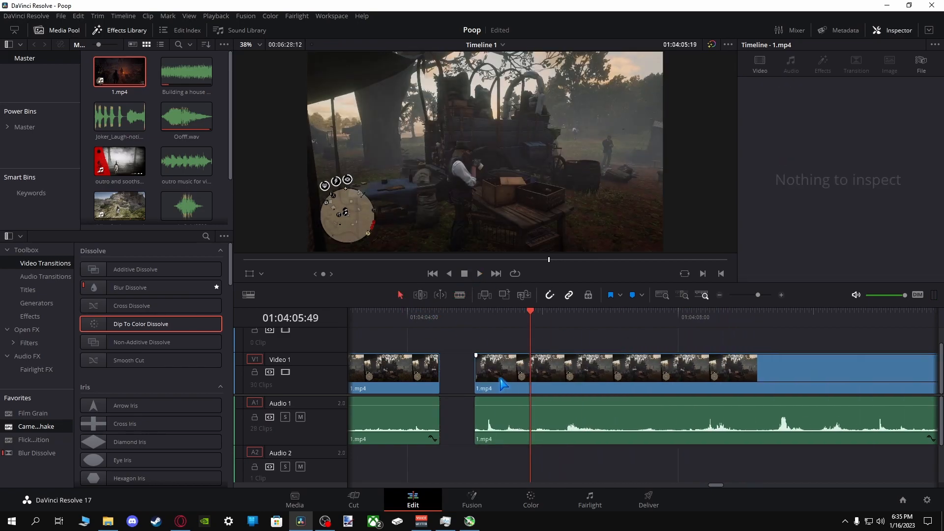
Play across the 01:04:04:29 join and split the video and audio at 01:04:07:06, during the drink.
click(365, 320)
click(480, 274)
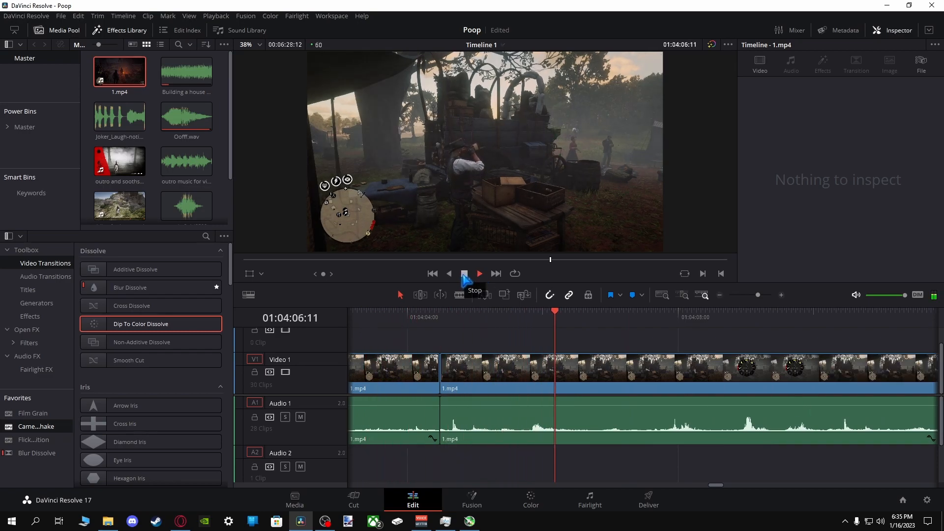
click(464, 274)
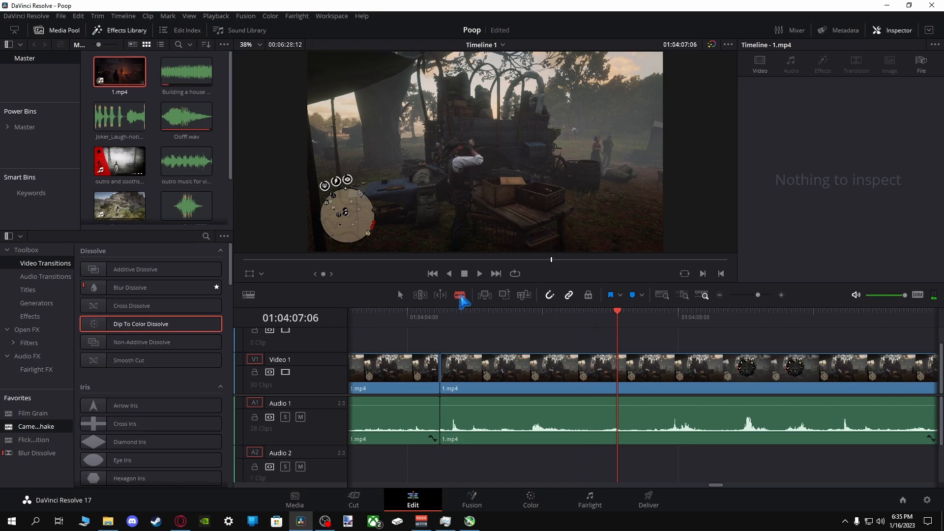
click(617, 375)
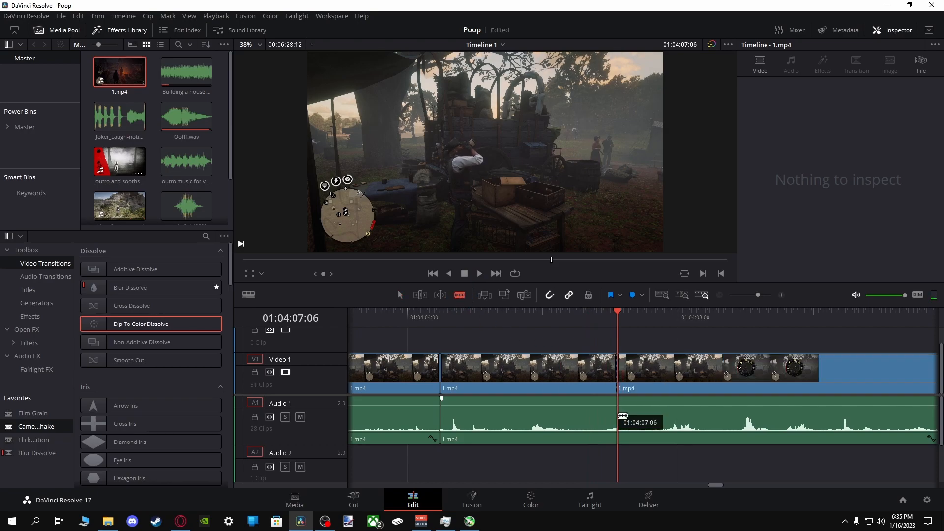
Skip ahead to where the character approaches the man in camp and split the video and audio at 01:04:29:51.
click(477, 273)
click(560, 259)
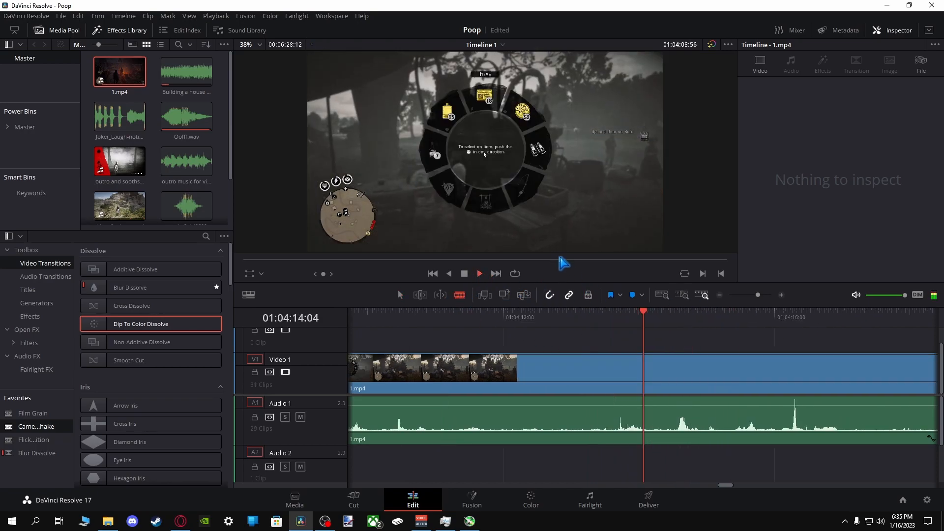
click(569, 260)
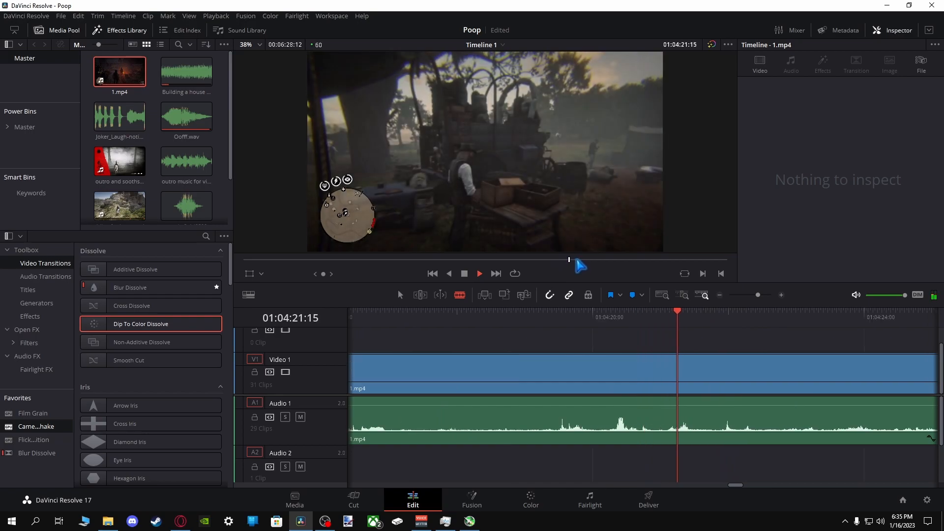
click(577, 260)
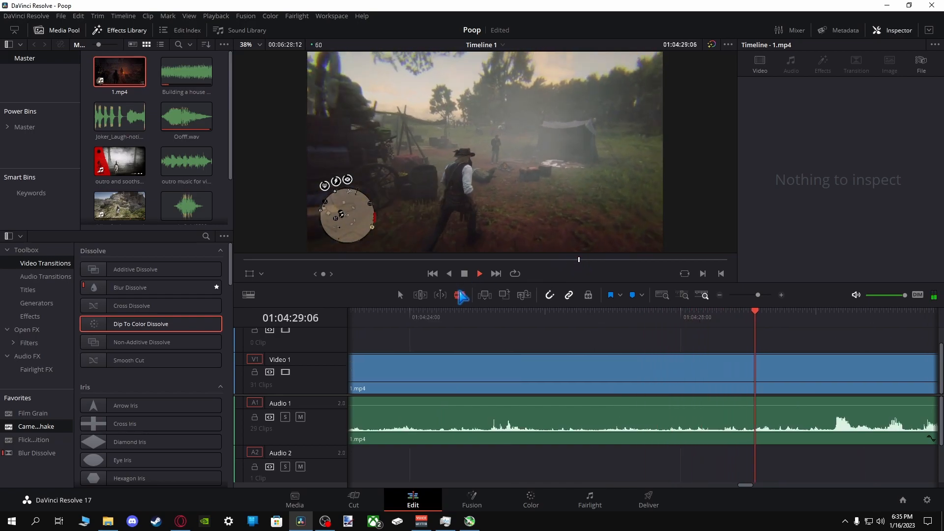
click(465, 274)
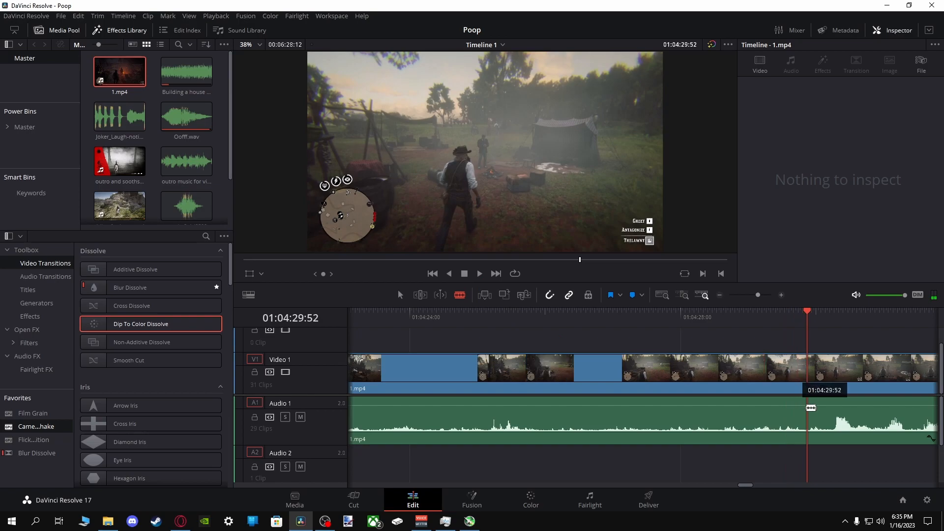
click(807, 377)
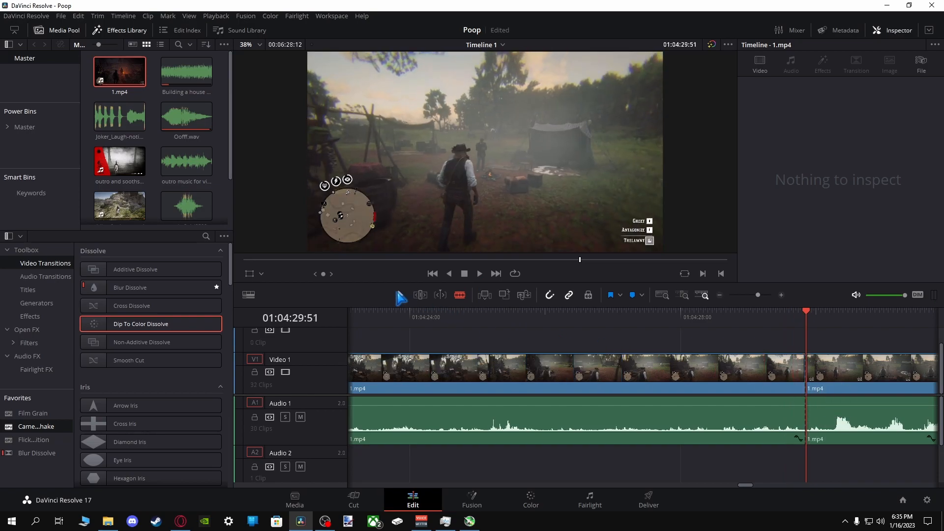
Delete the video and audio between the 01:04:07:06 and 01:04:29:51 cuts, and close the gap.
click(400, 296)
click(499, 384)
key(BackSpace)
click(528, 411)
key(BackSpace)
click(535, 381)
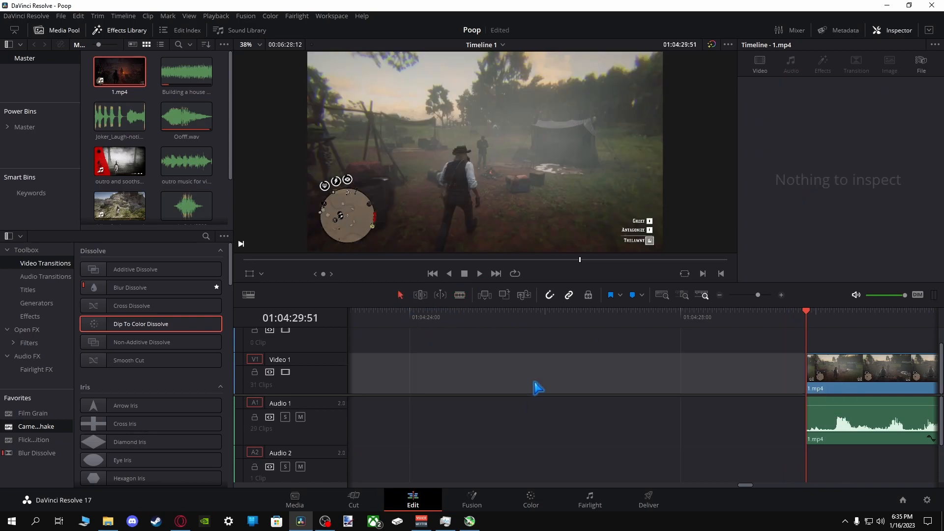
key(BackSpace)
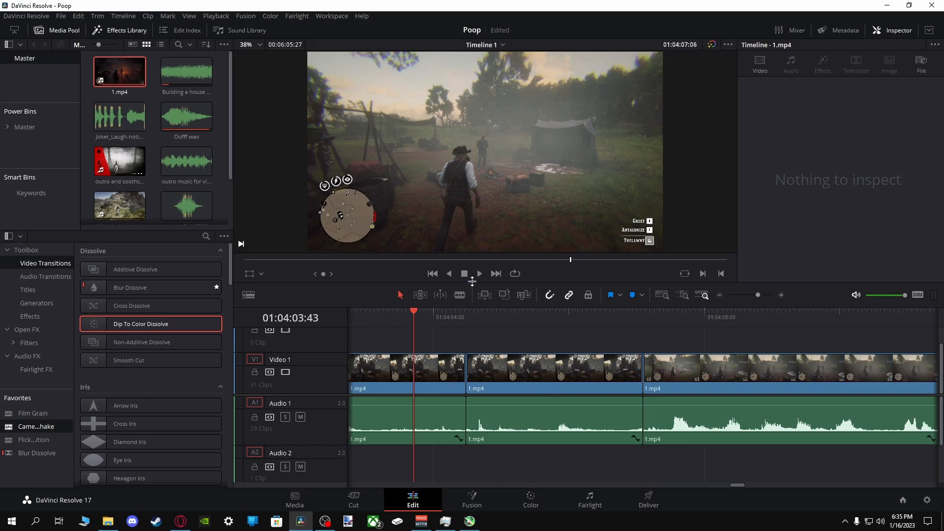
Play across the new joins and through the camp conversation, and split the video and audio at 01:04:23:41.
click(480, 274)
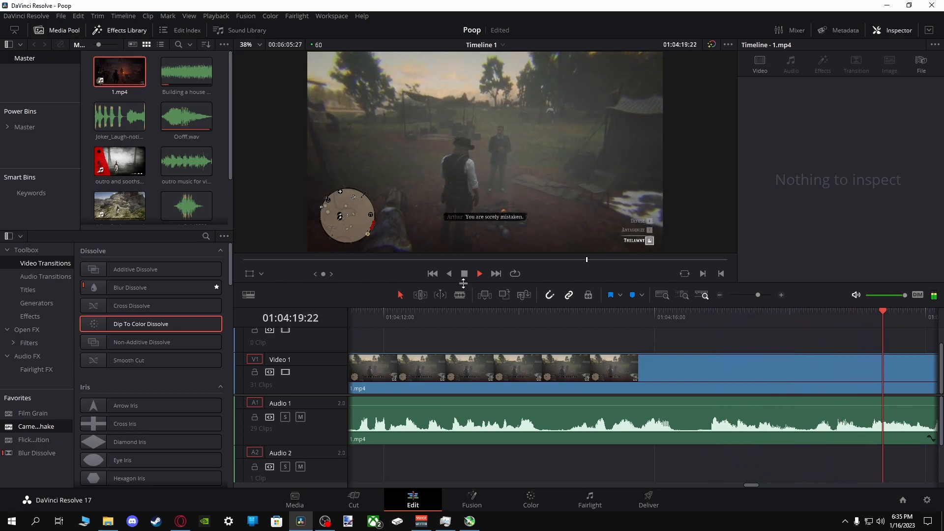
key(b)
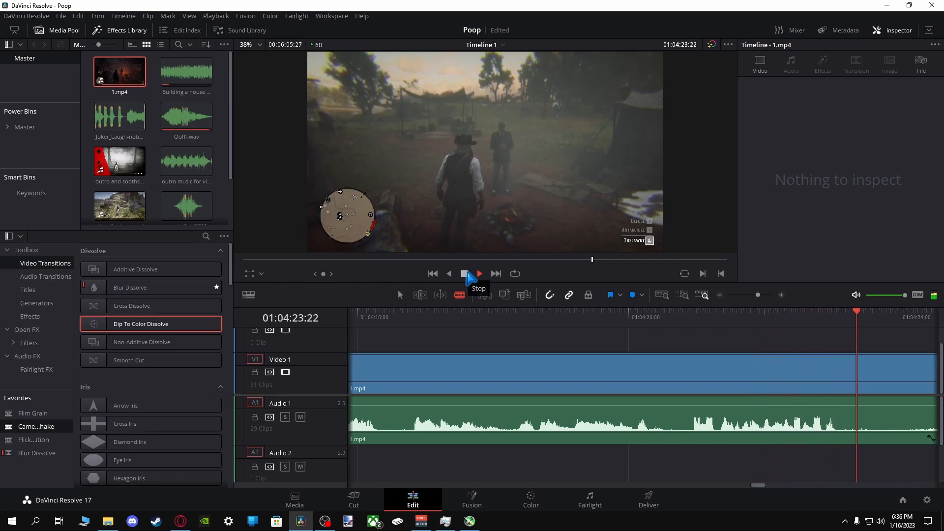
click(466, 274)
click(877, 370)
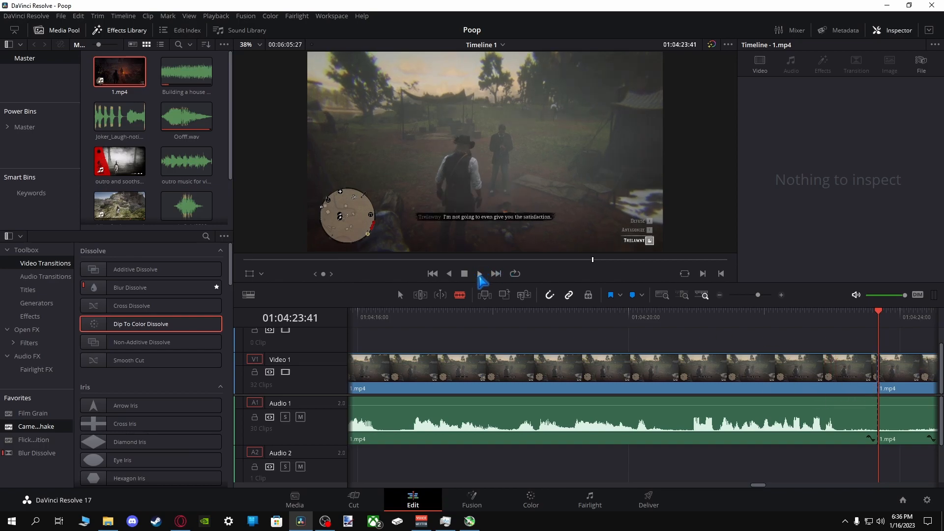
Skip through the camp walk and the talk with Susan, and split the video and audio at 01:04:37:00, just before that talk.
click(480, 274)
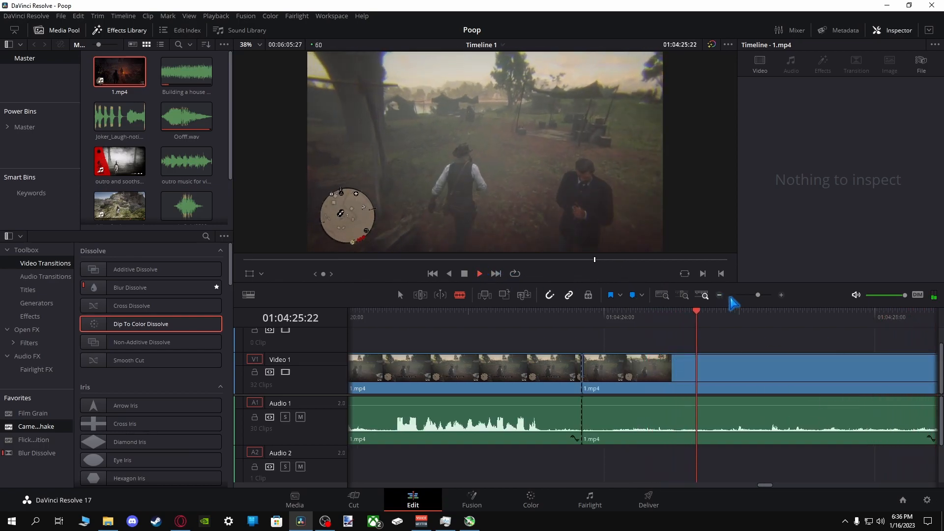
click(933, 314)
click(934, 315)
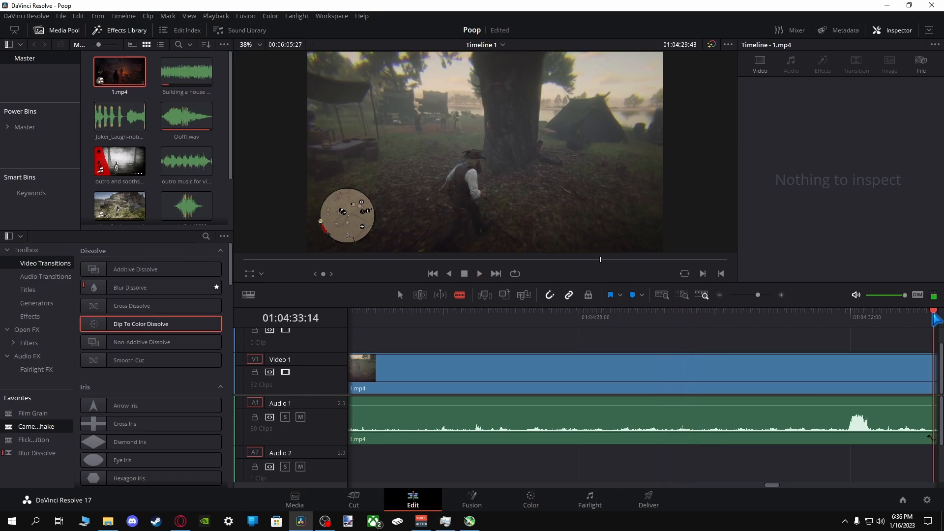
click(934, 314)
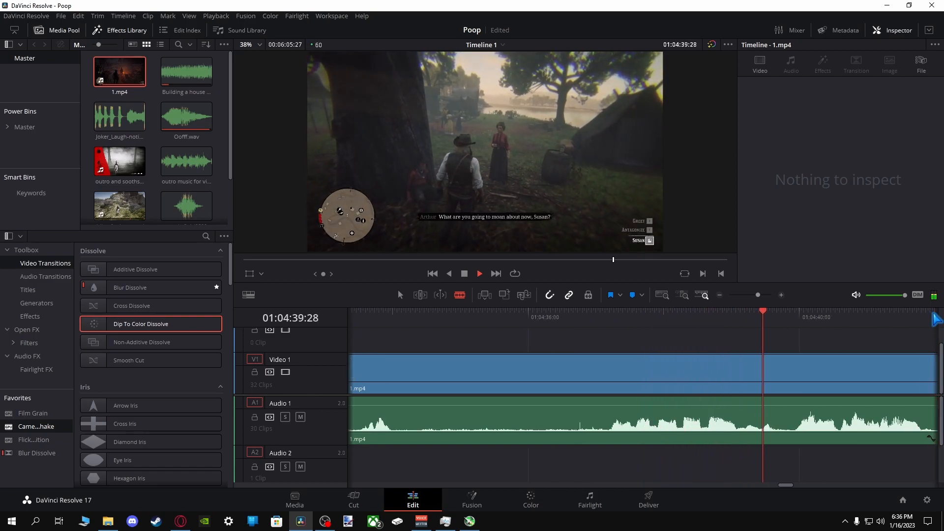
click(543, 320)
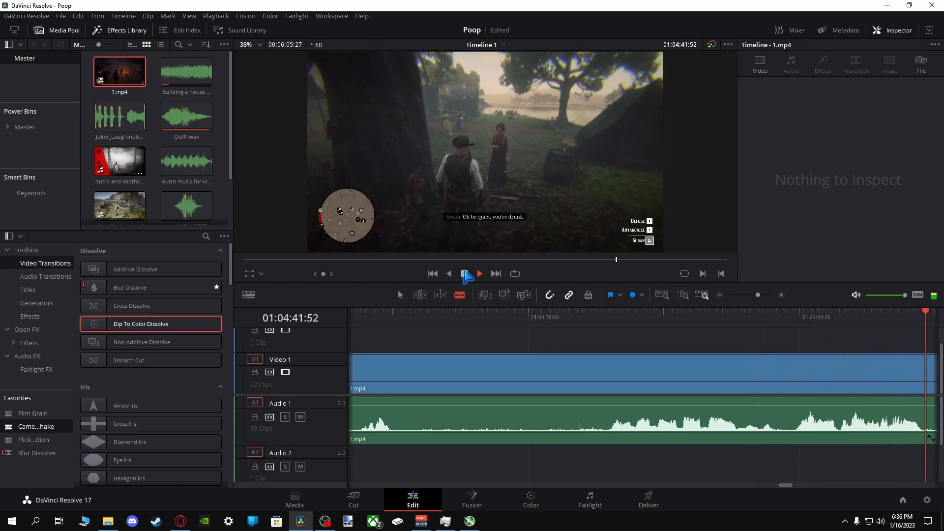
click(464, 274)
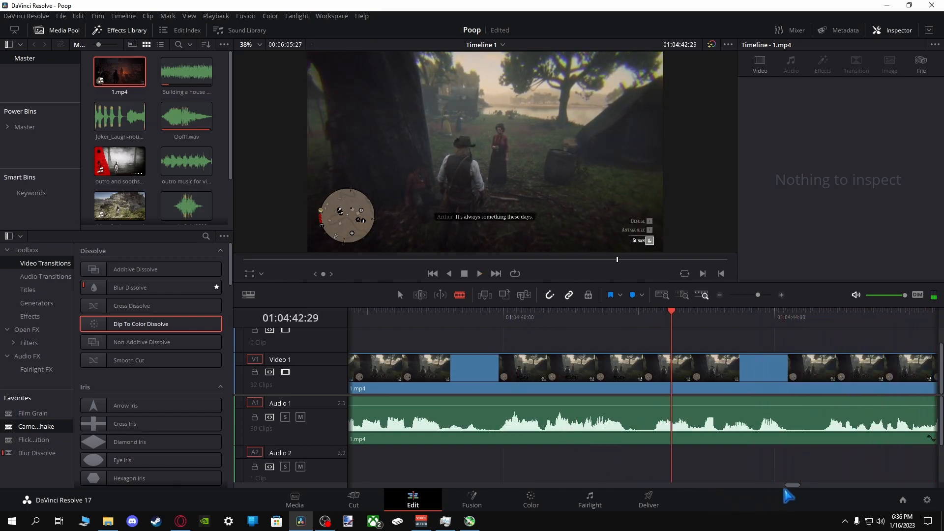
drag(793, 486, 789, 486)
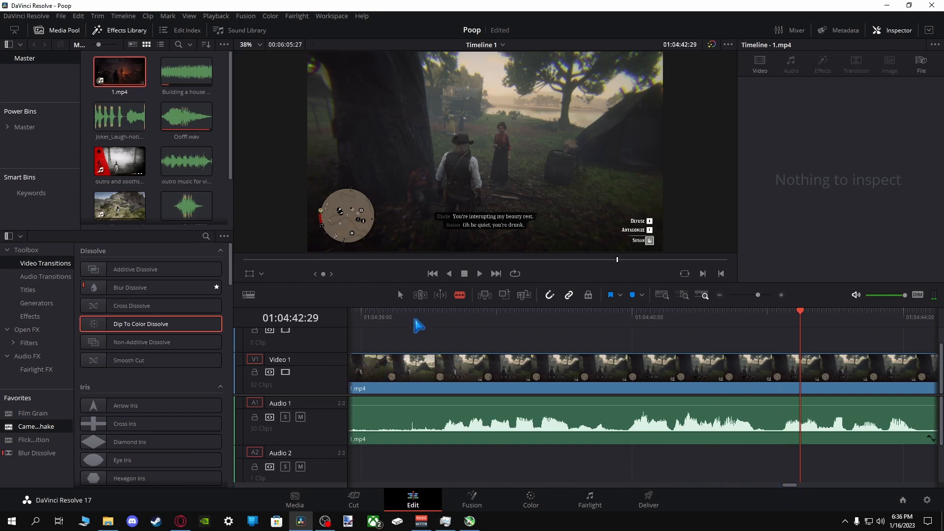
click(433, 317)
drag(437, 321, 432, 319)
click(429, 371)
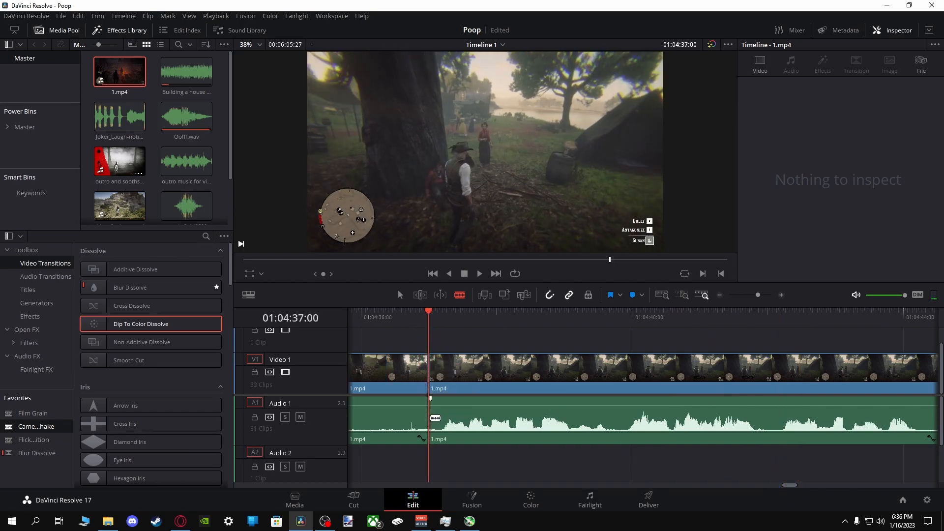
Delete the video and audio between the 01:04:23:41 and 01:04:37:00 cuts, and close the gap.
click(400, 297)
click(388, 374)
key(BackSpace)
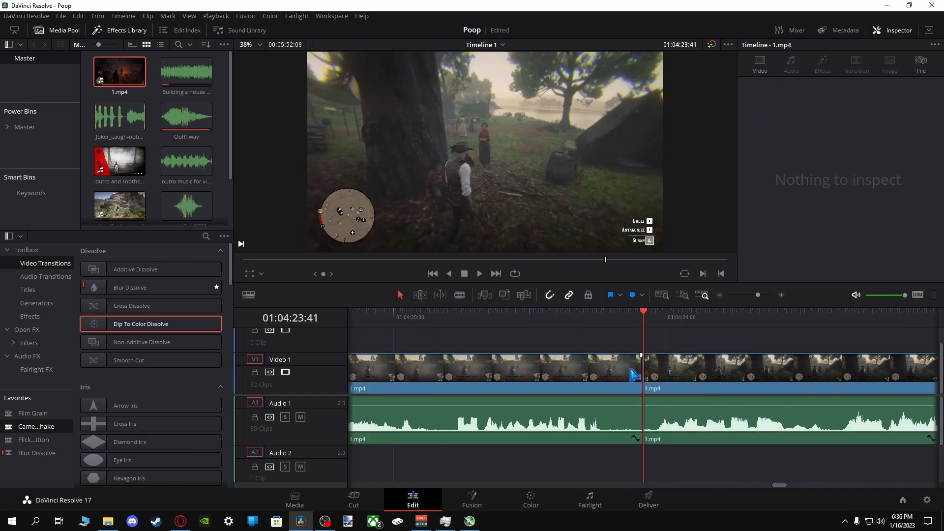
Add a Dip To Color Dissolve to the video join at 01:04:23:41 and set its duration to 0.4 seconds.
drag(158, 327, 651, 368)
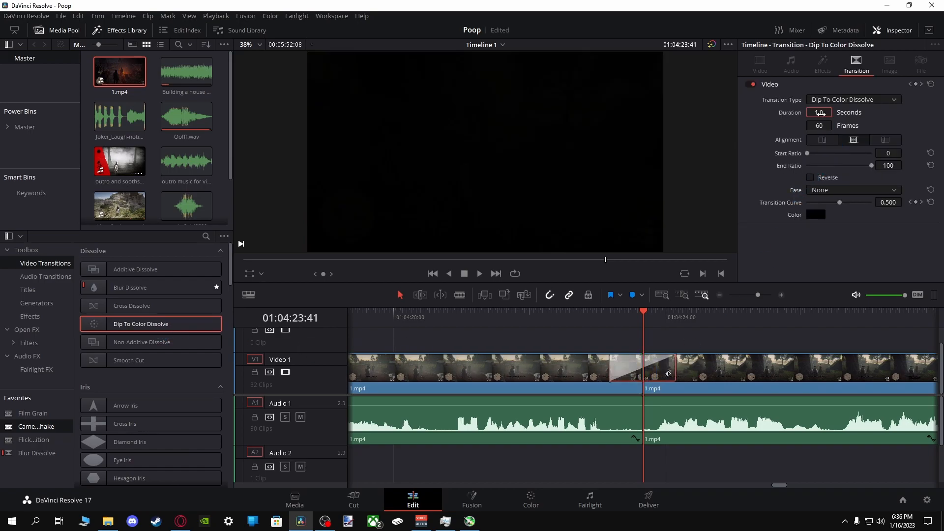
text(0.4)
key(Return)
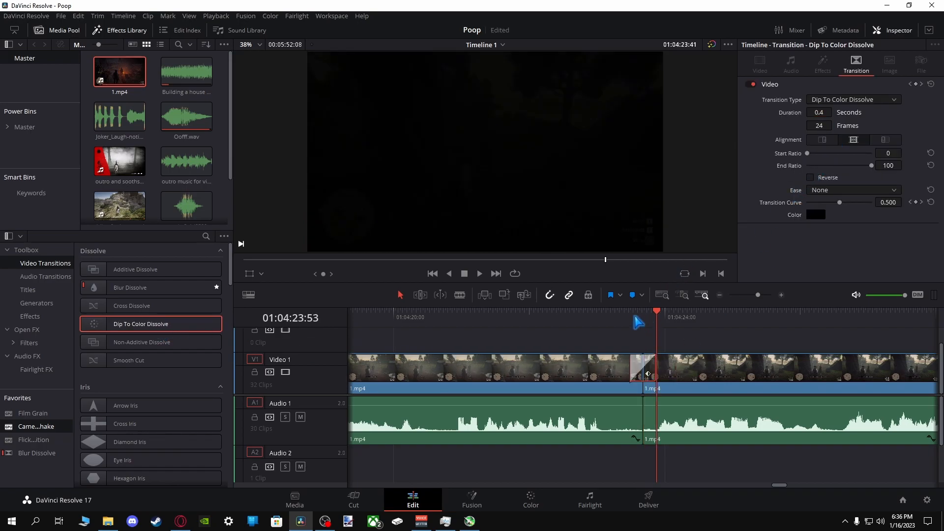
Play across the new transition and through the talk with Uncle, and split the video and audio at 01:04:39:11.
click(480, 274)
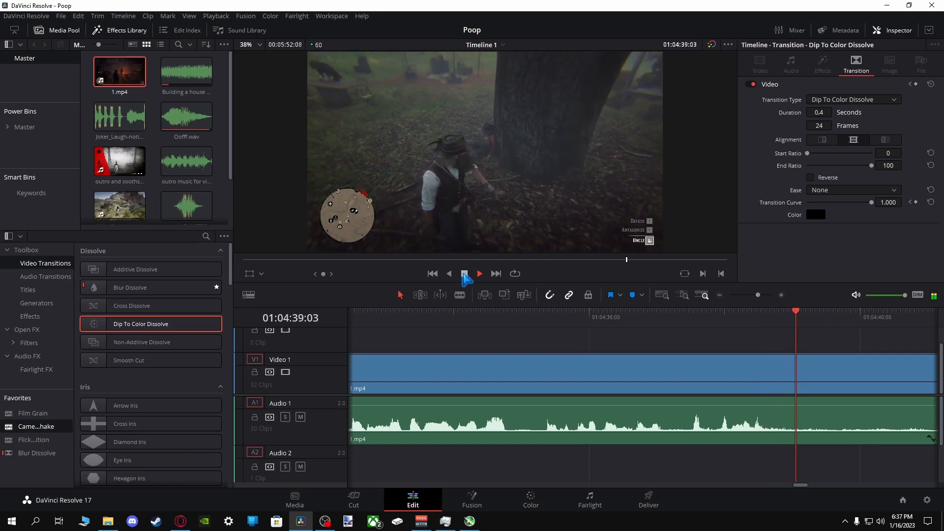
click(465, 274)
click(460, 295)
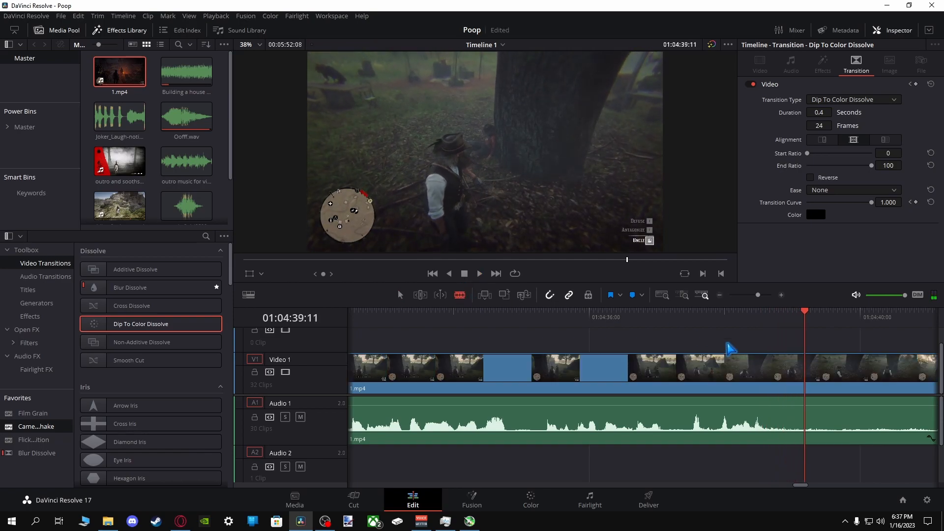
click(809, 375)
Play on until the character nears the women in camp and split the video and audio at 01:04:42:31.
click(480, 273)
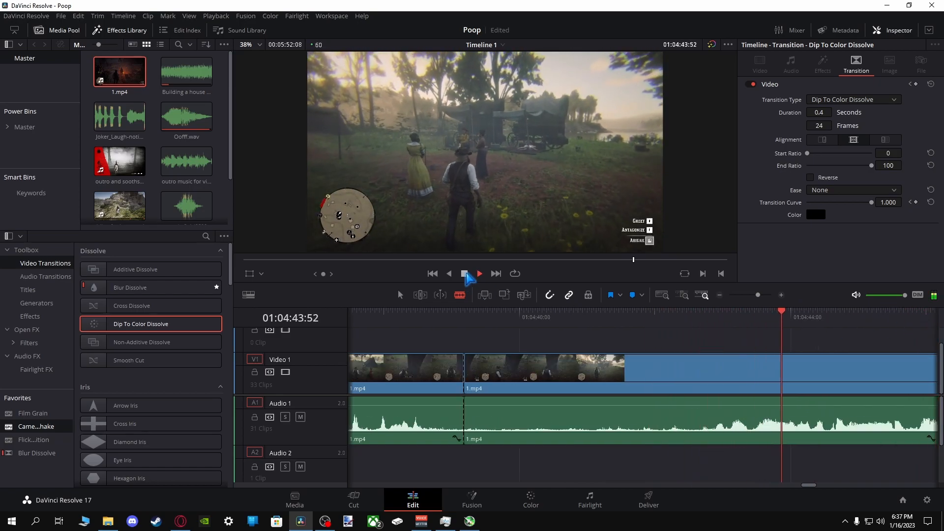
click(464, 274)
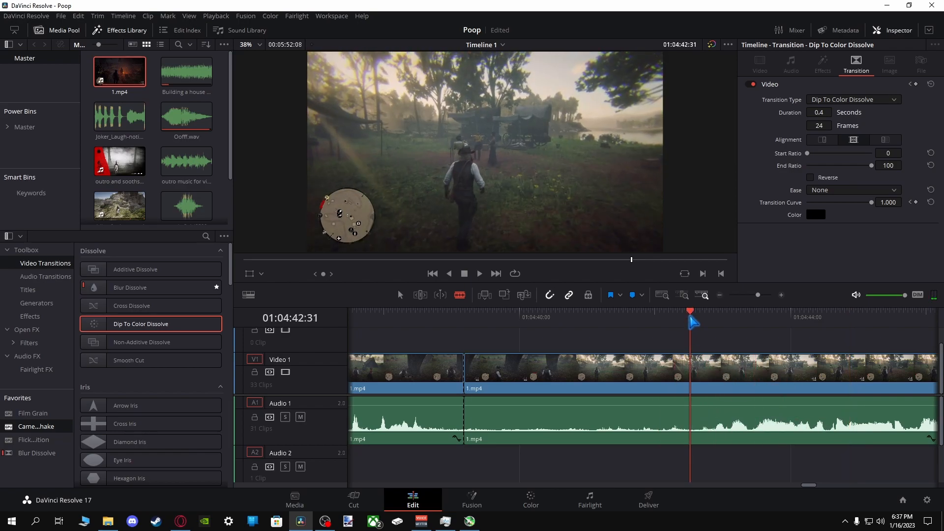
click(692, 417)
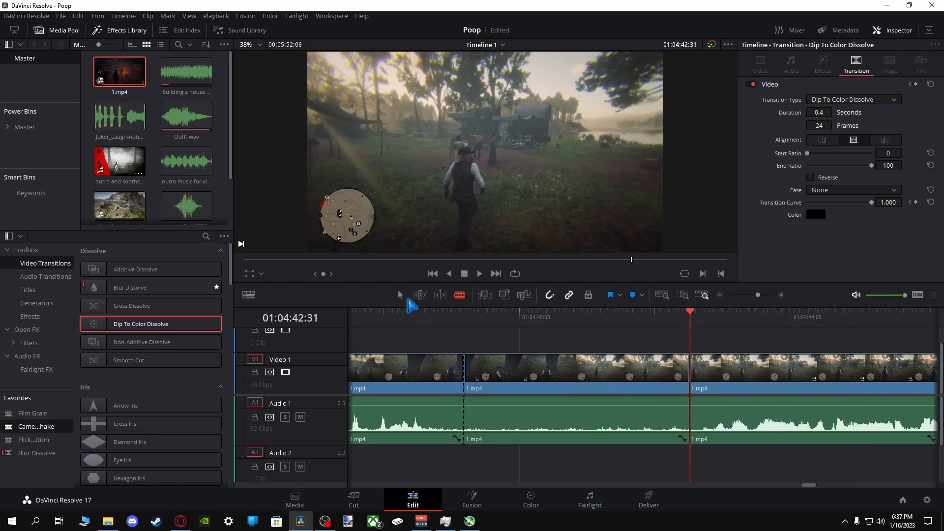
Delete the video and audio between the 01:04:39:11 and 01:04:42:31 cuts, and close the gap.
click(539, 370)
key(BackSpace)
click(544, 408)
key(BackSpace)
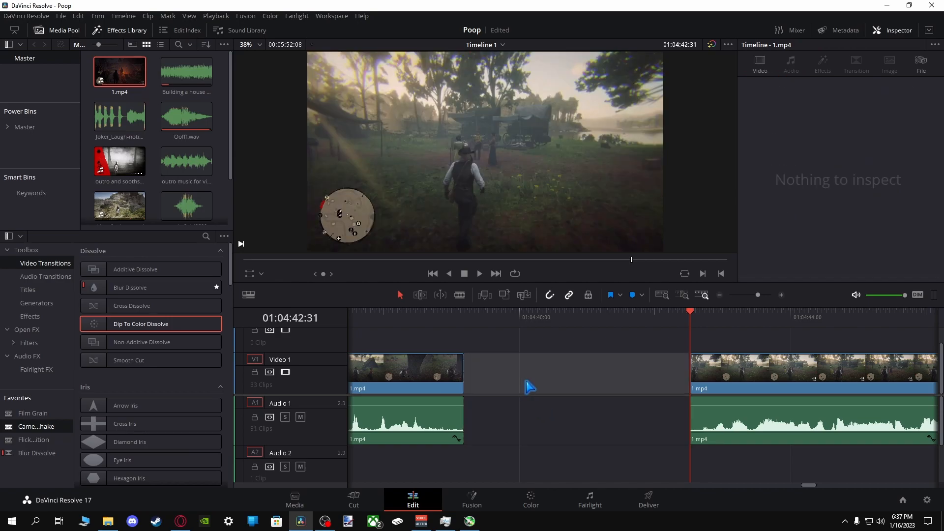
click(527, 386)
key(BackSpace)
Play across the closed join and through the talk with Abigail, and split the video and audio at 01:04:52:10.
click(404, 325)
click(480, 273)
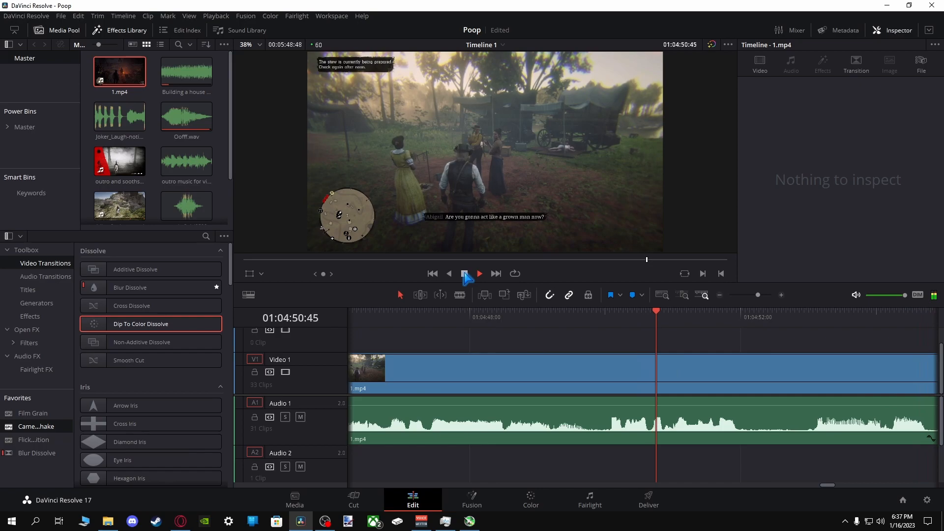
click(465, 274)
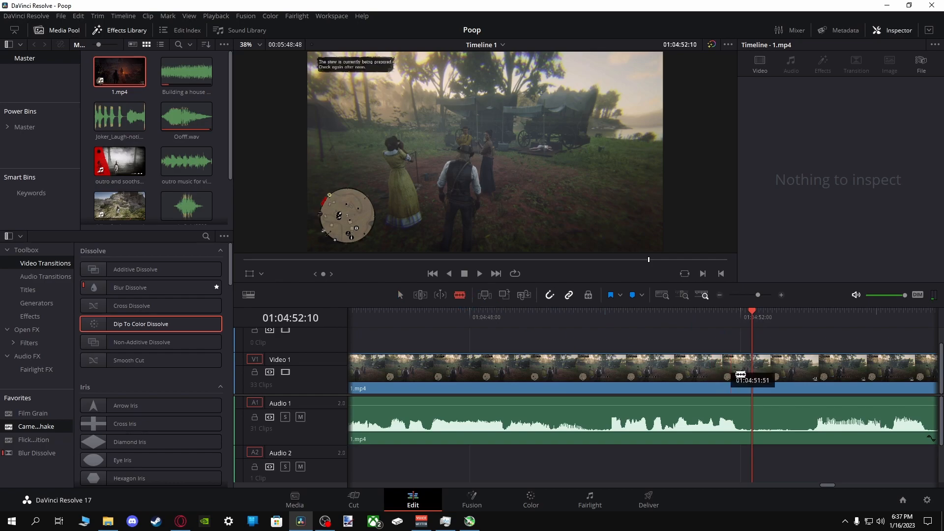
click(752, 414)
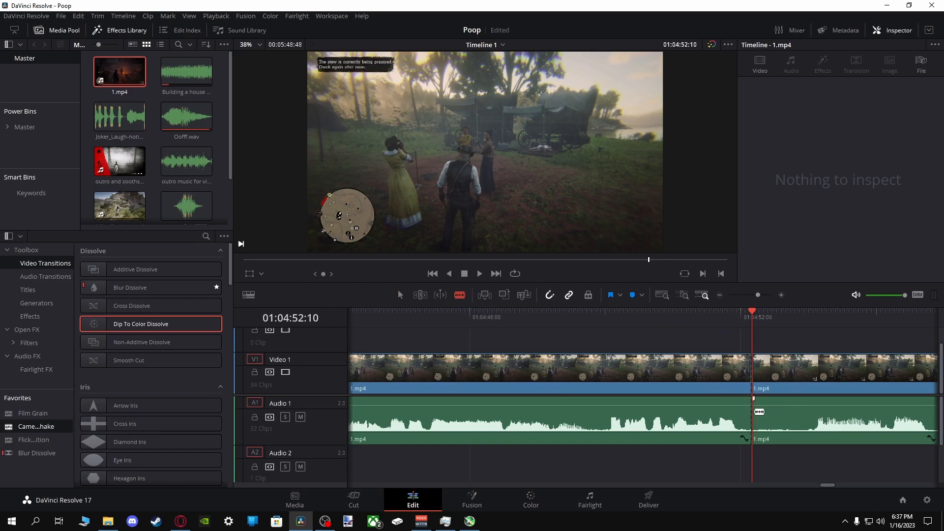
Play through the camp fight until the picture is black, and split the video and audio at 01:05:13:30.
click(479, 275)
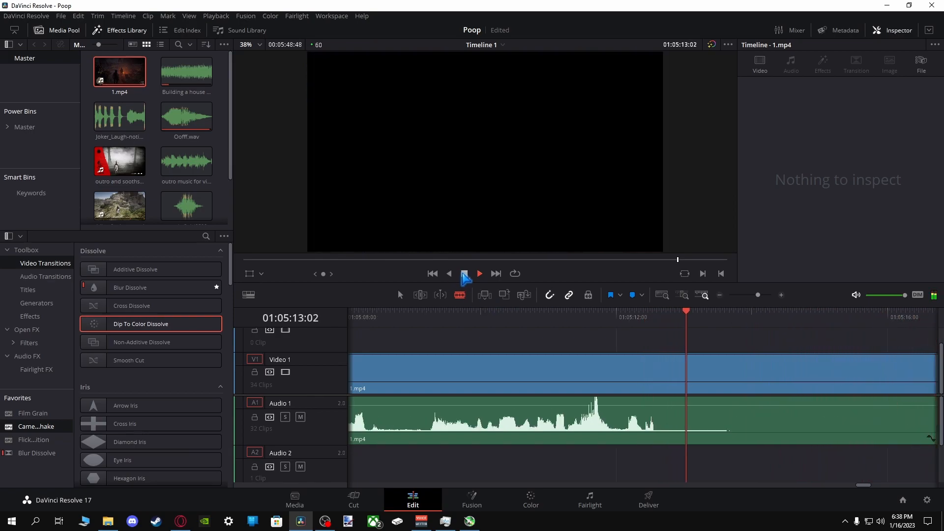
click(465, 275)
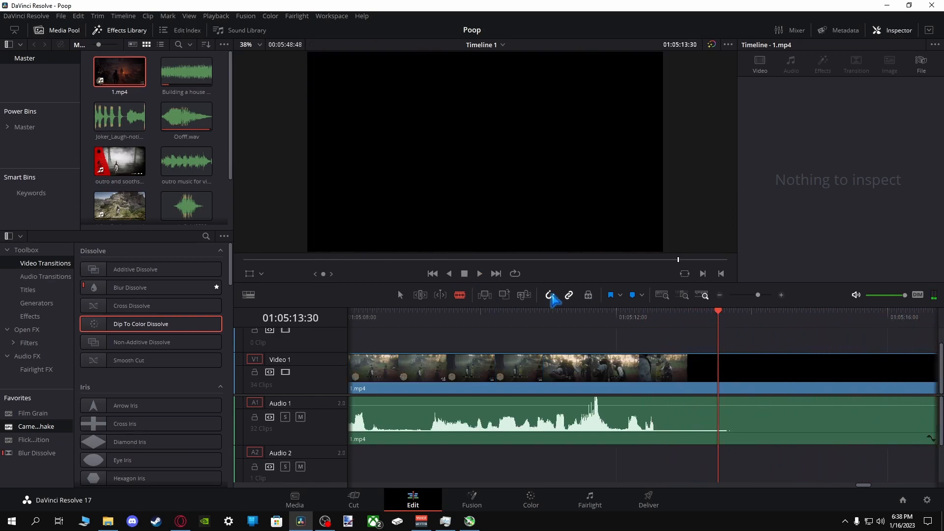
click(718, 387)
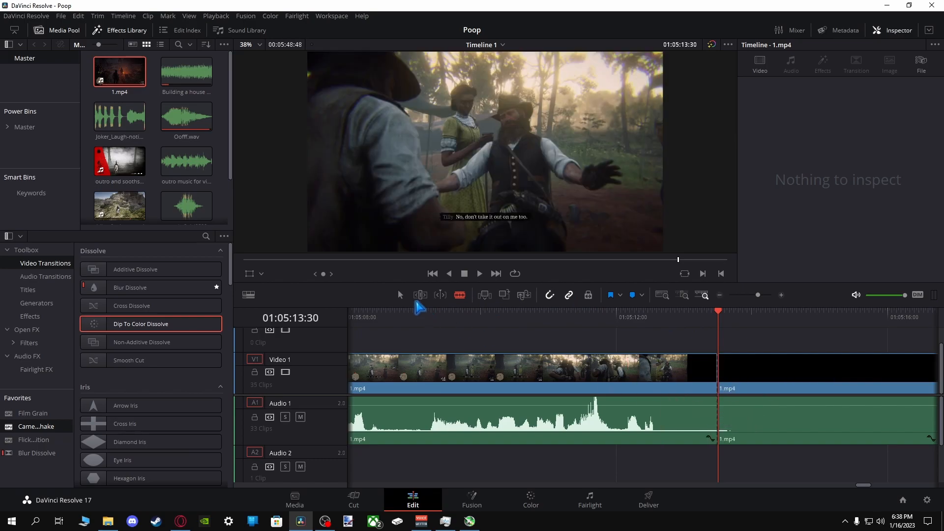
Delete the remaining video and audio after the 01:05:13:30 cut.
key(a)
click(782, 377)
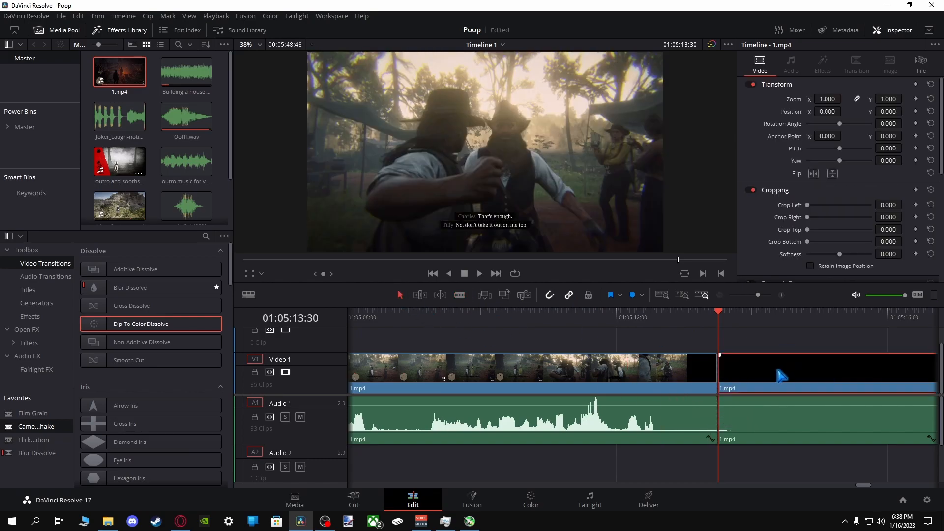
key(Delete)
click(775, 422)
key(Delete)
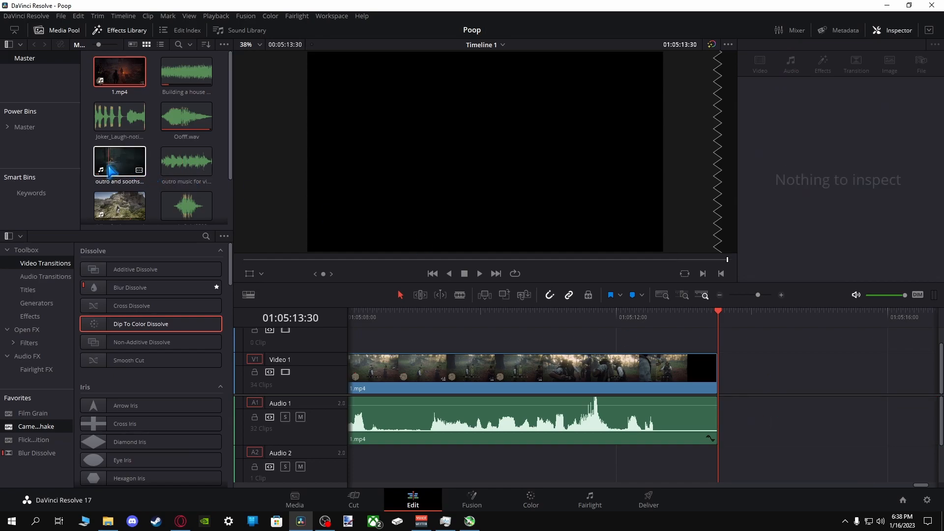
Place outro and soothsayer encounter.mp4 at 01:05:13:30 after the gameplay, and delete all of its own audio clips.
drag(129, 169, 719, 383)
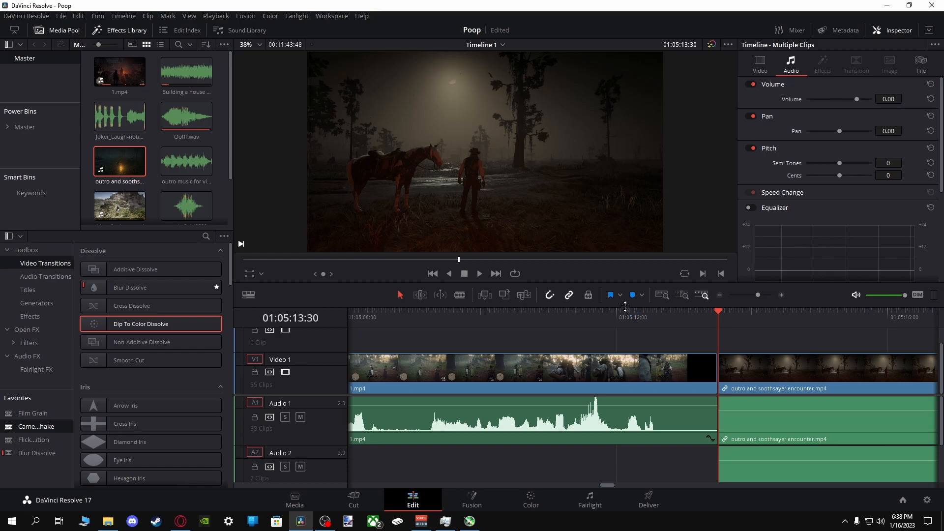
drag(625, 306, 628, 245)
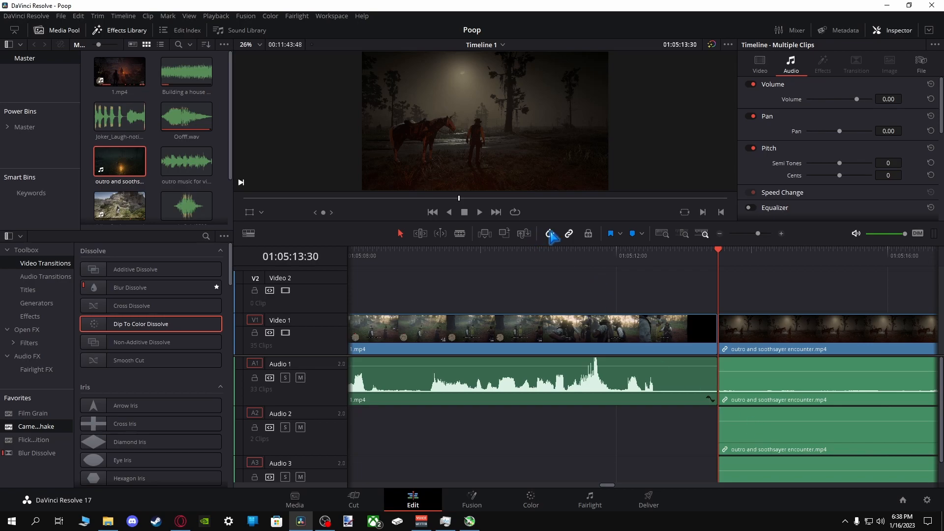
drag(784, 430, 795, 471)
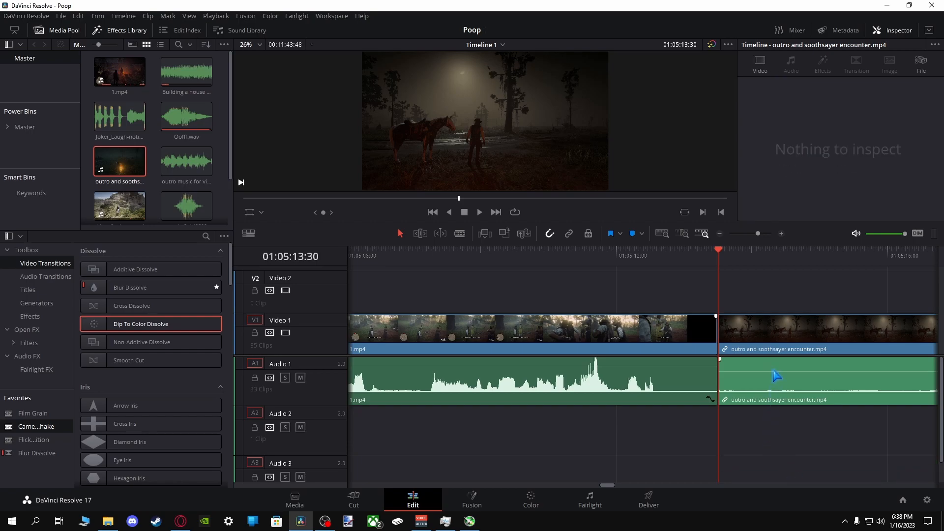
click(760, 390)
key(Delete)
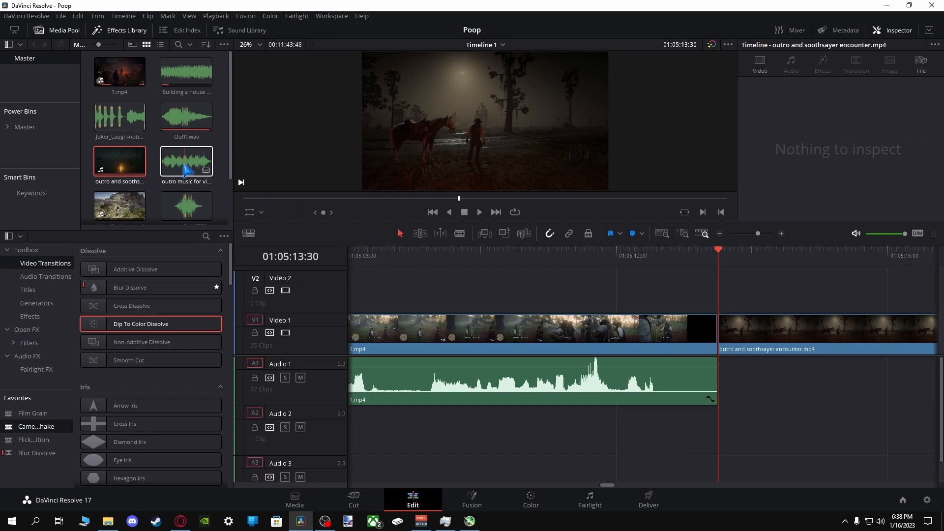
Place outro music for video.wav on Audio 1 under the outro clip with a fade-in of about 24 frames, and play it back.
drag(186, 170, 716, 375)
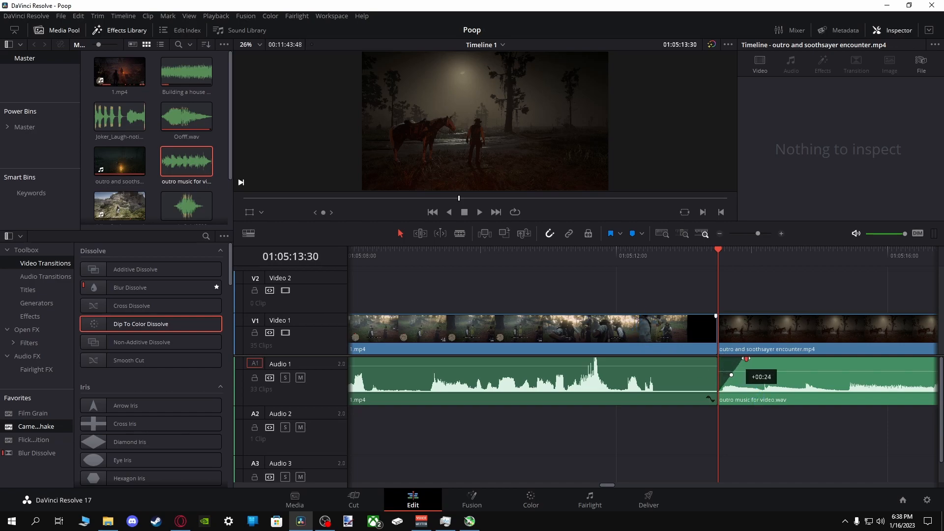
click(837, 392)
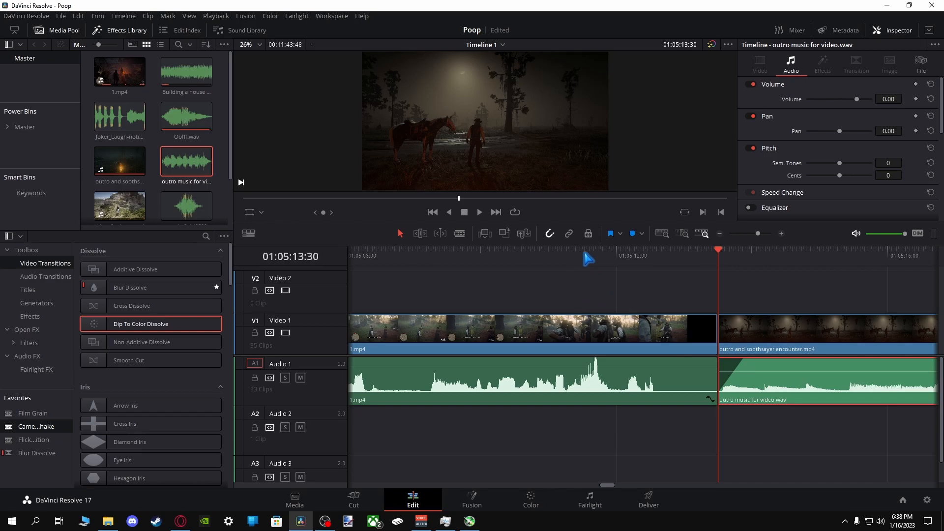
click(481, 213)
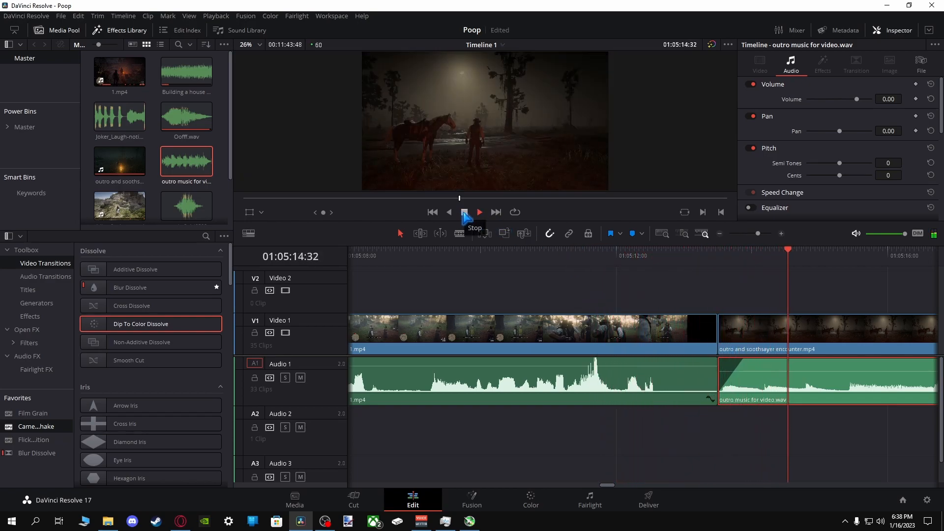
click(464, 213)
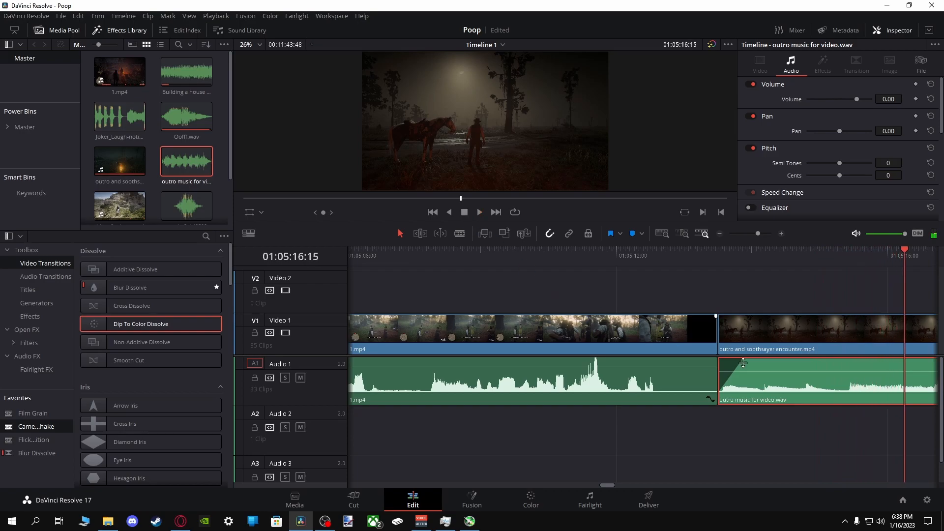
Lengthen the outro music's fade-in to about 1 second 48 frames and play across the outro join from 01:05:11:32.
drag(746, 360, 821, 361)
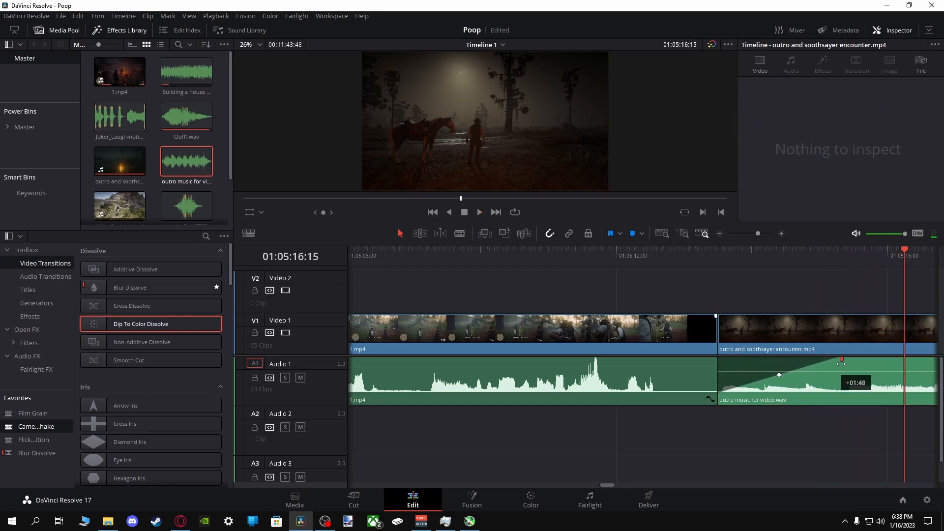
click(587, 254)
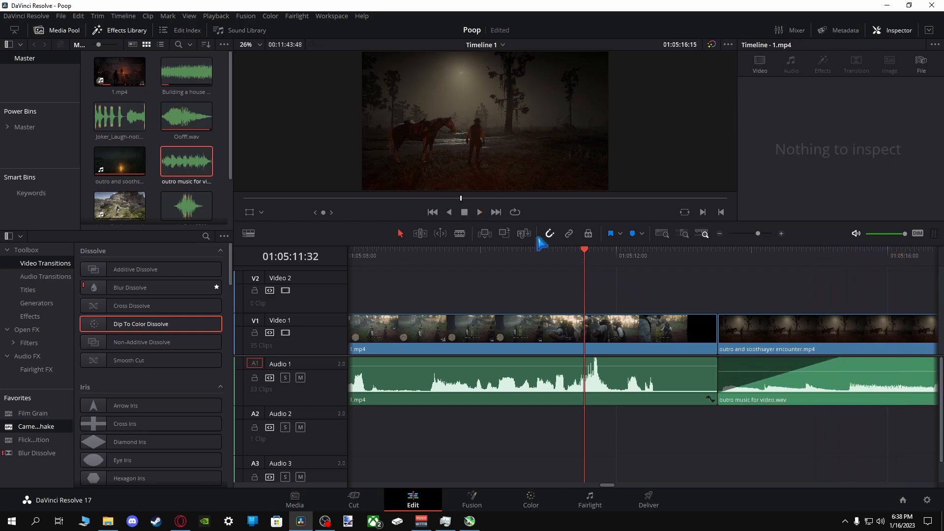
click(480, 212)
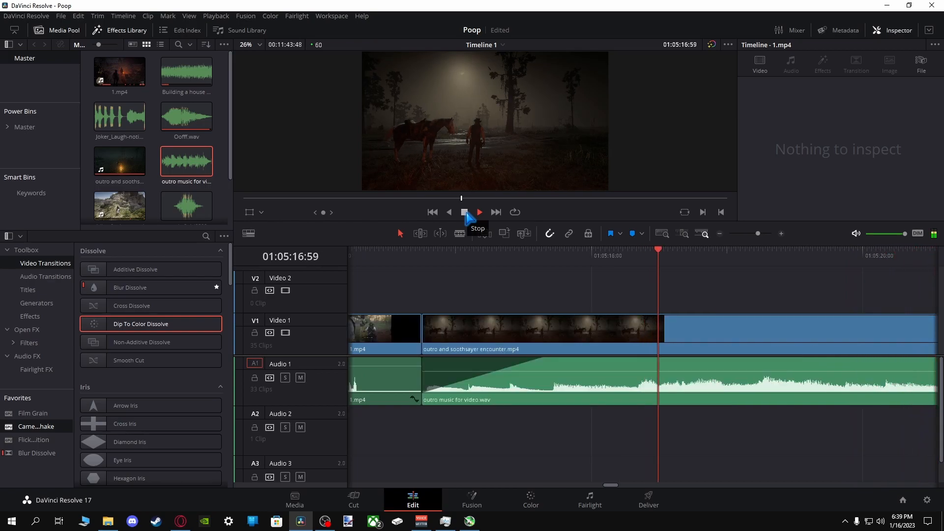
Move the outro clip about 1.5 seconds later to leave a gap after the gameplay, and play across that gap.
click(465, 212)
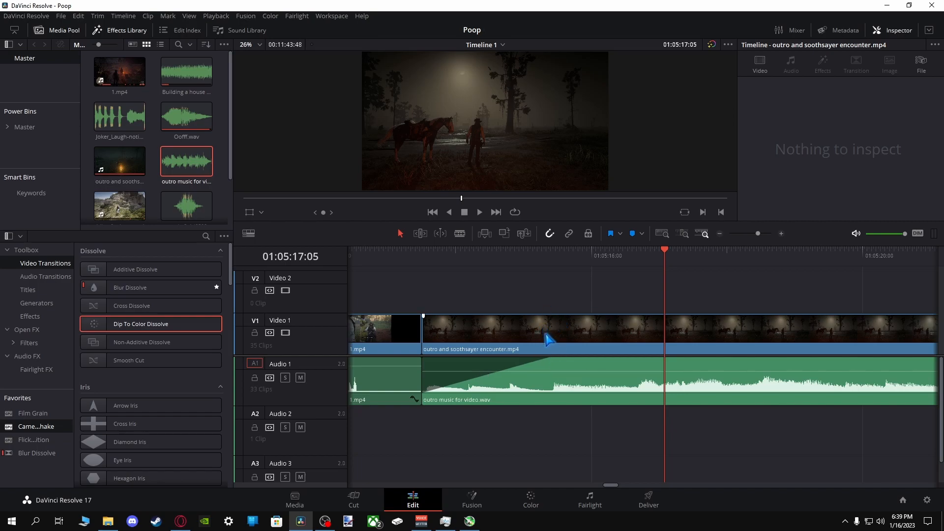
drag(492, 332, 590, 333)
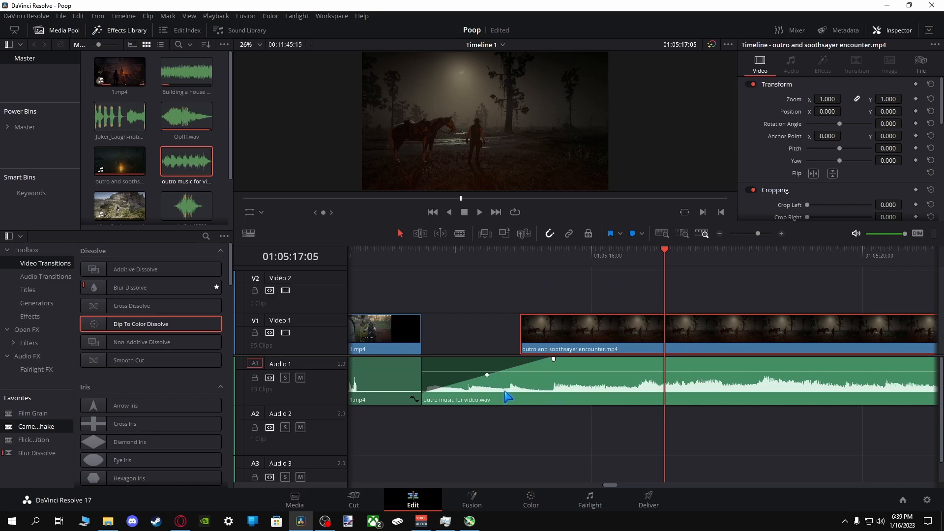
click(669, 393)
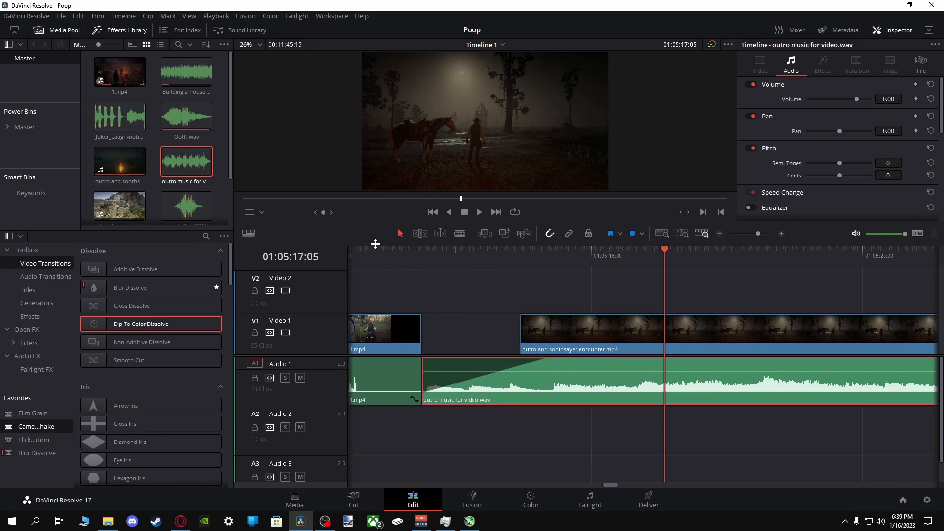
click(372, 253)
click(479, 212)
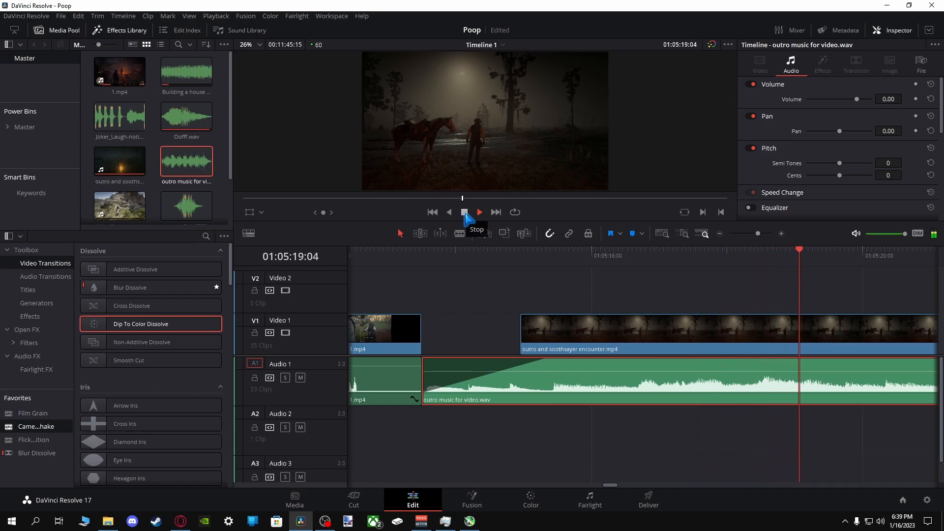
click(465, 213)
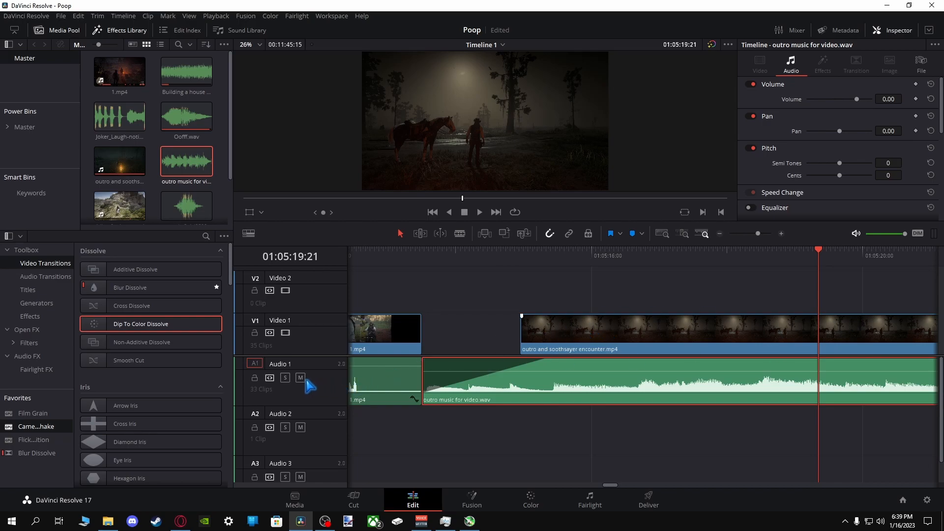
With Audio 1 muted, skim ahead in the outro, split the outro clip at 01:05:49:30 and delete the part before the cut.
click(480, 213)
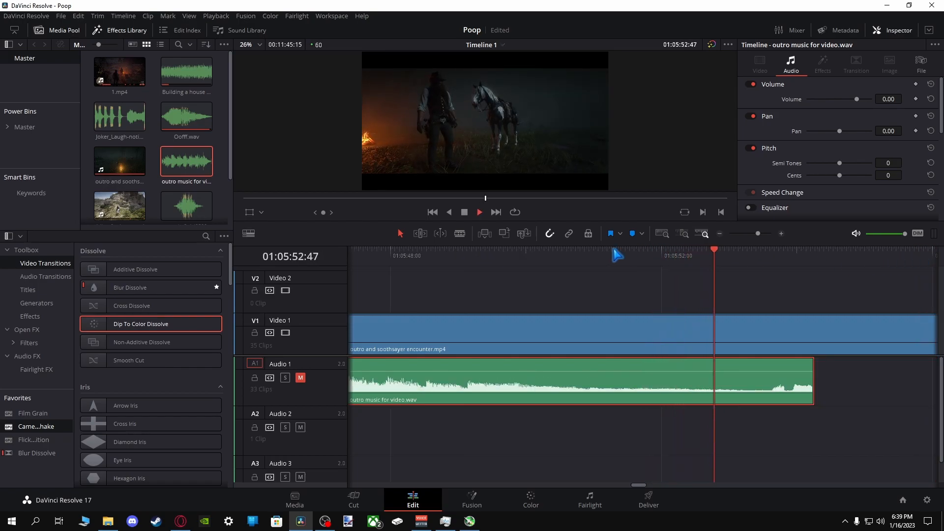
click(464, 212)
click(460, 234)
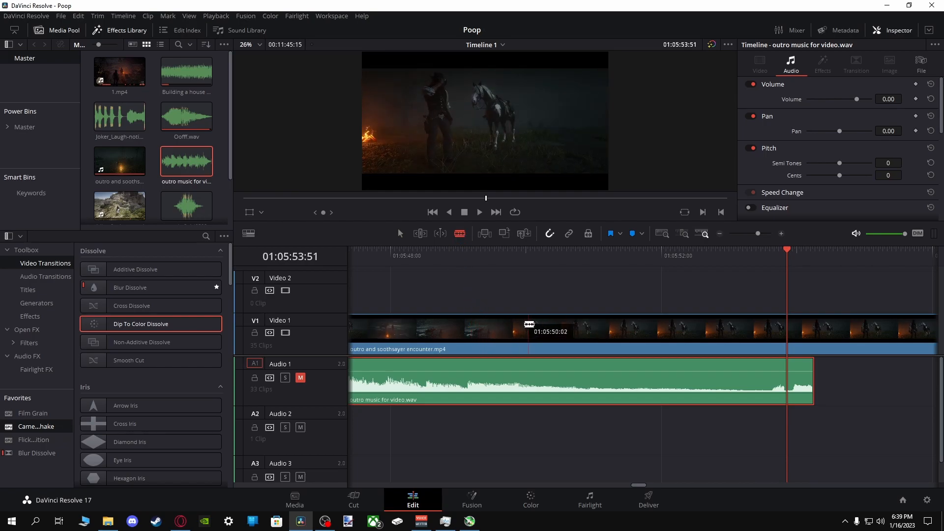
click(490, 325)
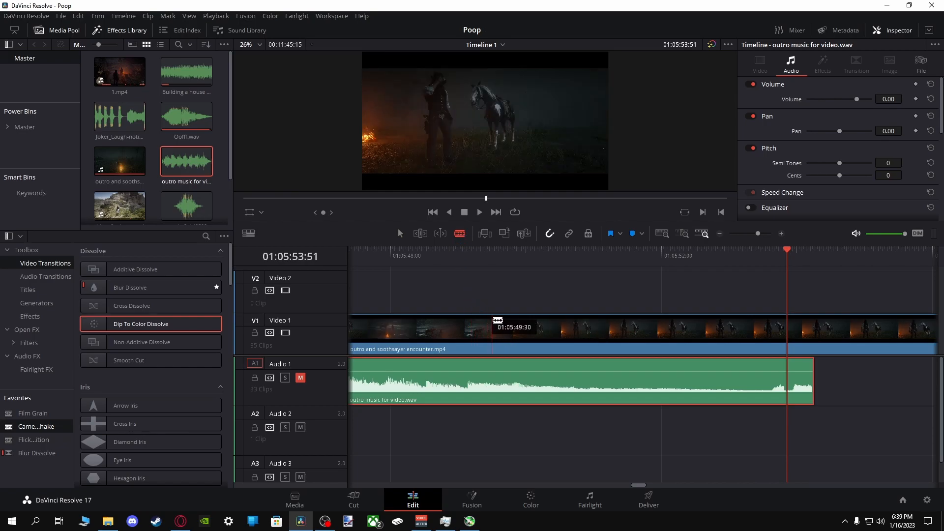
click(426, 330)
key(BackSpace)
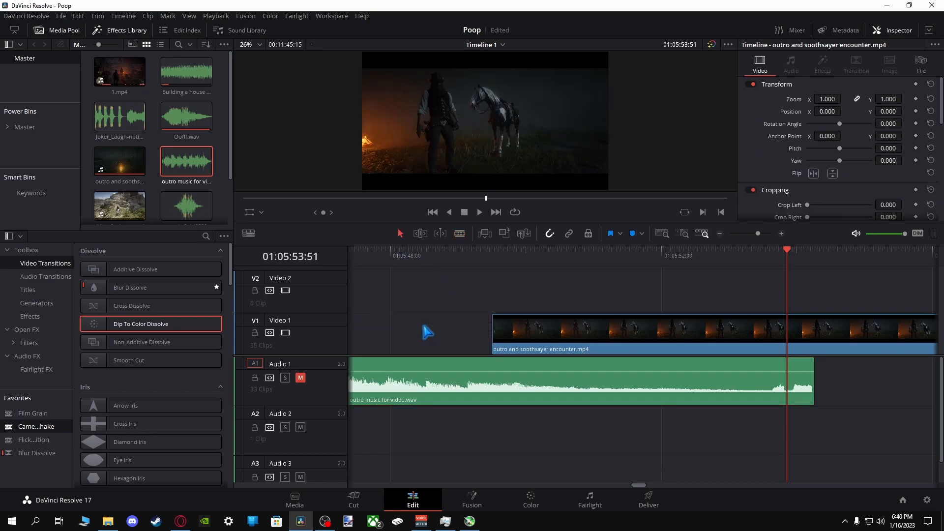
Move the remaining outro clip to 01:05:15:25, where the music's fade-in ends, and play from 01:05:10:34 with Audio 1 unmuted.
drag(528, 339, 784, 344)
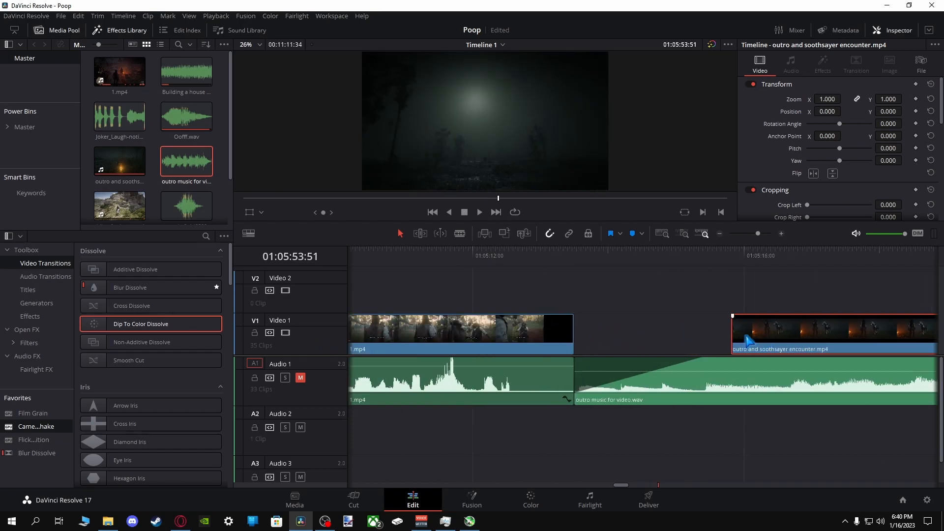
drag(754, 337, 632, 338)
drag(719, 330, 730, 335)
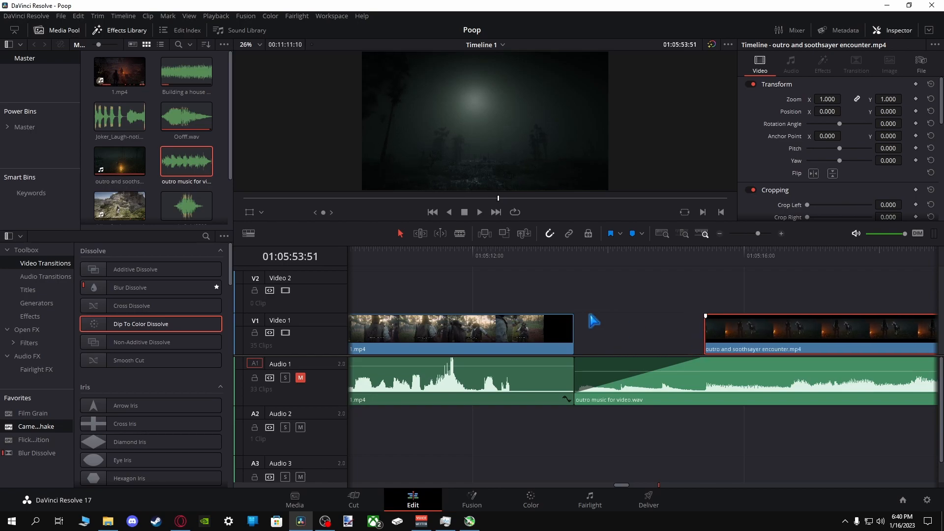
click(480, 213)
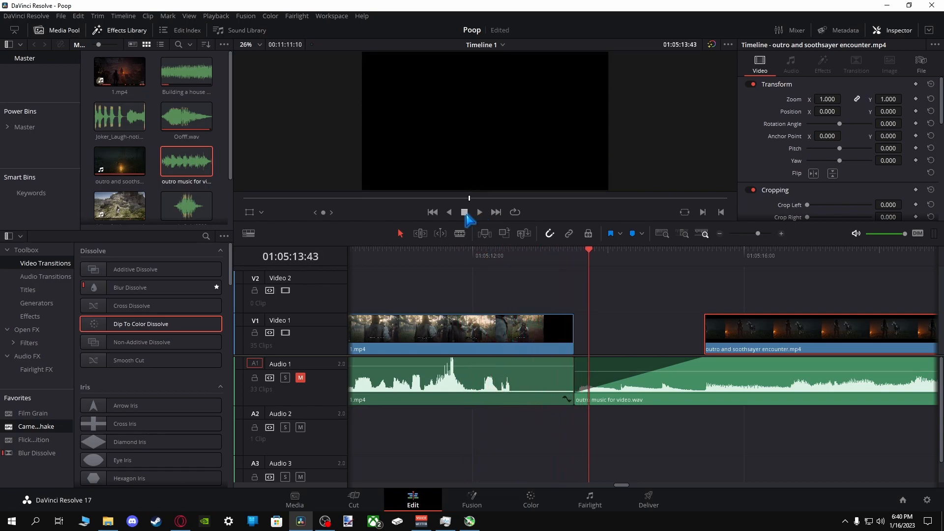
click(376, 251)
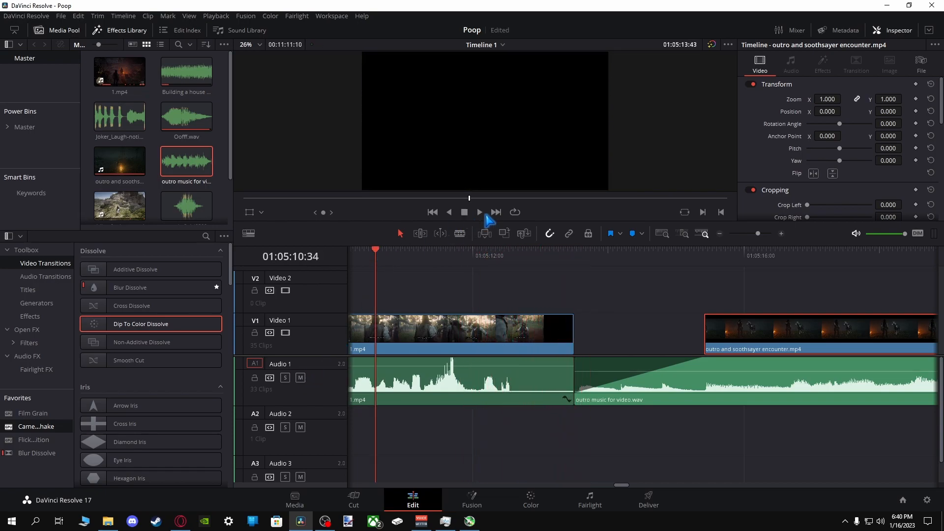
click(480, 212)
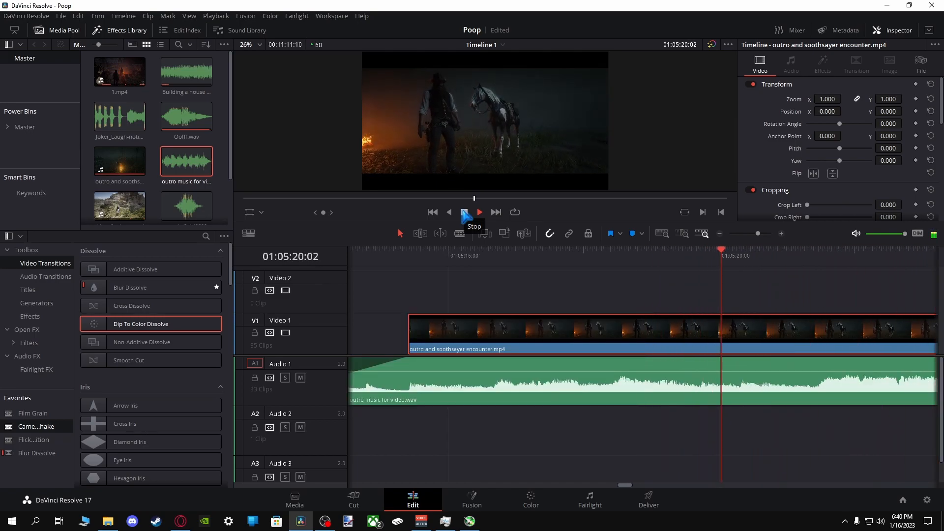
click(465, 213)
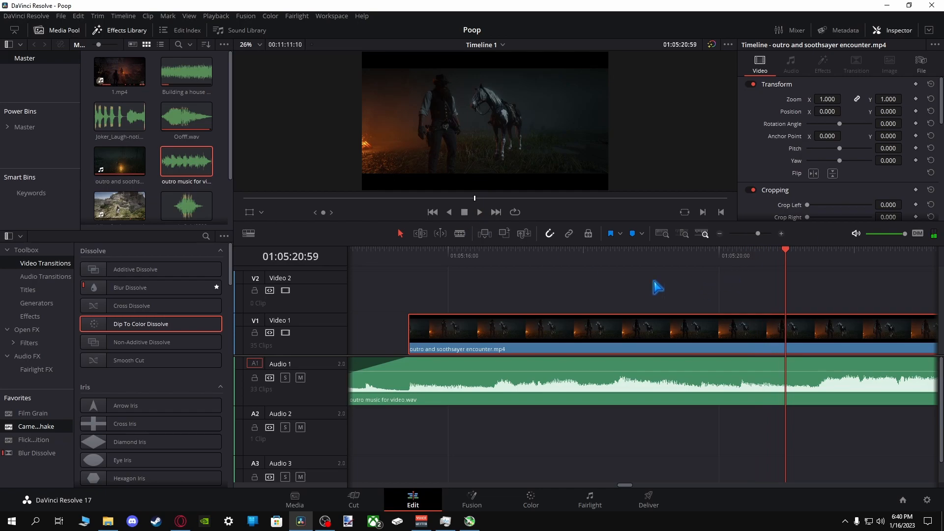
Replay the outro clip from its start against the music and split the clip at 01:05:21:34, on the music's swell.
click(413, 252)
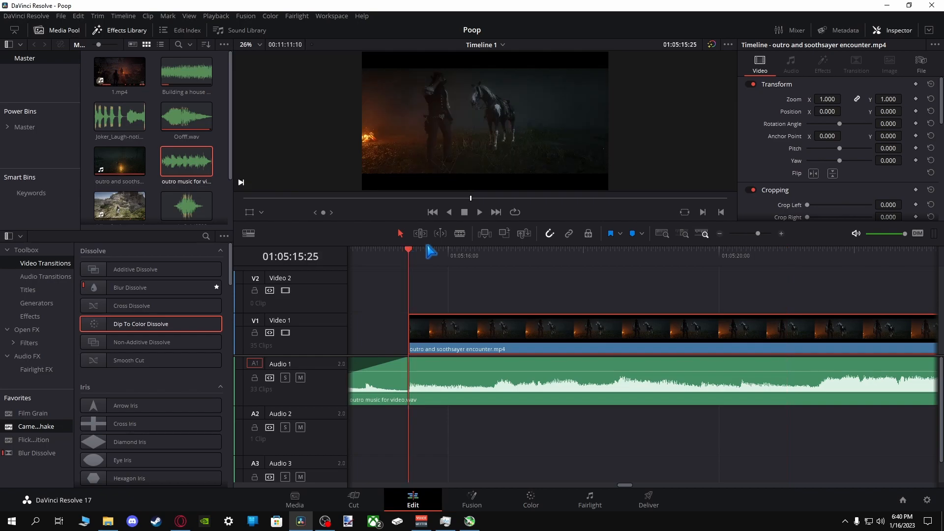
click(479, 212)
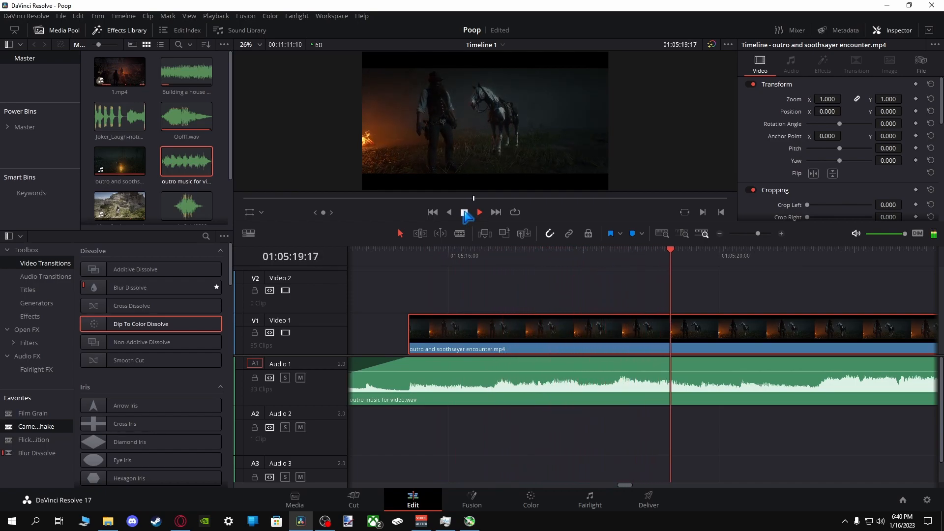
click(465, 212)
click(622, 253)
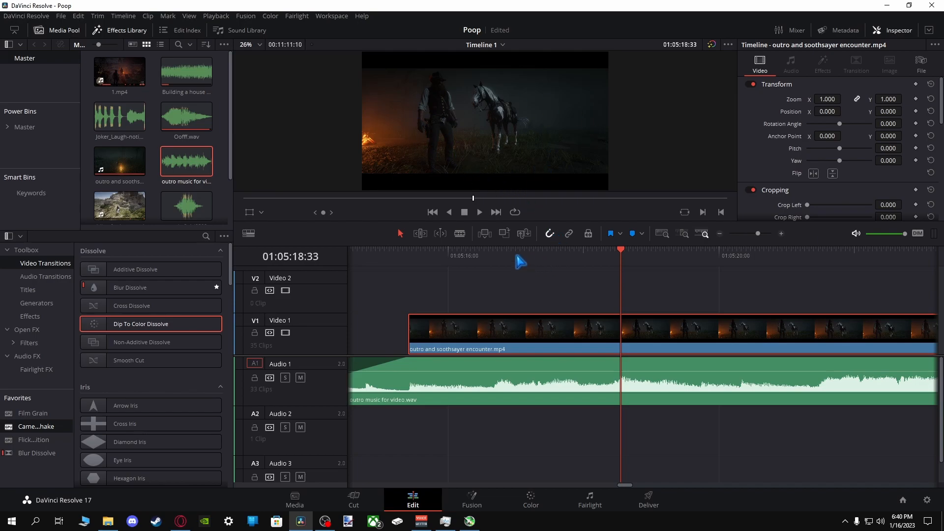
click(408, 252)
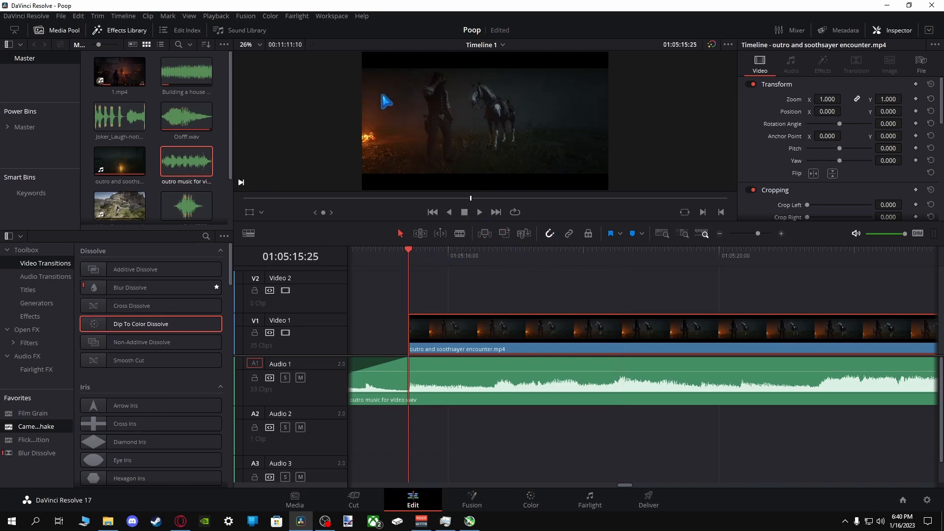
click(480, 212)
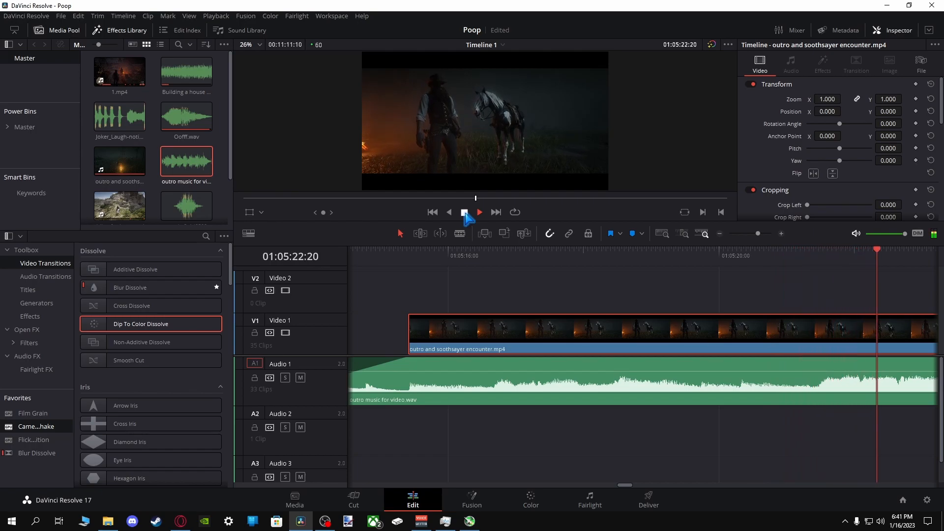
click(465, 213)
drag(830, 255, 826, 255)
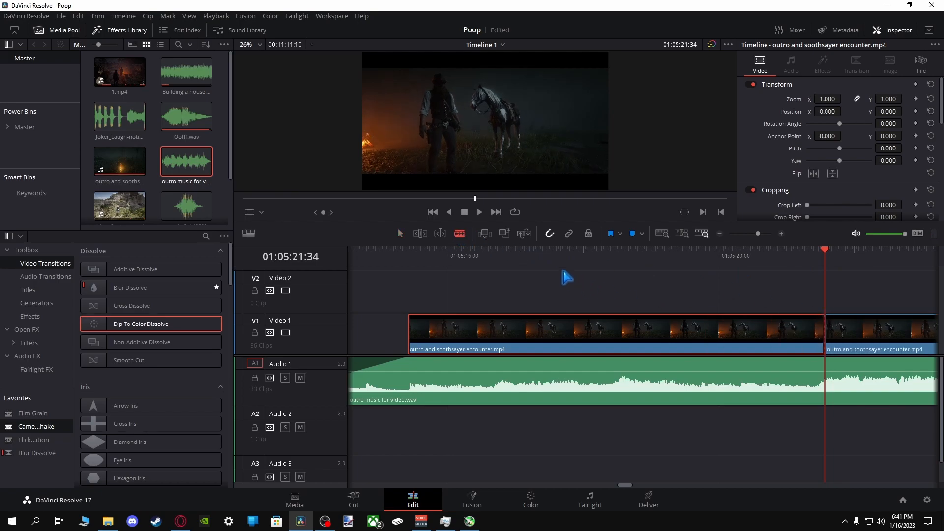
Mute Audio 1 and skim the outro footage after the cut to find the next shot to use.
click(479, 212)
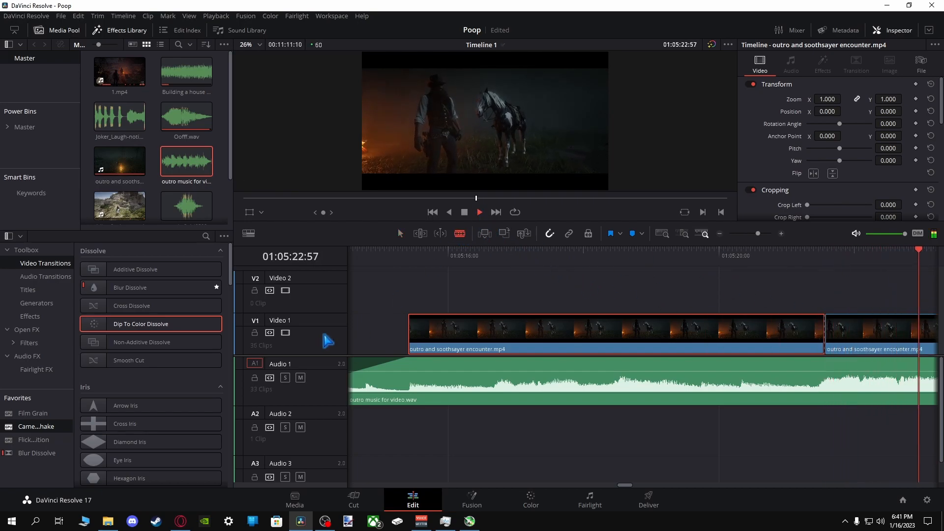
click(301, 377)
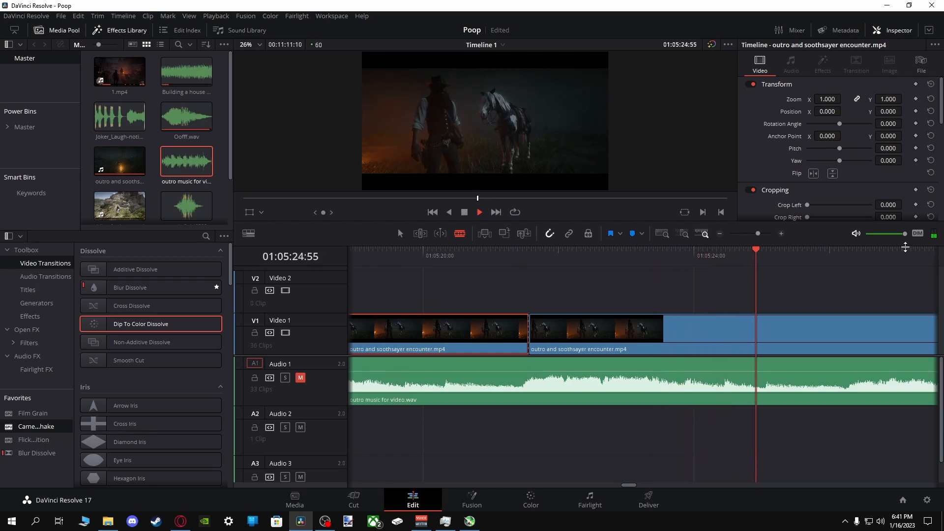
mouse_move(934, 254)
mouse_down()
mouse_move(879, 253)
mouse_move(929, 253)
mouse_up()
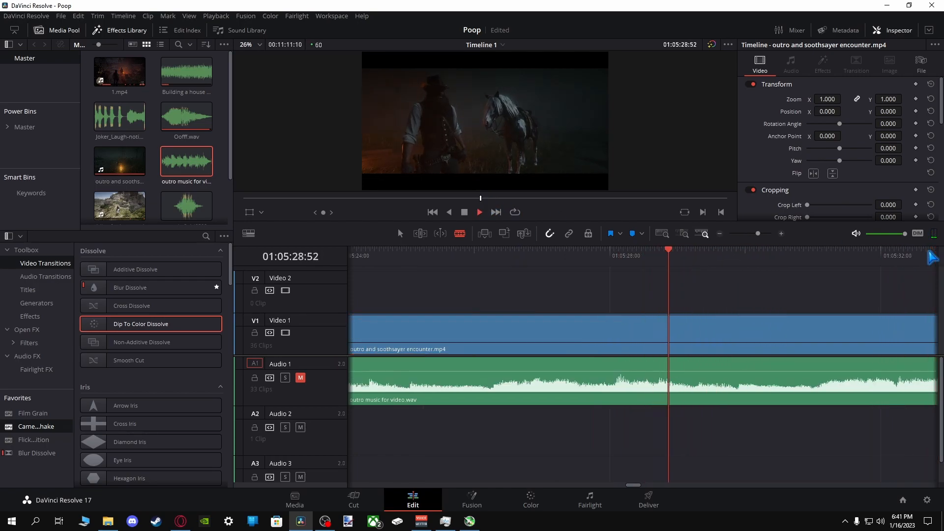
click(929, 251)
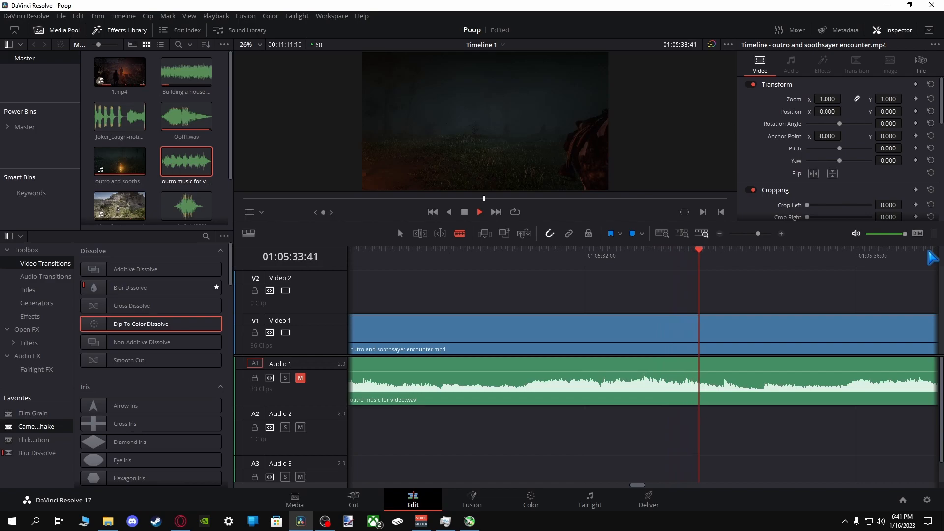
click(930, 253)
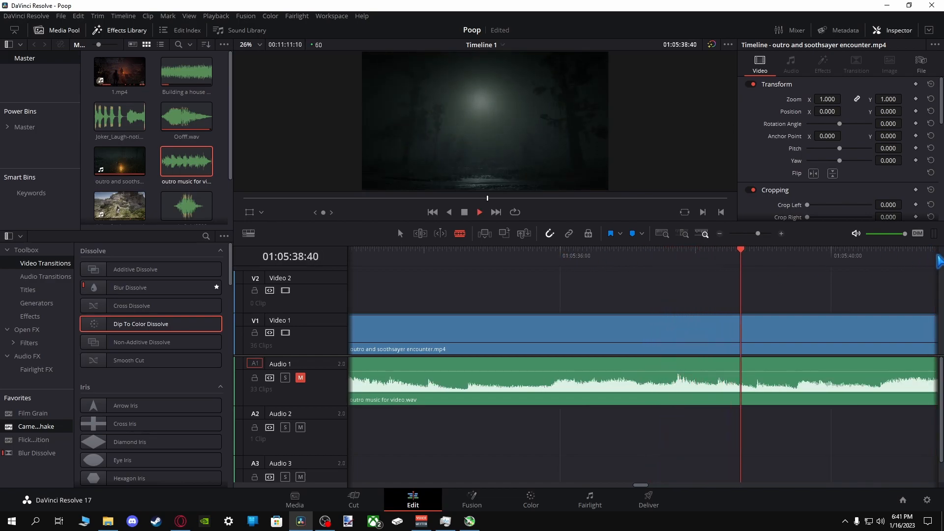
click(930, 254)
click(929, 254)
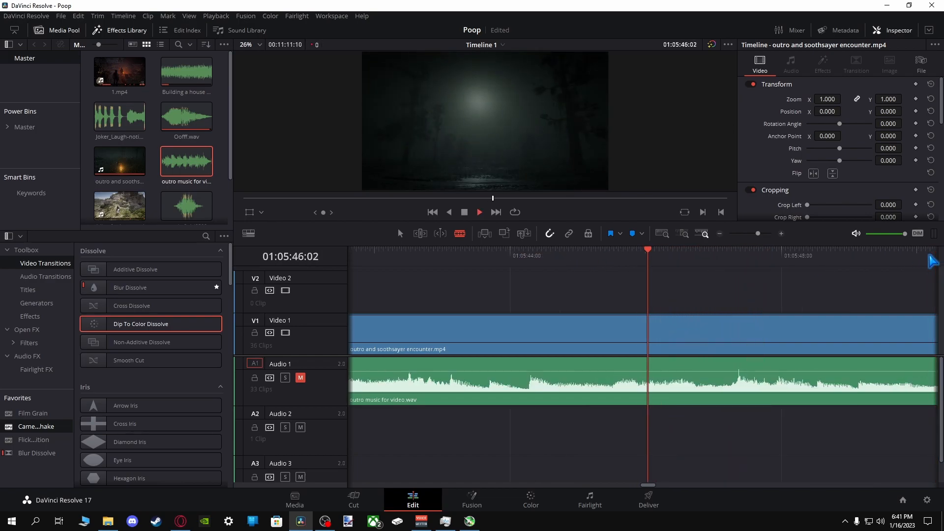
click(930, 254)
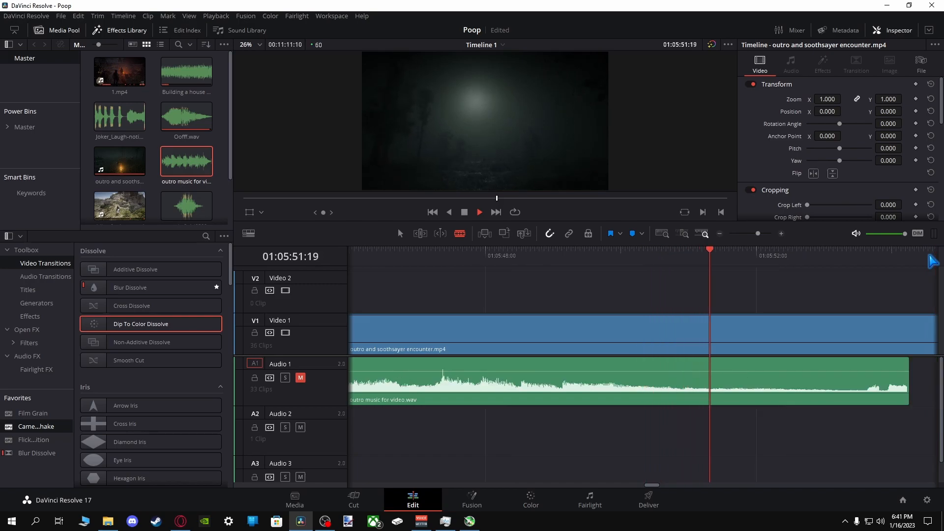
click(930, 254)
click(929, 254)
key(space)
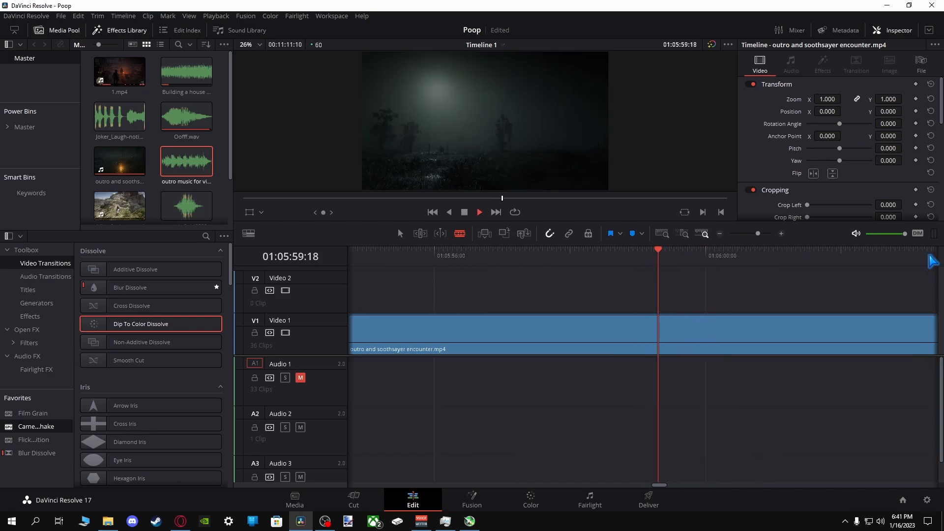
click(931, 256)
click(930, 256)
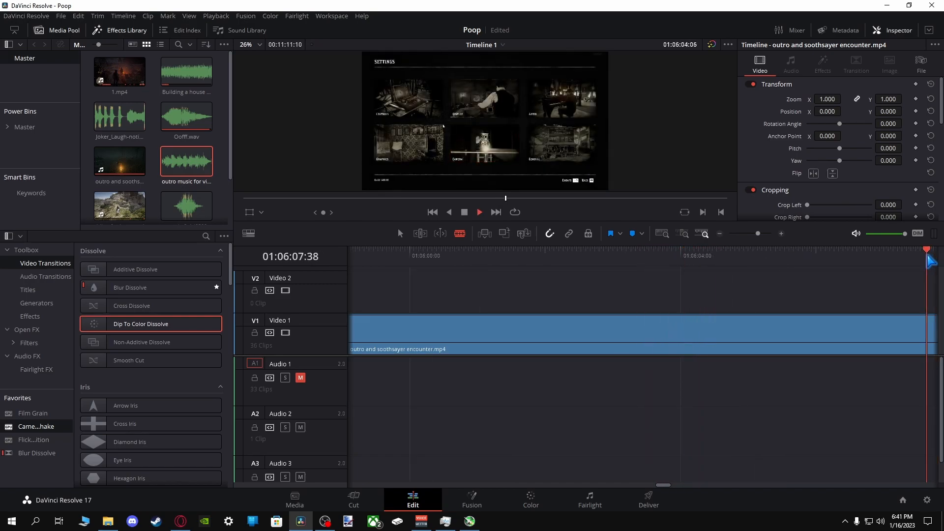
click(930, 256)
click(930, 256)
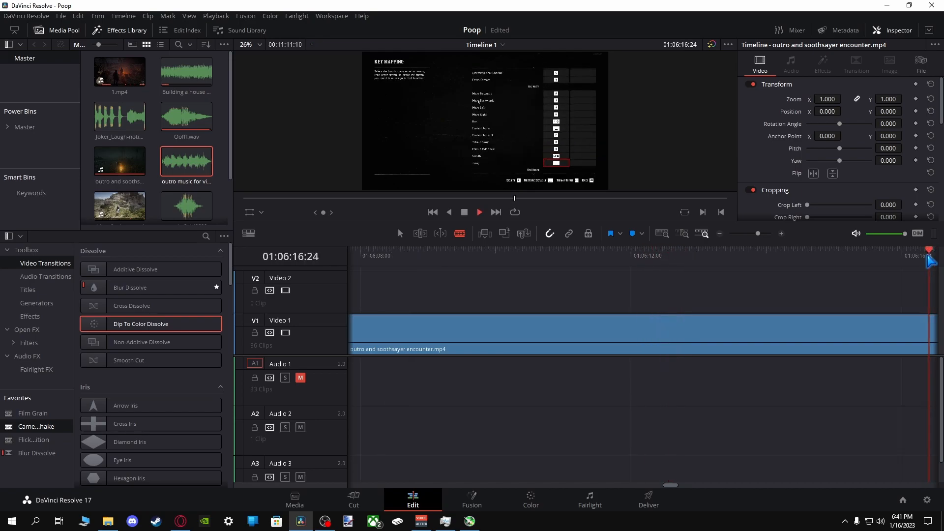
click(930, 255)
click(930, 256)
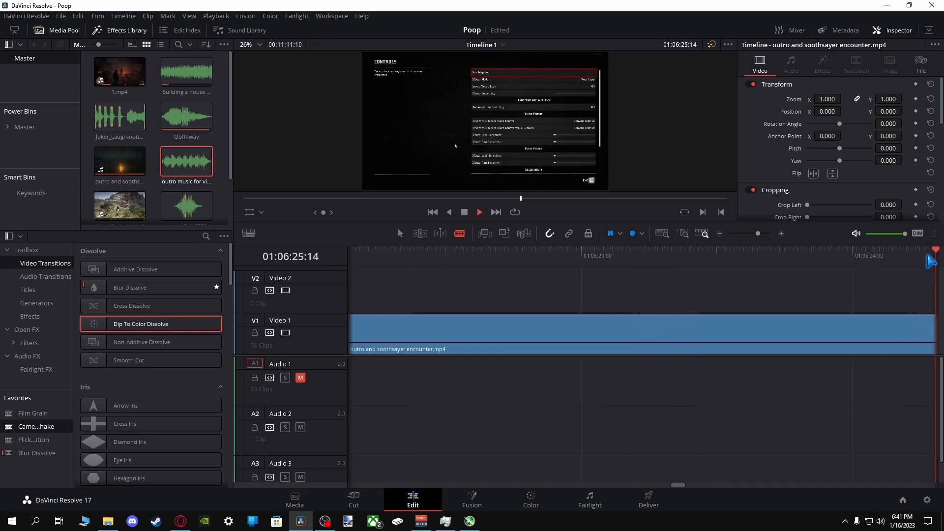
click(930, 256)
click(928, 256)
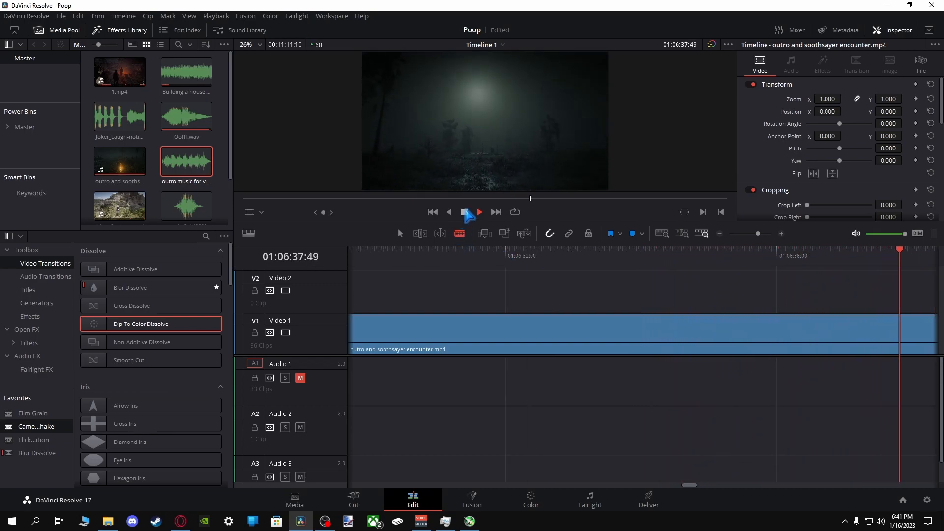
click(464, 212)
Split the outro clip at 01:06:38:34 and ripple delete the footage between the 01:05:21:34 cut and that point.
click(653, 330)
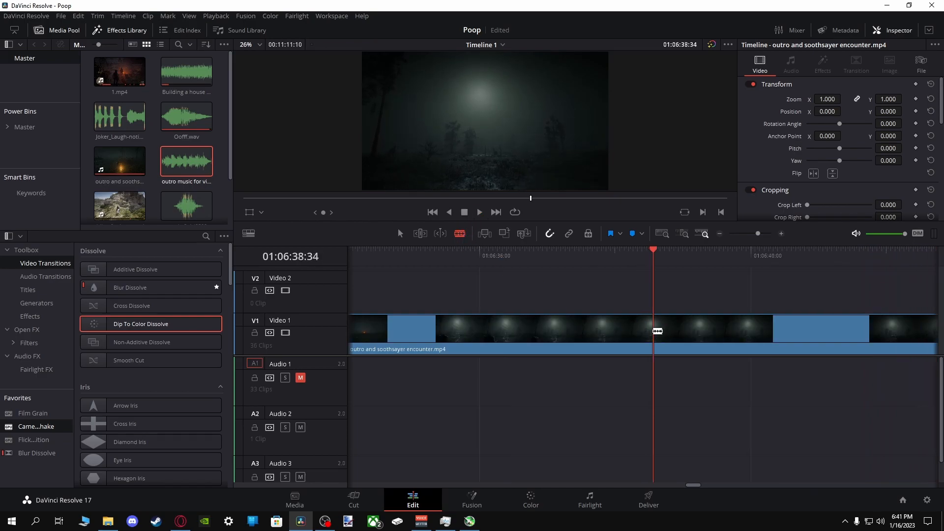
click(400, 233)
click(462, 339)
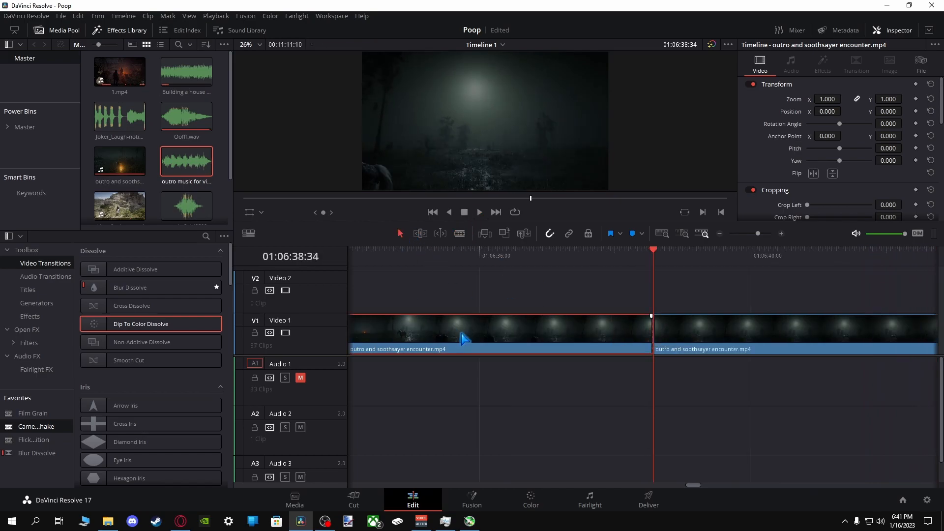
key(Delete)
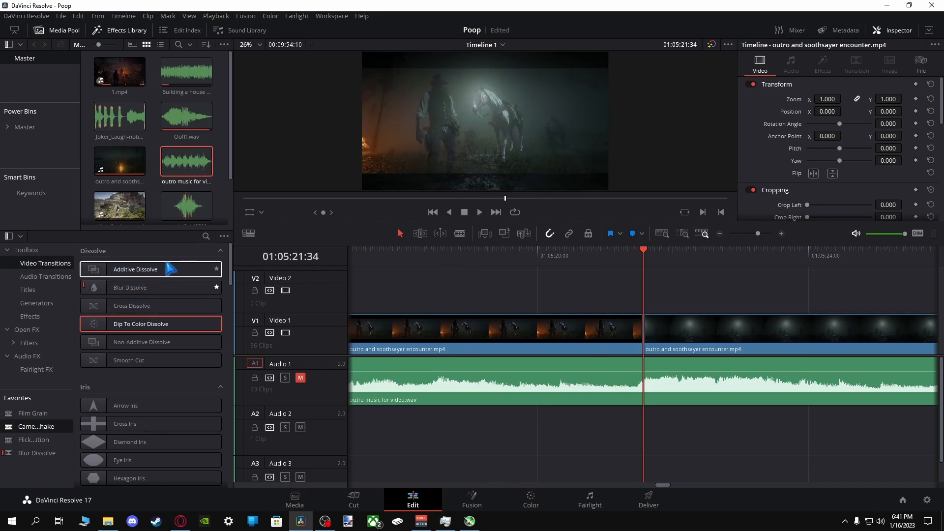
Add an Additive Dissolve at the 01:05:21:34 cut between the two outro clips and play it with Audio 1 unmuted.
drag(133, 272, 644, 328)
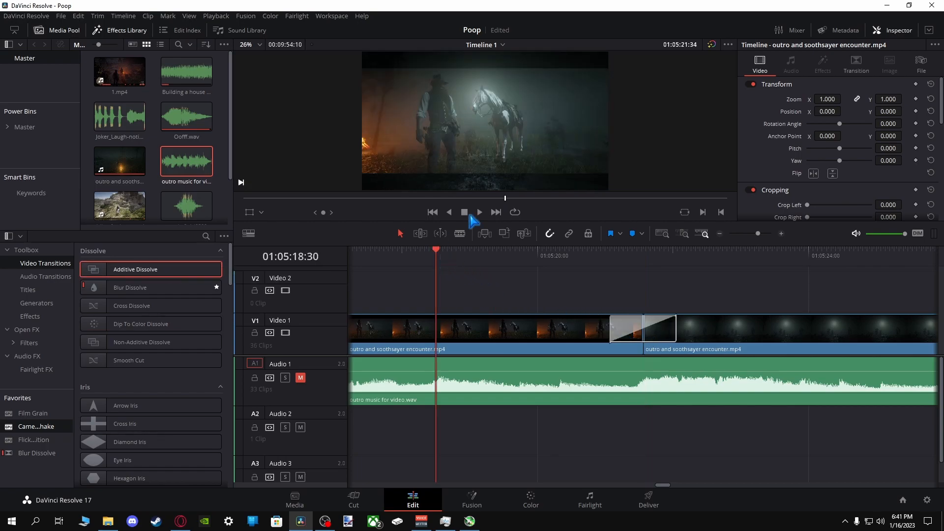
click(482, 211)
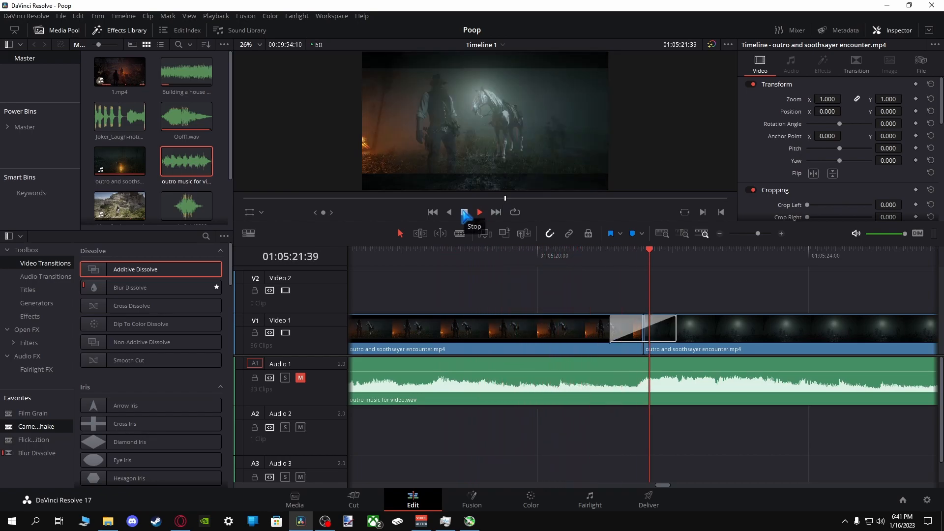
click(465, 213)
click(419, 256)
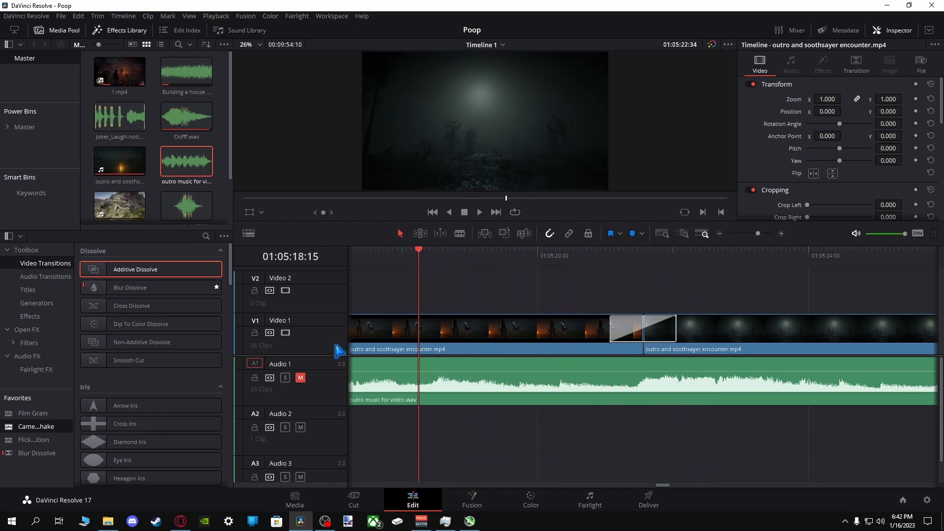
click(478, 214)
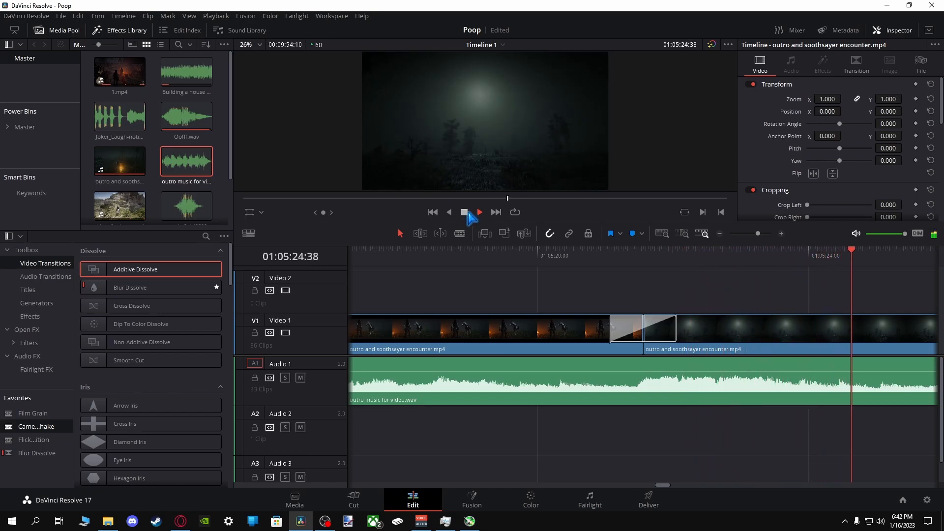
Lengthen the Additive Dissolve between the outro clips to 98 frames and replay the transition against the music.
drag(677, 330, 699, 328)
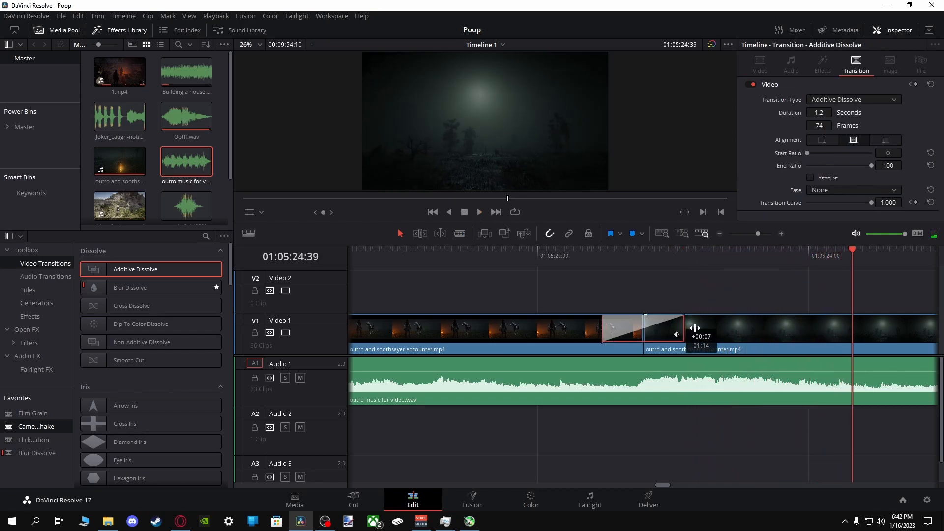
click(485, 252)
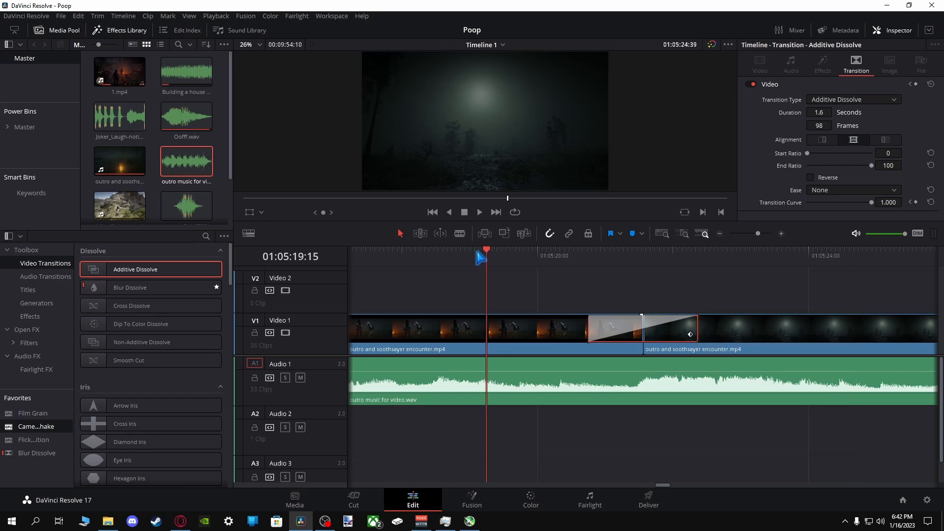
key(space)
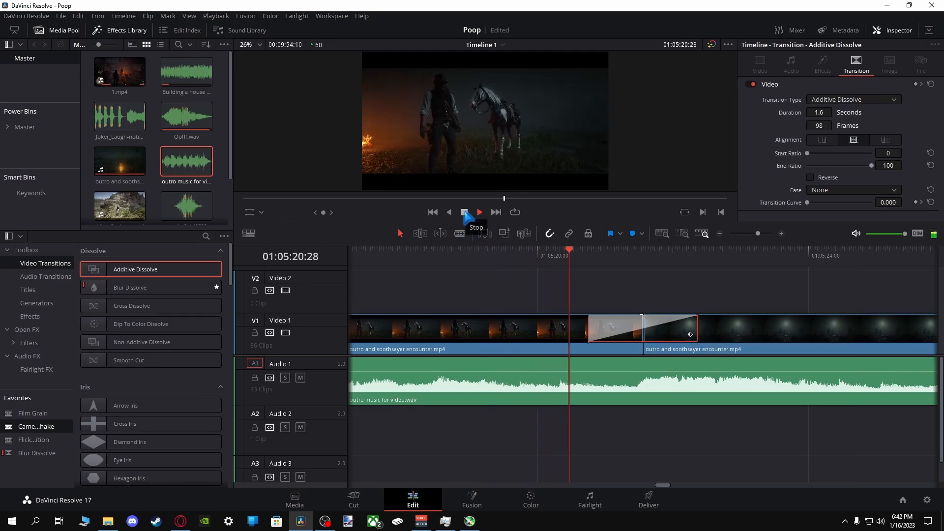
click(396, 253)
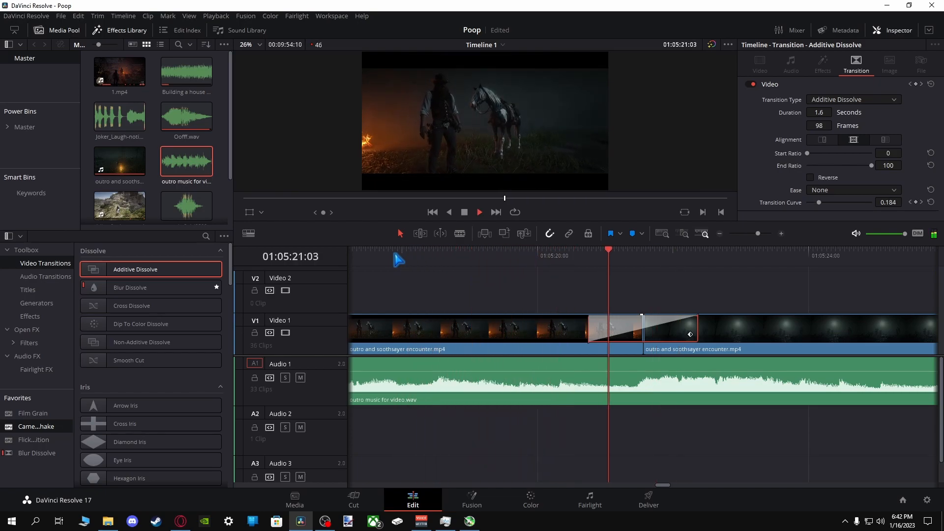
click(465, 213)
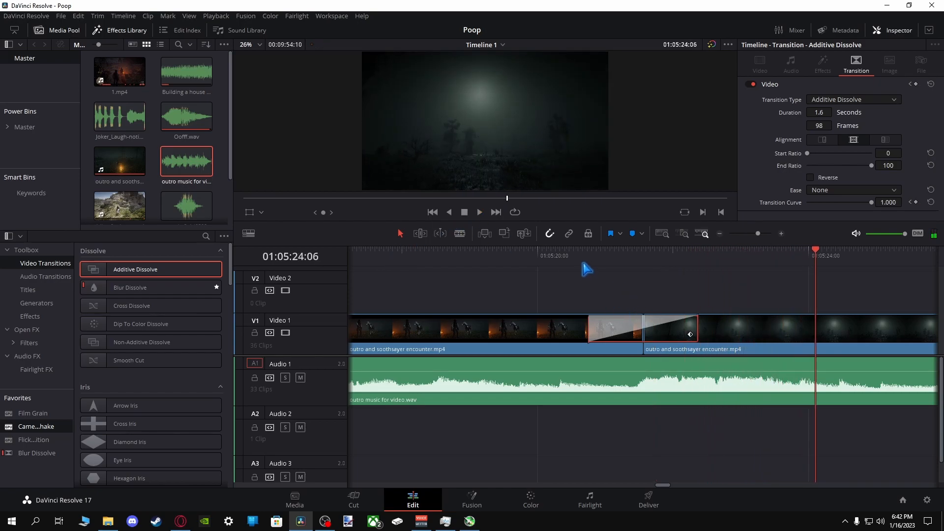
click(587, 261)
click(480, 213)
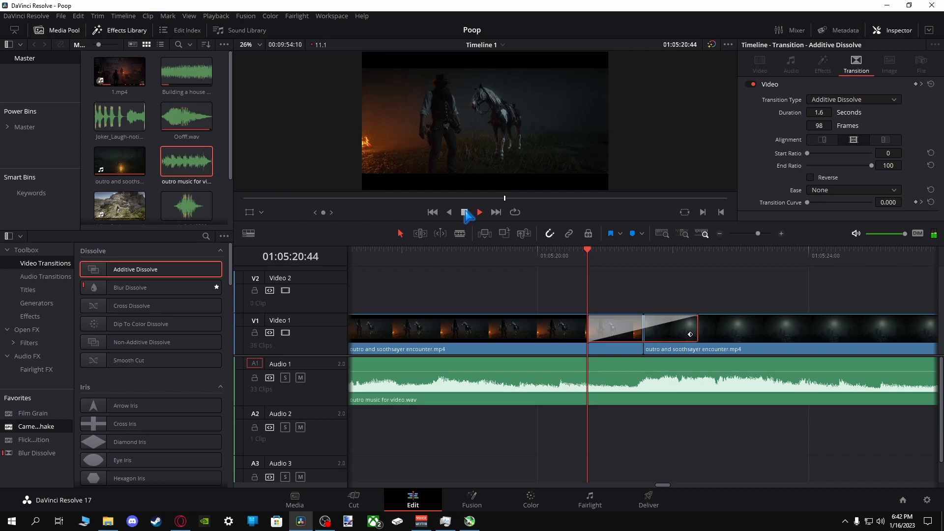
click(465, 213)
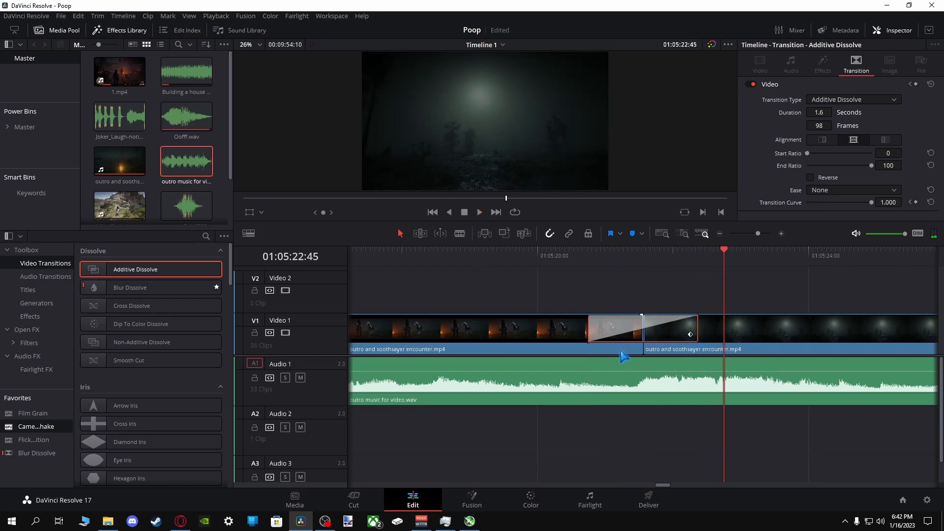
Play on past the dissolve, and replay the opening of the outro from the music's fade-in after 1.mp4.
click(482, 212)
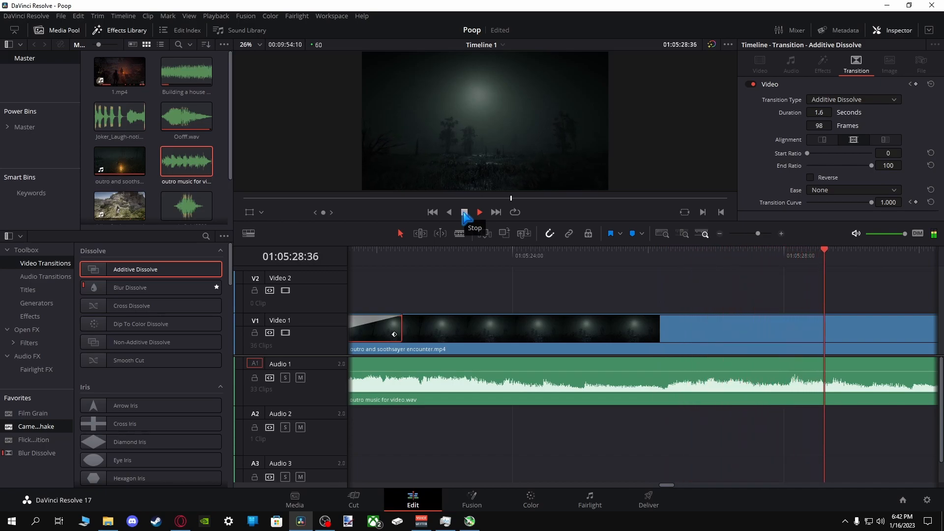
click(464, 213)
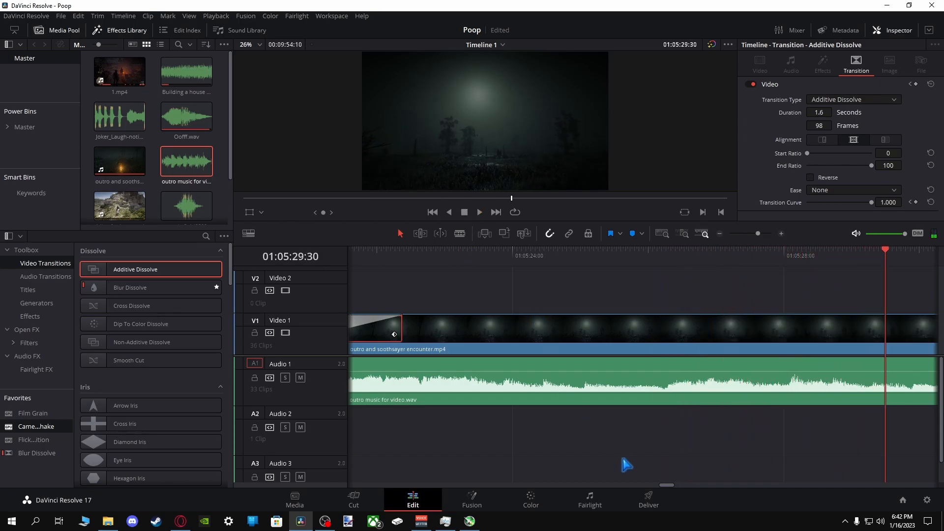
drag(665, 490, 660, 487)
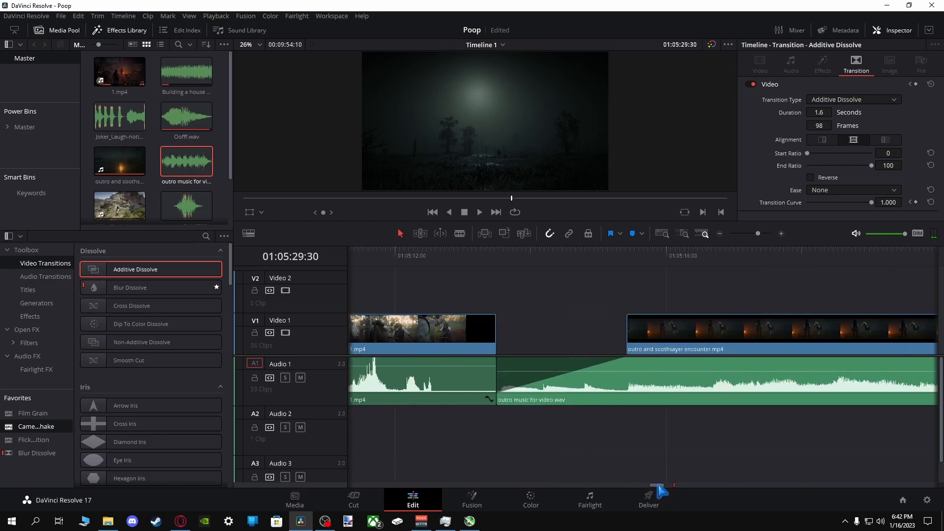
click(479, 212)
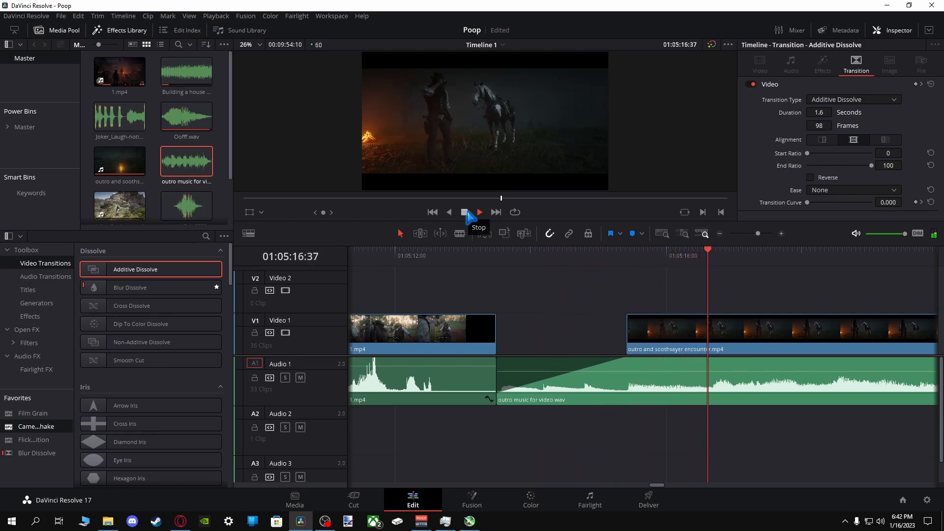
click(465, 213)
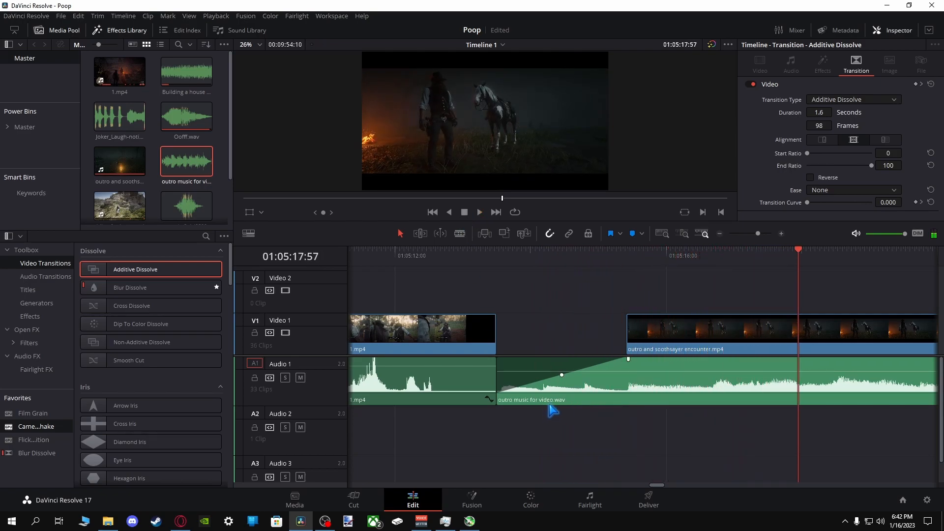
Move the outro music to Audio 2, starting about one second before 1.mp4 ends, shift the first outro clip equally earlier and replay the opening.
drag(549, 407, 496, 422)
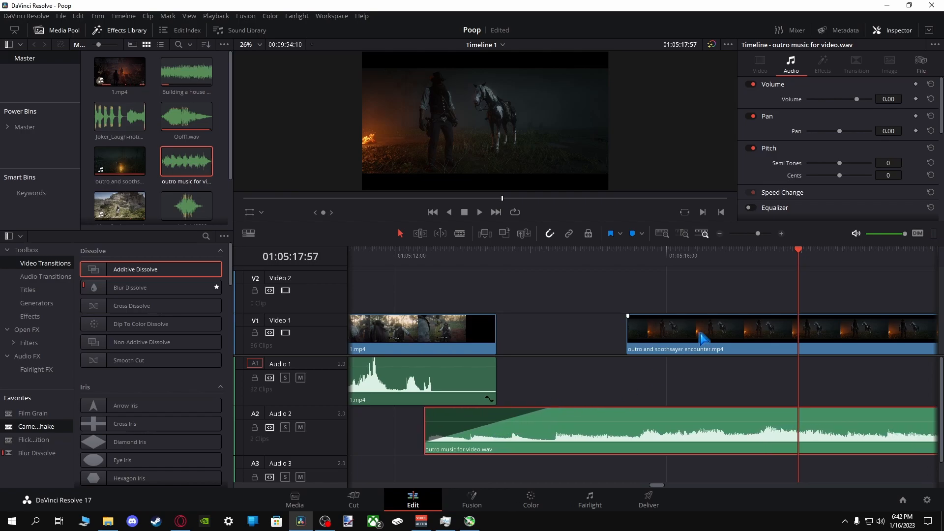
drag(703, 339, 619, 336)
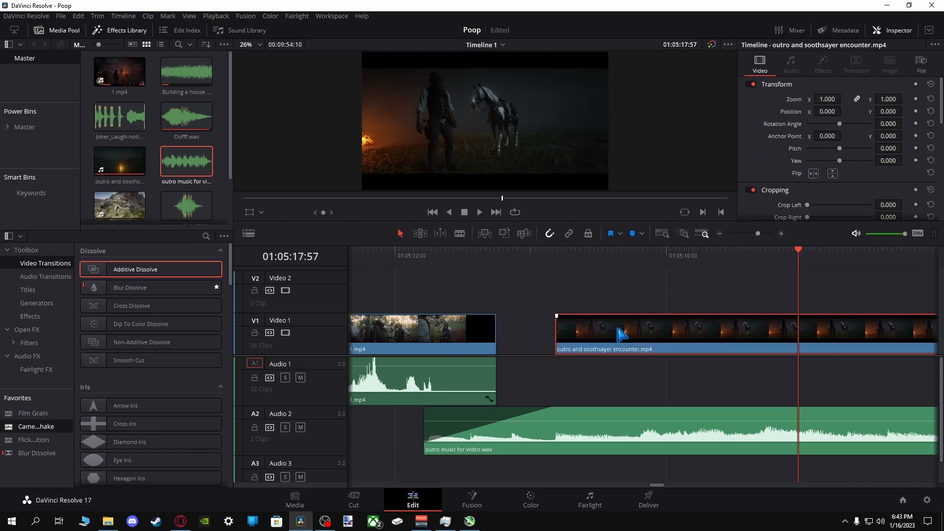
click(353, 253)
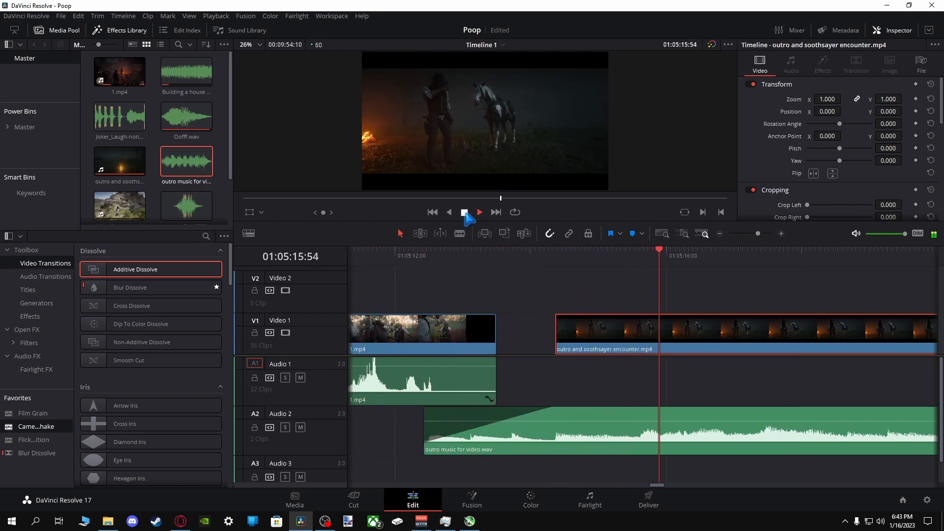
click(465, 212)
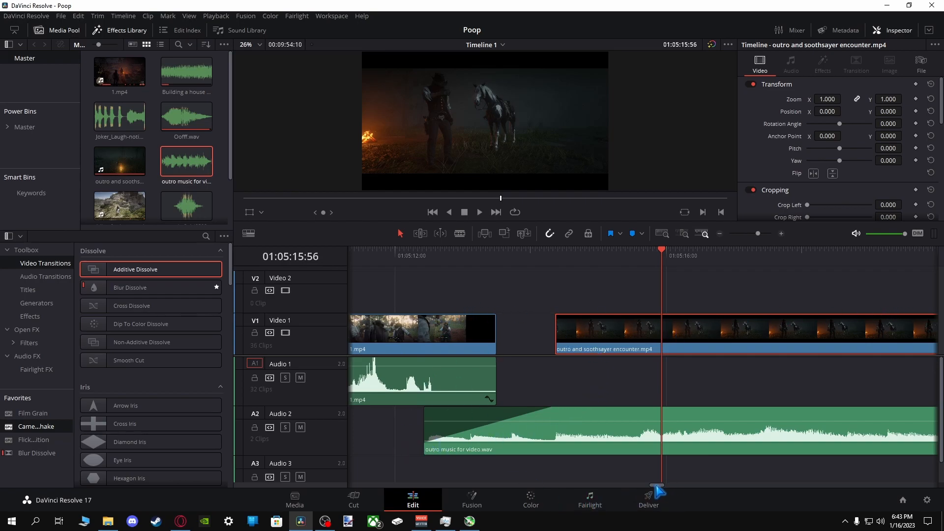
drag(657, 485, 653, 485)
click(434, 252)
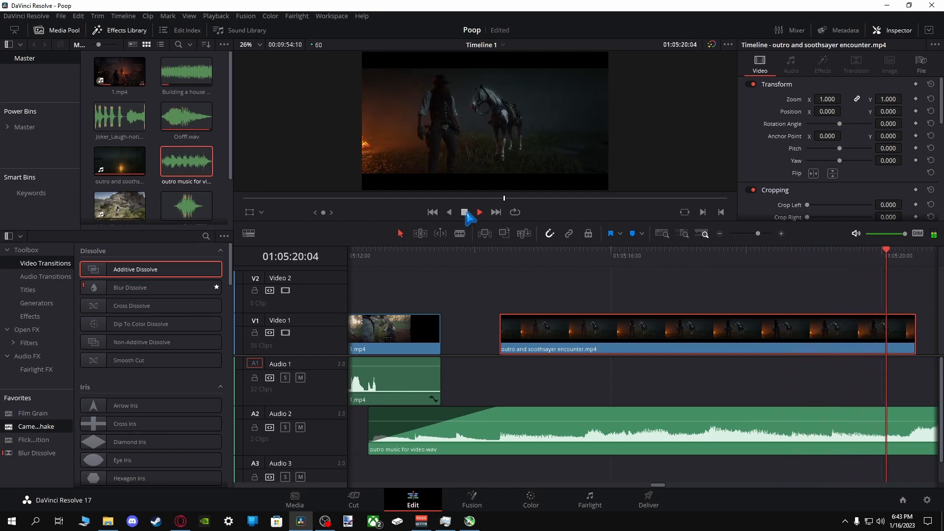
click(465, 212)
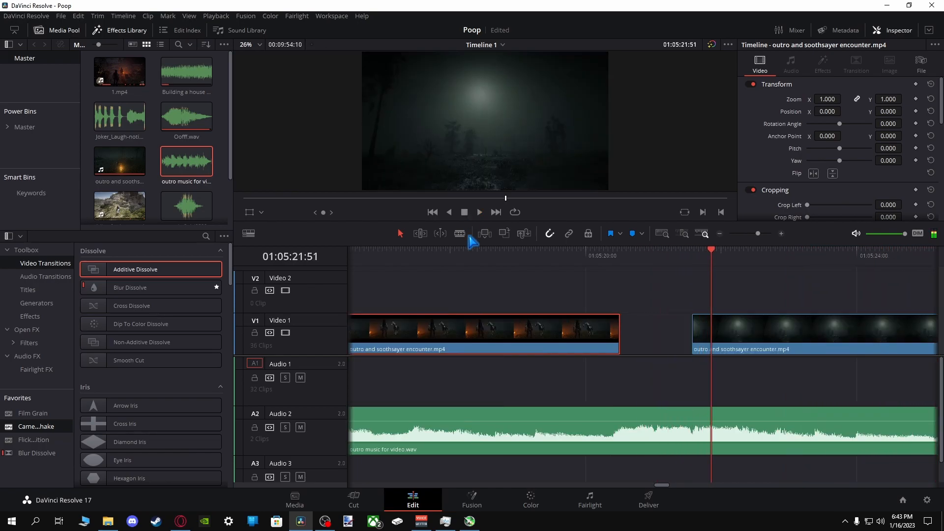
Close the gap between the two outro clips, add an Additive Dissolve at their join and play from before it.
drag(721, 343, 661, 339)
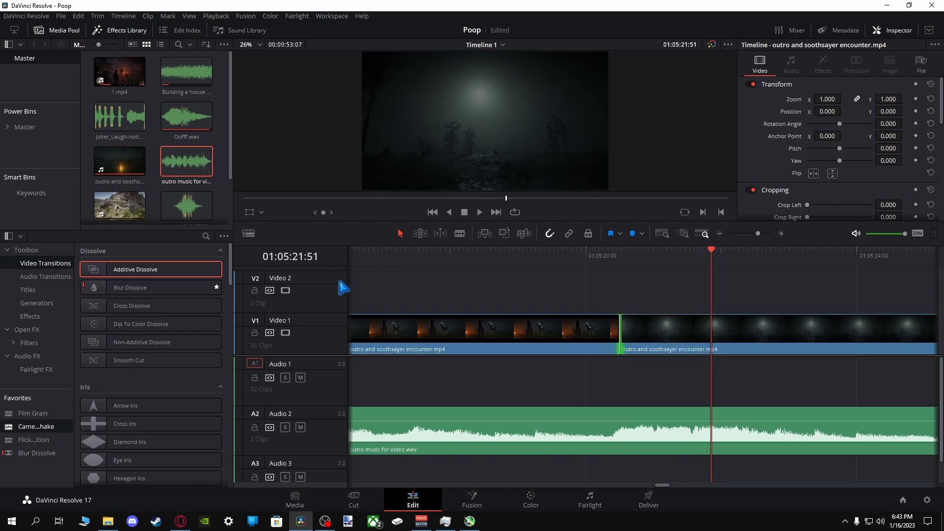
drag(138, 270, 626, 328)
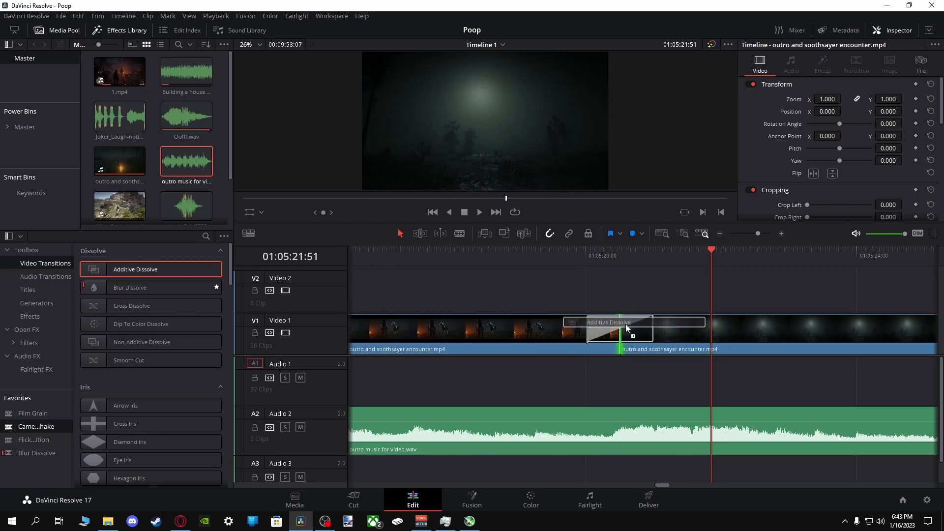
click(534, 254)
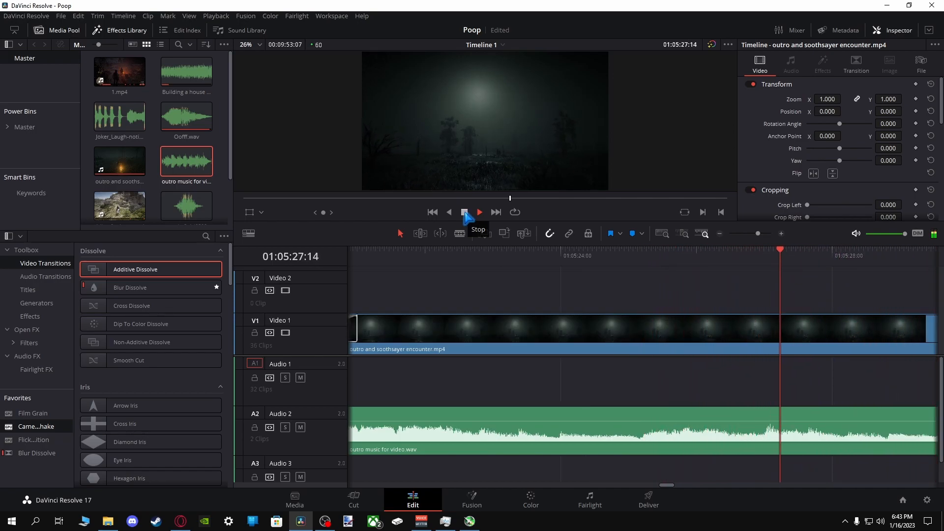
Stop playback at the music's next peak and split the outro clip at 01:05:27:04.
click(465, 213)
drag(772, 257, 769, 257)
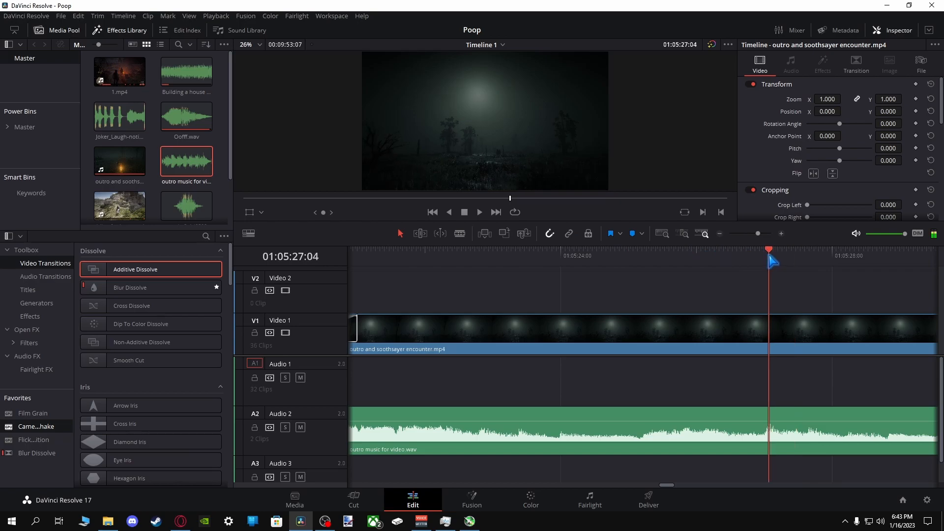
click(777, 340)
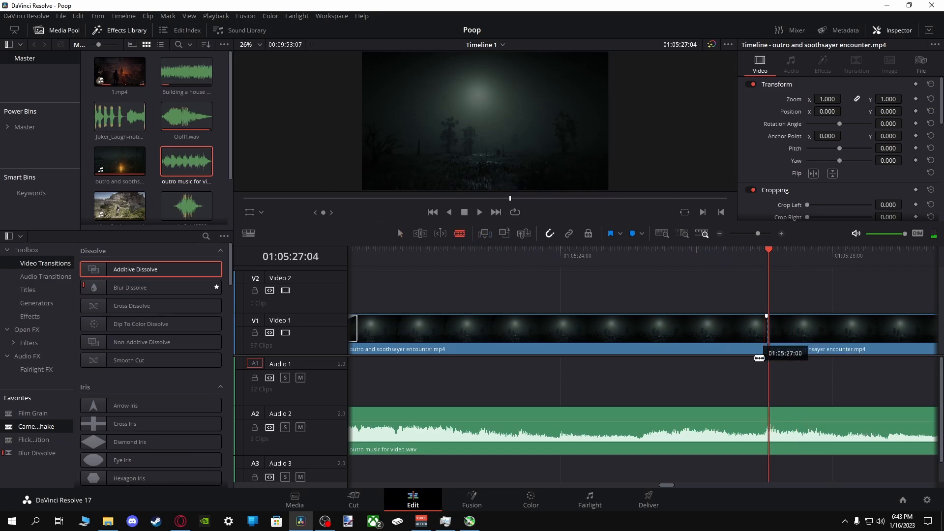
Mute Audio 2 and skim through the remaining outro clip, stopping at the shot of the stilt house in the swamp.
click(300, 428)
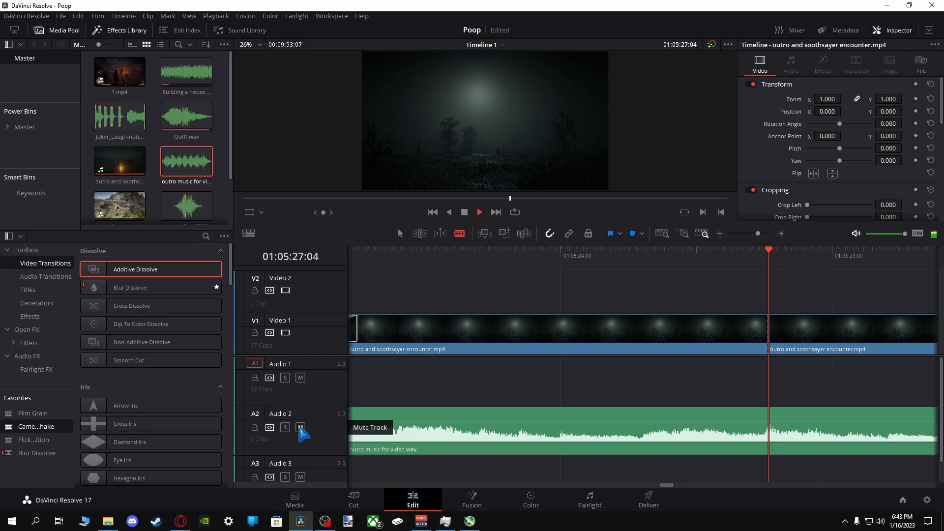
key(space)
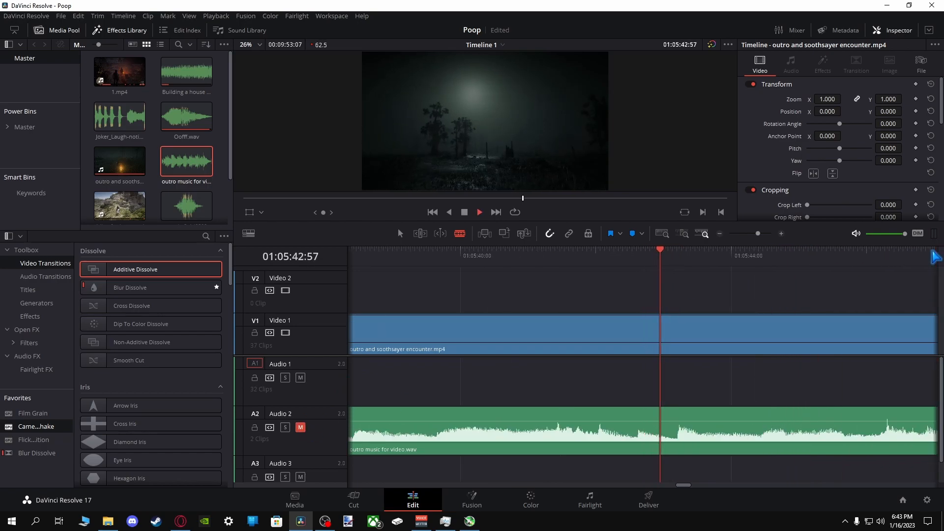
click(566, 199)
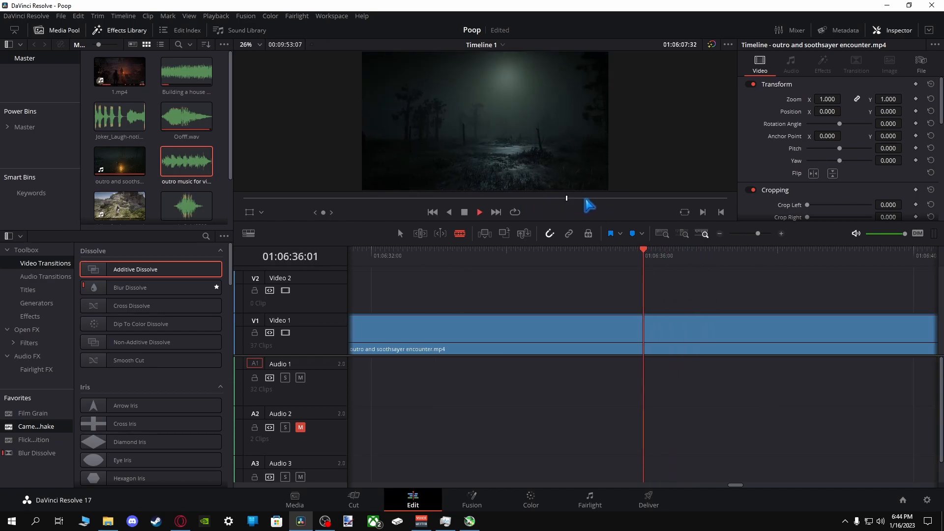
click(594, 198)
click(611, 199)
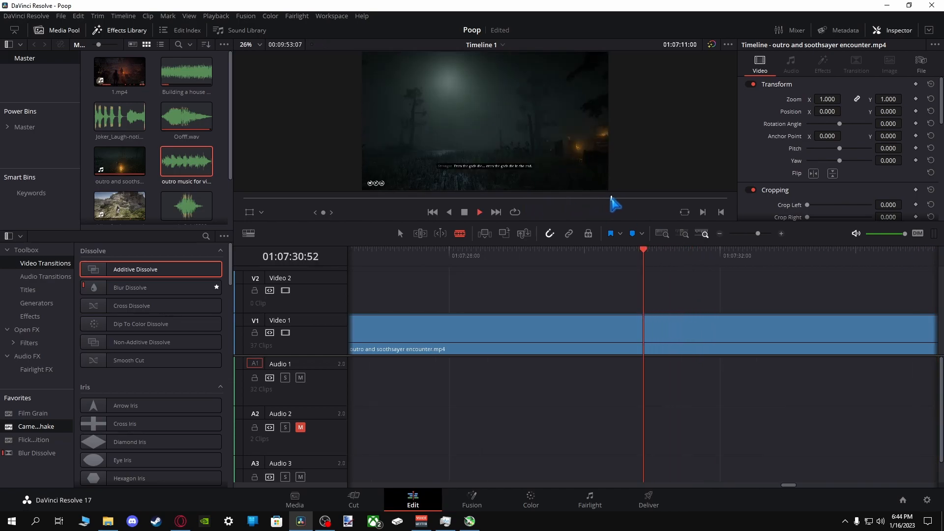
click(597, 198)
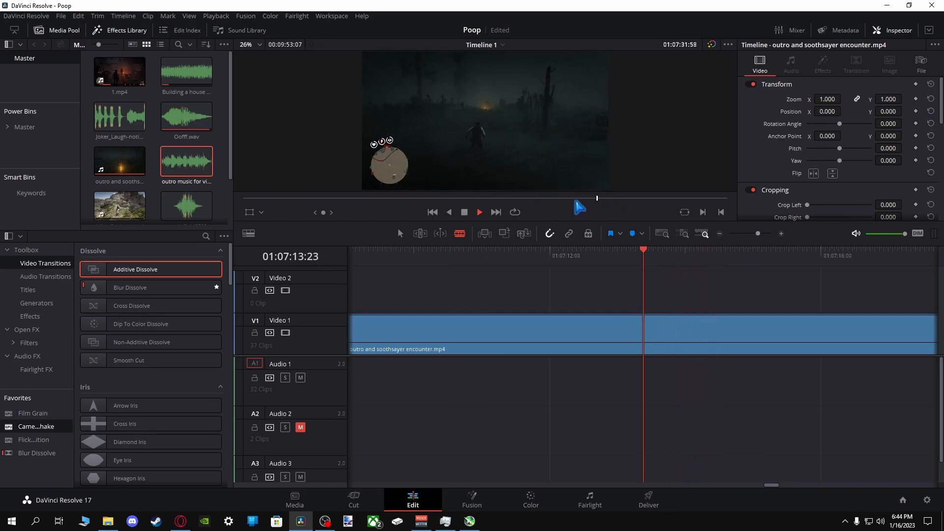
click(574, 198)
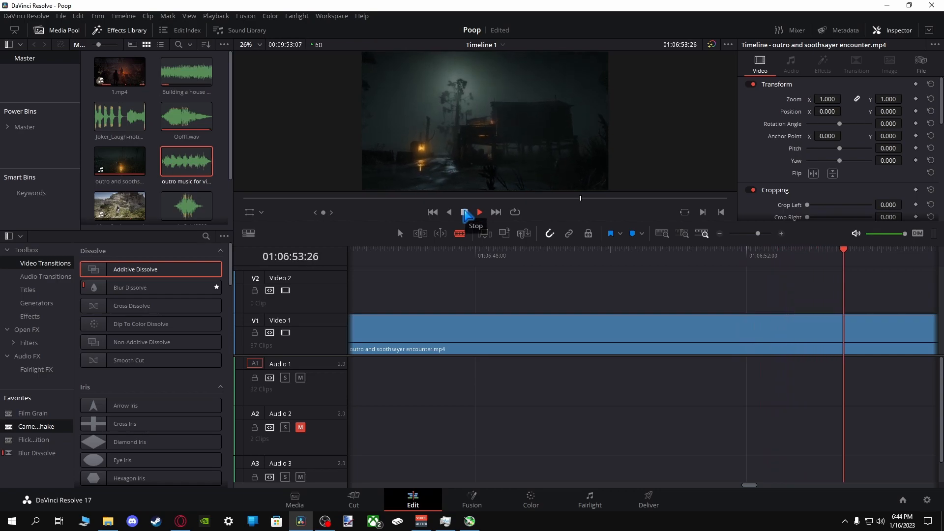
click(465, 213)
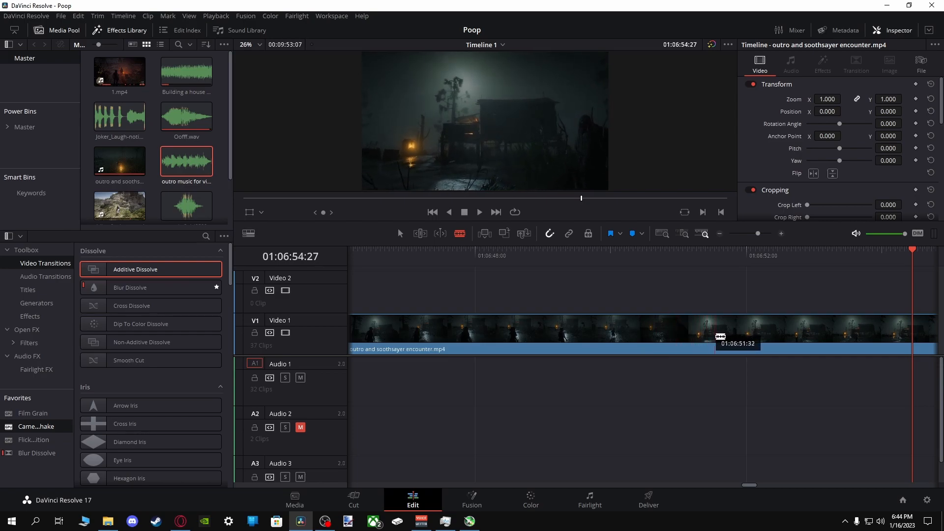
Split the outro clip at 01:06:51:32 and ripple delete the section before it, back to the previous cut.
click(719, 336)
click(400, 233)
click(549, 348)
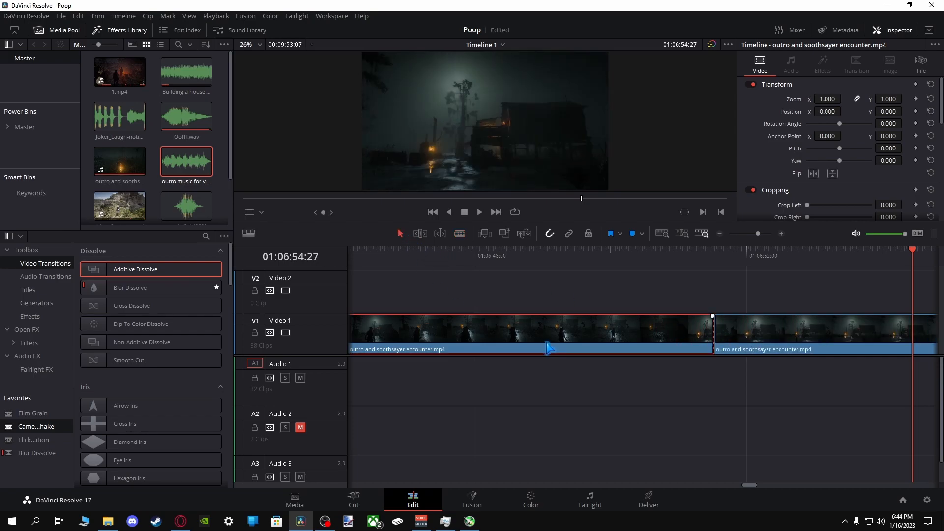
key(BackSpace)
click(547, 348)
key(BackSpace)
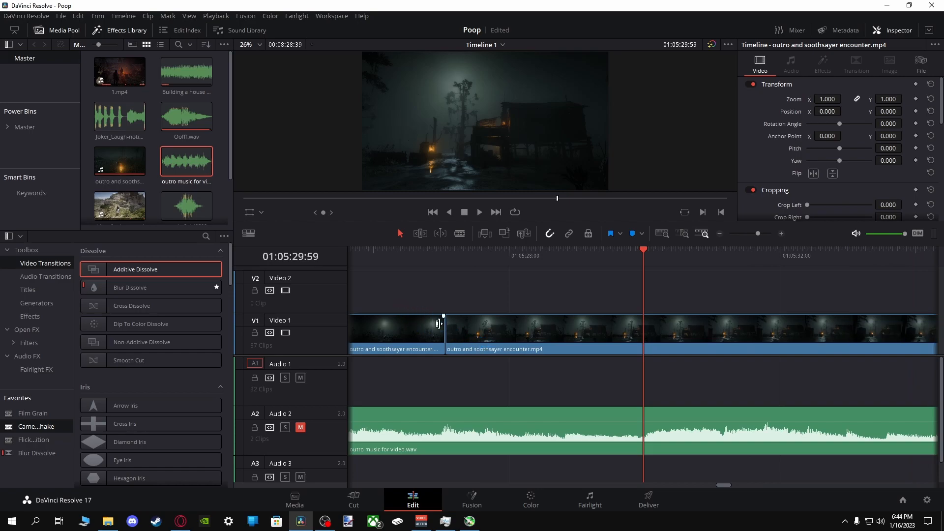
Unmute Audio 2, replay the new cut from about 01:05:25:34 and stop just past the music's next swell.
click(353, 255)
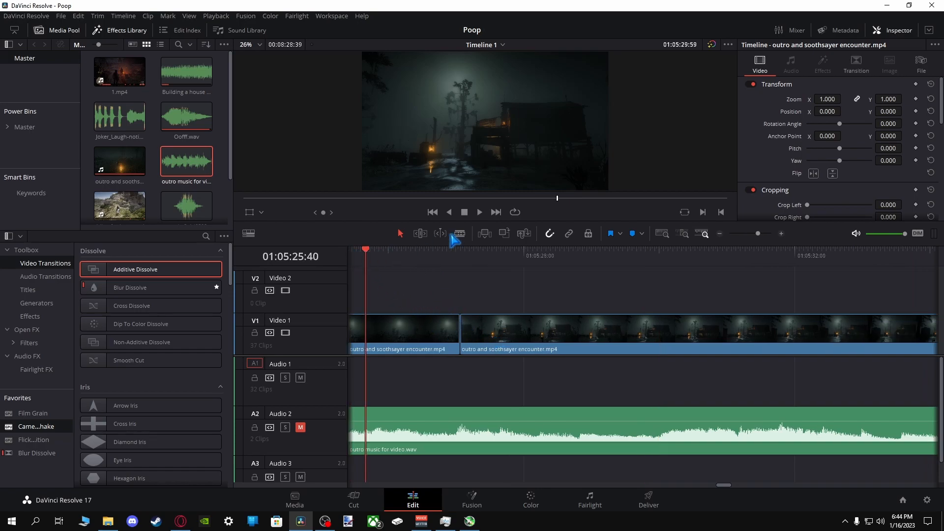
click(480, 212)
click(464, 212)
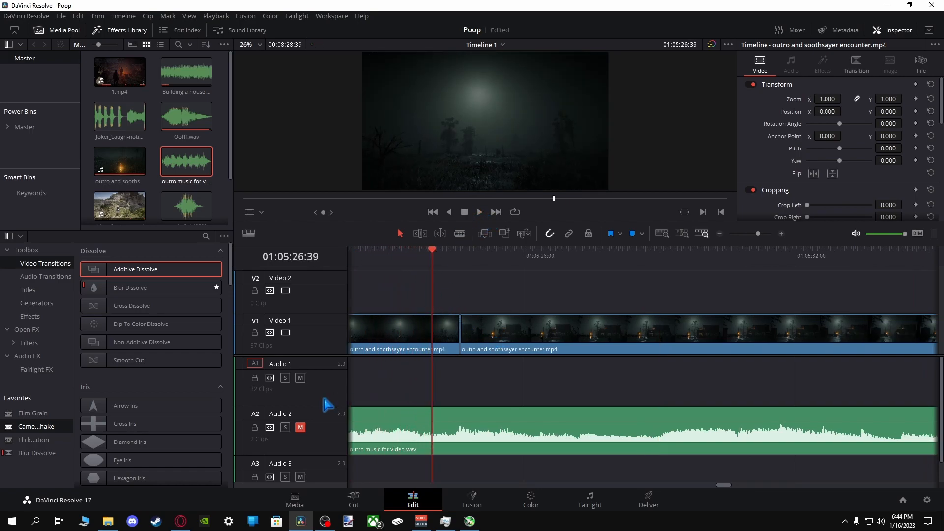
click(358, 256)
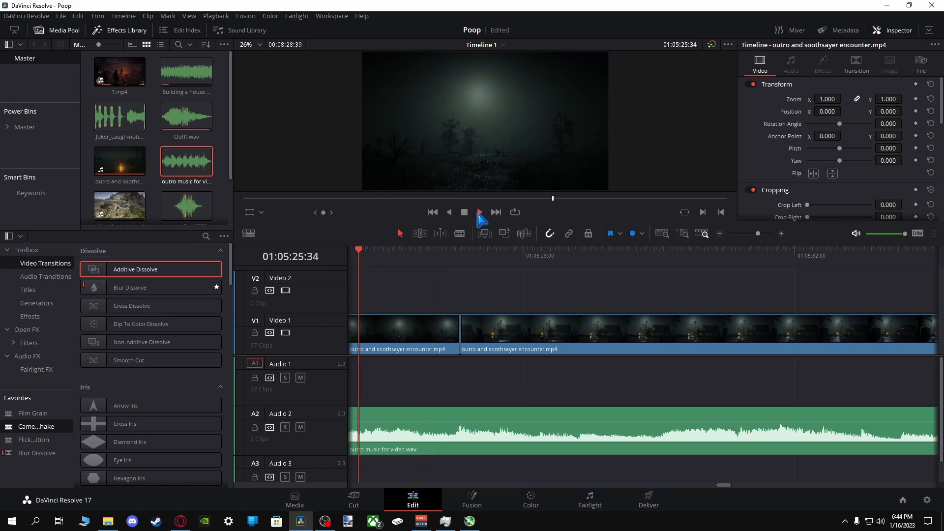
click(480, 213)
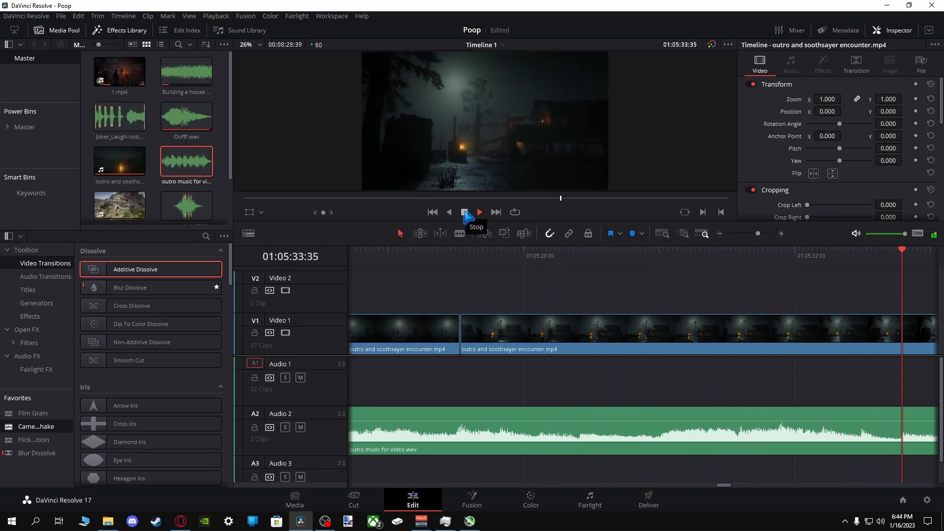
click(465, 212)
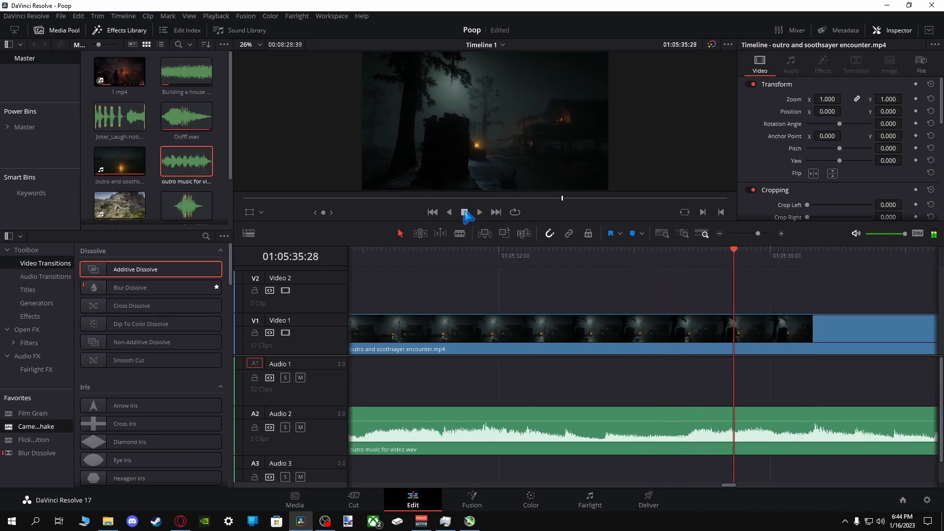
Split the outro music and the outro clip at 01:05:34:45 and delete everything after the cuts.
click(460, 233)
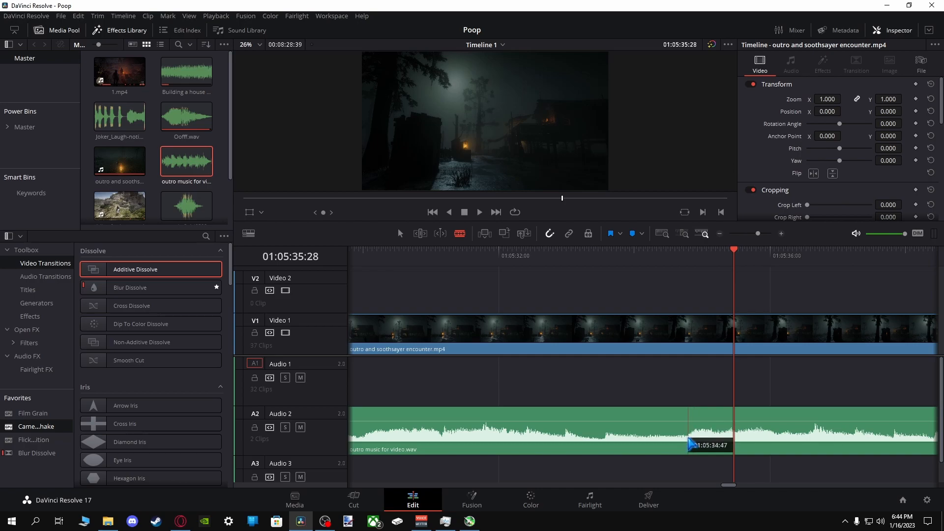
click(688, 442)
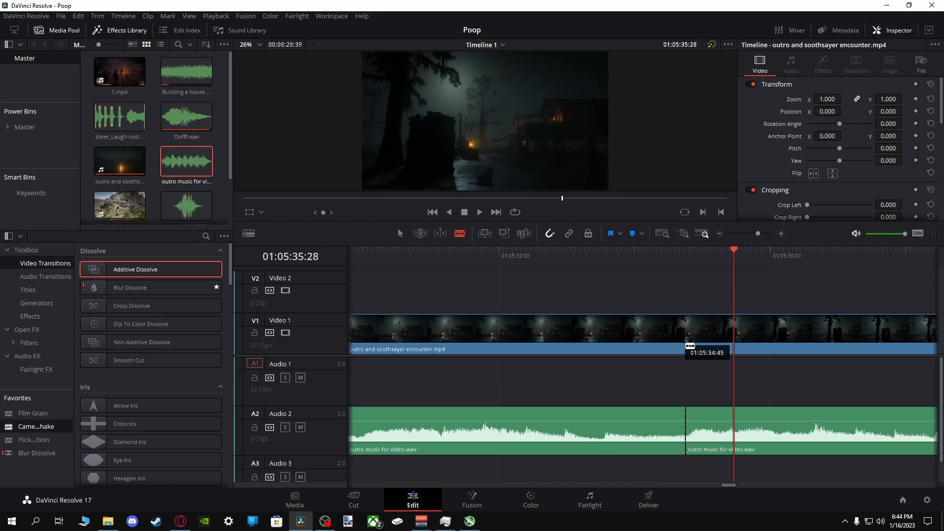
key(a)
click(785, 333)
key(Delete)
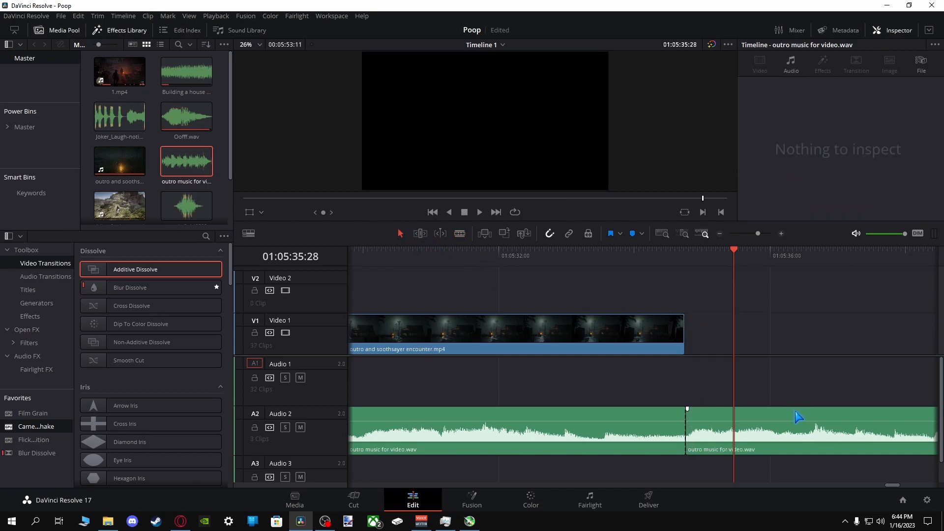
click(797, 416)
key(Delete)
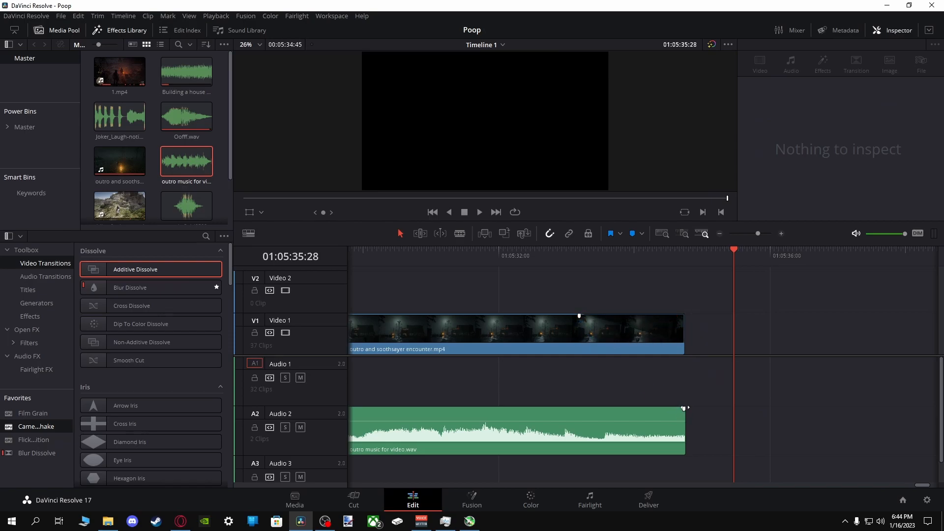
Fade out the outro clip and its music over about the last 1.5 seconds and play the ending.
drag(683, 408, 581, 409)
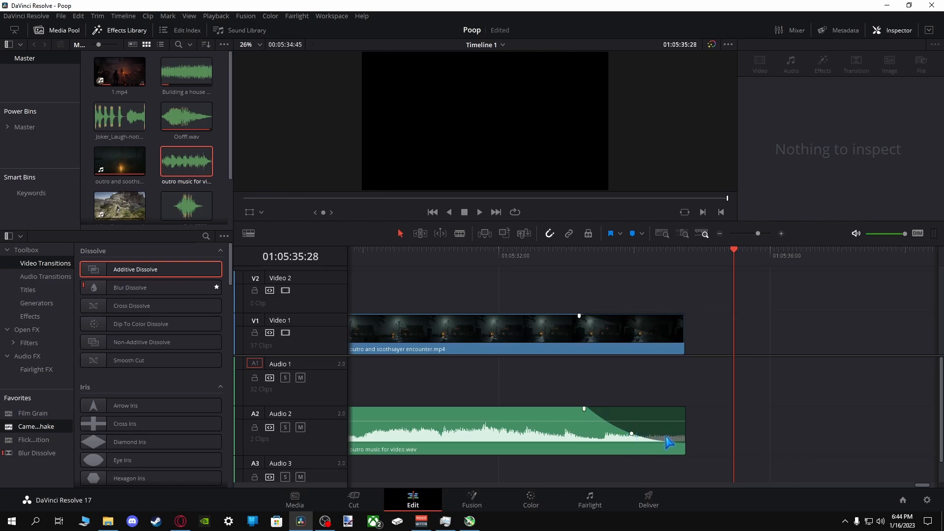
click(416, 250)
click(479, 212)
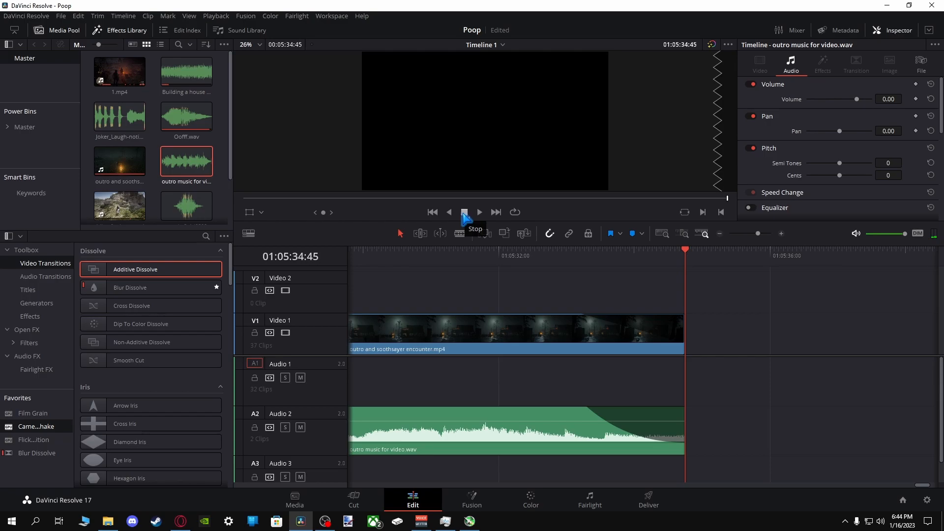
Enlarge the viewer and review the whole timeline from its start to the end.
drag(495, 246, 516, 348)
key(Home)
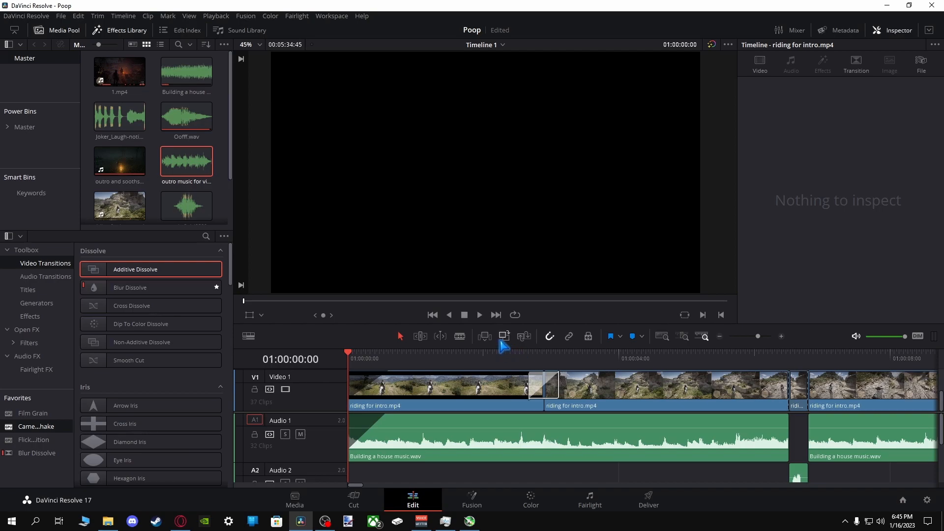
click(479, 315)
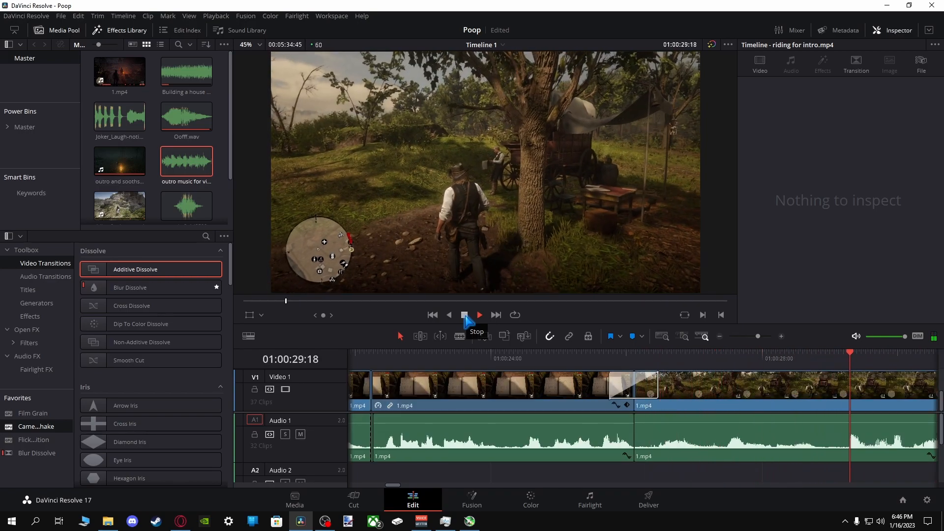
click(663, 353)
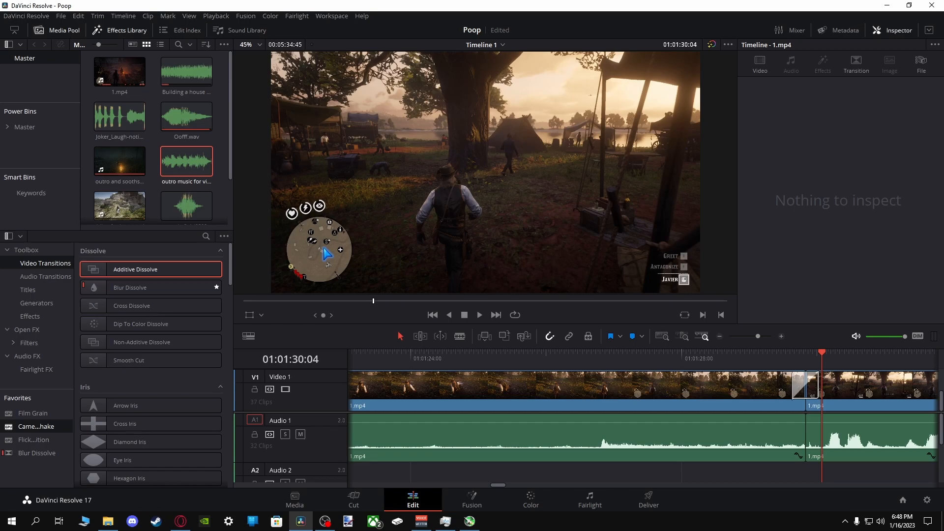
click(479, 317)
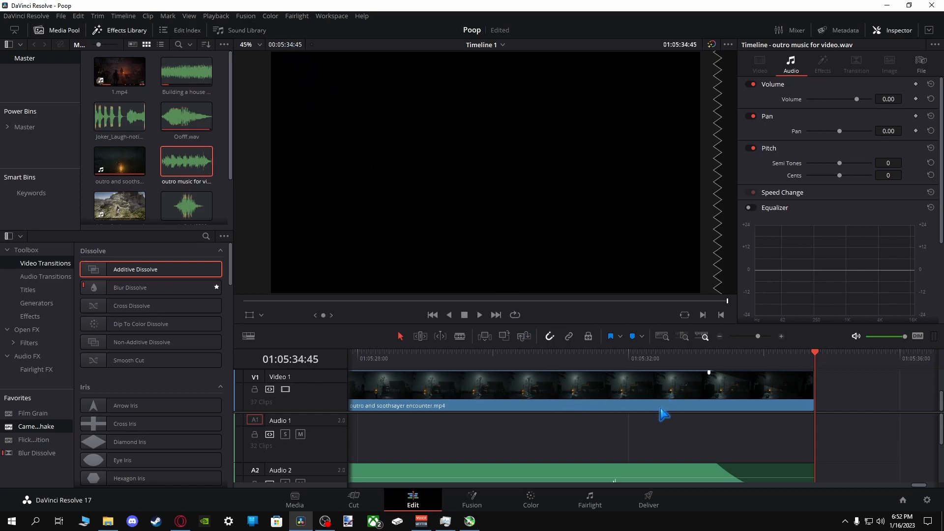
Go to the Deliver page and browse the render location to the RDR 2 Antagonizing Camp folder inside Active YouTube Projects.
click(649, 502)
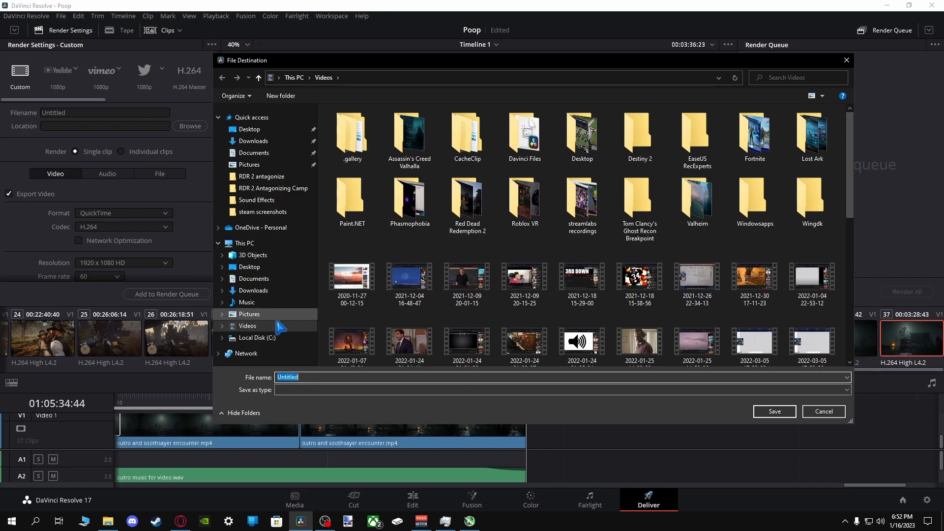
click(249, 267)
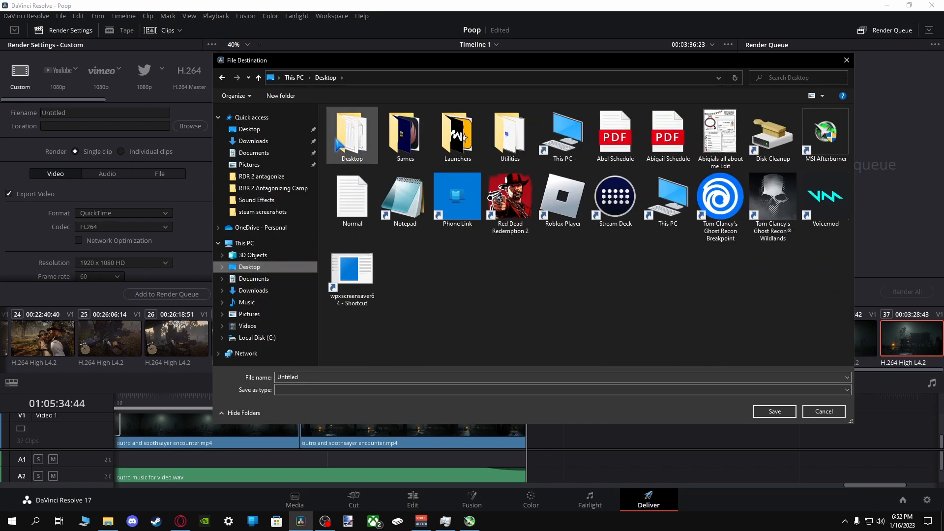
double_click(352, 134)
double_click(352, 133)
double_click(404, 142)
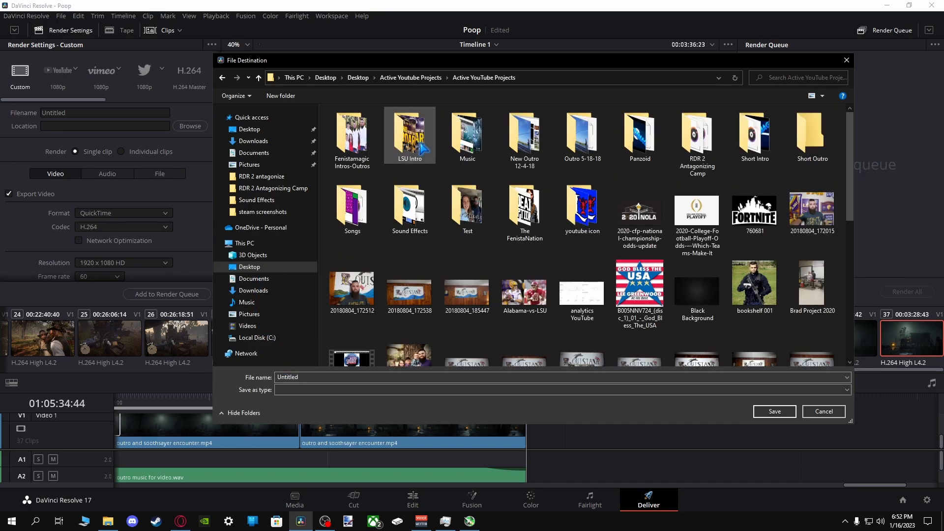
double_click(704, 158)
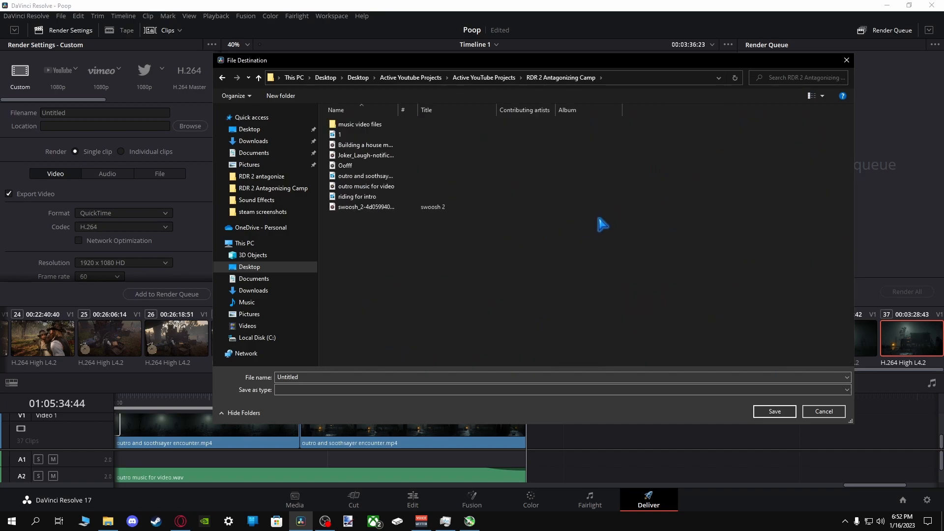
Show the folder's files as large thumbnails and save the render destination with the file name Camp Antagonize Export.
right_click(441, 273)
mouse_move(460, 276)
click(565, 295)
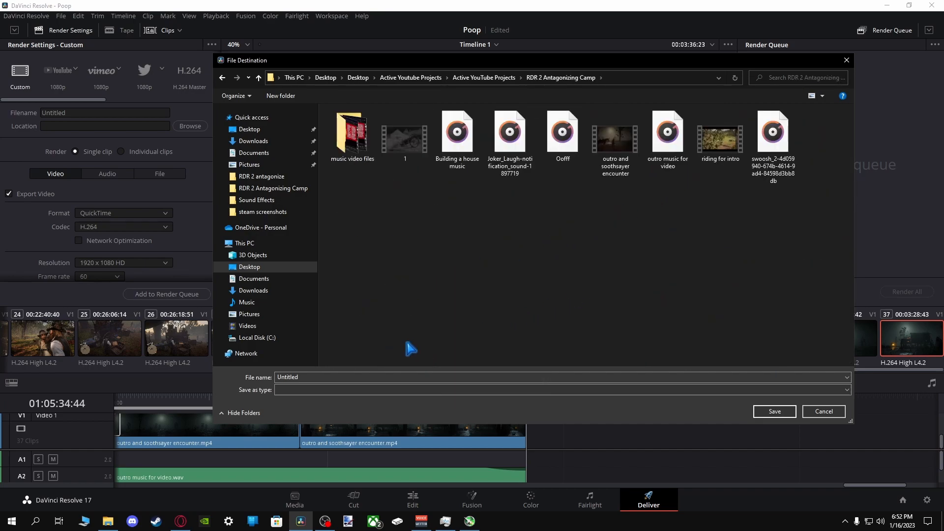
click(324, 378)
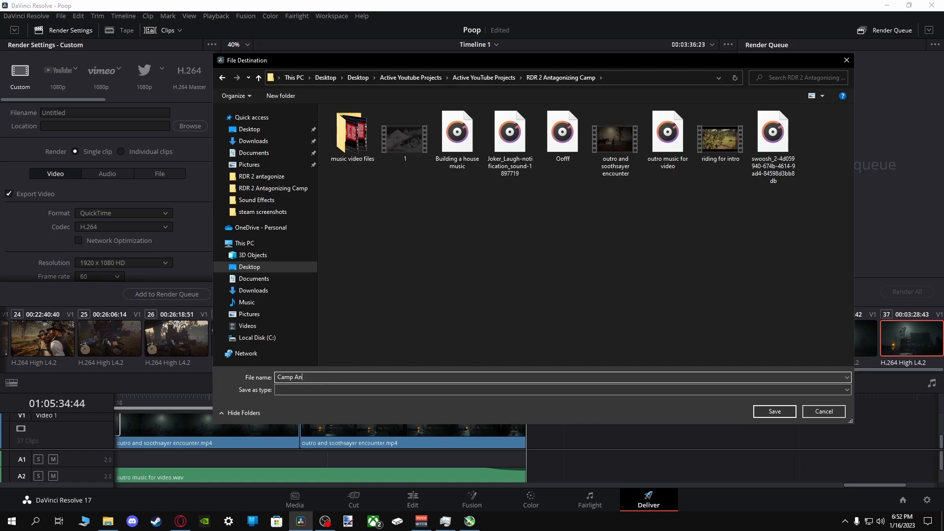
text(Camp Antagonize)
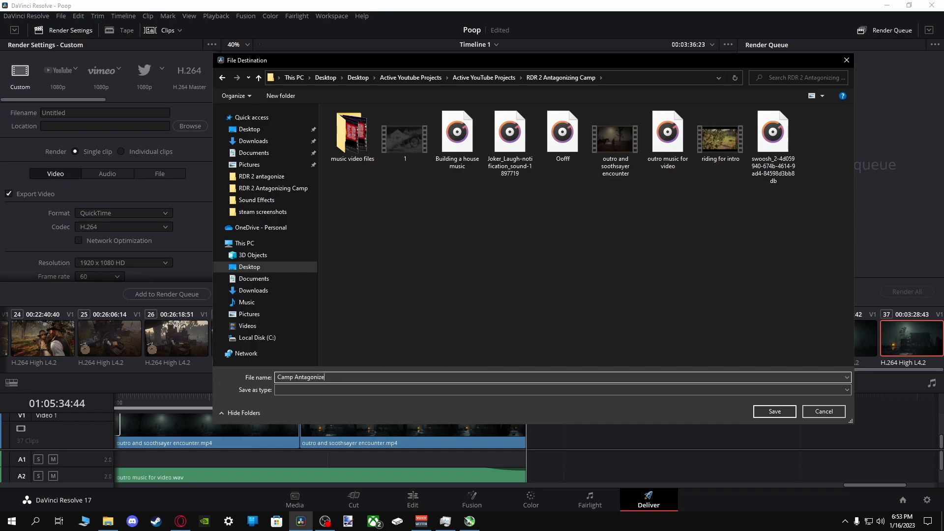
text( Export)
key(Return)
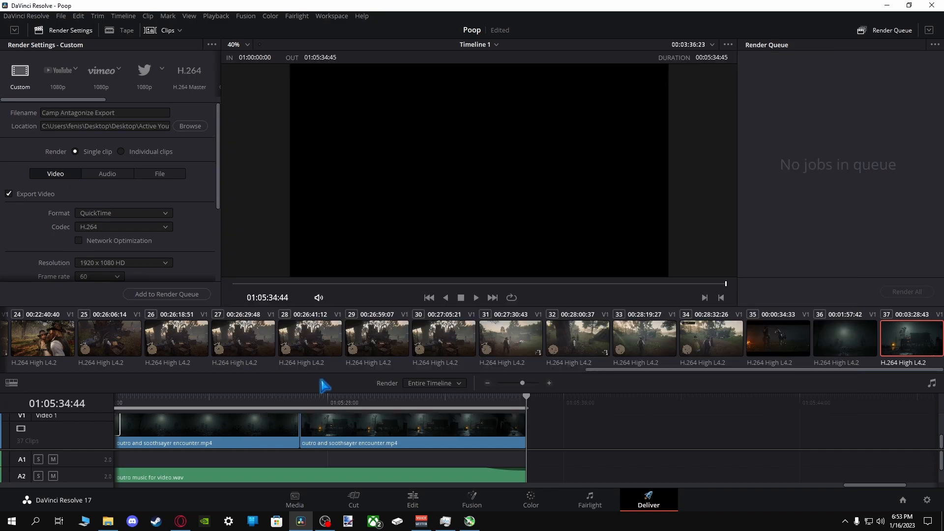
Set the render format to MP4 with encoding profile High, then queue the job and start rendering it.
click(122, 213)
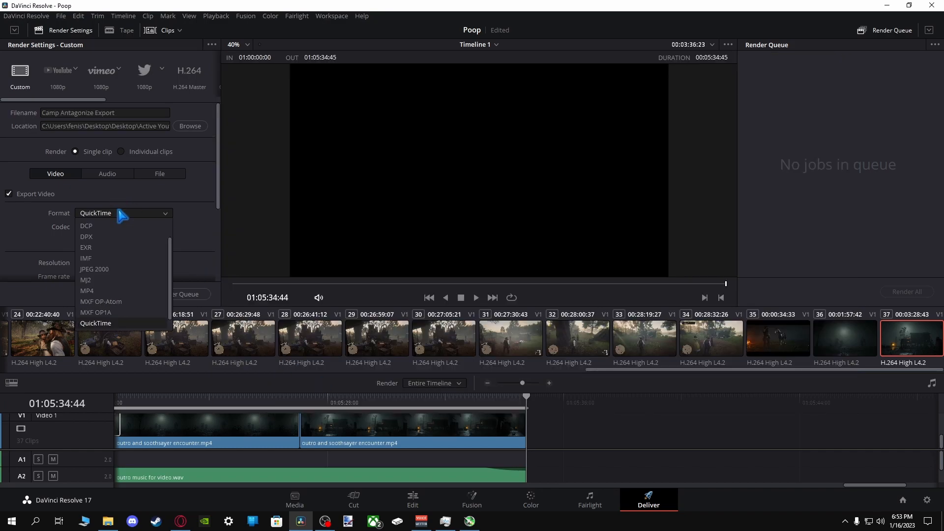
click(123, 294)
scroll(180, 261, down, 1)
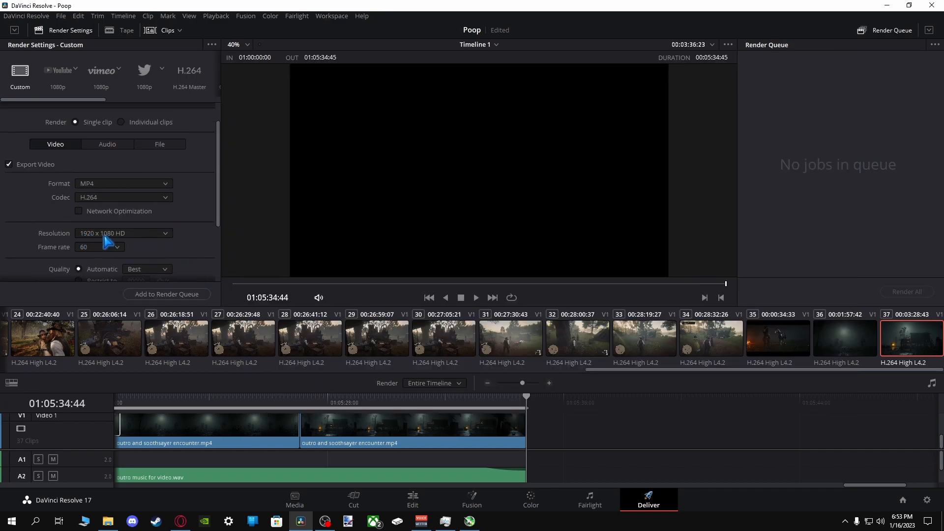
scroll(213, 255, down, 1)
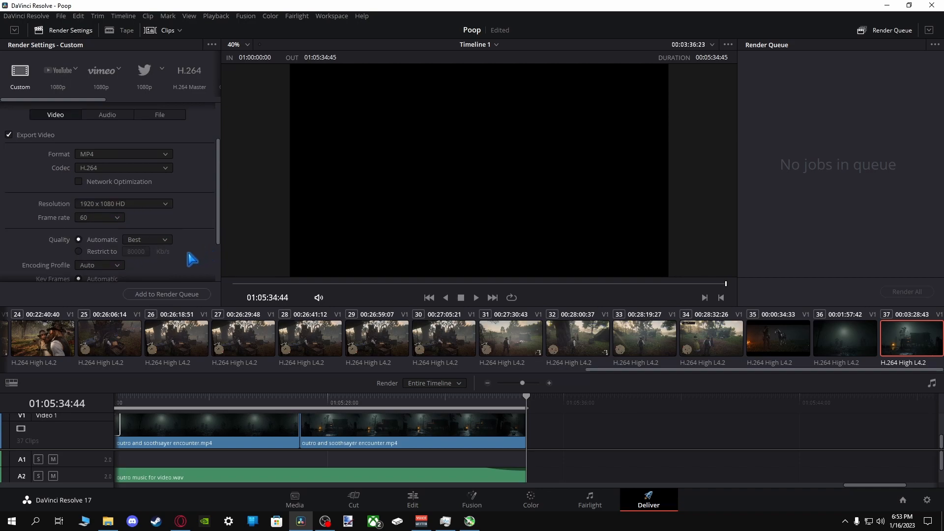
click(100, 266)
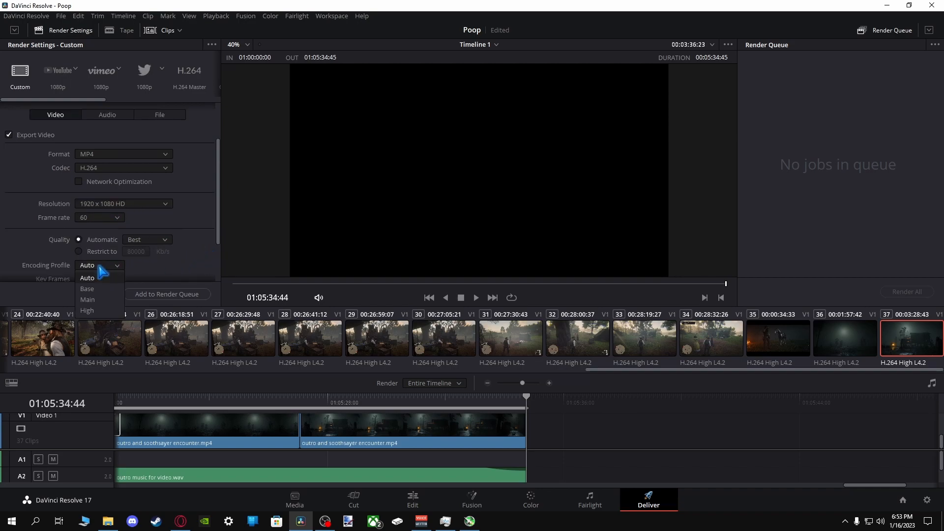
click(88, 311)
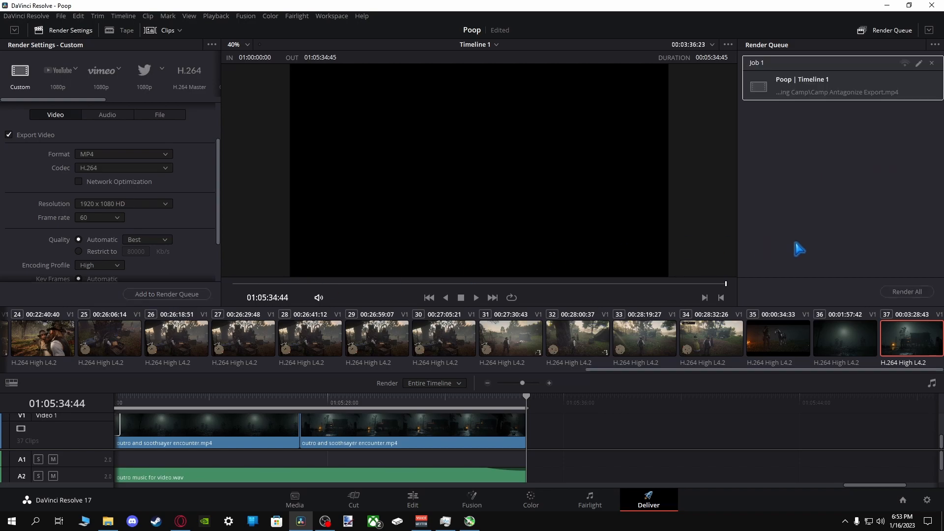
click(893, 295)
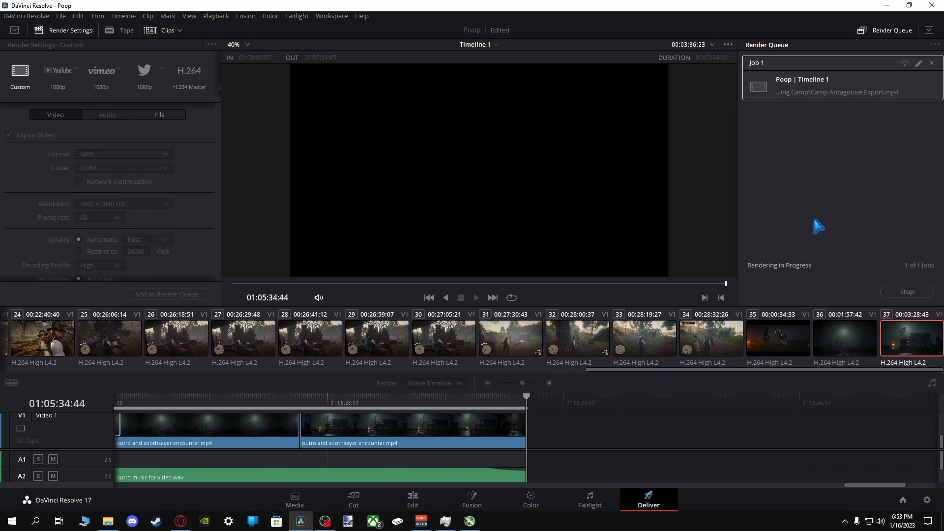